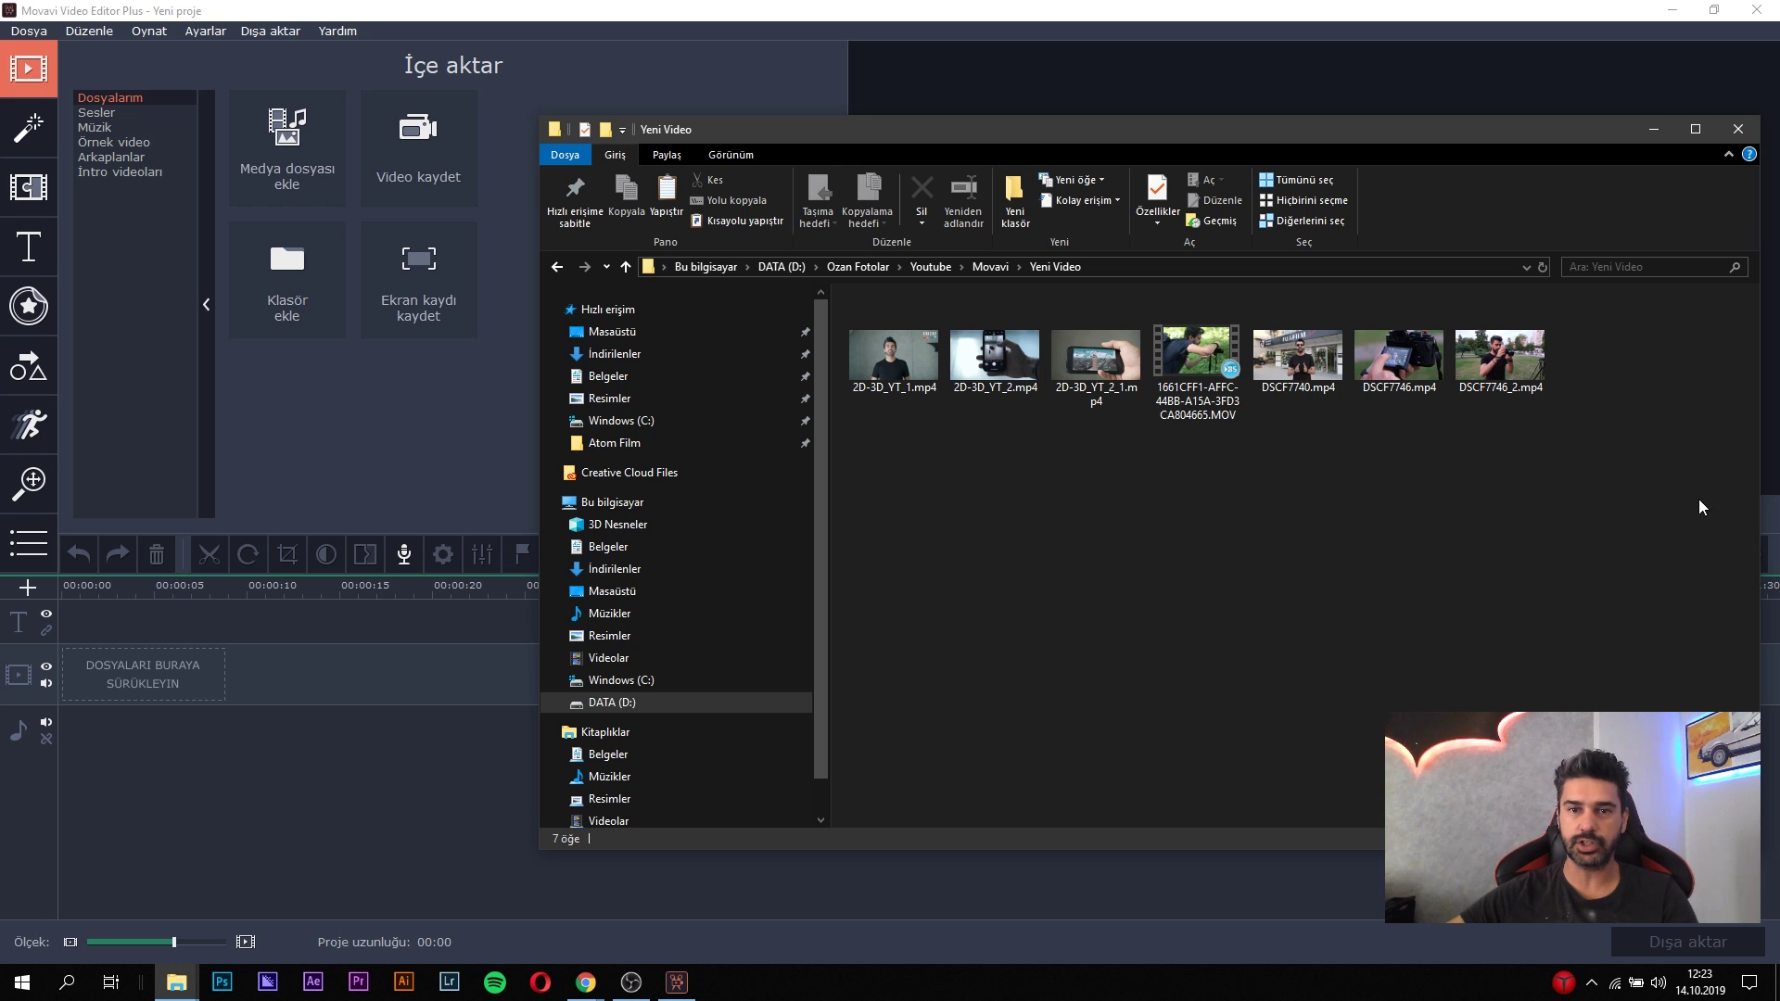
Add all seven video files from the Yeni Video folder to the timeline's video track.
left_click_drag(1671, 504, 953, 656)
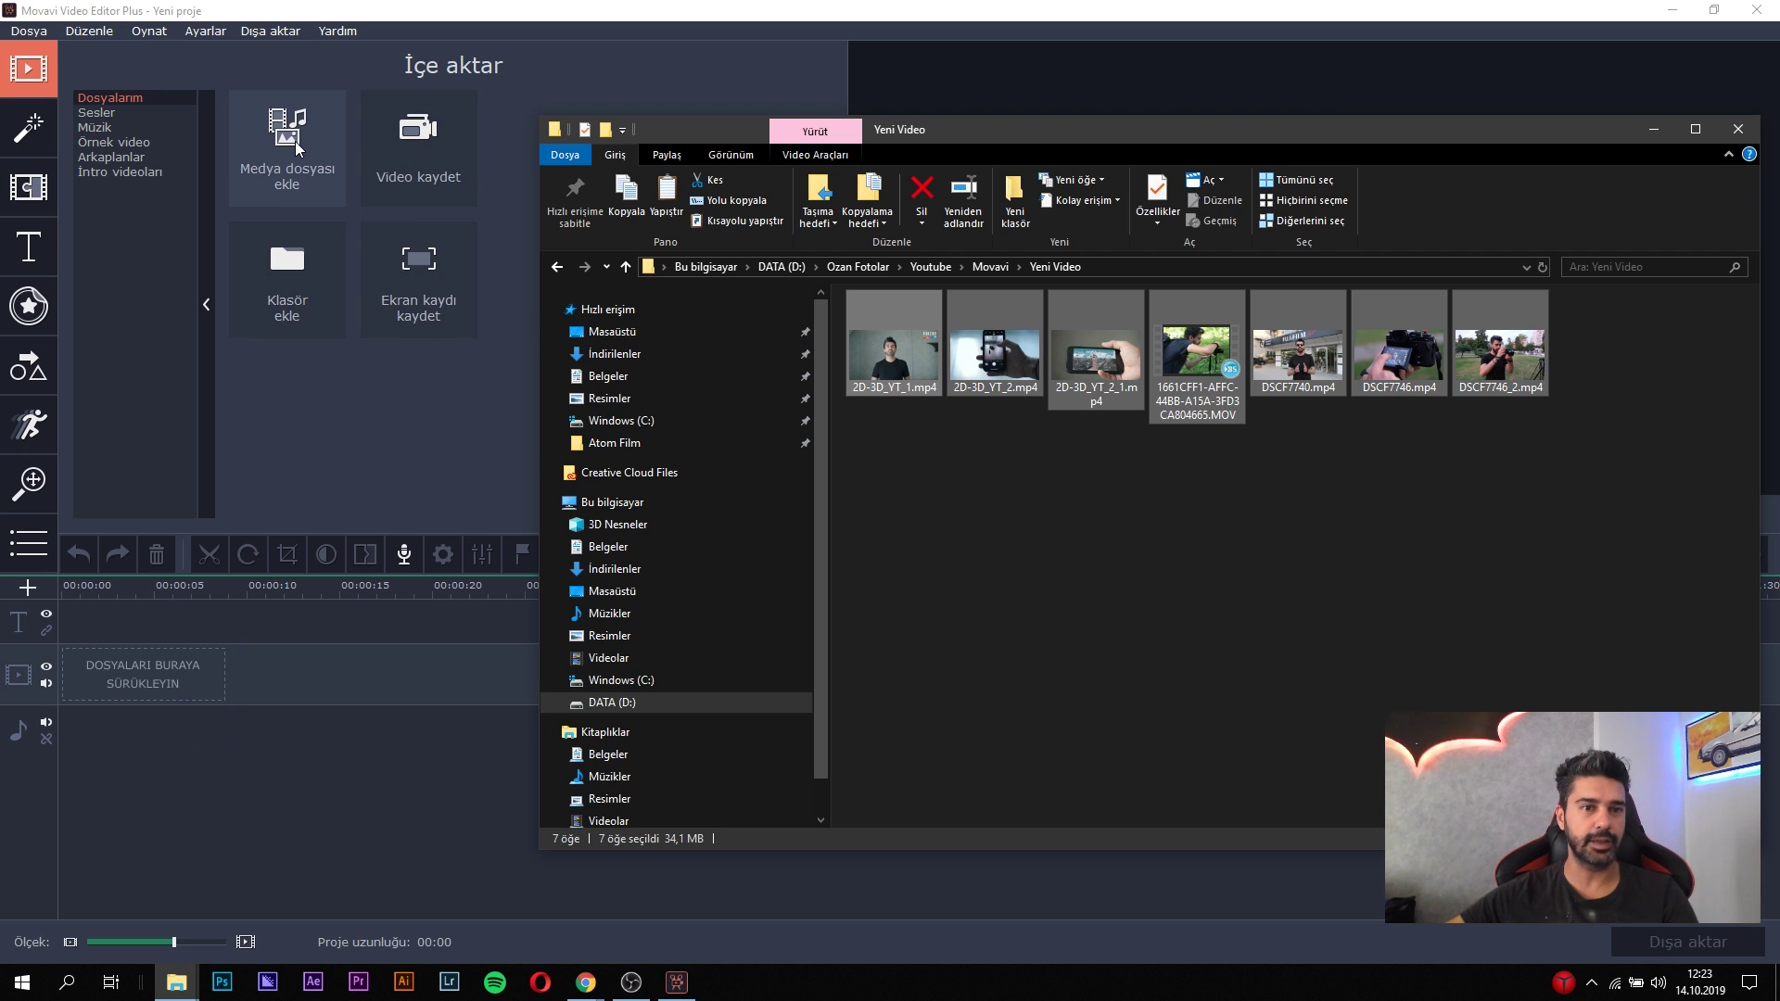
left_click(1622, 477)
left_click_drag(1642, 551, 142, 682)
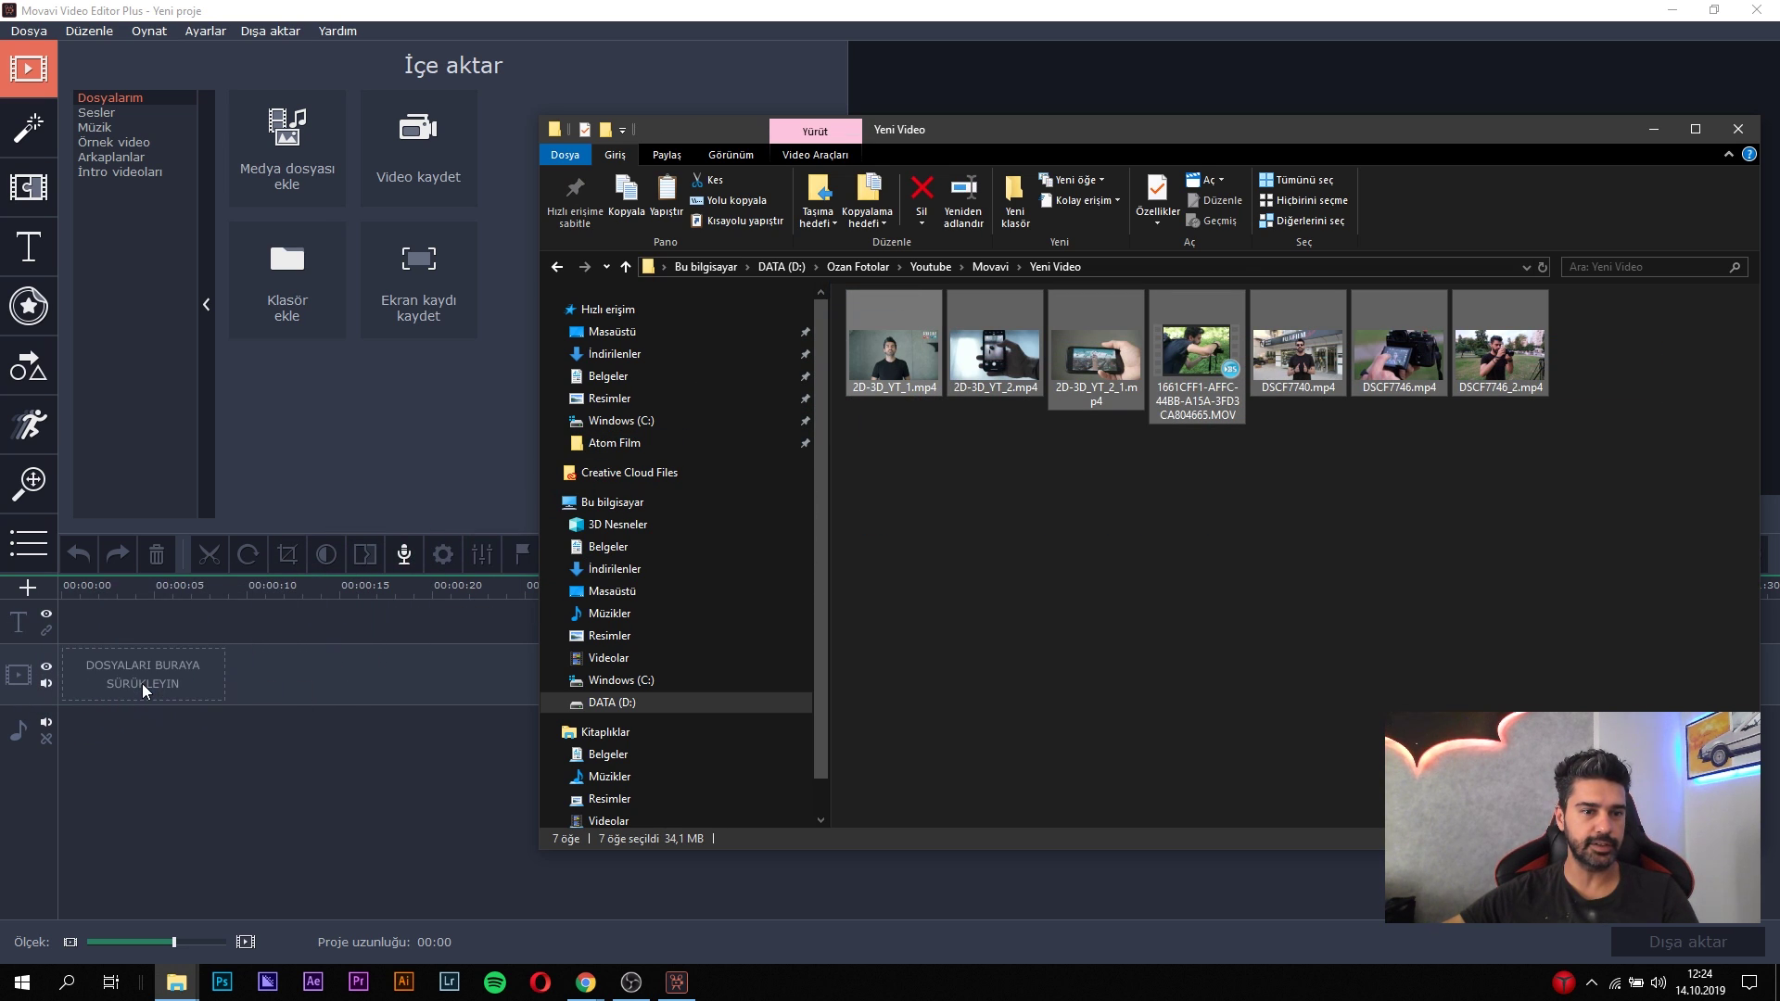
left_click(227, 753)
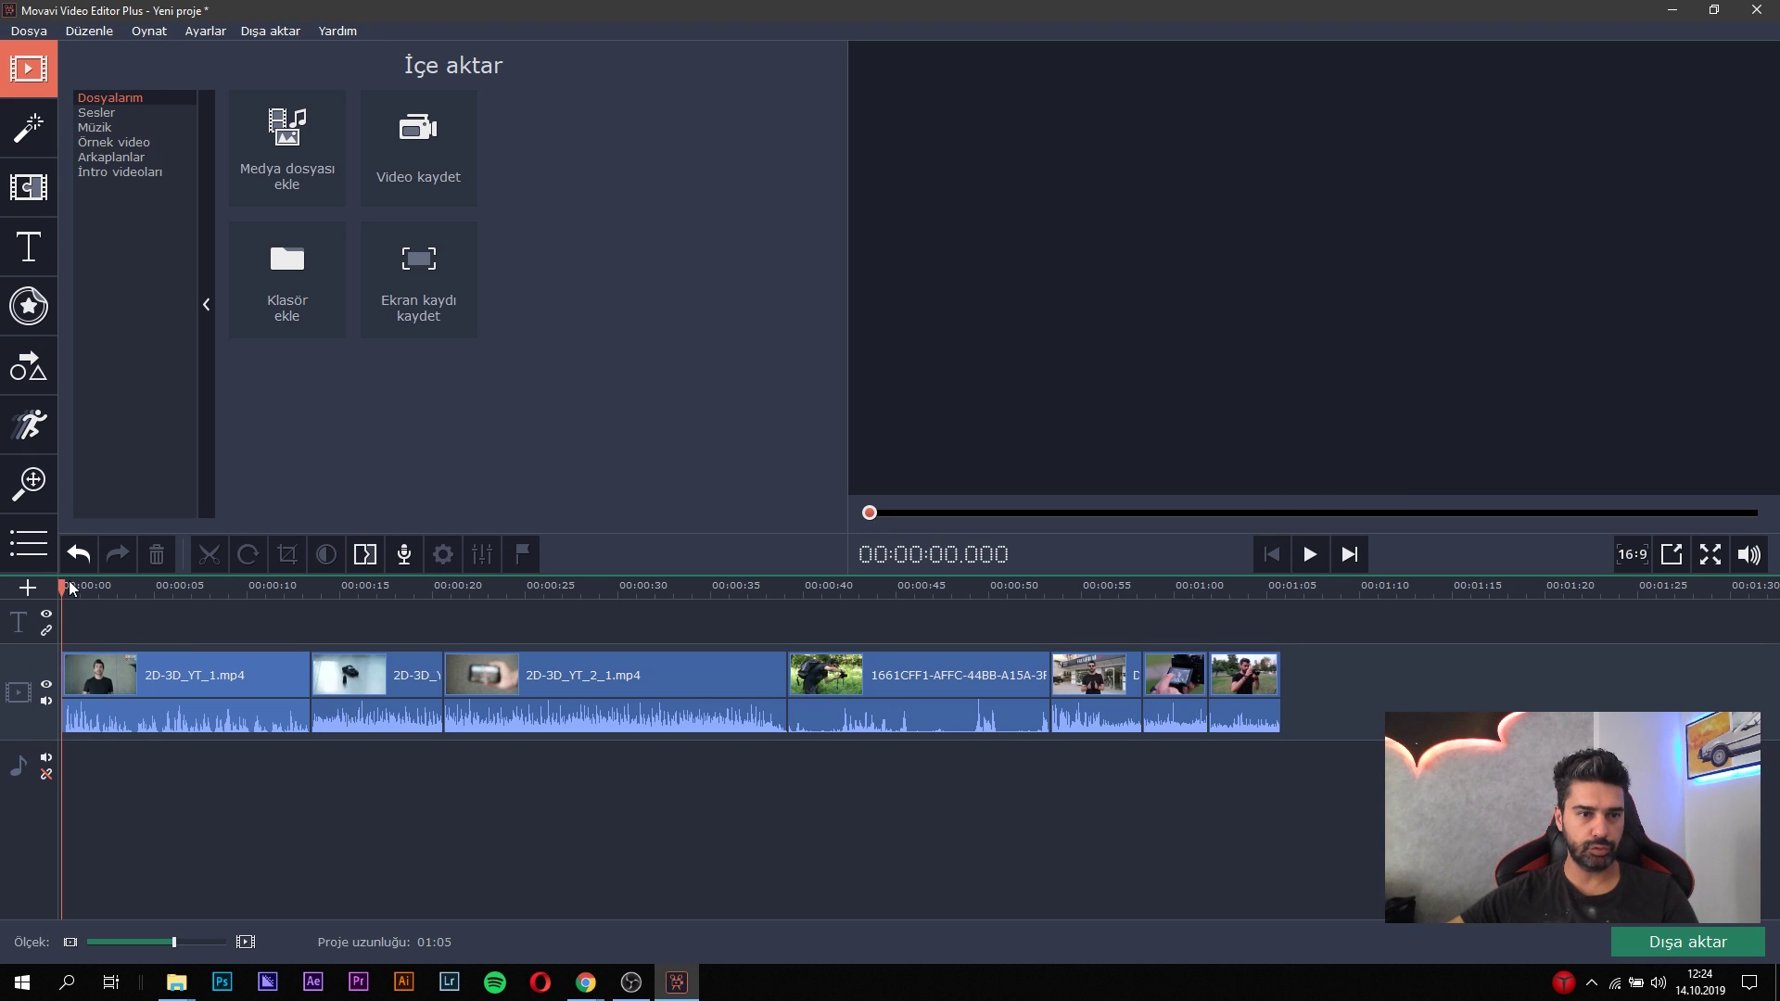
left_click_drag(69, 587, 203, 585)
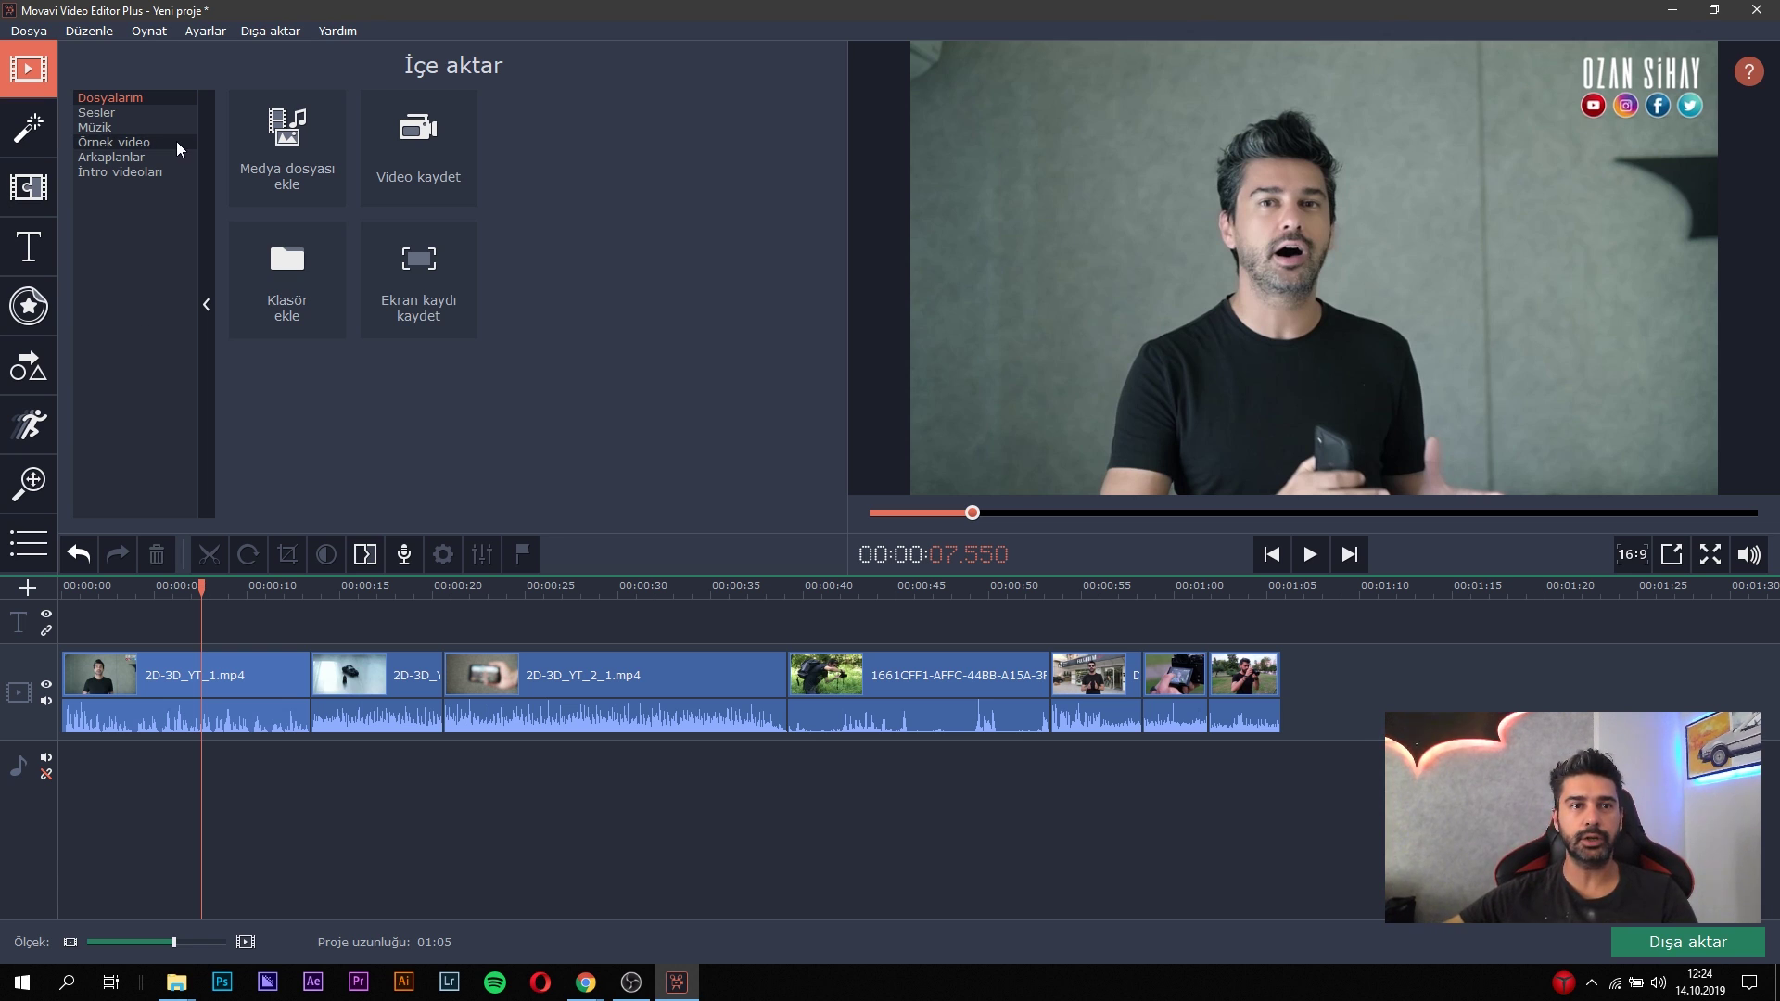
Review the hardware acceleration and HD clip optimisation options in the preferences and accept them.
left_click(227, 33)
left_click(227, 60)
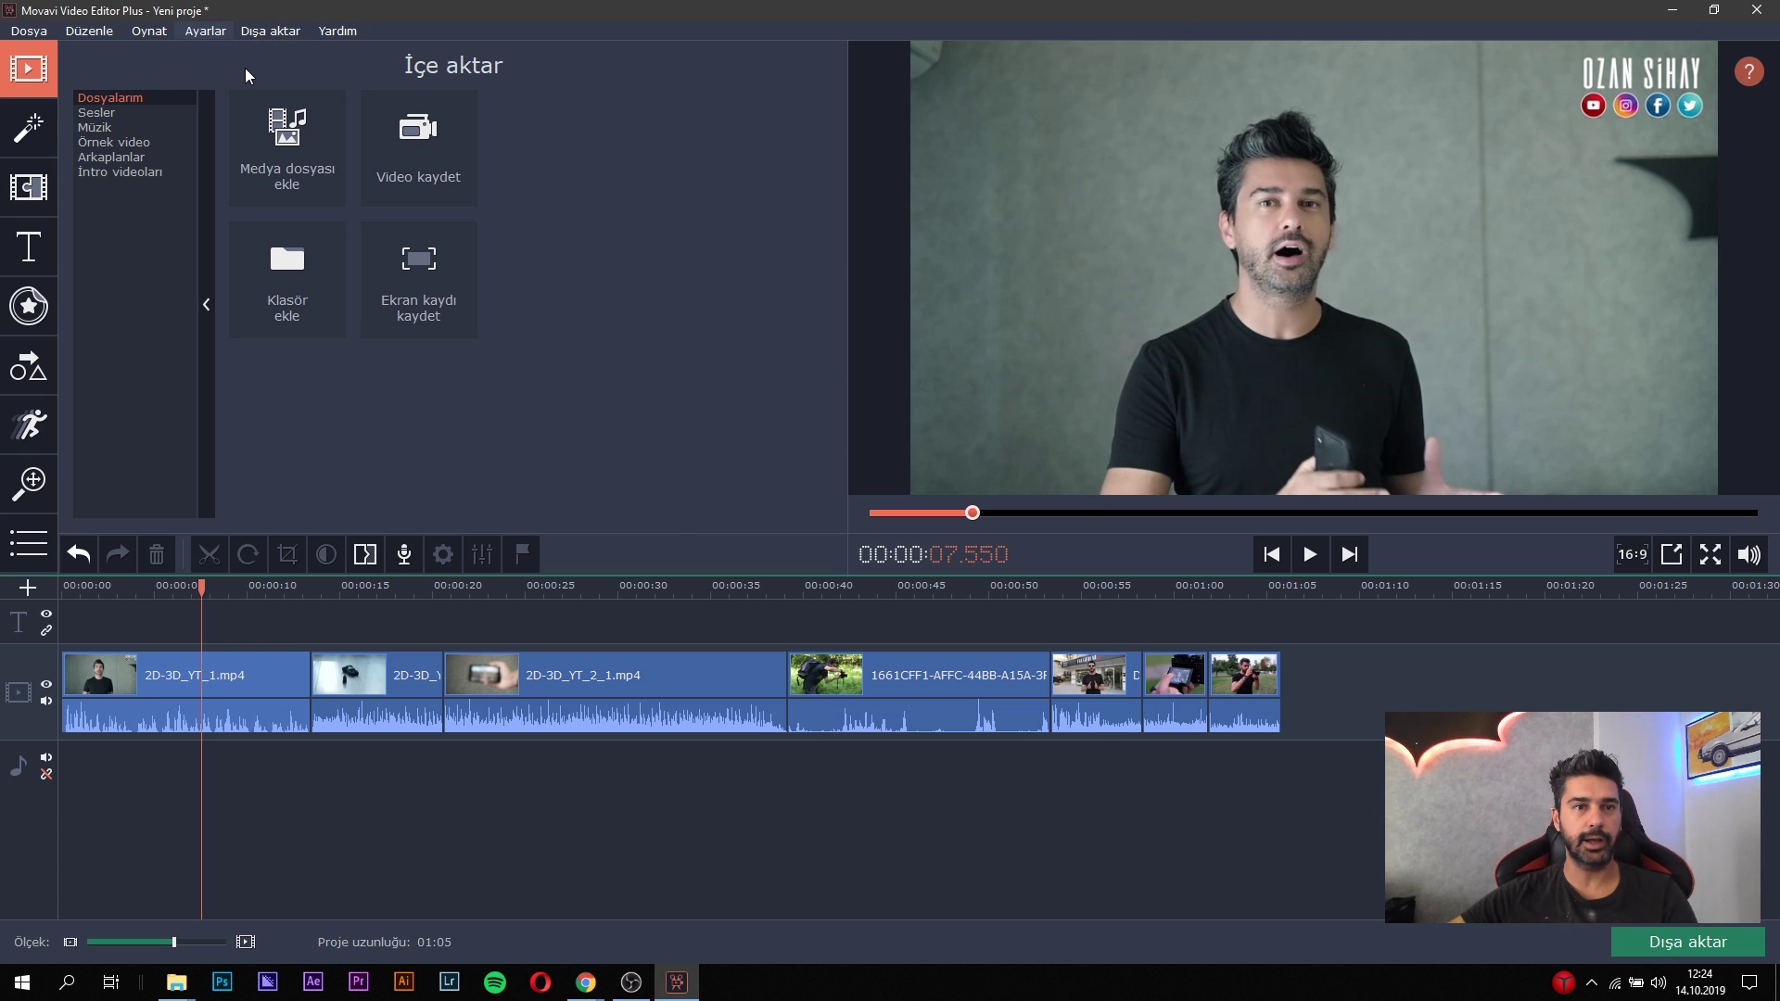
left_click(1026, 261)
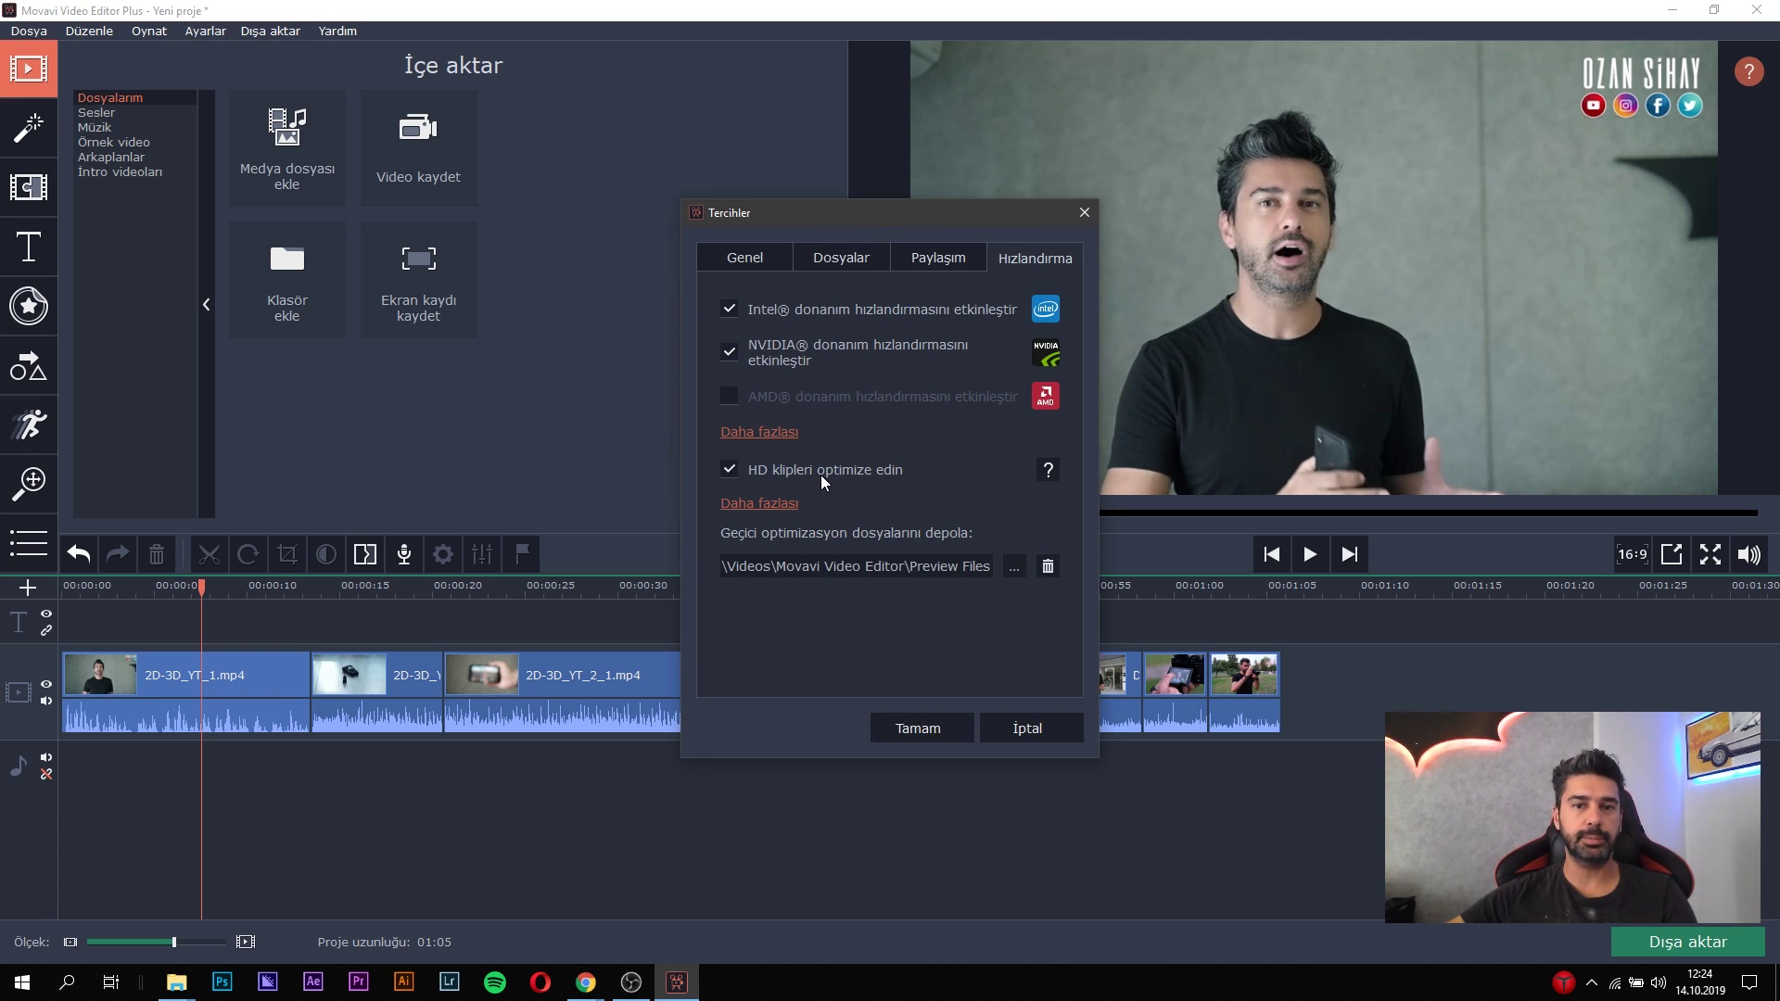
mouse_move(1047, 474)
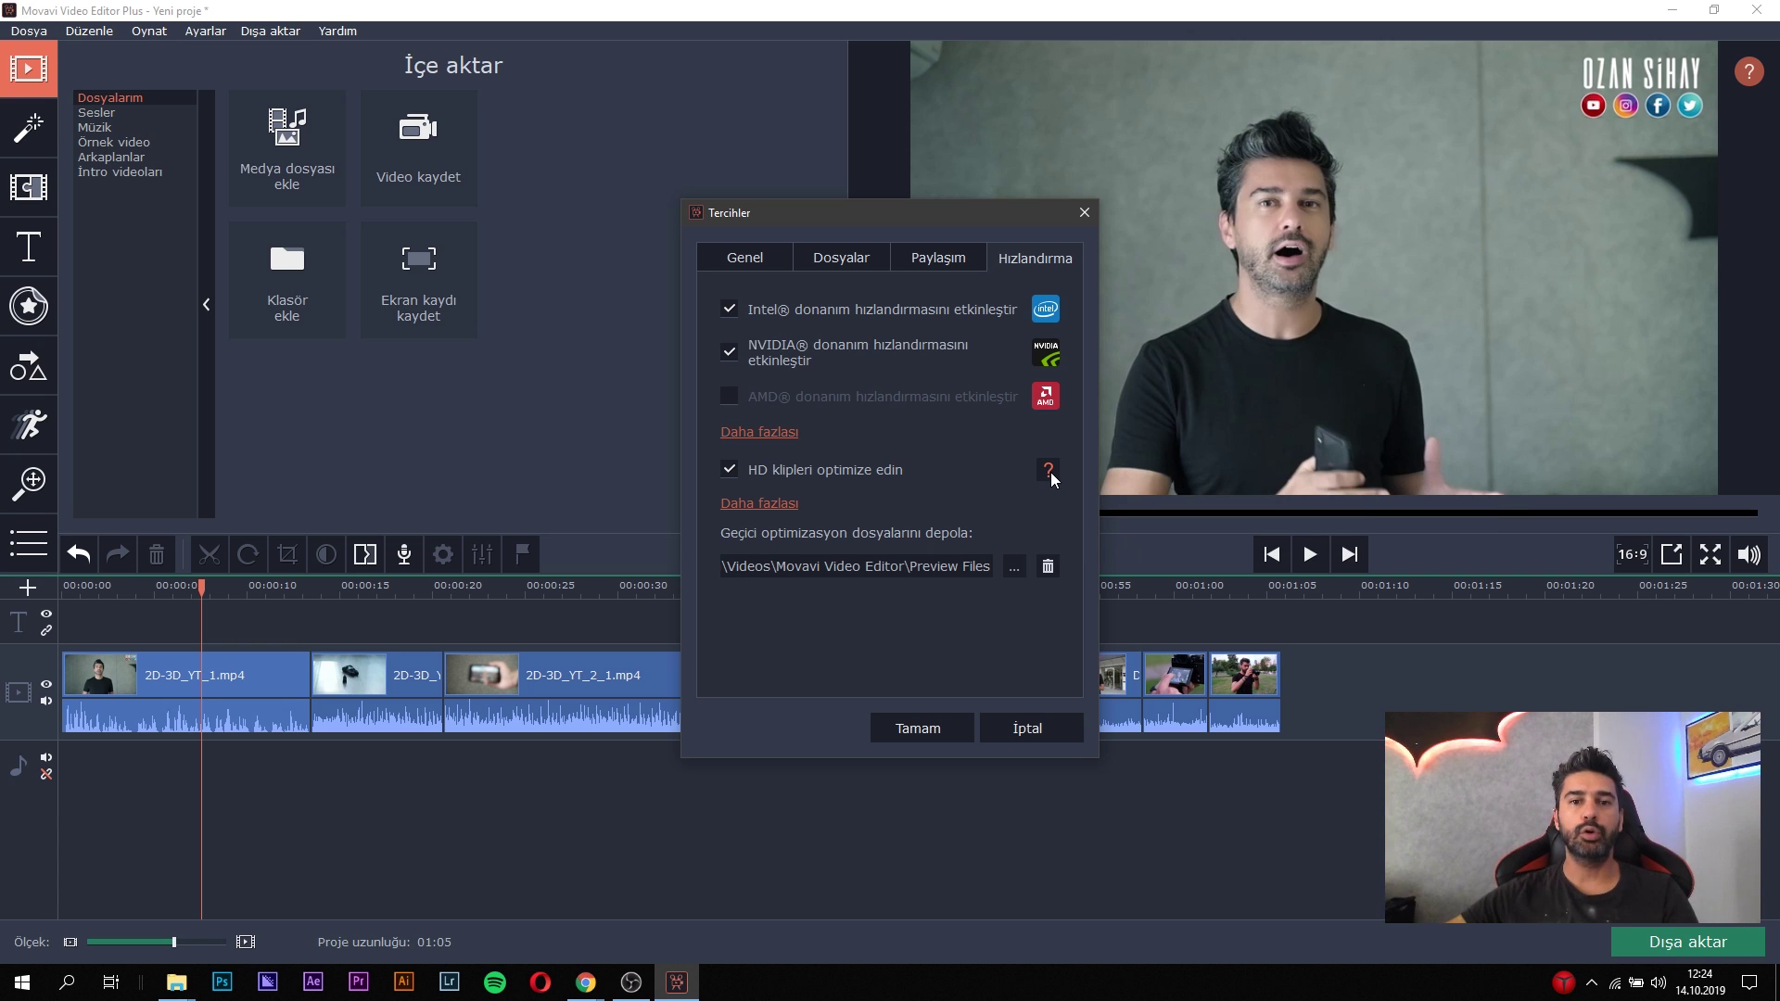
left_click(938, 727)
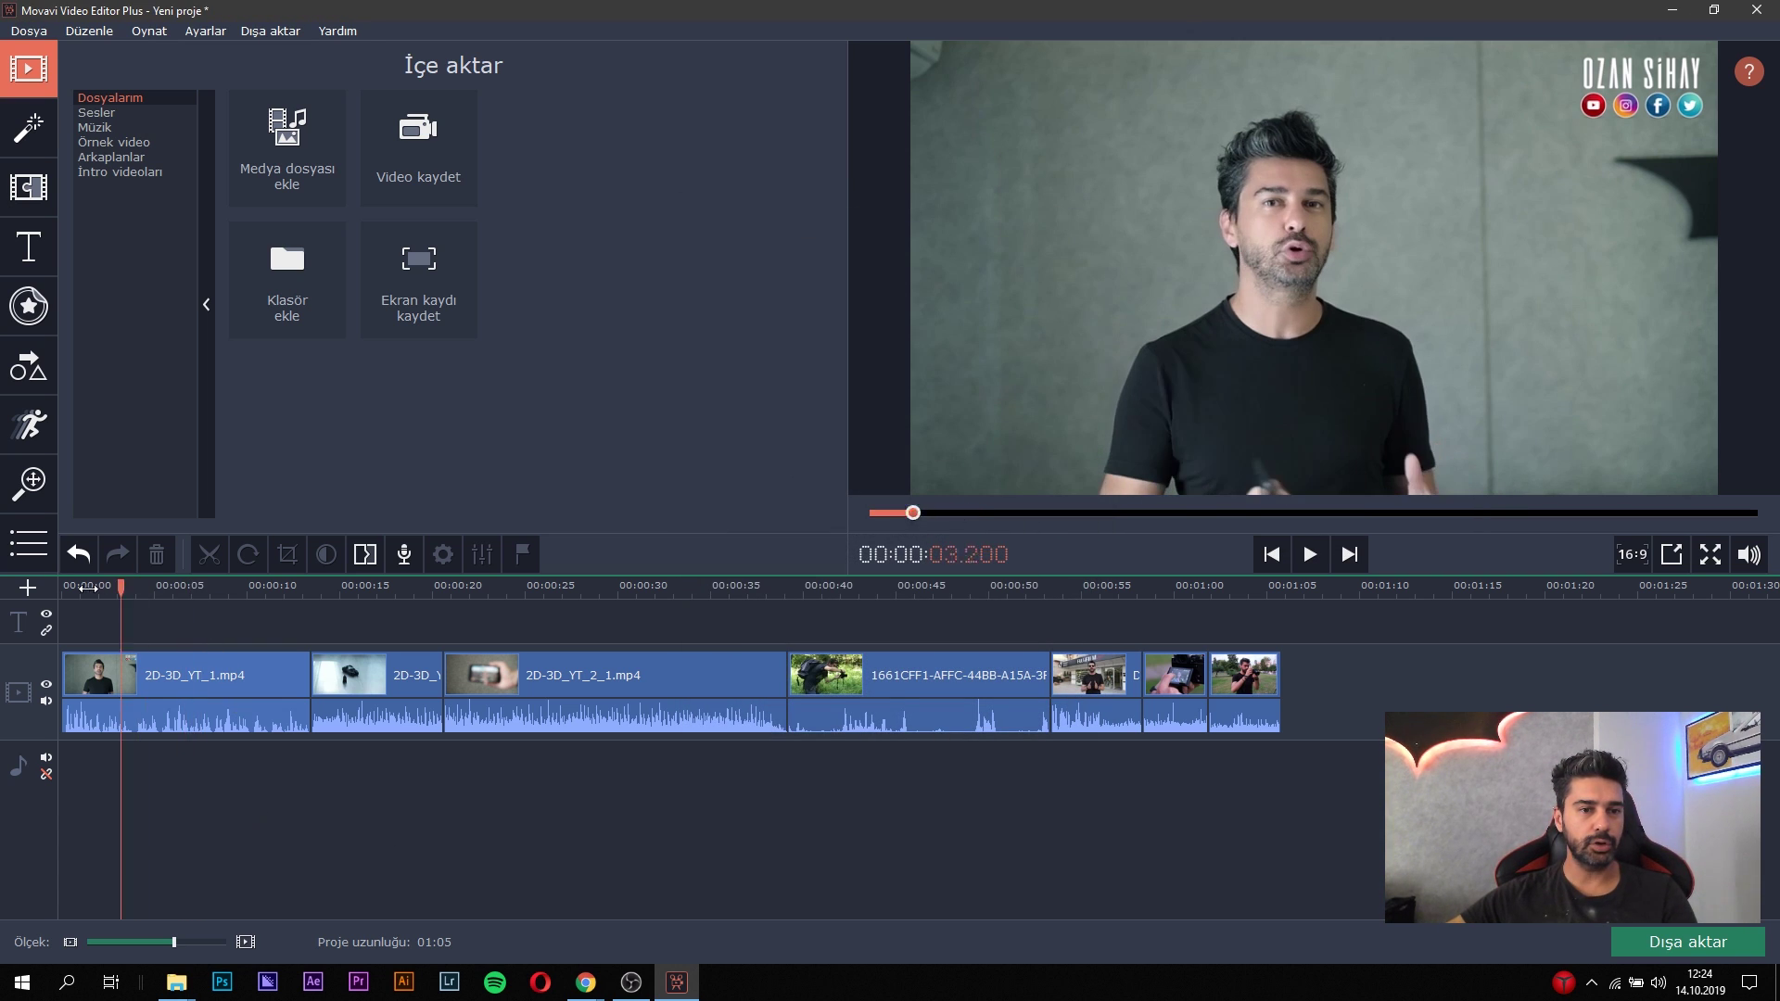
Examine the content of each of the seven clips along the timeline.
left_click(231, 649)
left_click(394, 675)
left_click(571, 678)
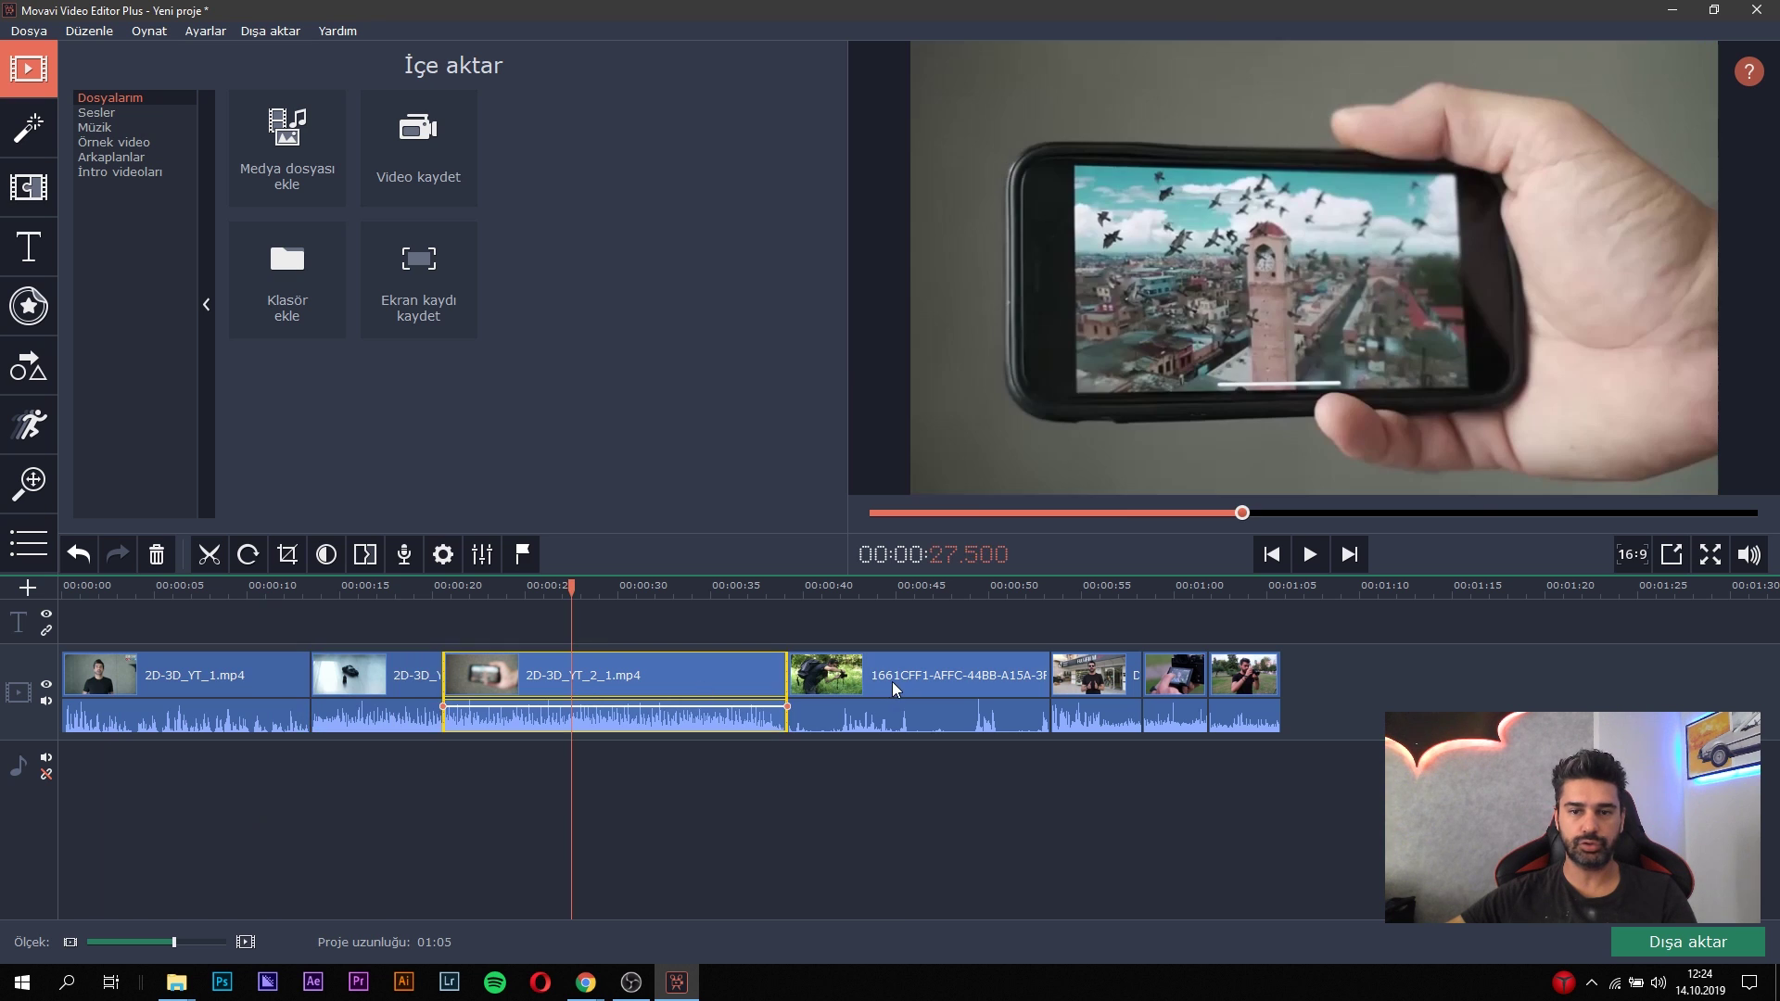
left_click(892, 682)
left_click(1091, 682)
left_click(1181, 682)
left_click(1273, 682)
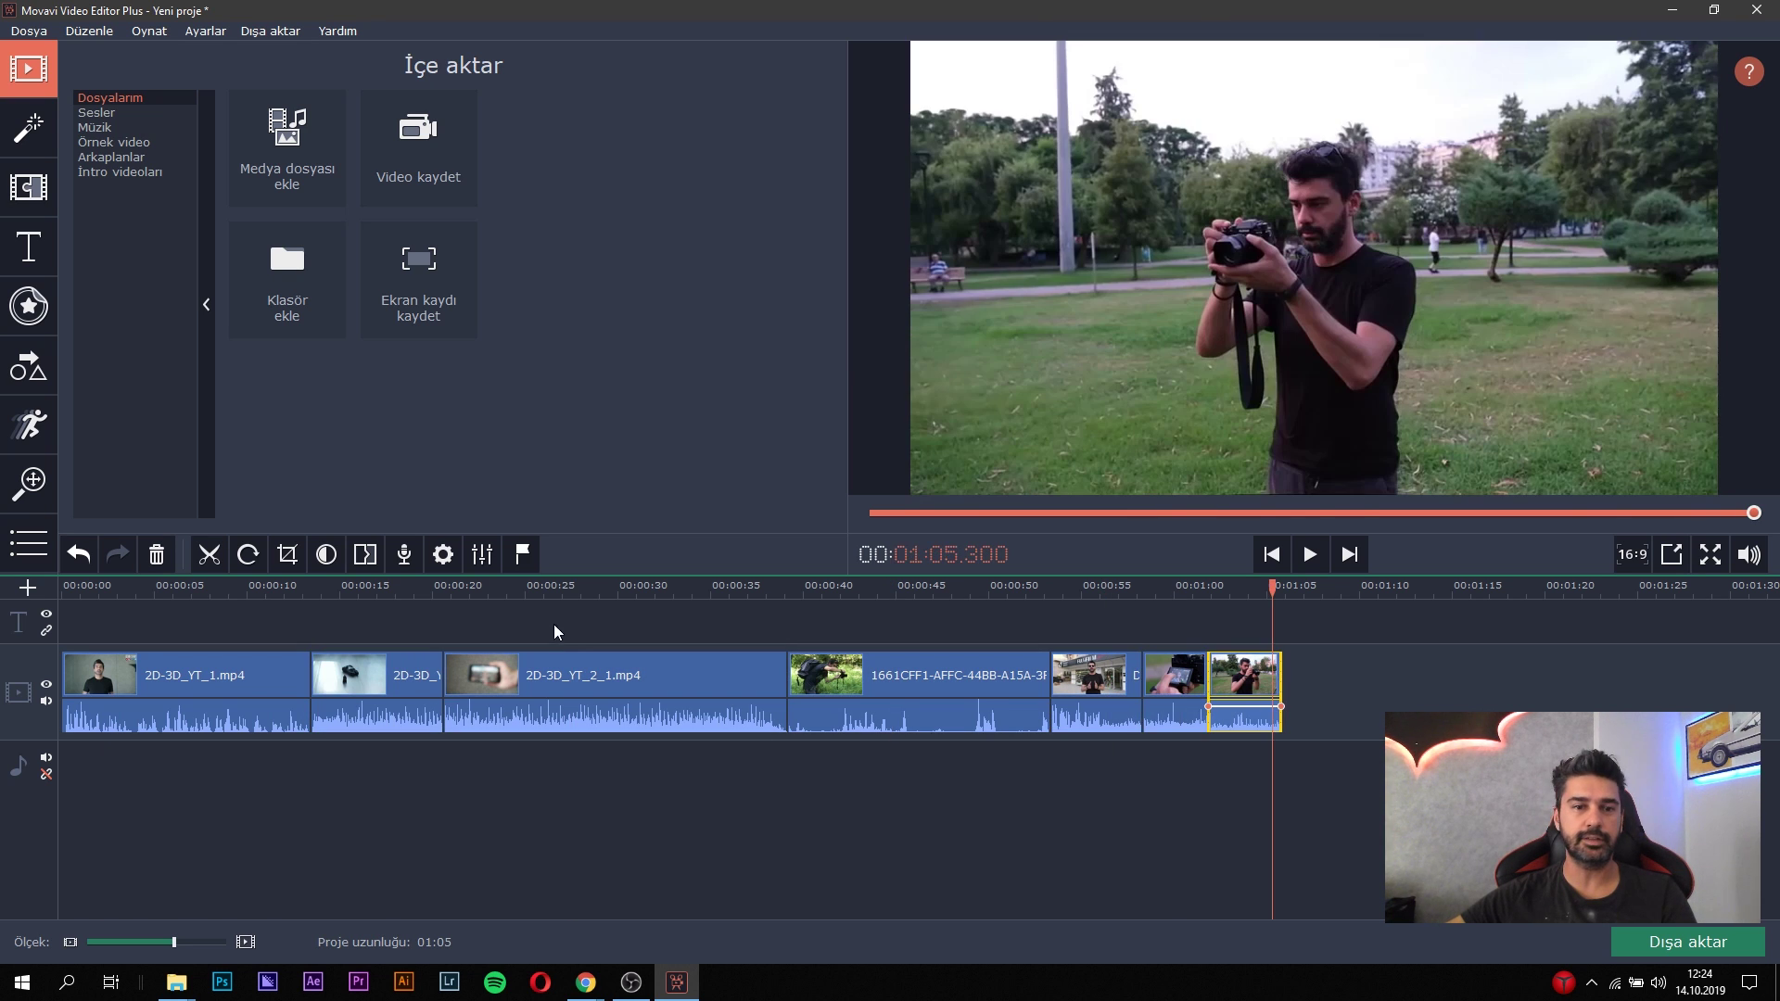
left_click(216, 601)
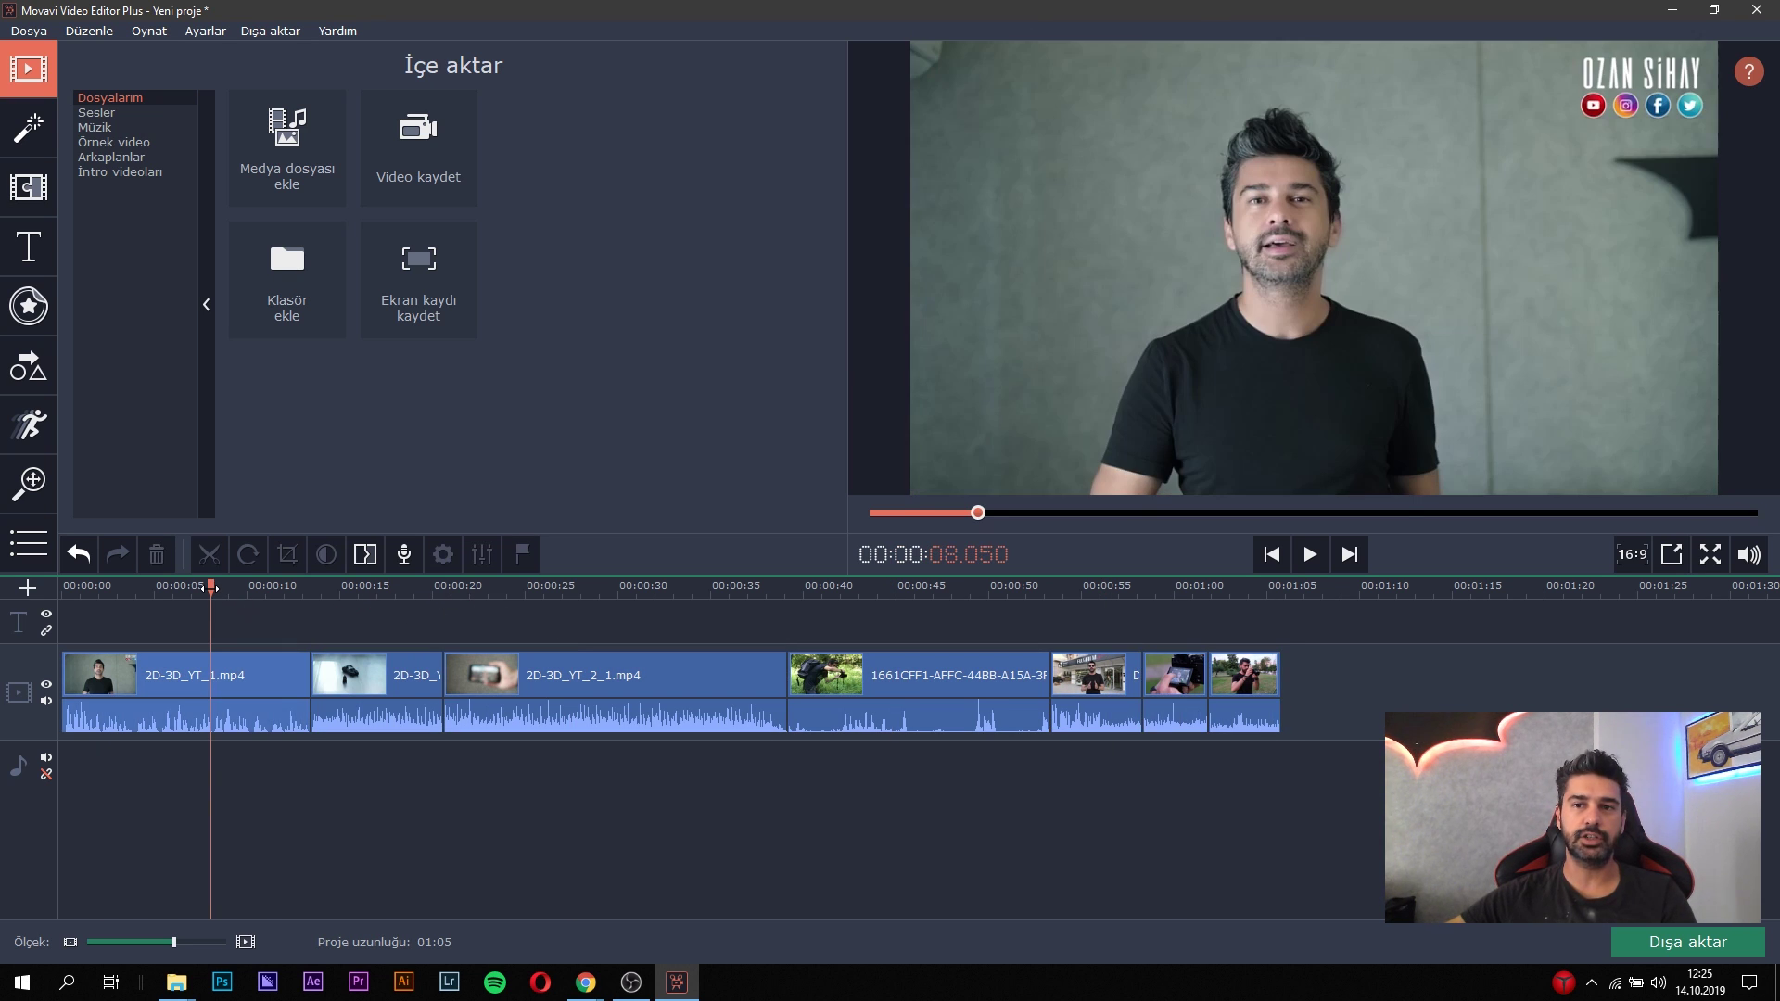
left_click(346, 601)
left_click(426, 601)
left_click(593, 588)
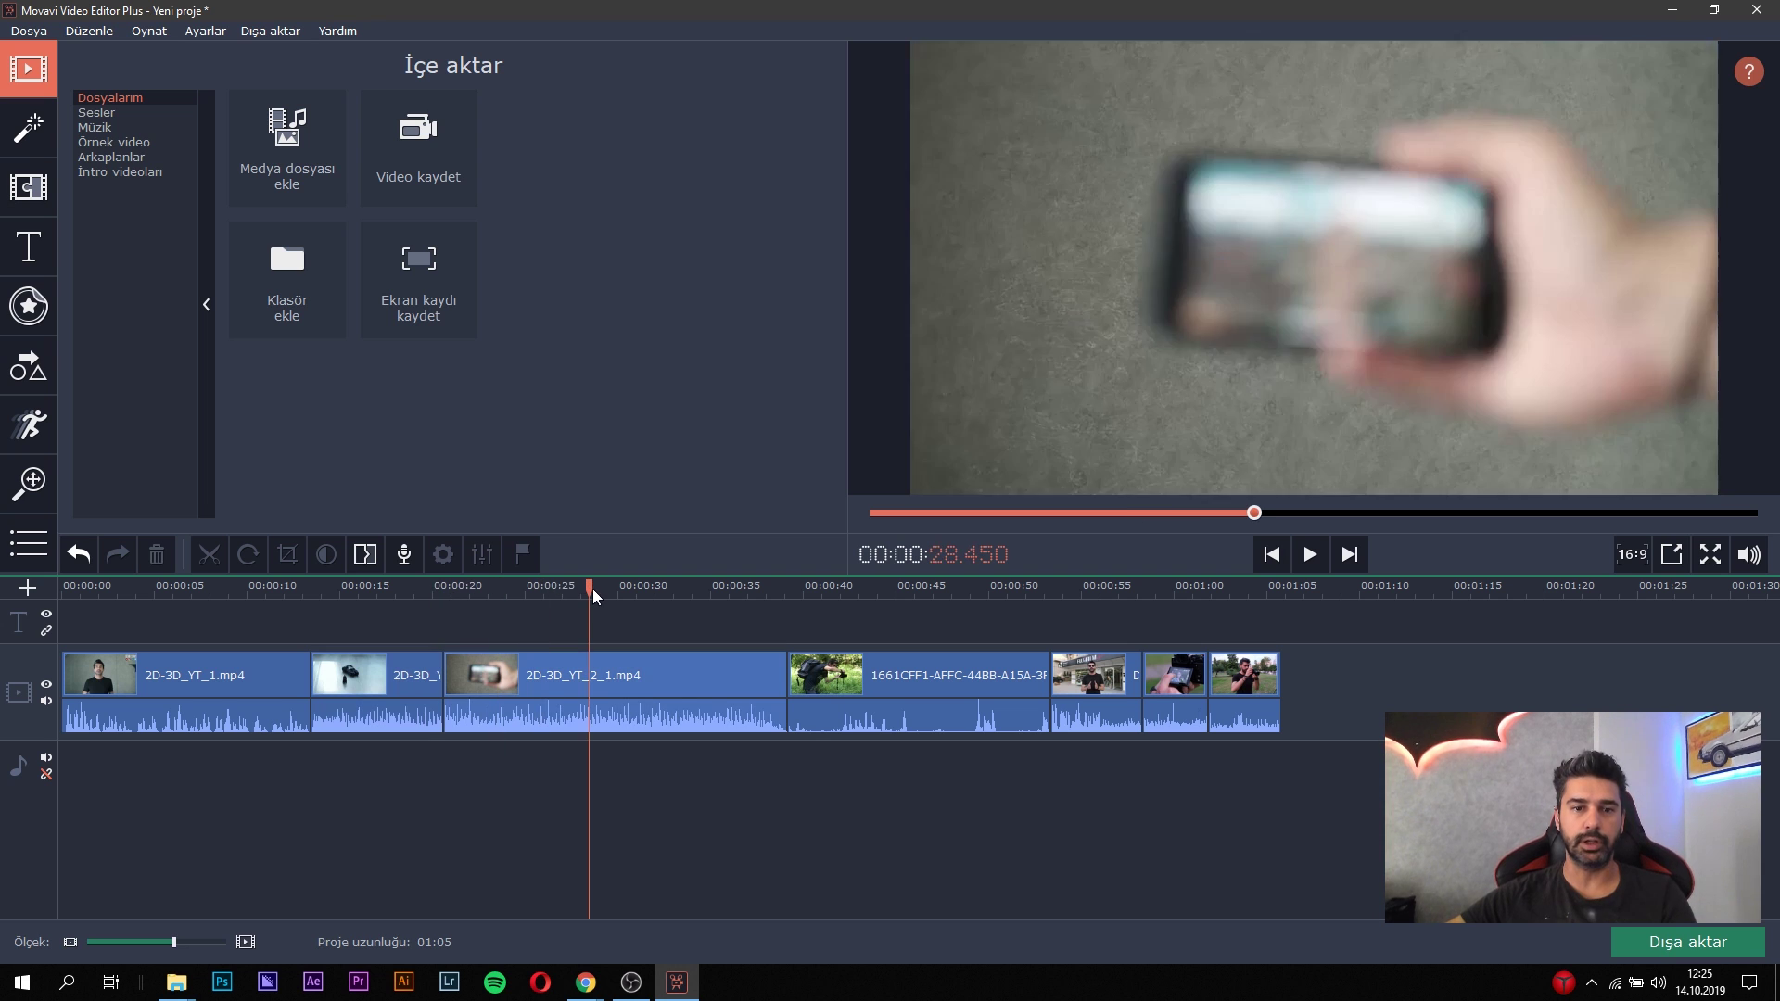
left_click(841, 588)
left_click_drag(850, 597, 1094, 599)
left_click(1165, 595)
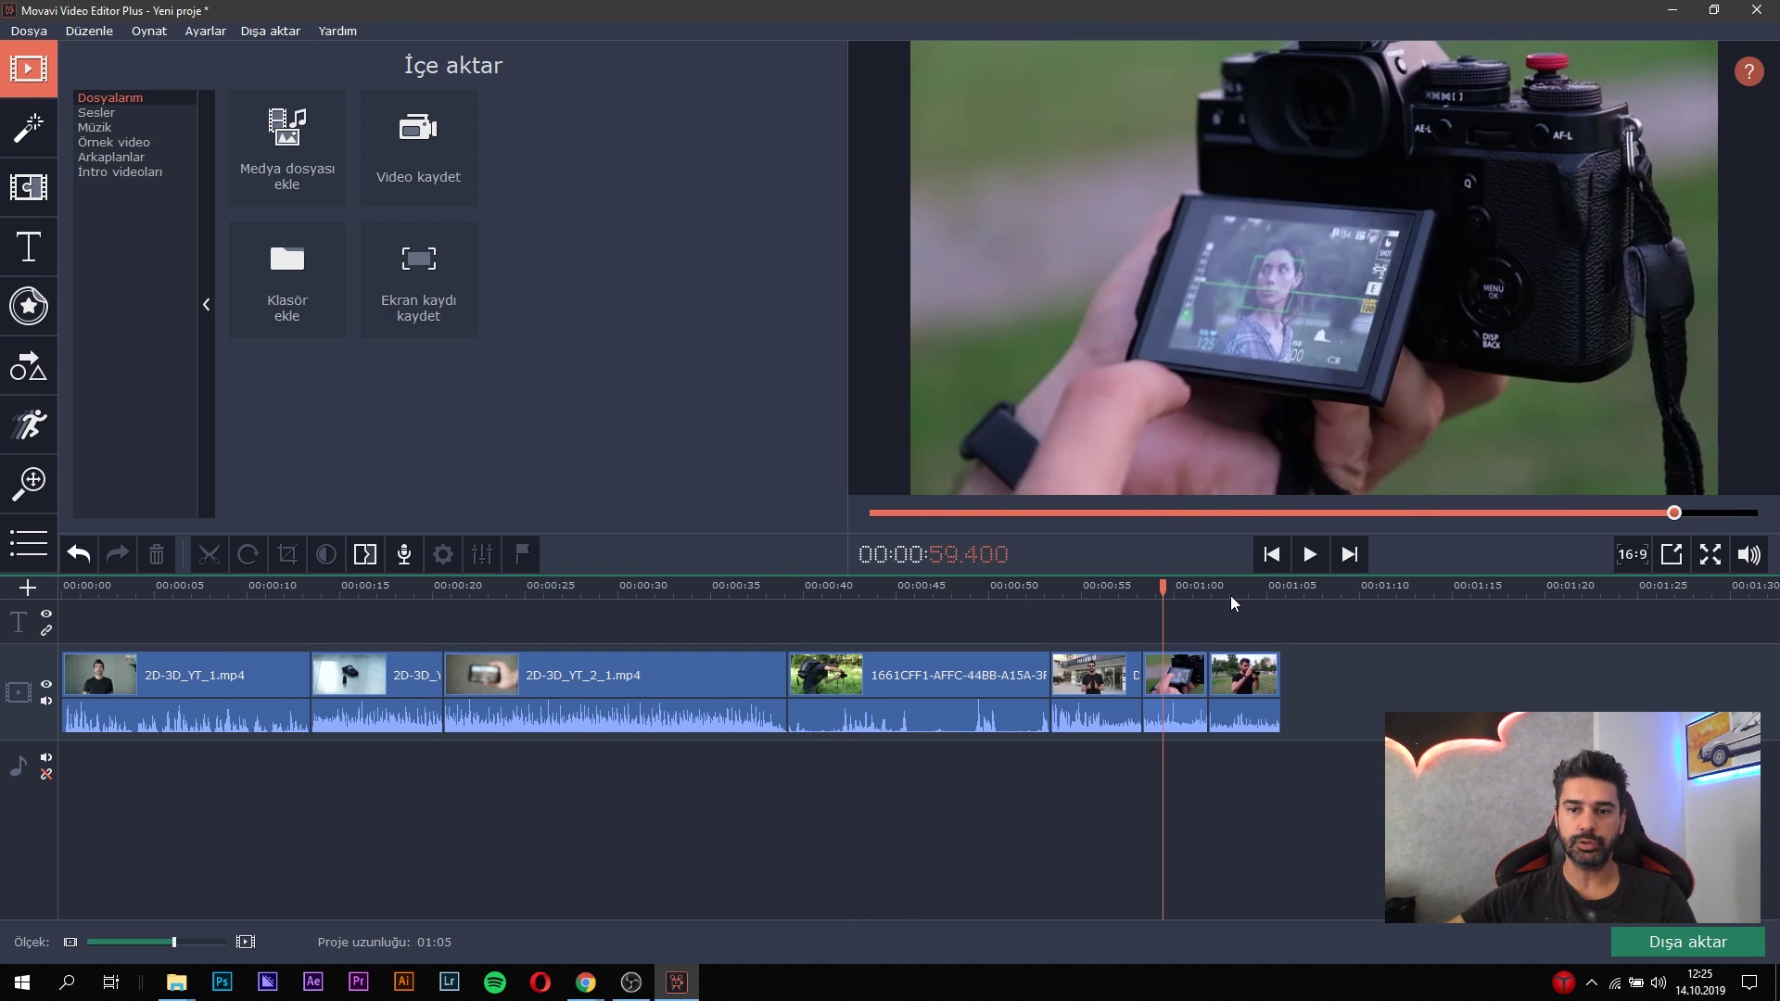
left_click(1237, 595)
Trim the first clip, 2D-3D_YT_1.mp4, down to about 3 seconds.
left_click(209, 588)
mouse_move(109, 588)
left_mouse_down()
mouse_move(186, 590)
mouse_move(134, 593)
left_mouse_up()
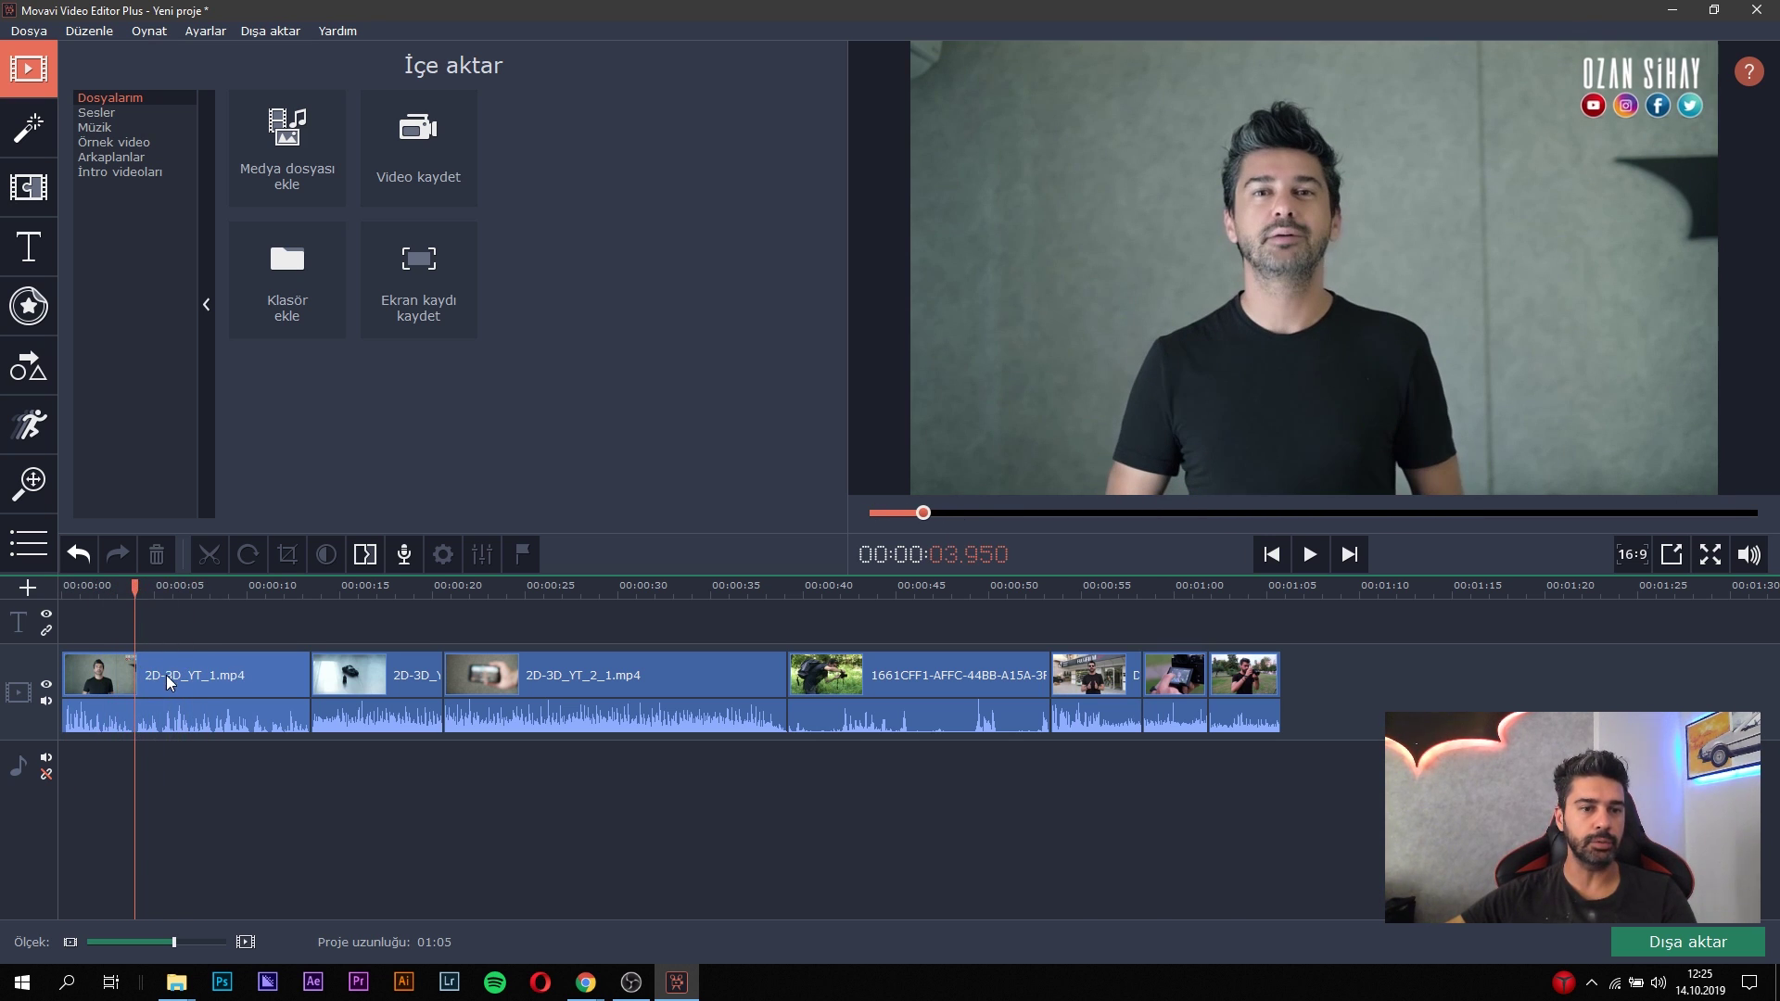
left_click(109, 683)
key("space")
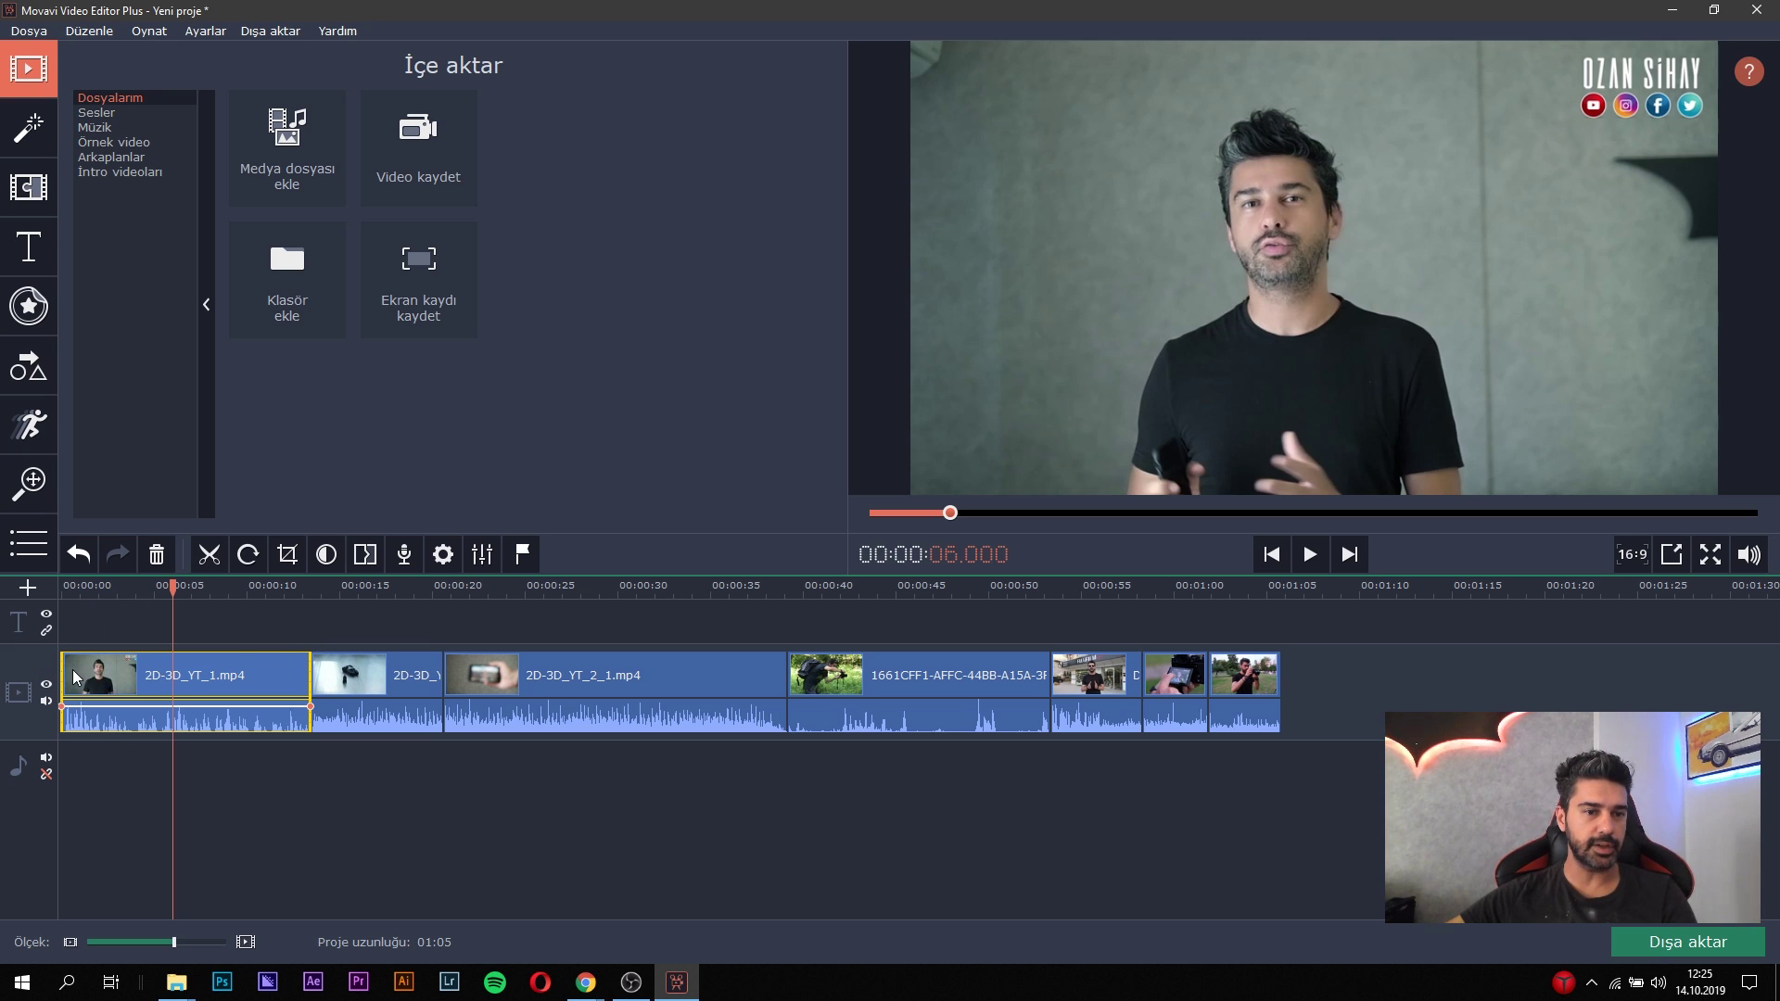
left_click_drag(57, 671, 119, 675)
Play the trimmed first clip from the beginning and check where it ends.
left_click(99, 588)
left_click_drag(81, 588, 46, 592)
key("space")
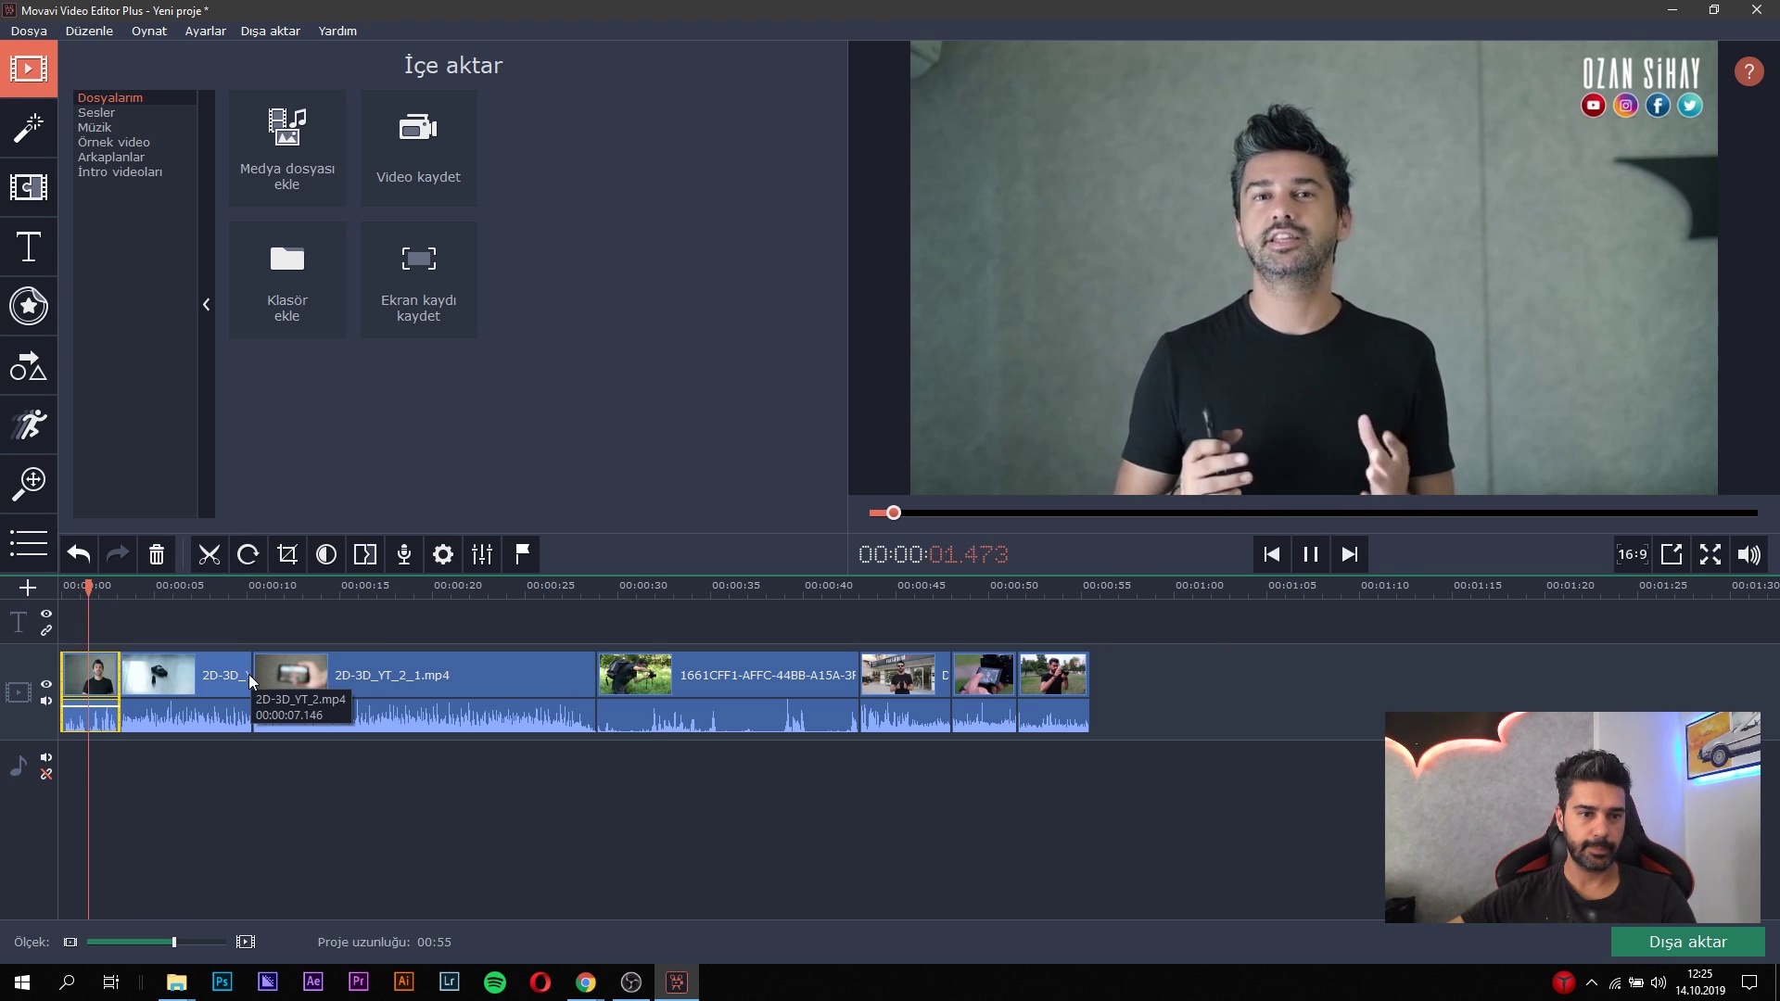
left_click_drag(114, 590, 118, 594)
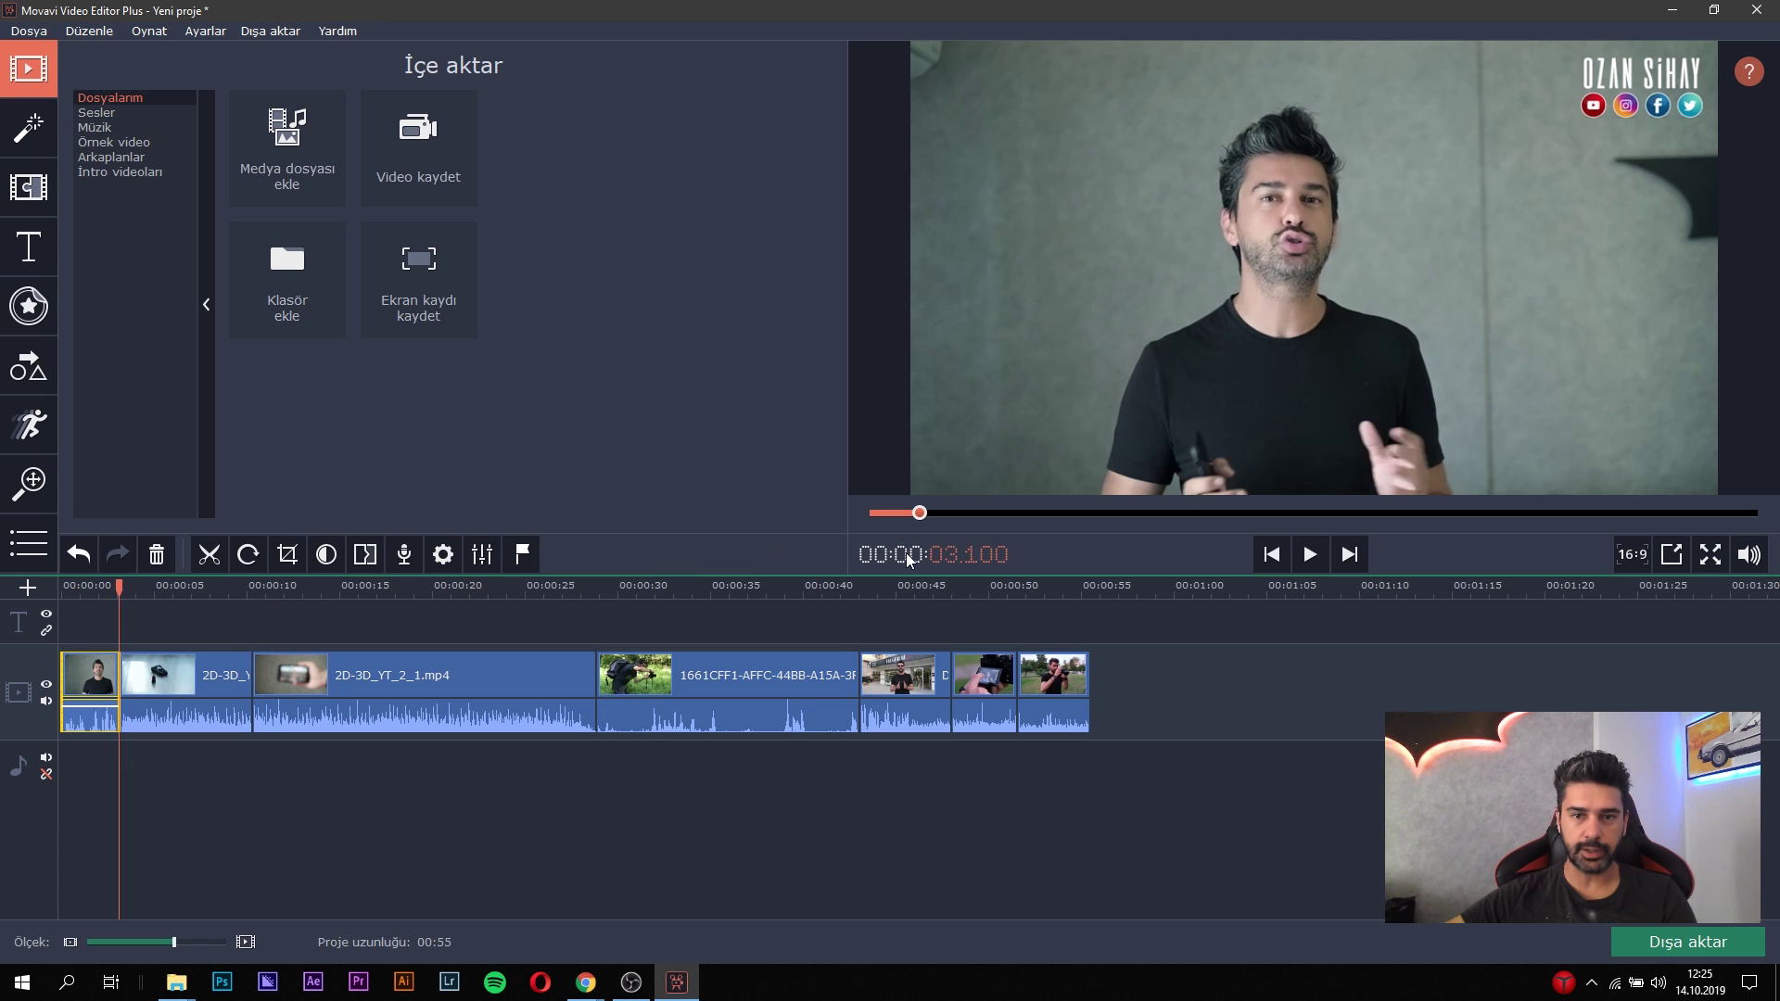
mouse_move(111, 593)
left_mouse_down()
mouse_move(62, 589)
mouse_move(90, 589)
left_mouse_up()
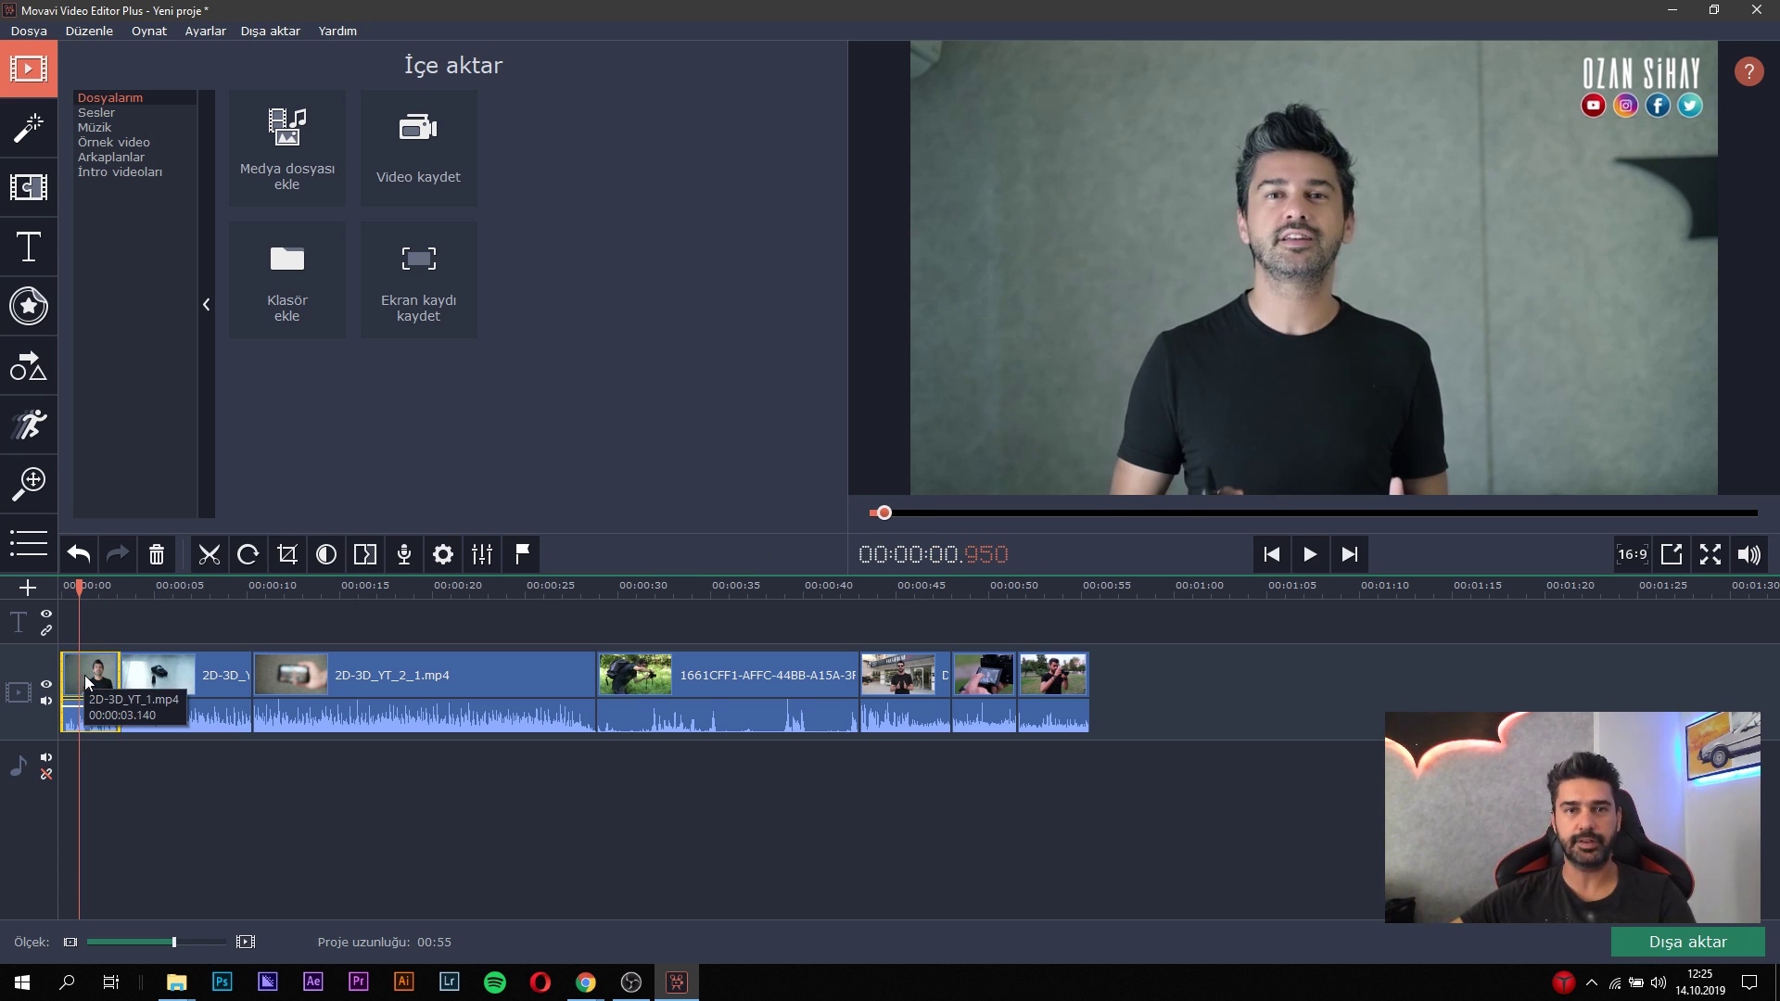
Trim the beginning of the 2D-3D_YT_2.mp4 clip and extend the end of the first clip to about 4 seconds.
left_click(184, 677)
left_click(164, 677)
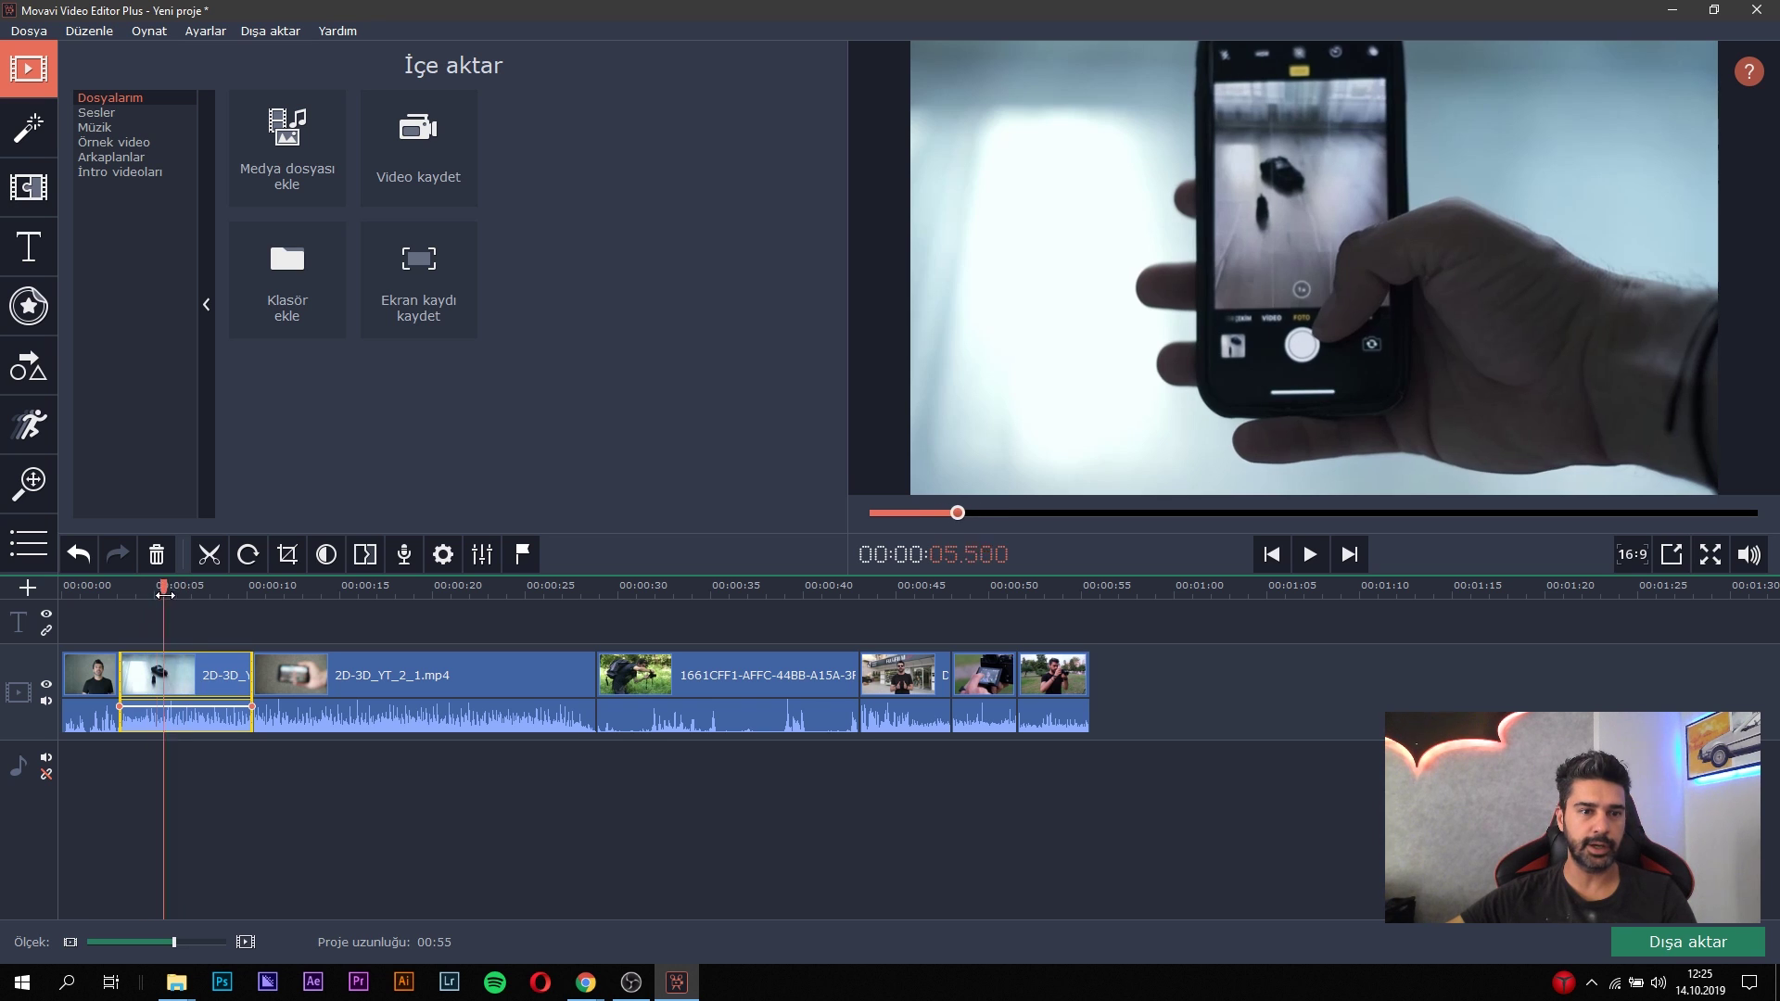
left_click(189, 677)
left_click(160, 592)
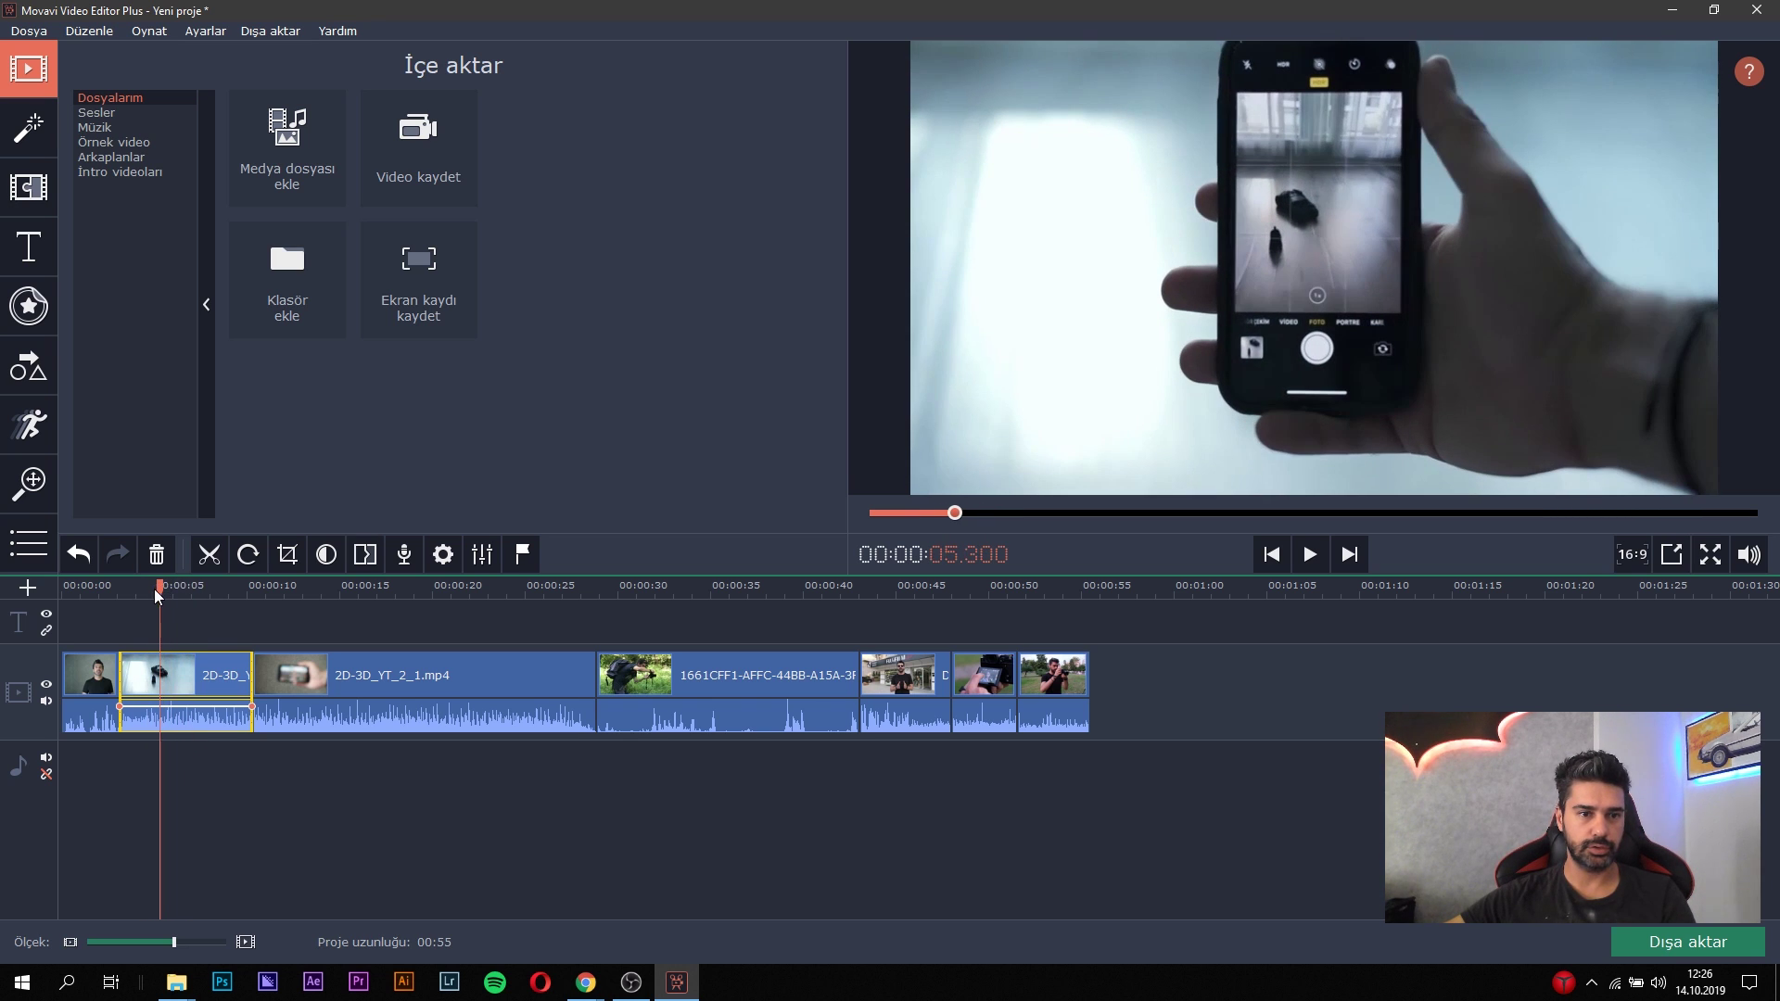
left_click_drag(122, 670, 204, 668)
left_click_drag(197, 598, 82, 600)
left_click(121, 675)
left_click_drag(122, 676, 136, 676)
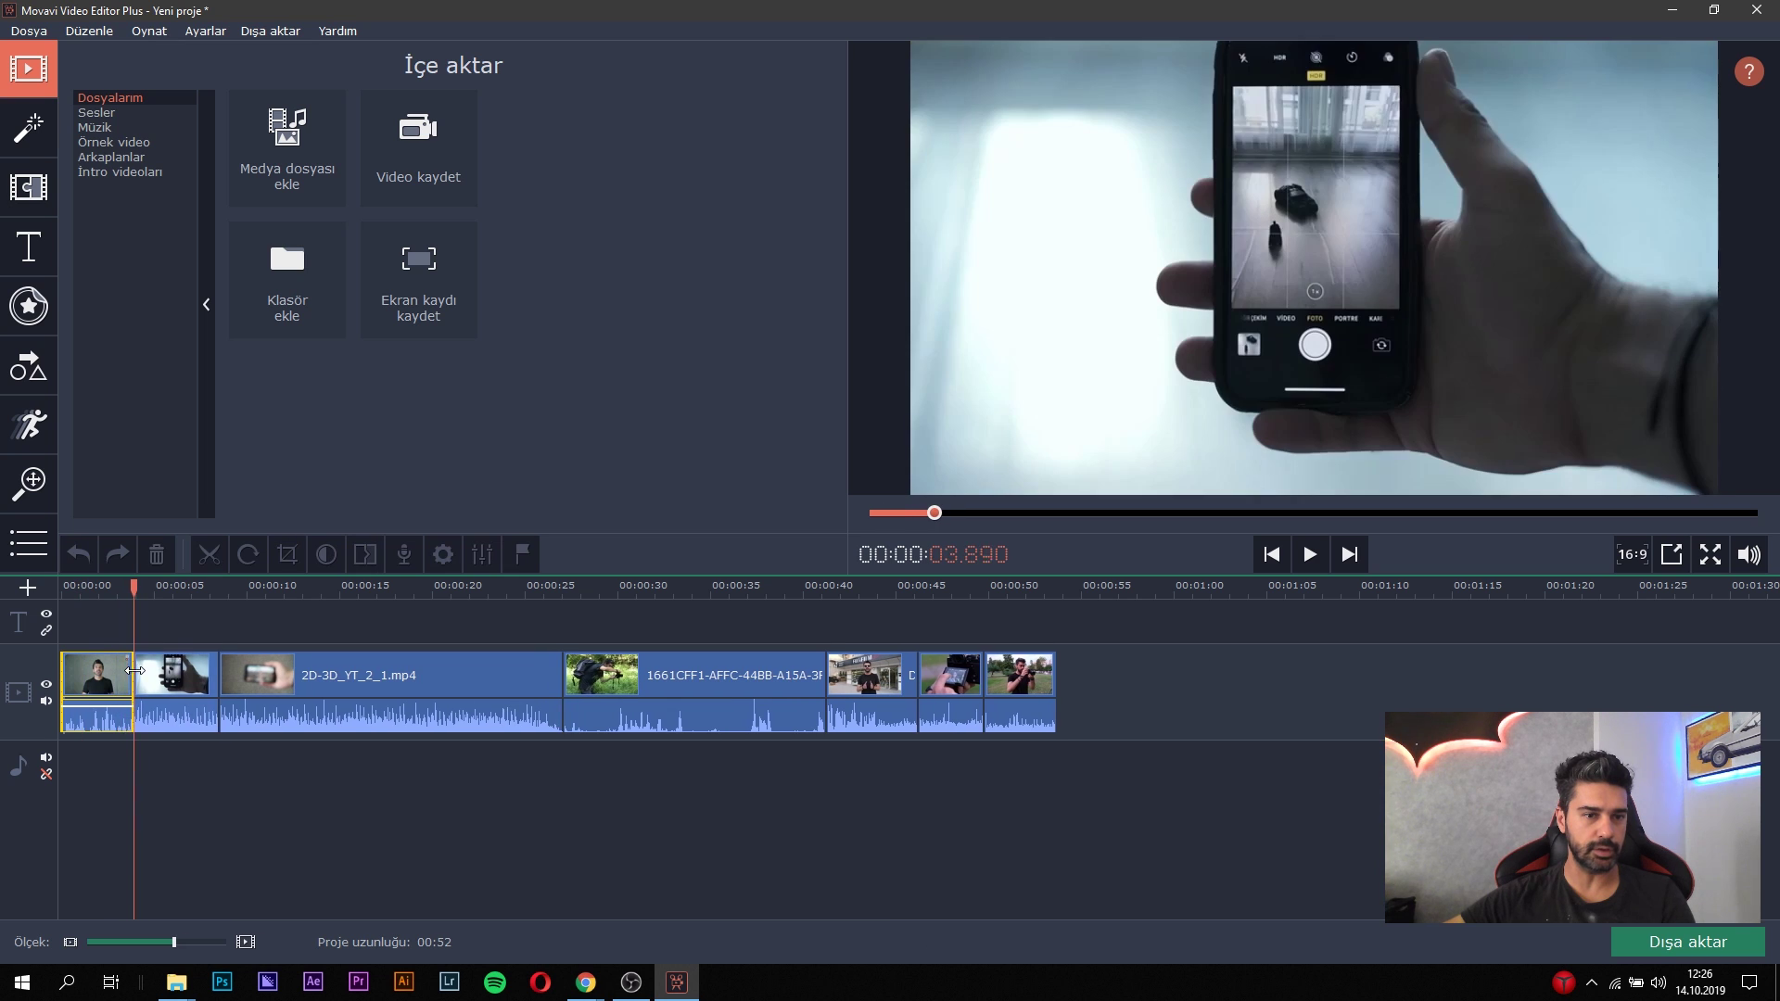
Preview the content of the 2D-3D_YT_2_1.mp4 clip at several points.
left_click(293, 586)
left_click(321, 664)
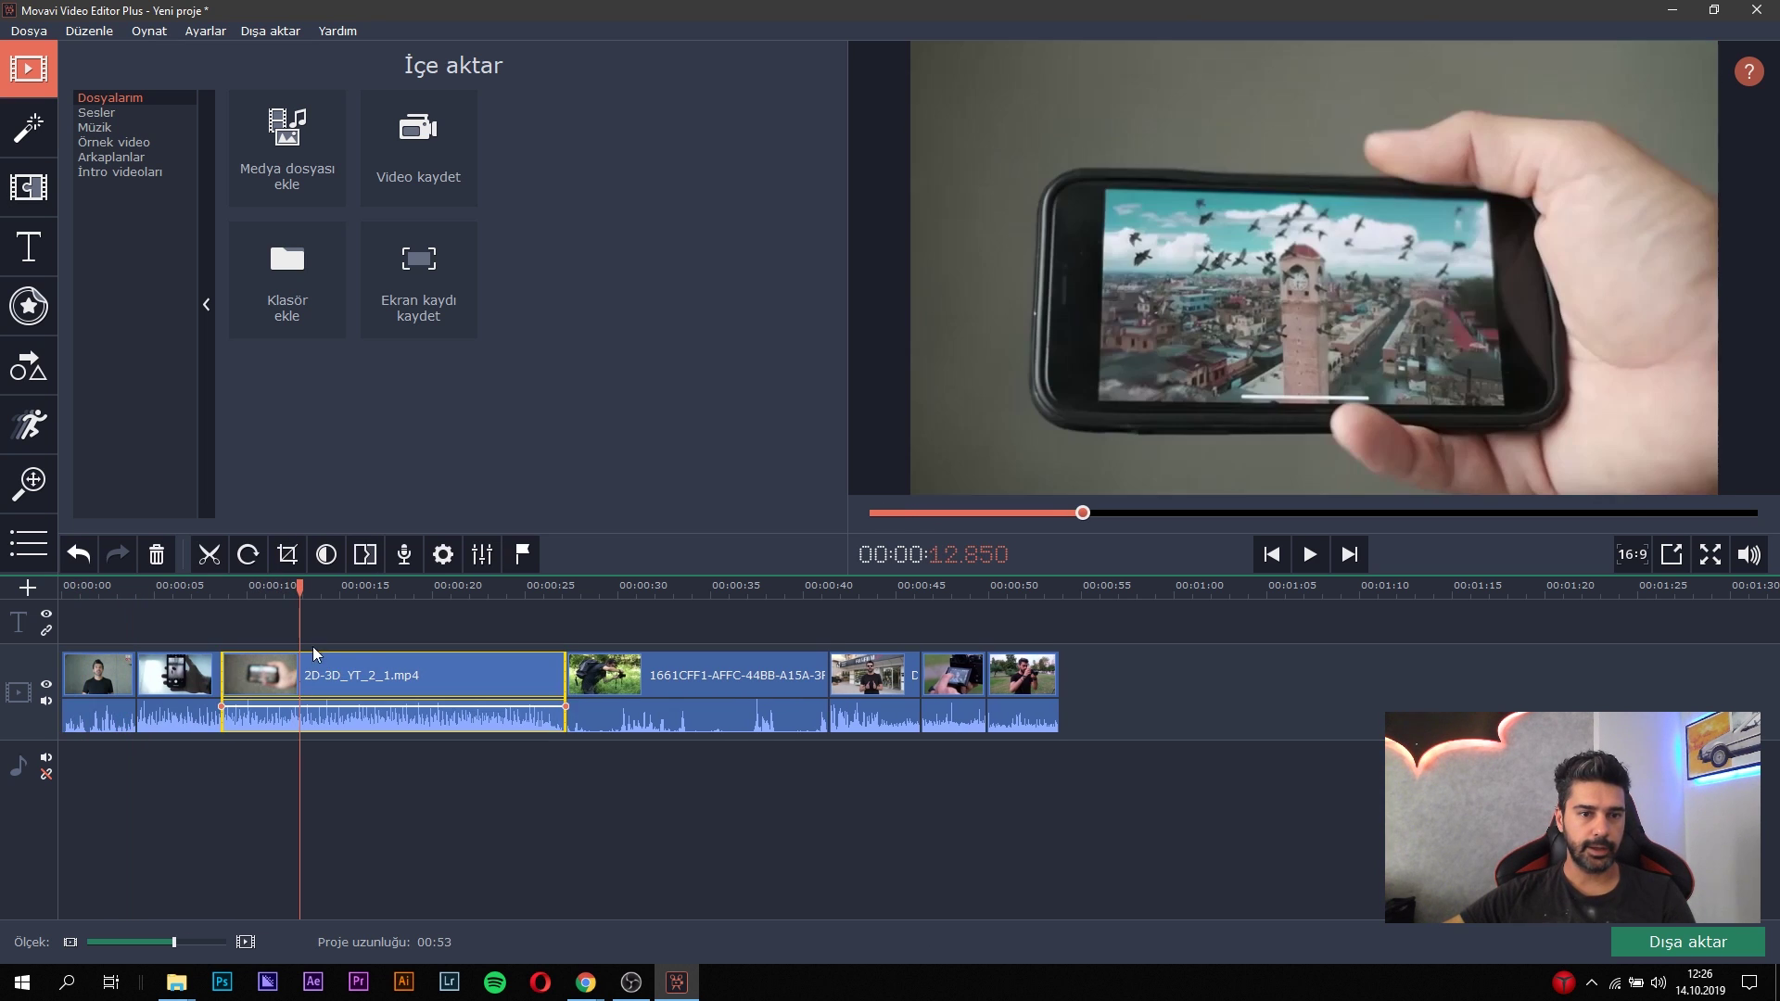
left_click_drag(309, 590, 399, 590)
left_click(397, 589)
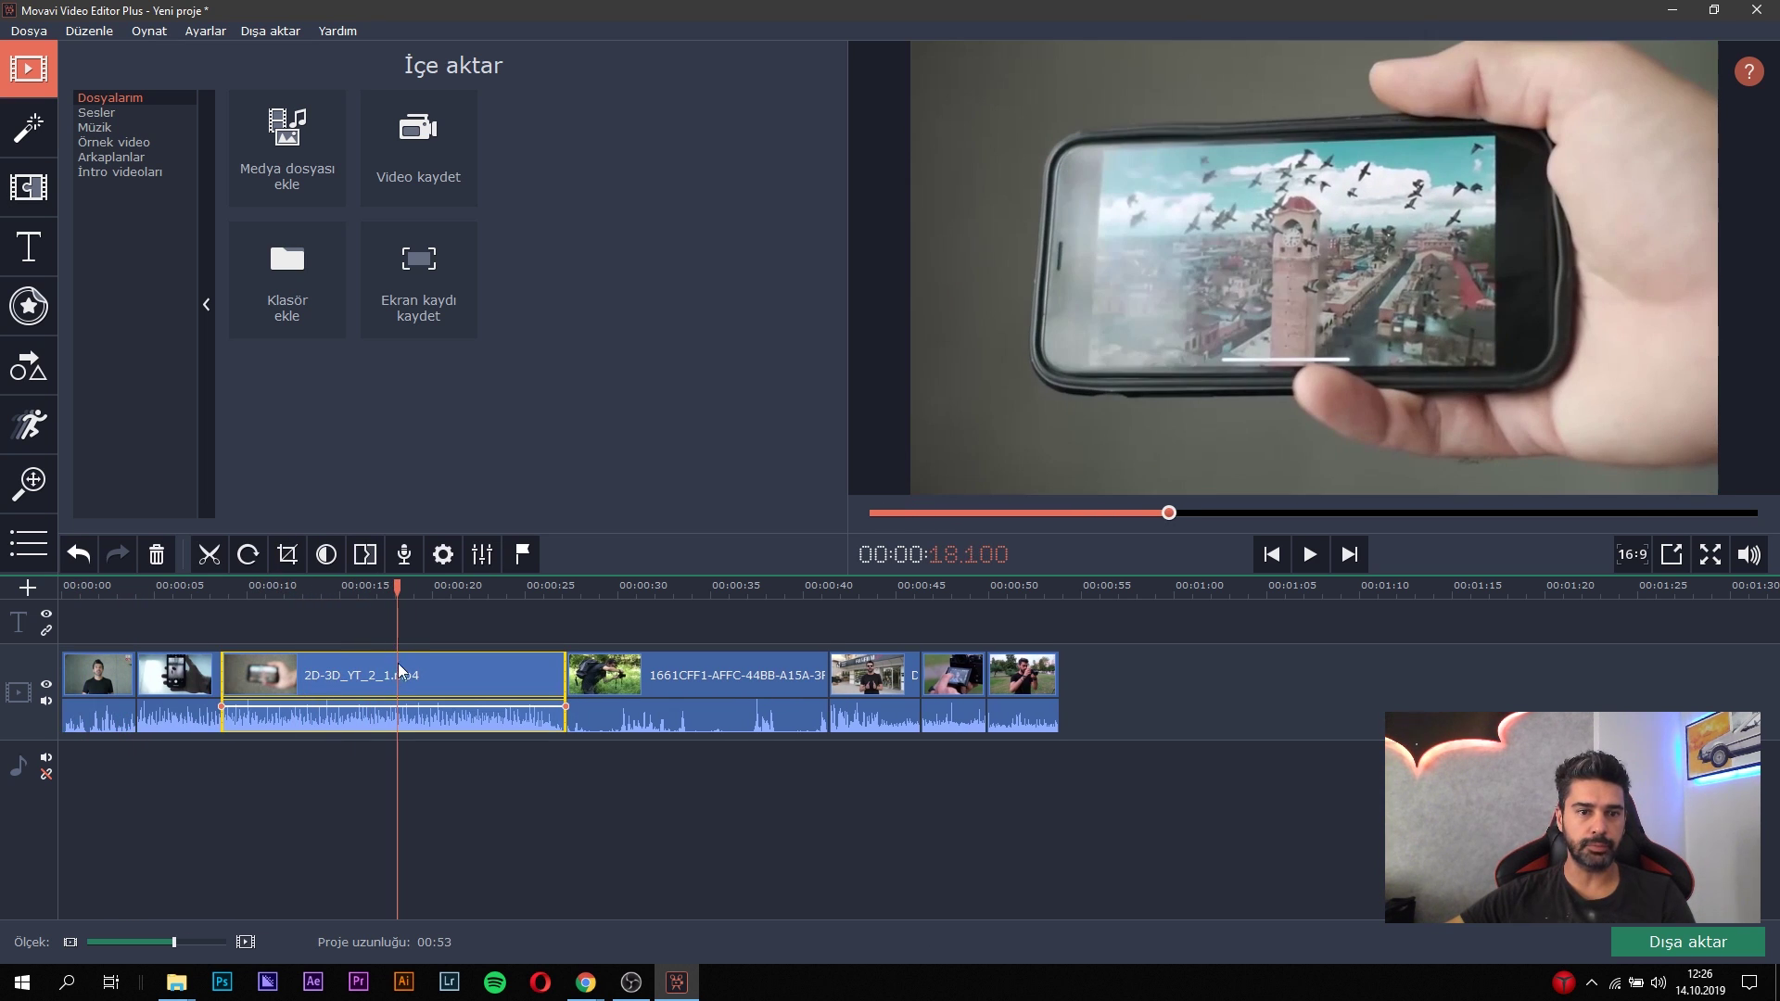
left_click(184, 611)
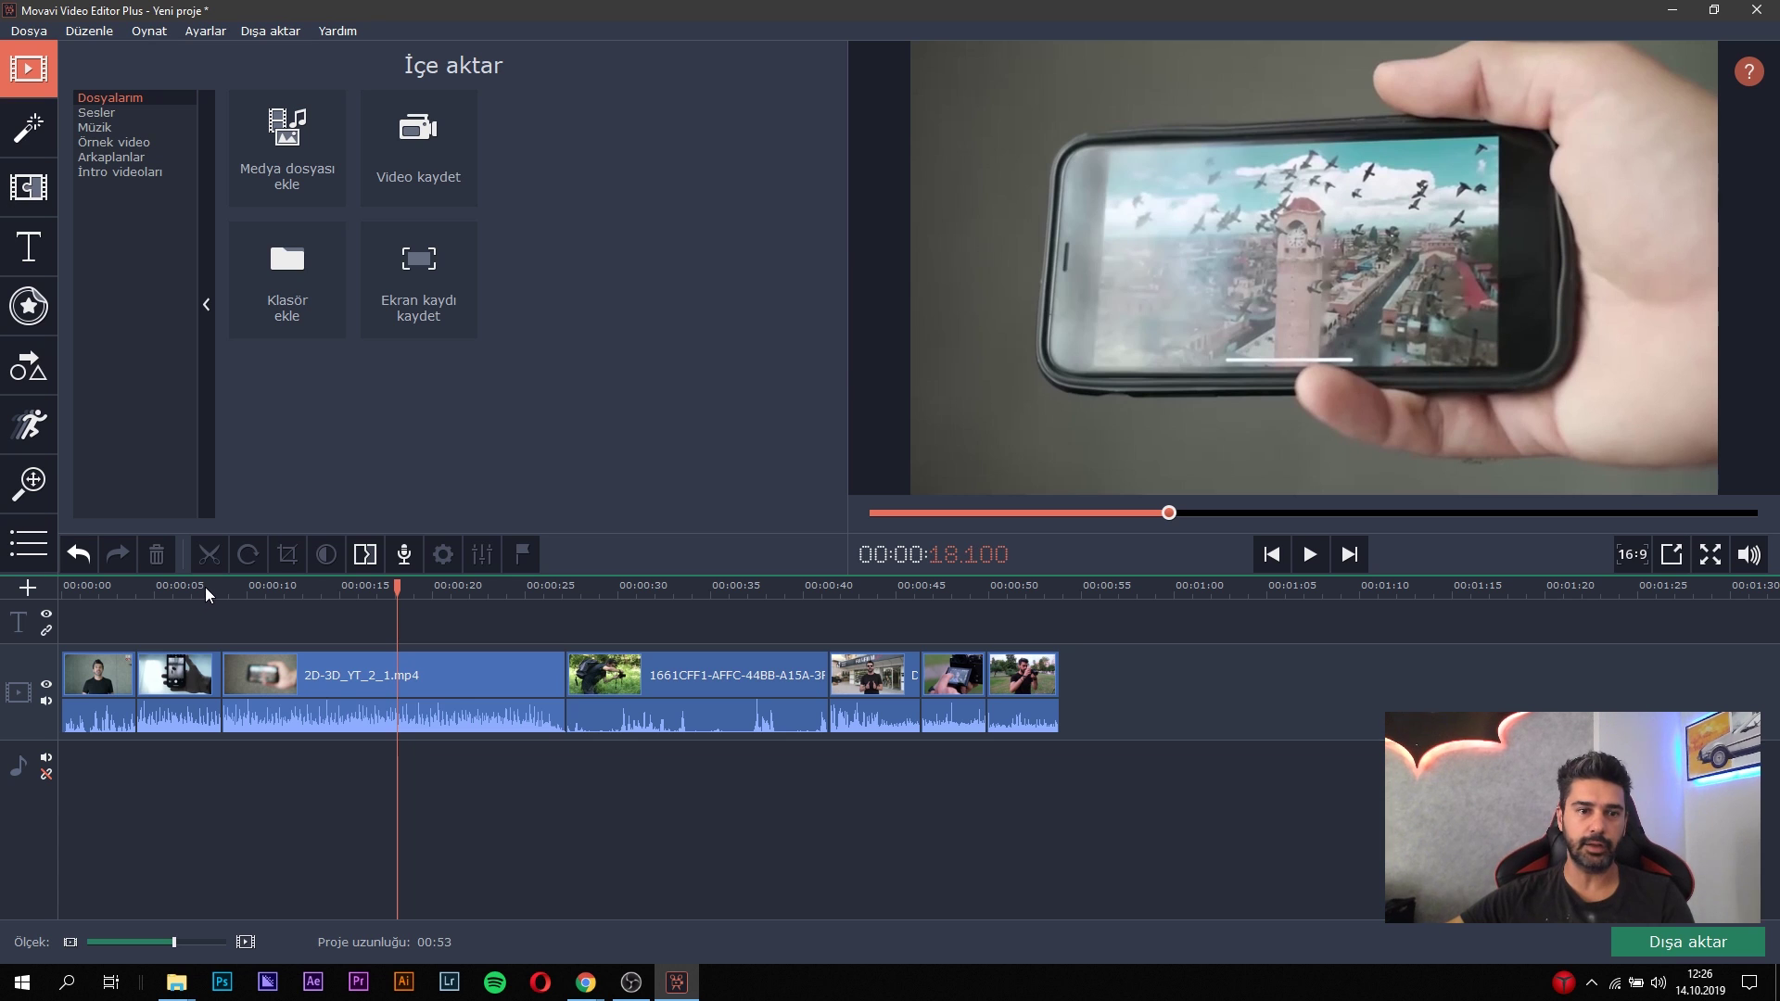
left_click(204, 587)
left_click_drag(209, 585, 341, 586)
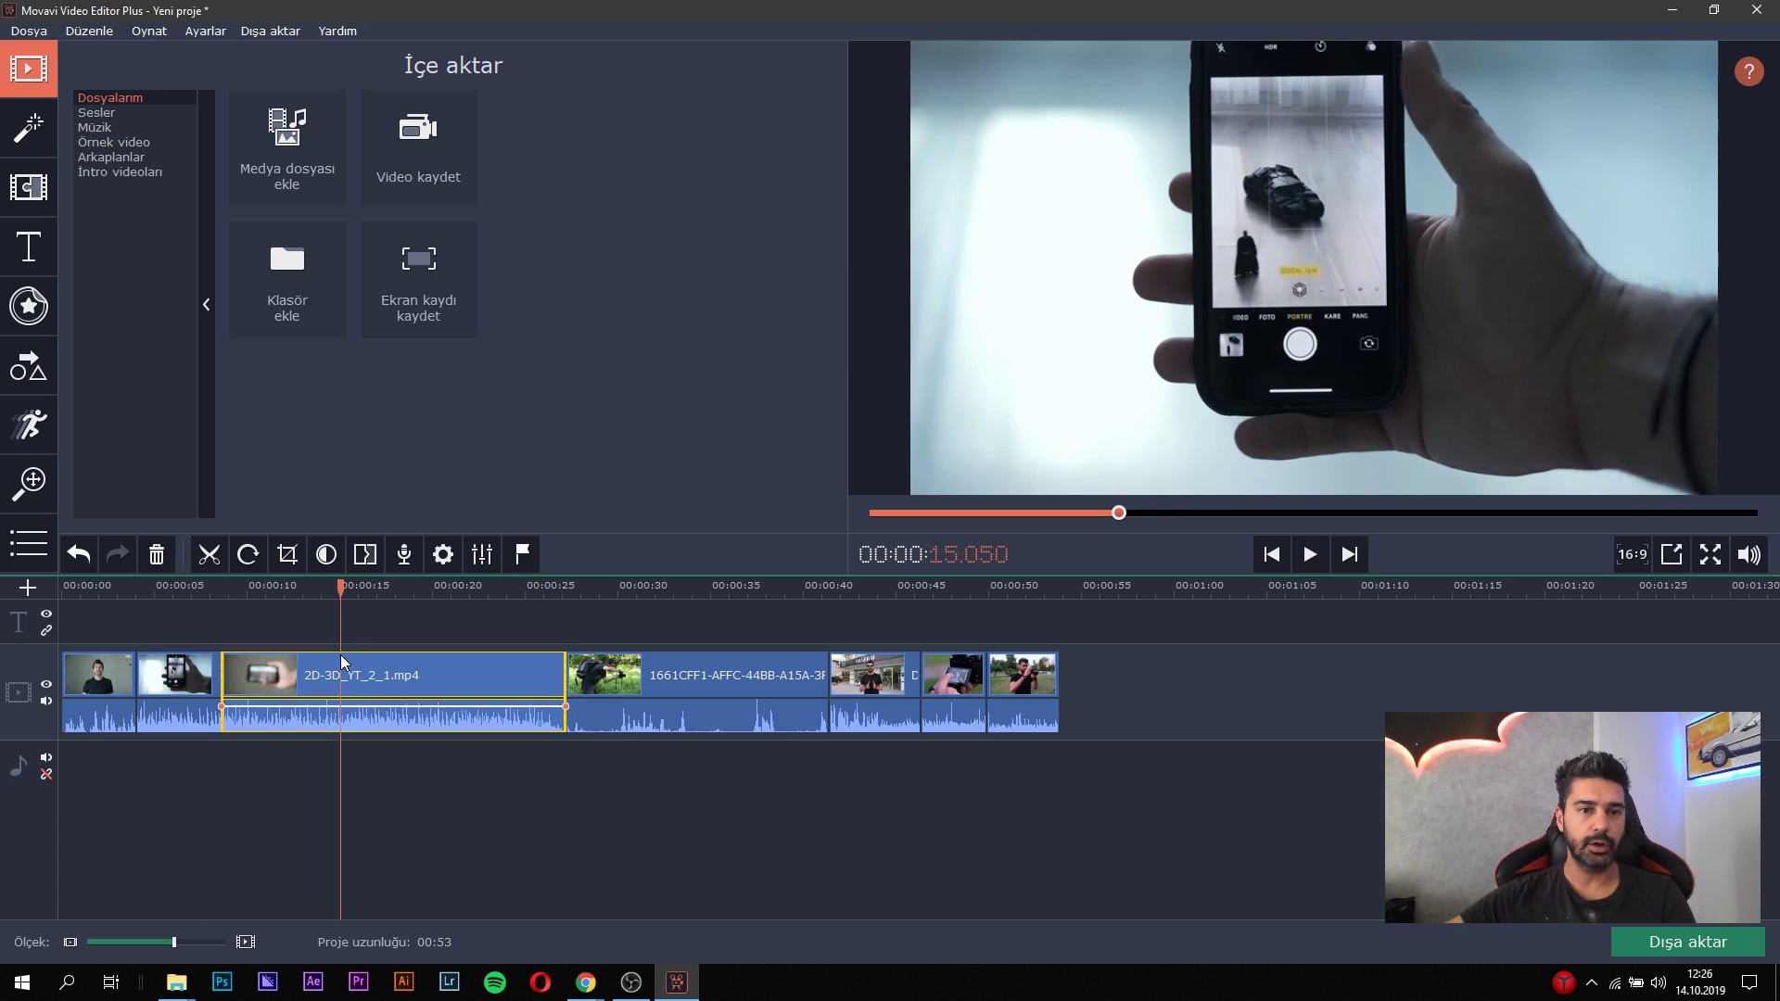
Move the 1661CFF1 MOV clip in front of the 2D-3D_YT_2_1.mp4 clip on the video track.
left_click(414, 657)
left_click(693, 660)
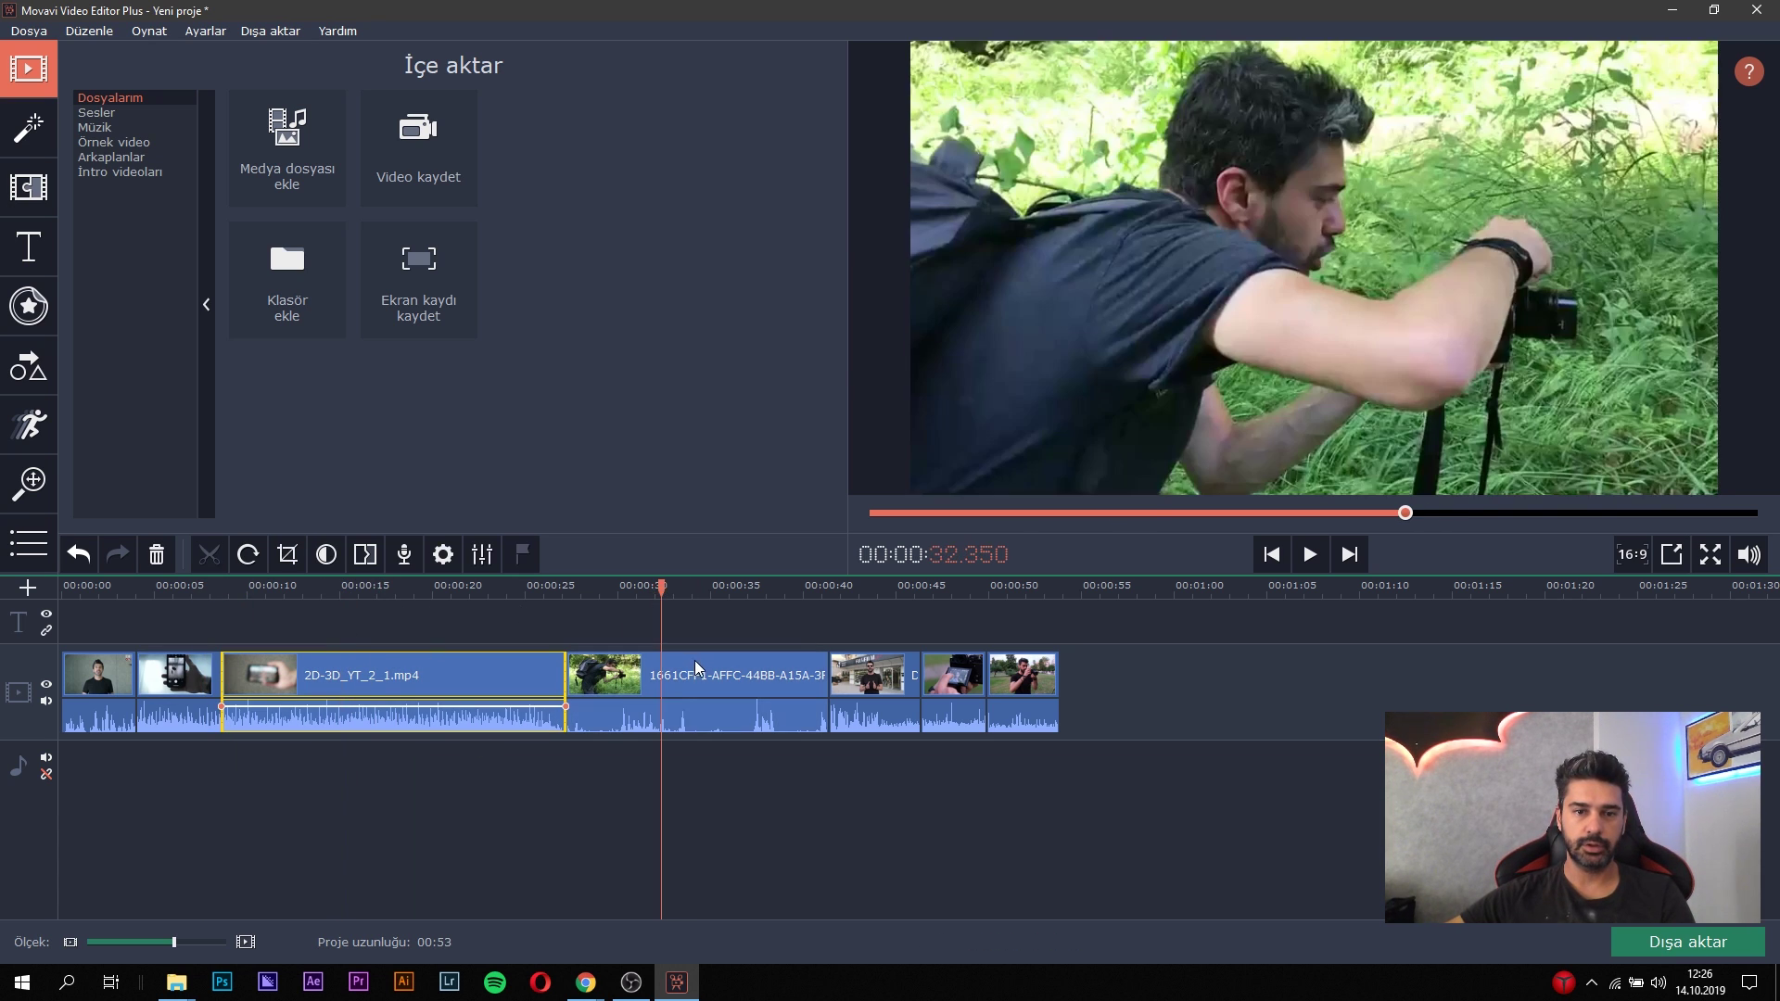
left_click(609, 673)
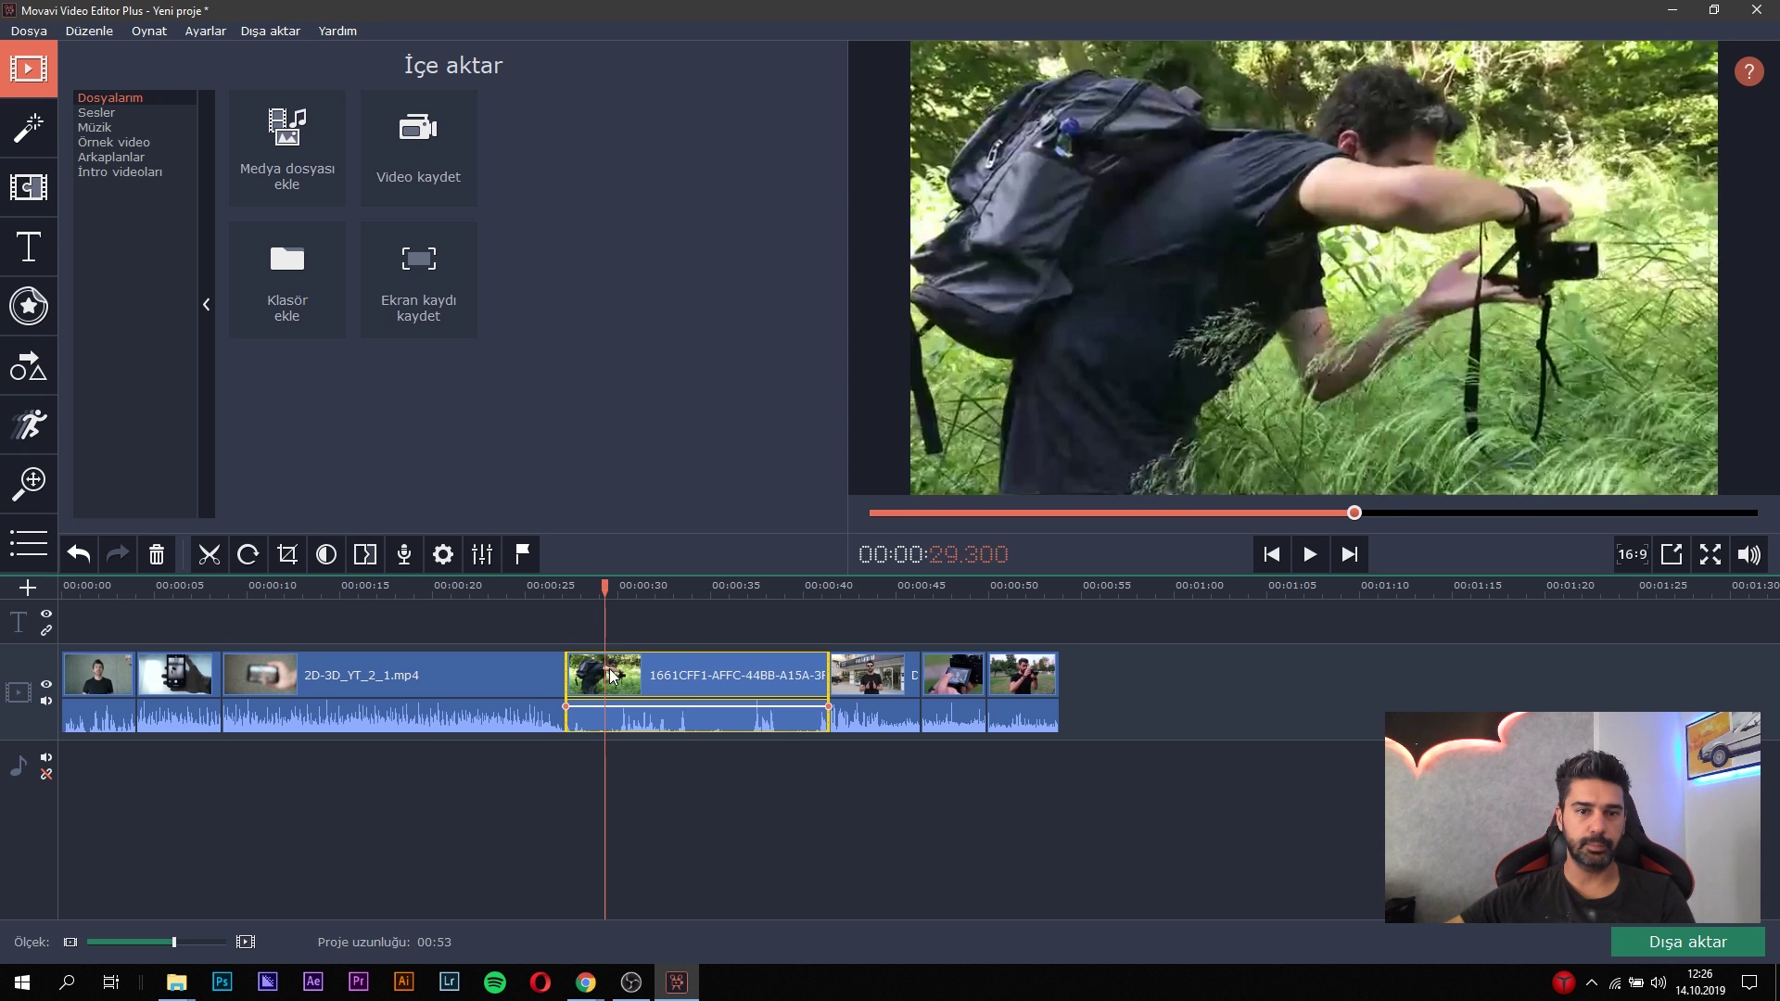
left_click_drag(663, 680, 310, 666)
left_click(618, 680)
left_click(387, 669)
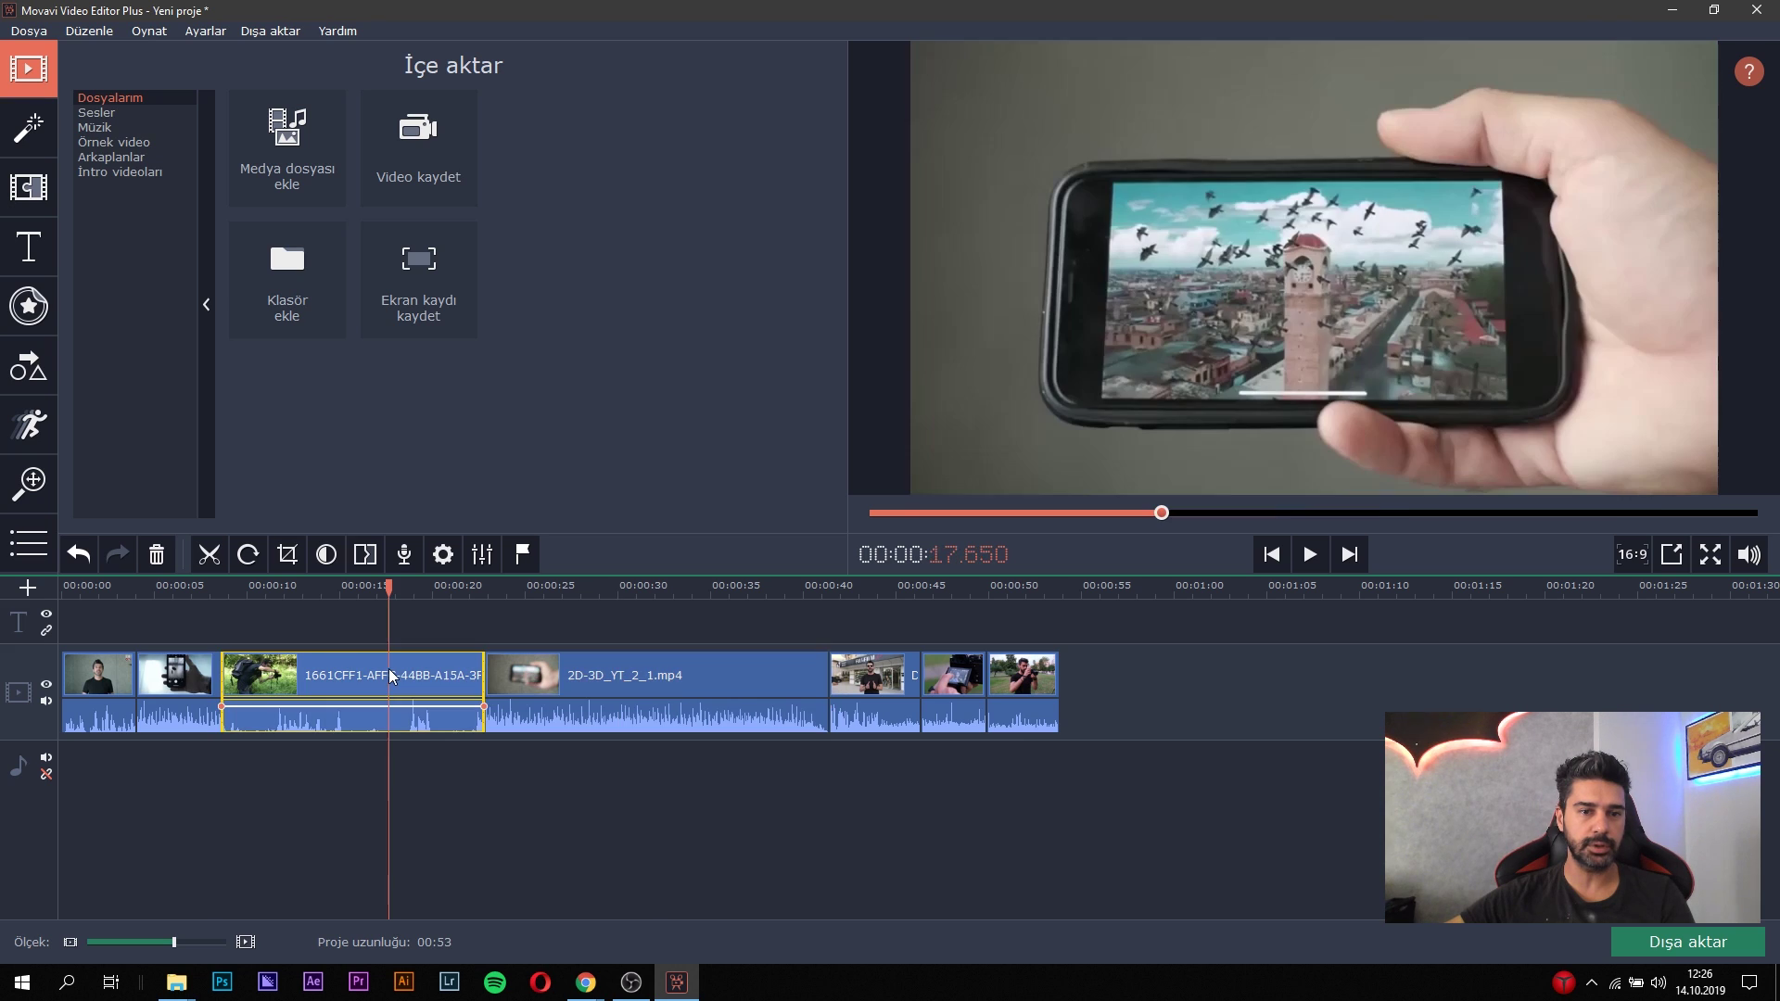
Shorten the end of the 1661CFF1 MOV clip and trim the beginning of the 2D-3D_YT_2_1.mp4 clip.
left_click(559, 671)
left_click(398, 671)
left_click(251, 585)
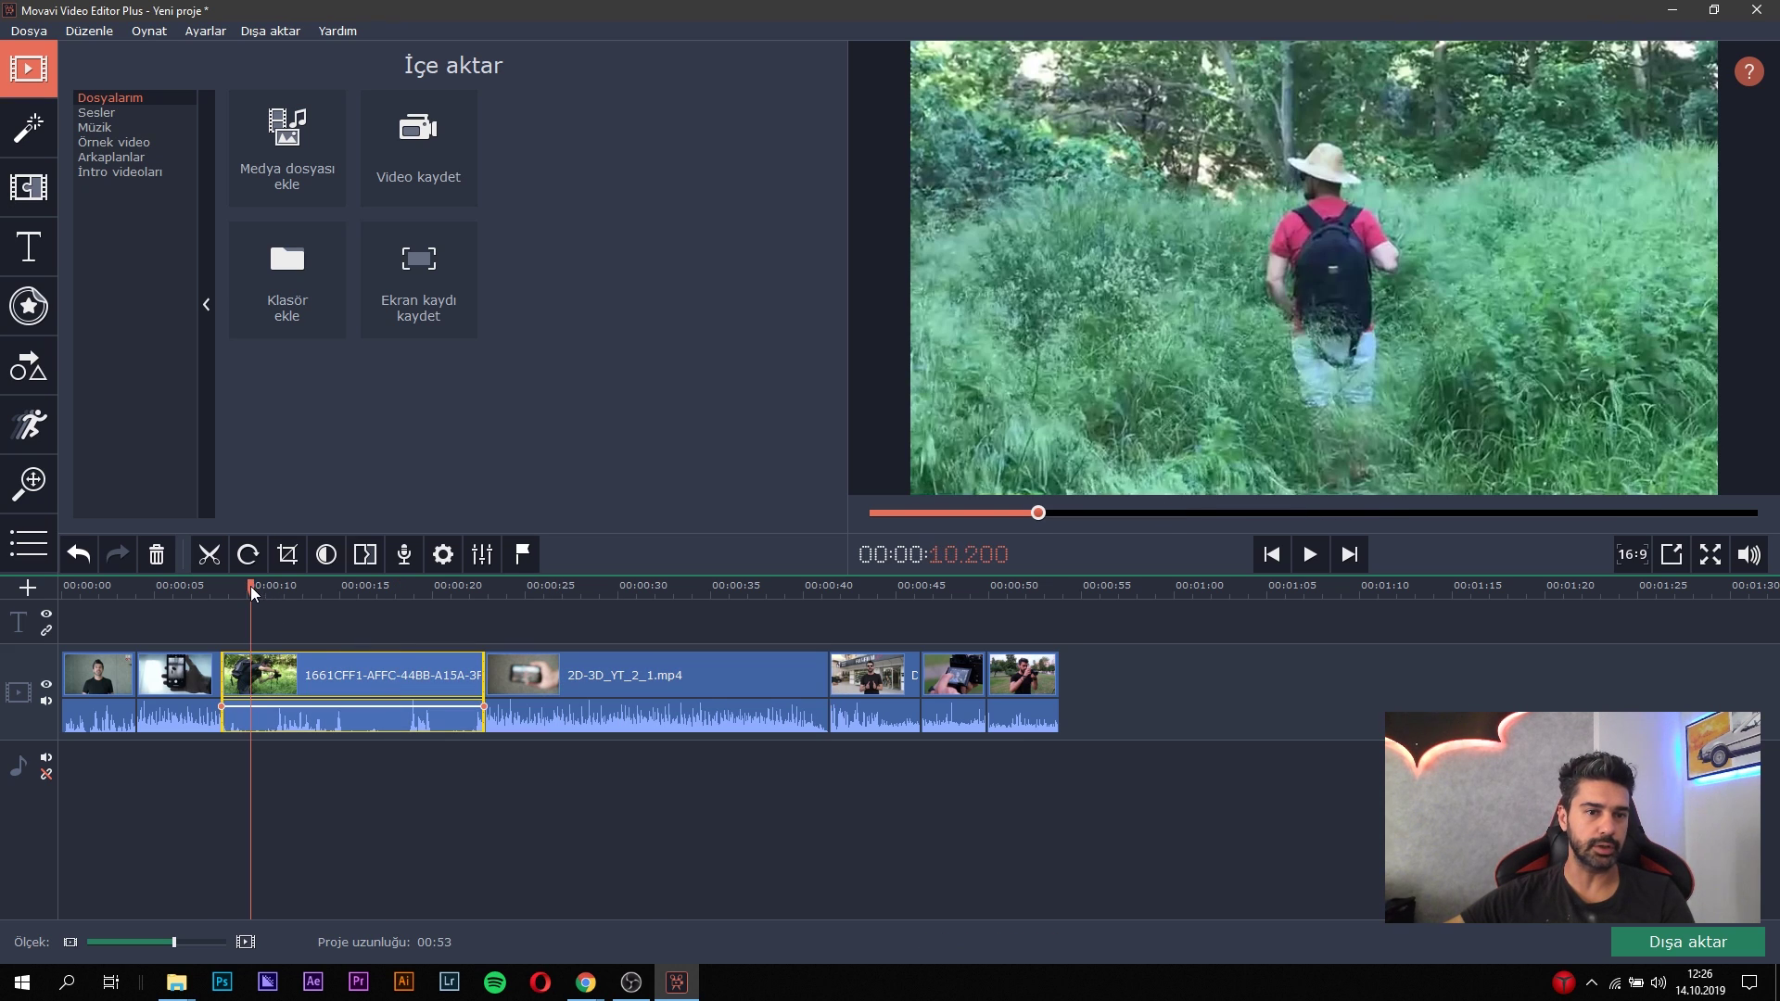
left_click(227, 585)
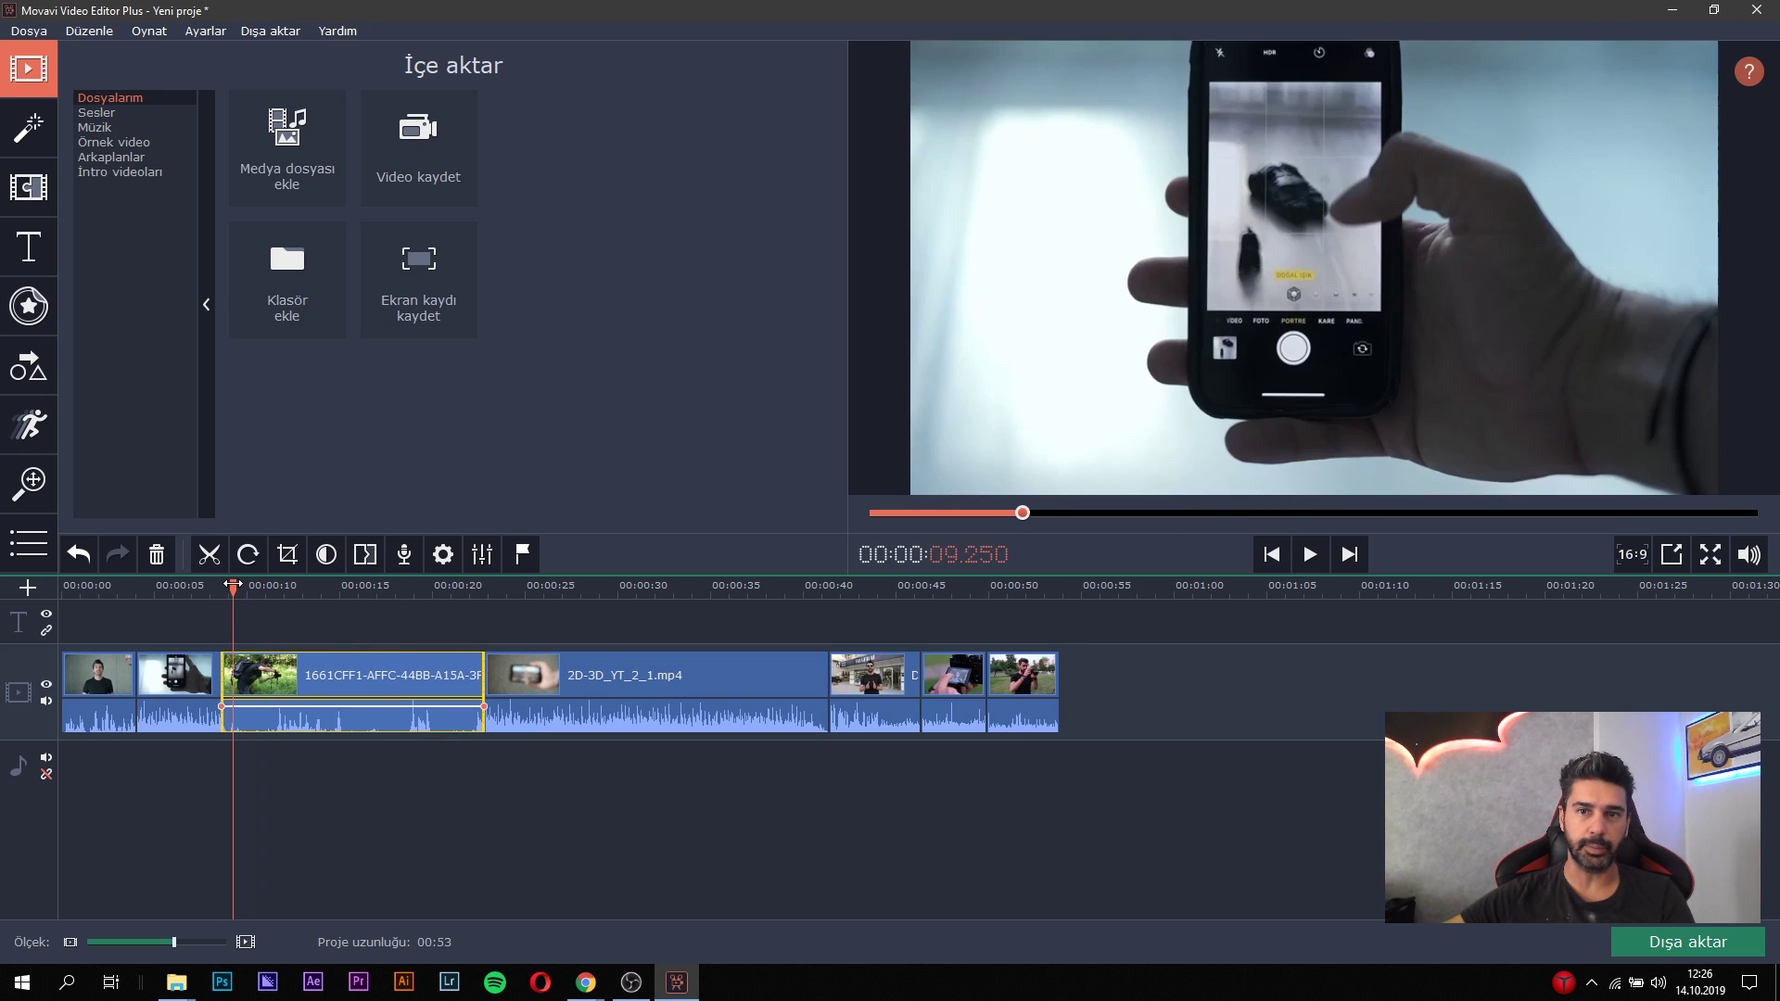
left_click_drag(227, 585, 315, 585)
left_click_drag(484, 675, 291, 672)
left_click_drag(303, 675, 582, 677)
Move the DSCF7740.mp4 storefront clip to the end of the video track.
left_click(410, 675)
left_click(451, 686)
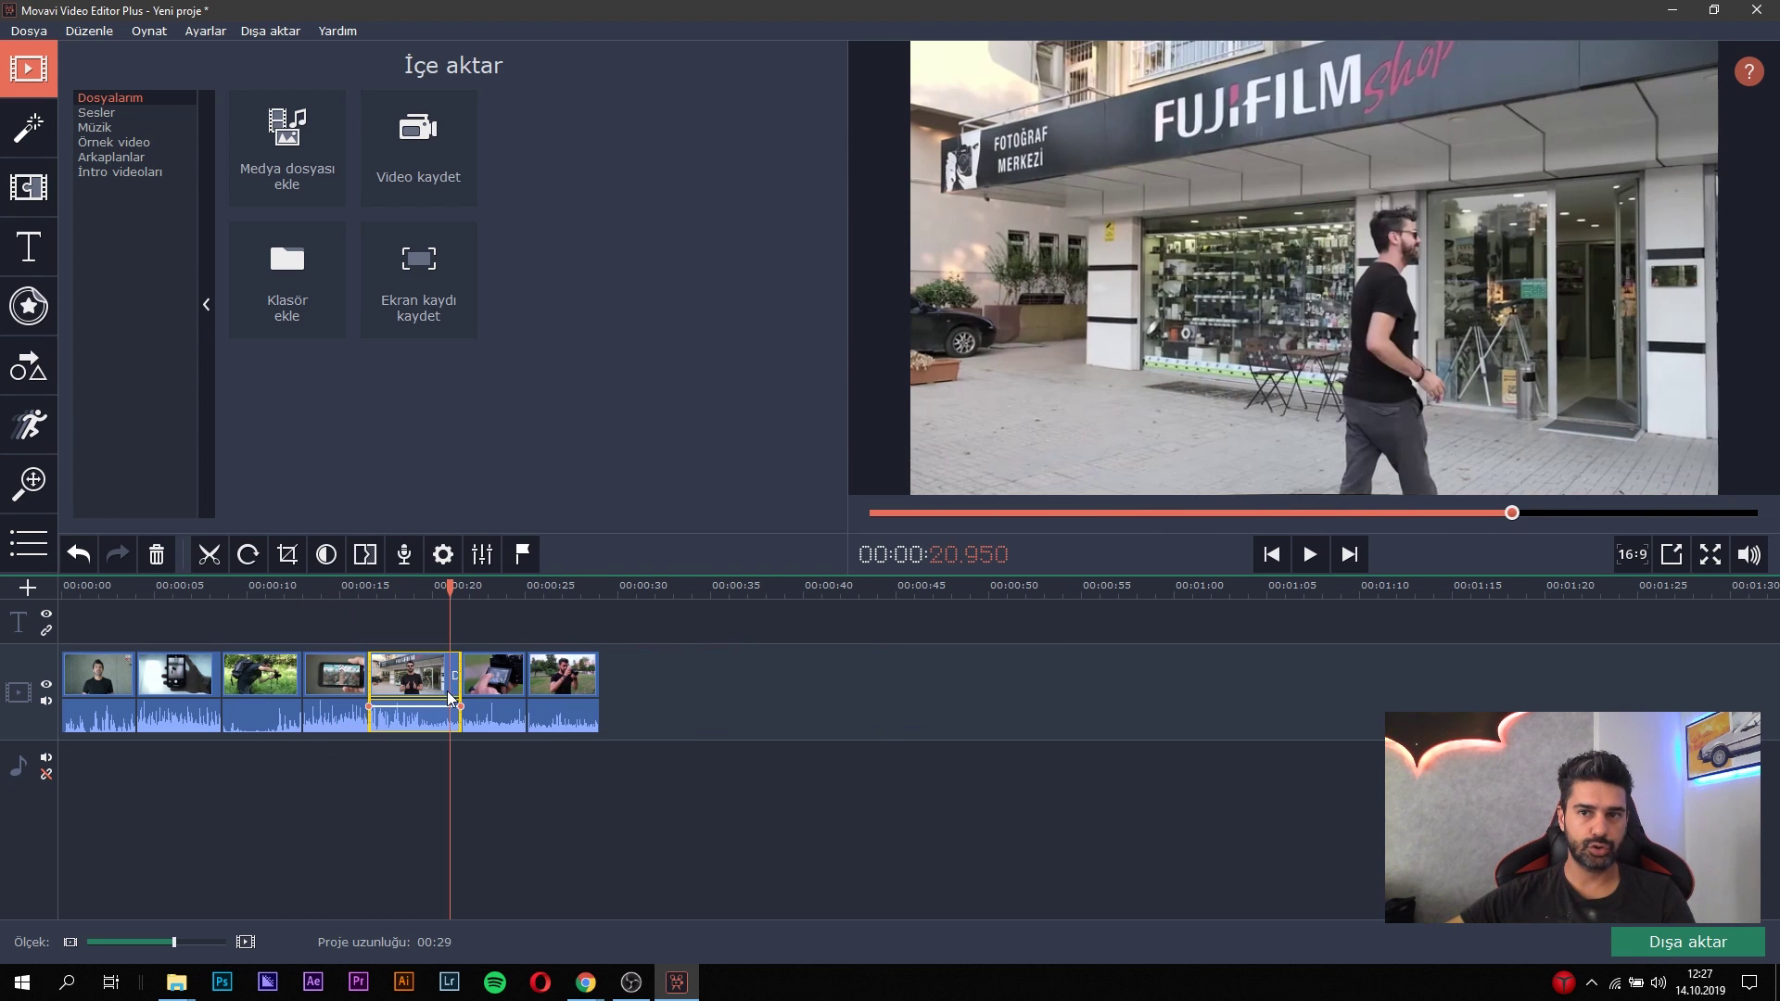
left_click_drag(429, 590, 393, 585)
left_click(415, 675)
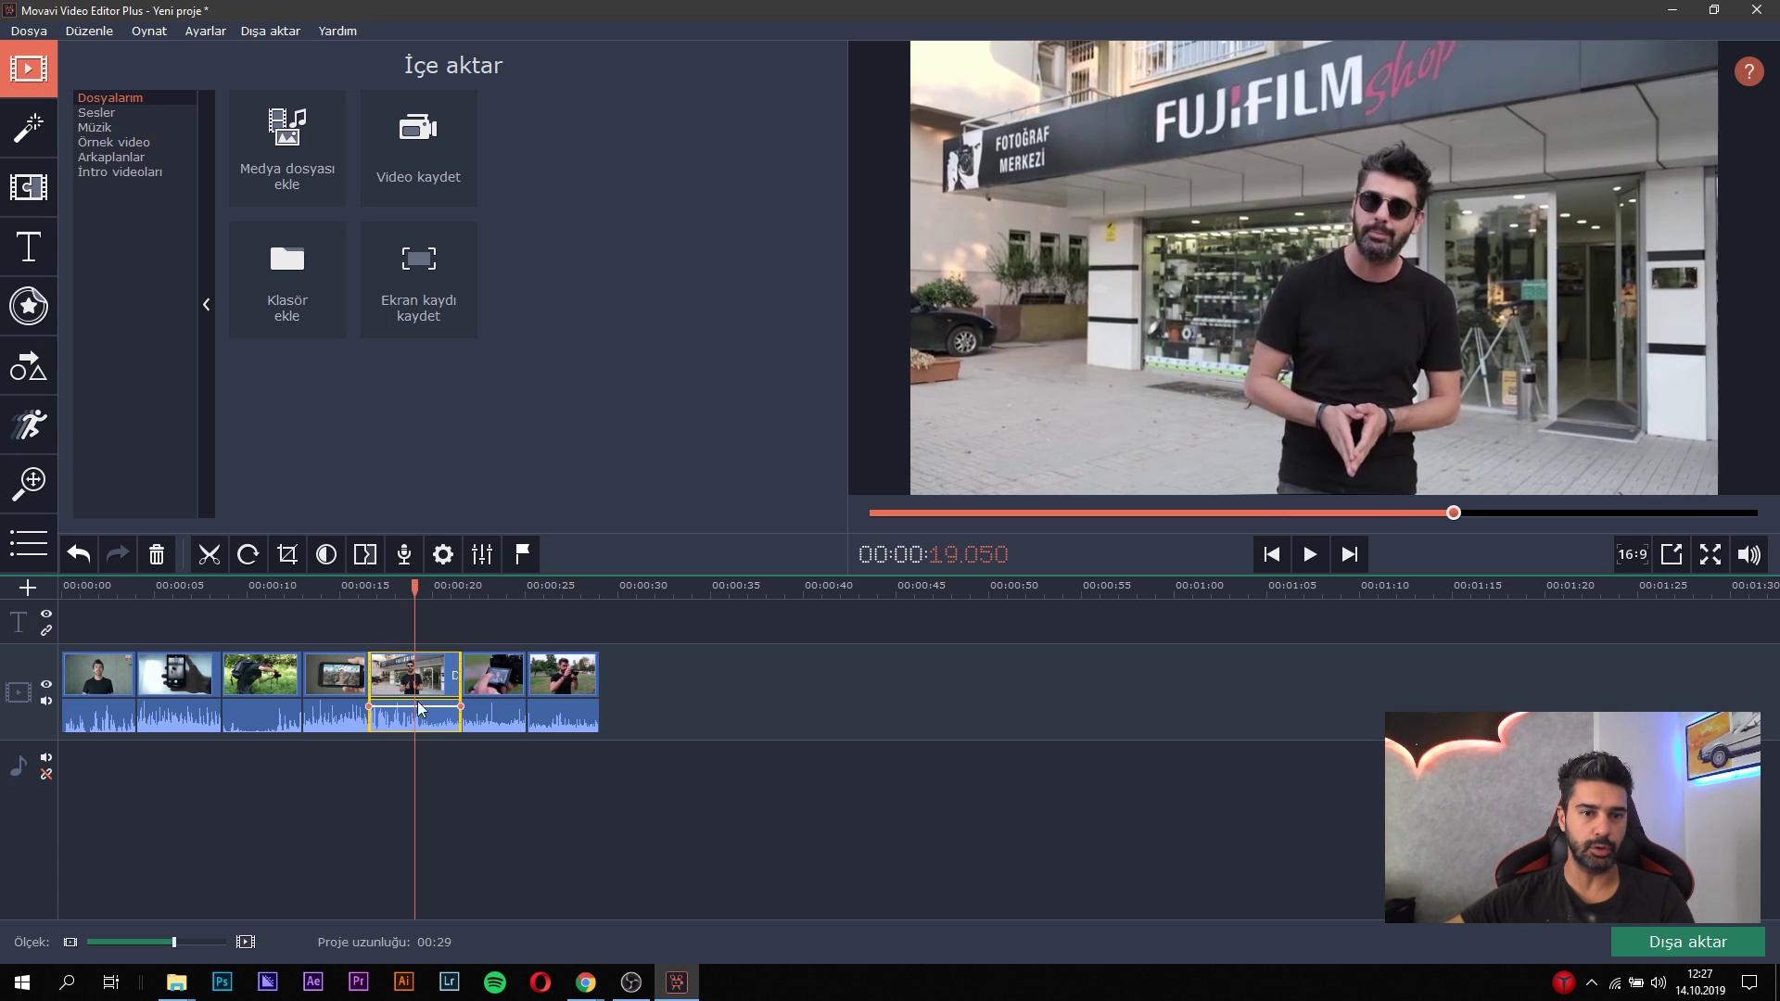
left_click_drag(403, 675, 681, 686)
Move the DSCF7746_2.mp4 clip in front of the DSCF7746.mp4 camera close-up clip.
left_click(446, 595)
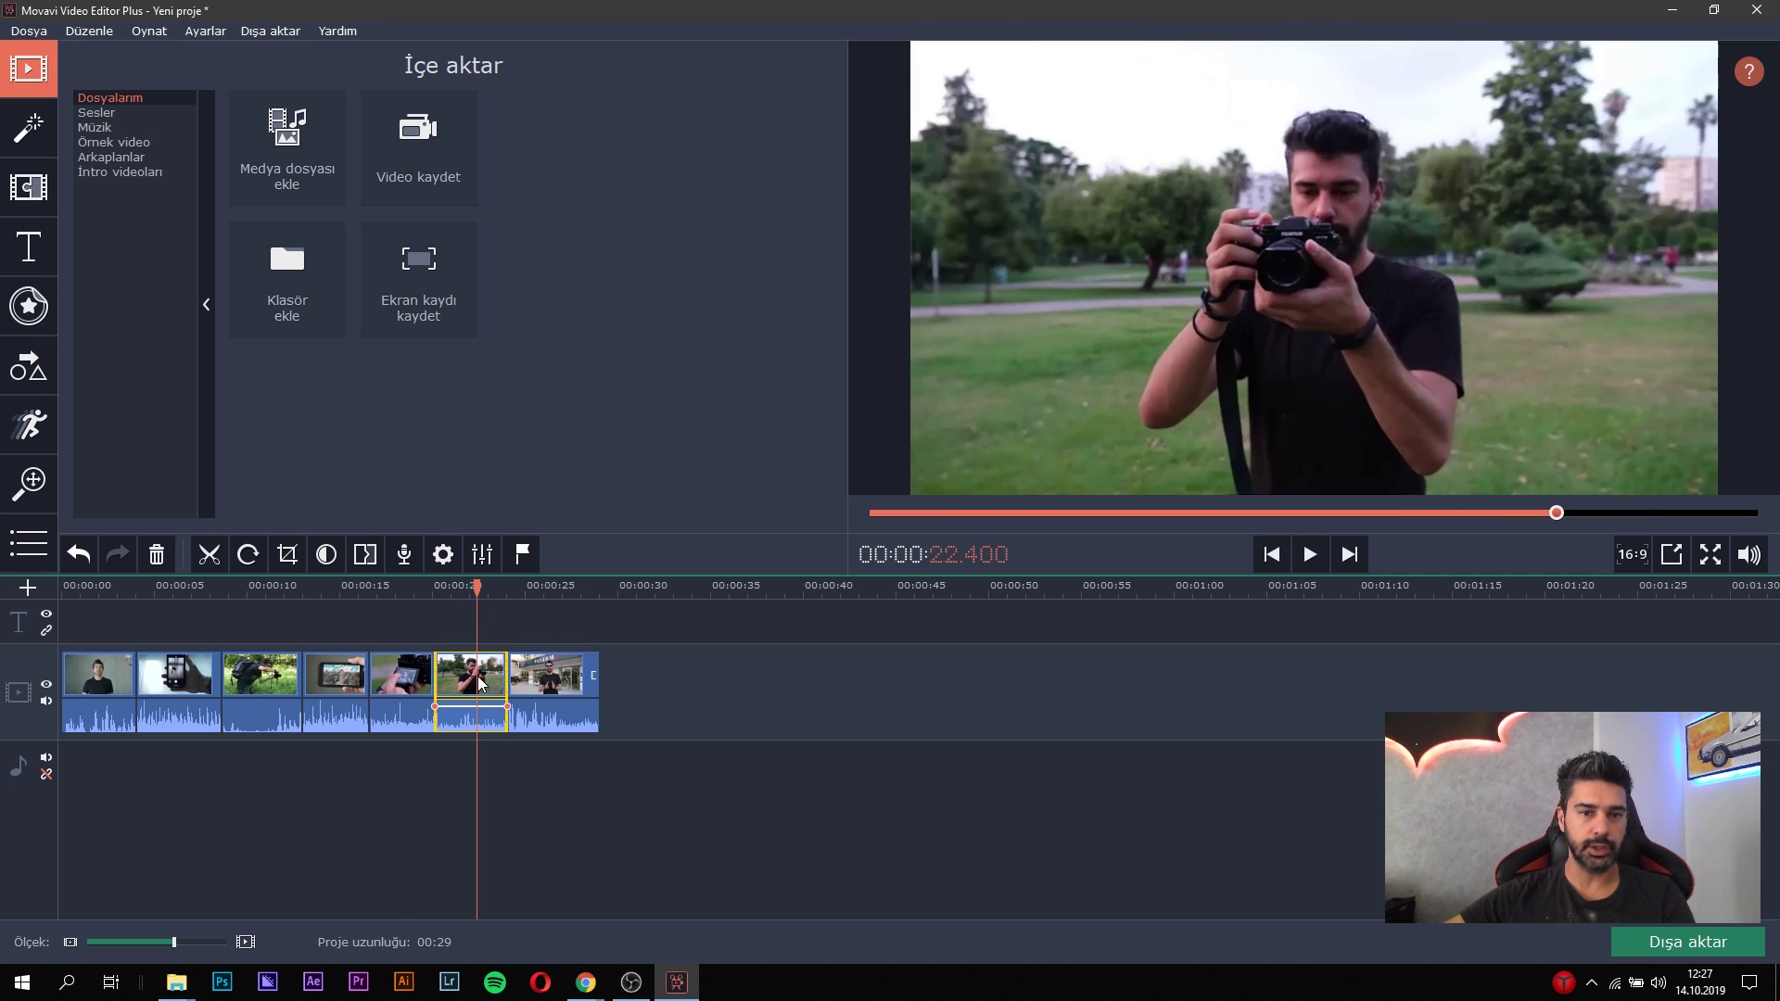
left_click(402, 592)
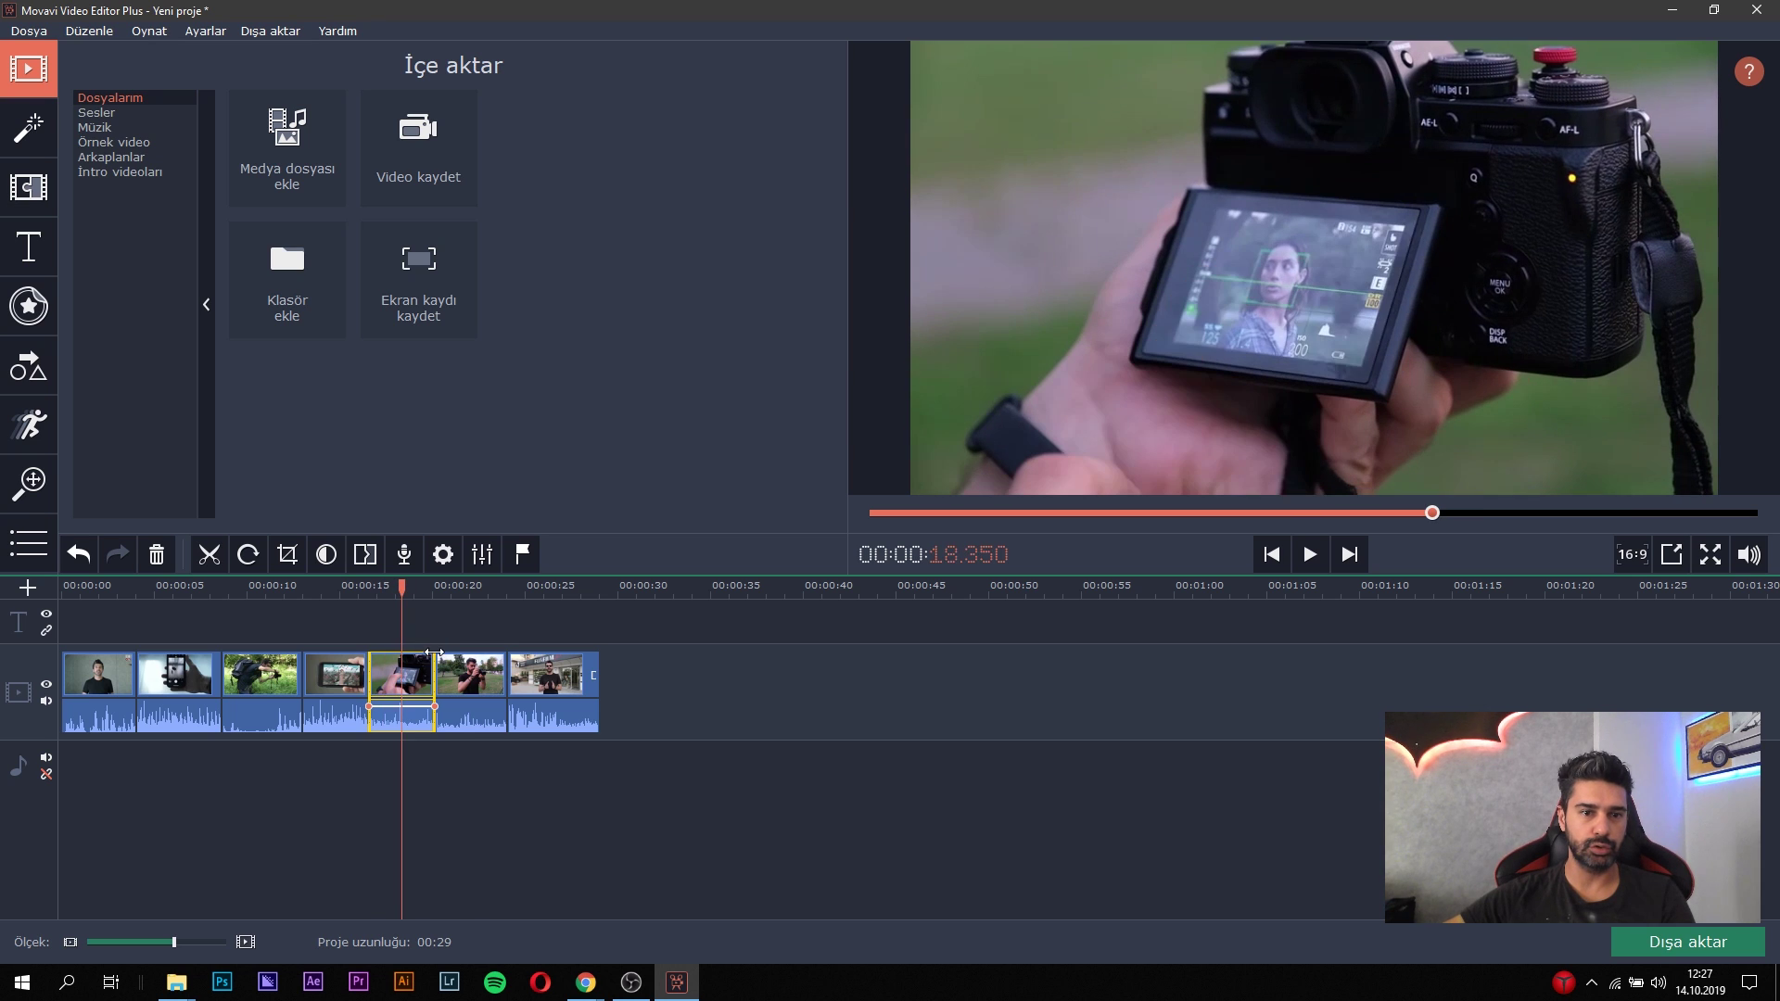
left_click(473, 681)
left_click_drag(475, 669, 414, 672)
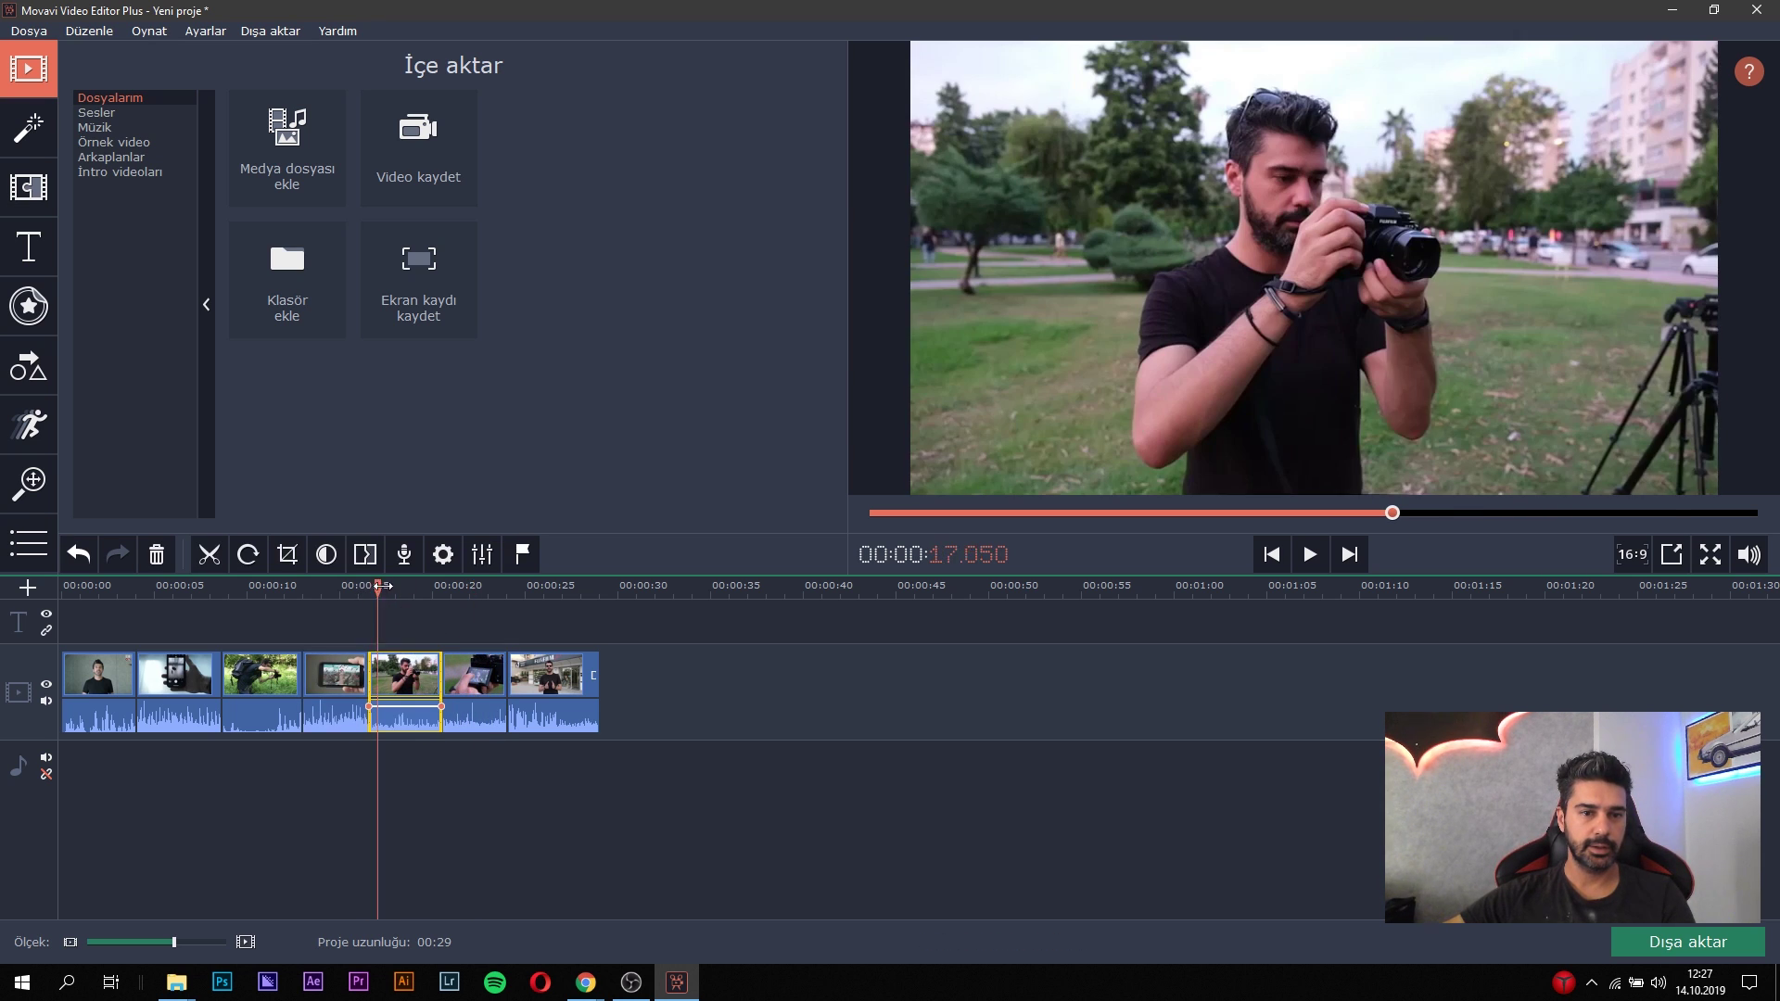
Shorten the end of the DSCF7746_2.mp4 park clip slightly, checking its frames around the 18-second mark.
left_click(403, 678)
key("Left")
key("Left")
key("Left")
key("Left")
key("Left")
key("Left")
key("Left")
key("Left")
key("Left")
key("Left")
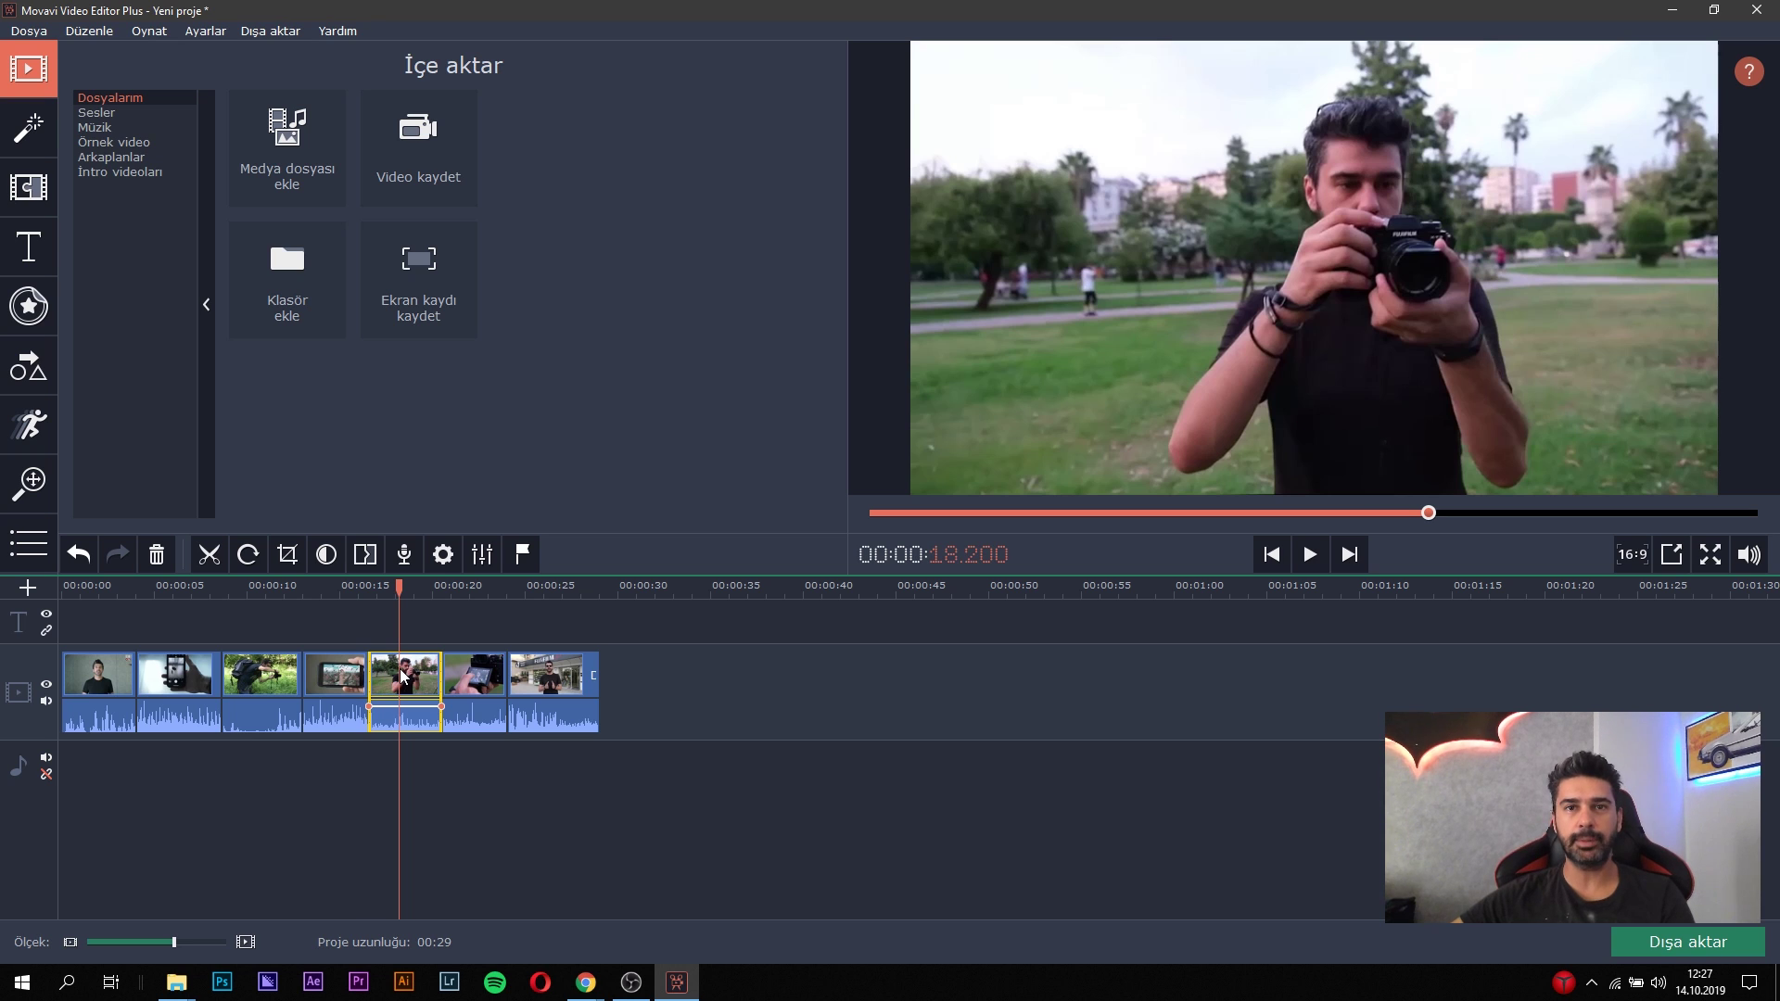
left_click_drag(434, 670, 427, 670)
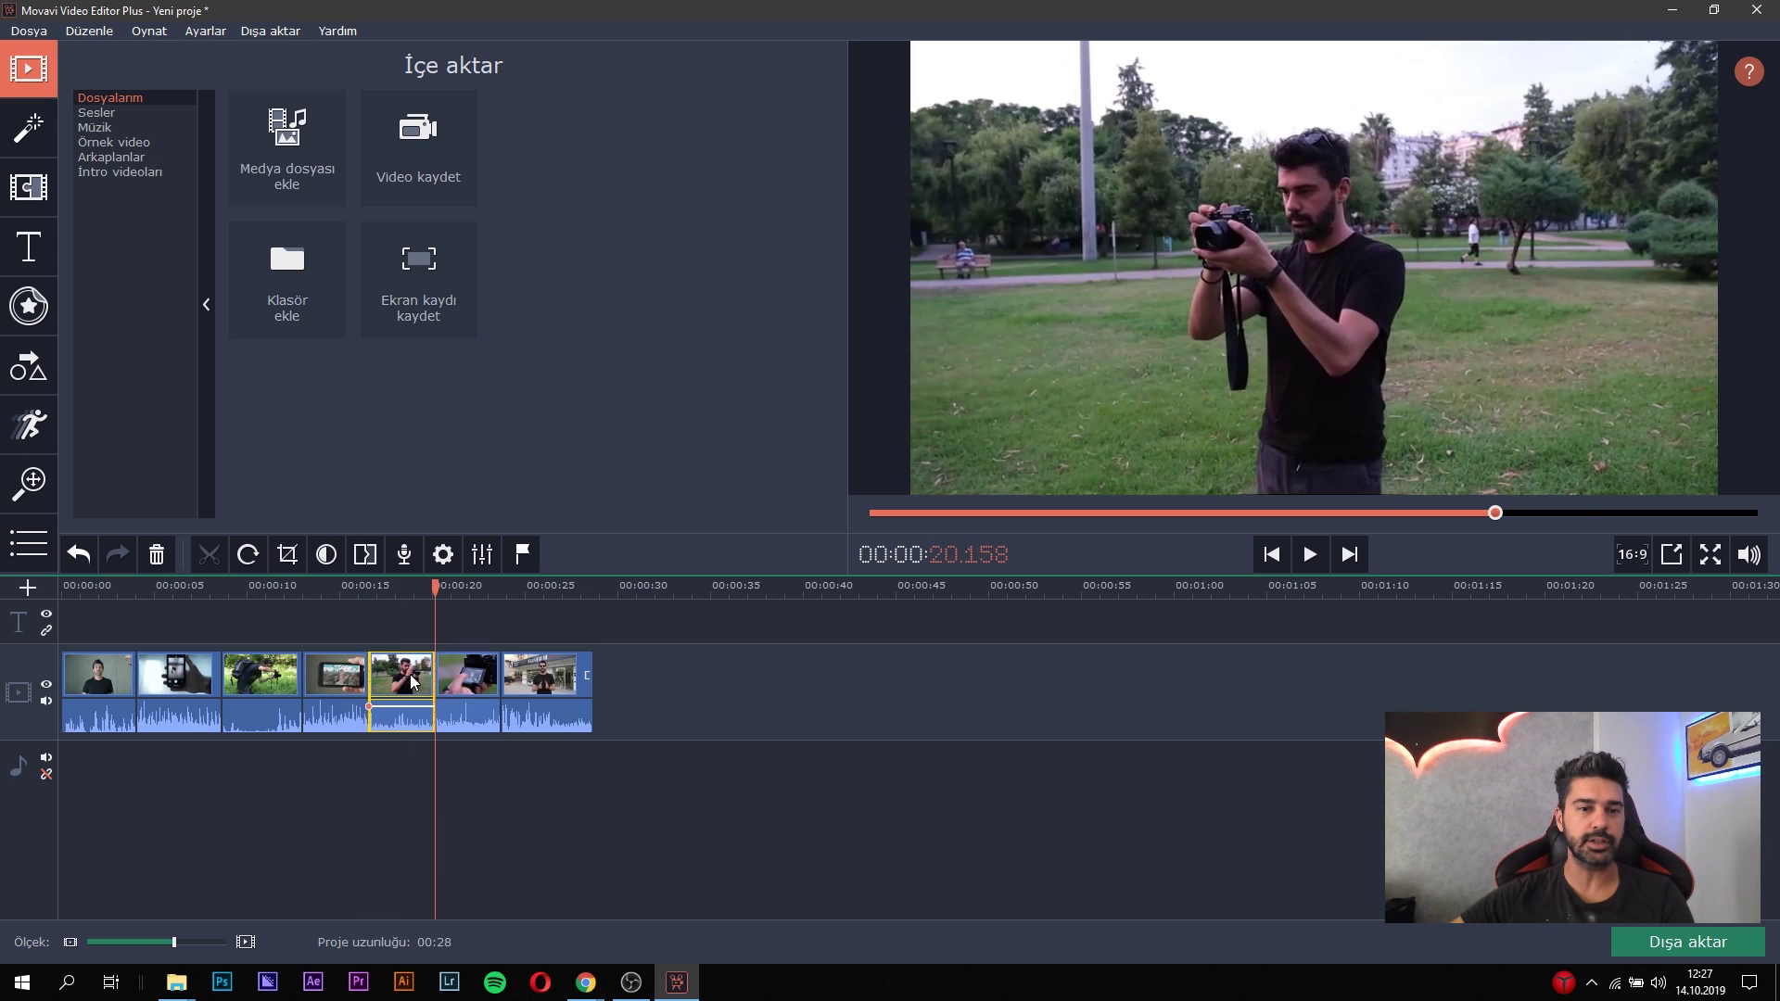
left_click(413, 683)
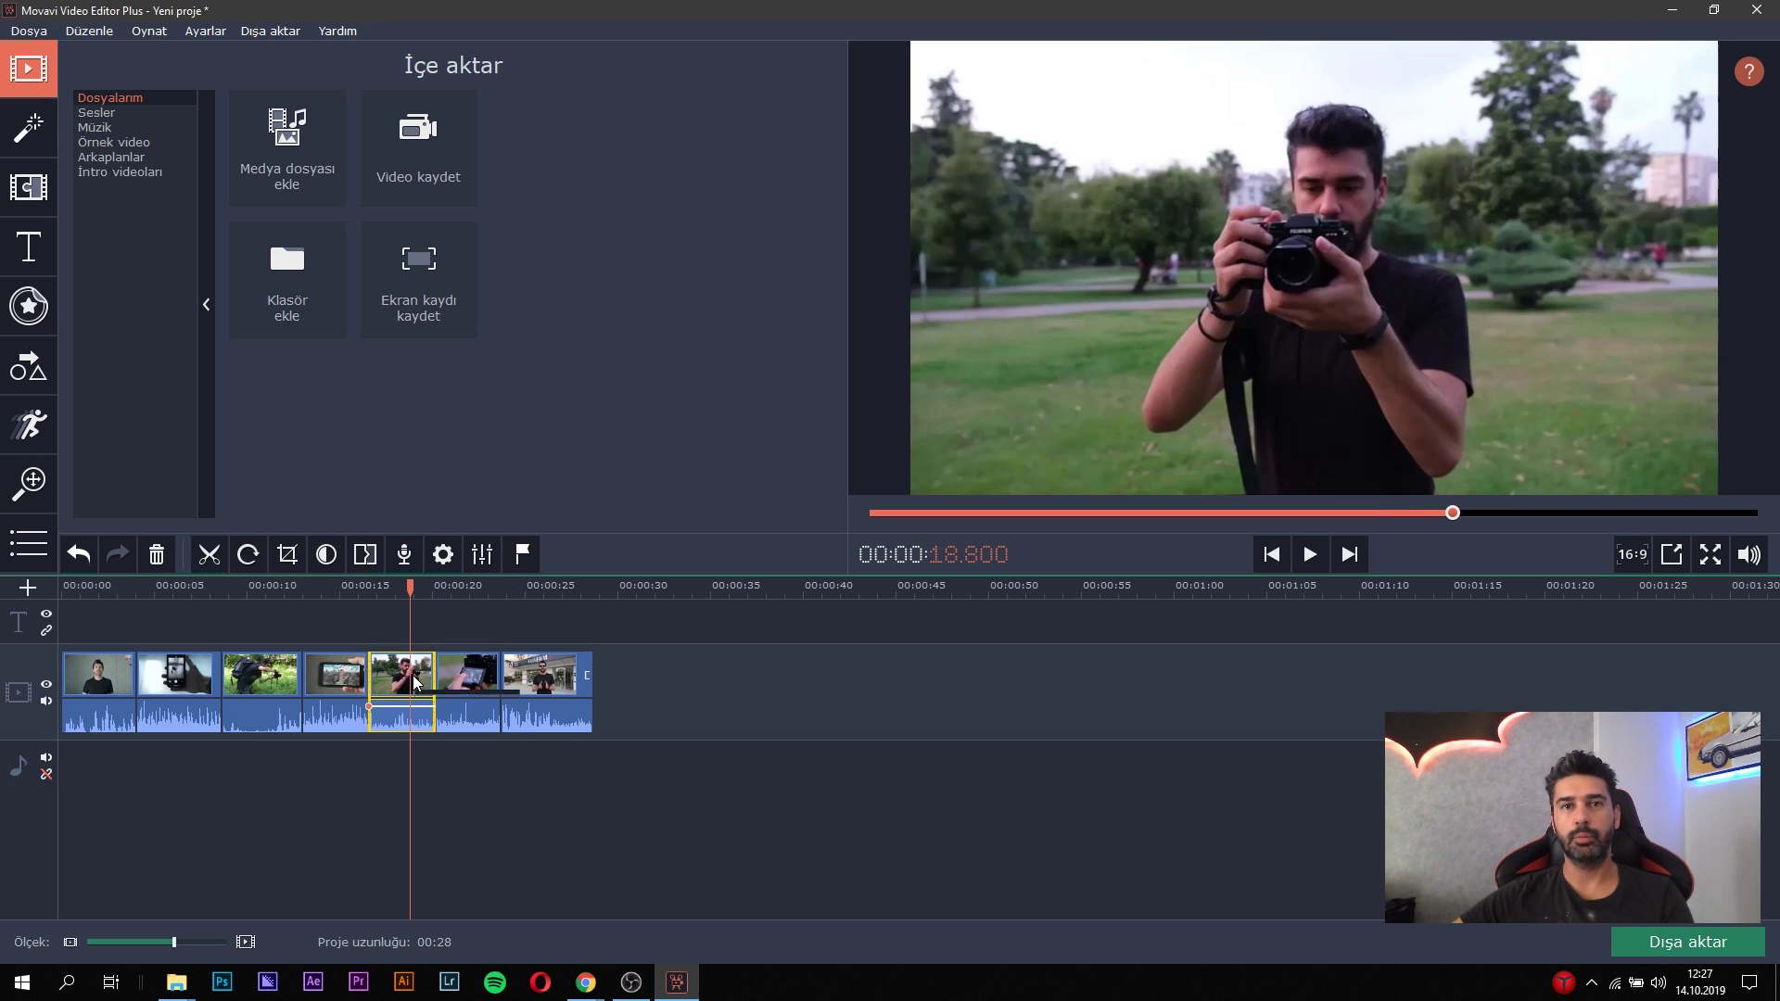
Shorten the ends of the DSCF7746.mp4 camera close-up clip and the DSCF7740.mp4 storefront clip.
left_click(450, 589)
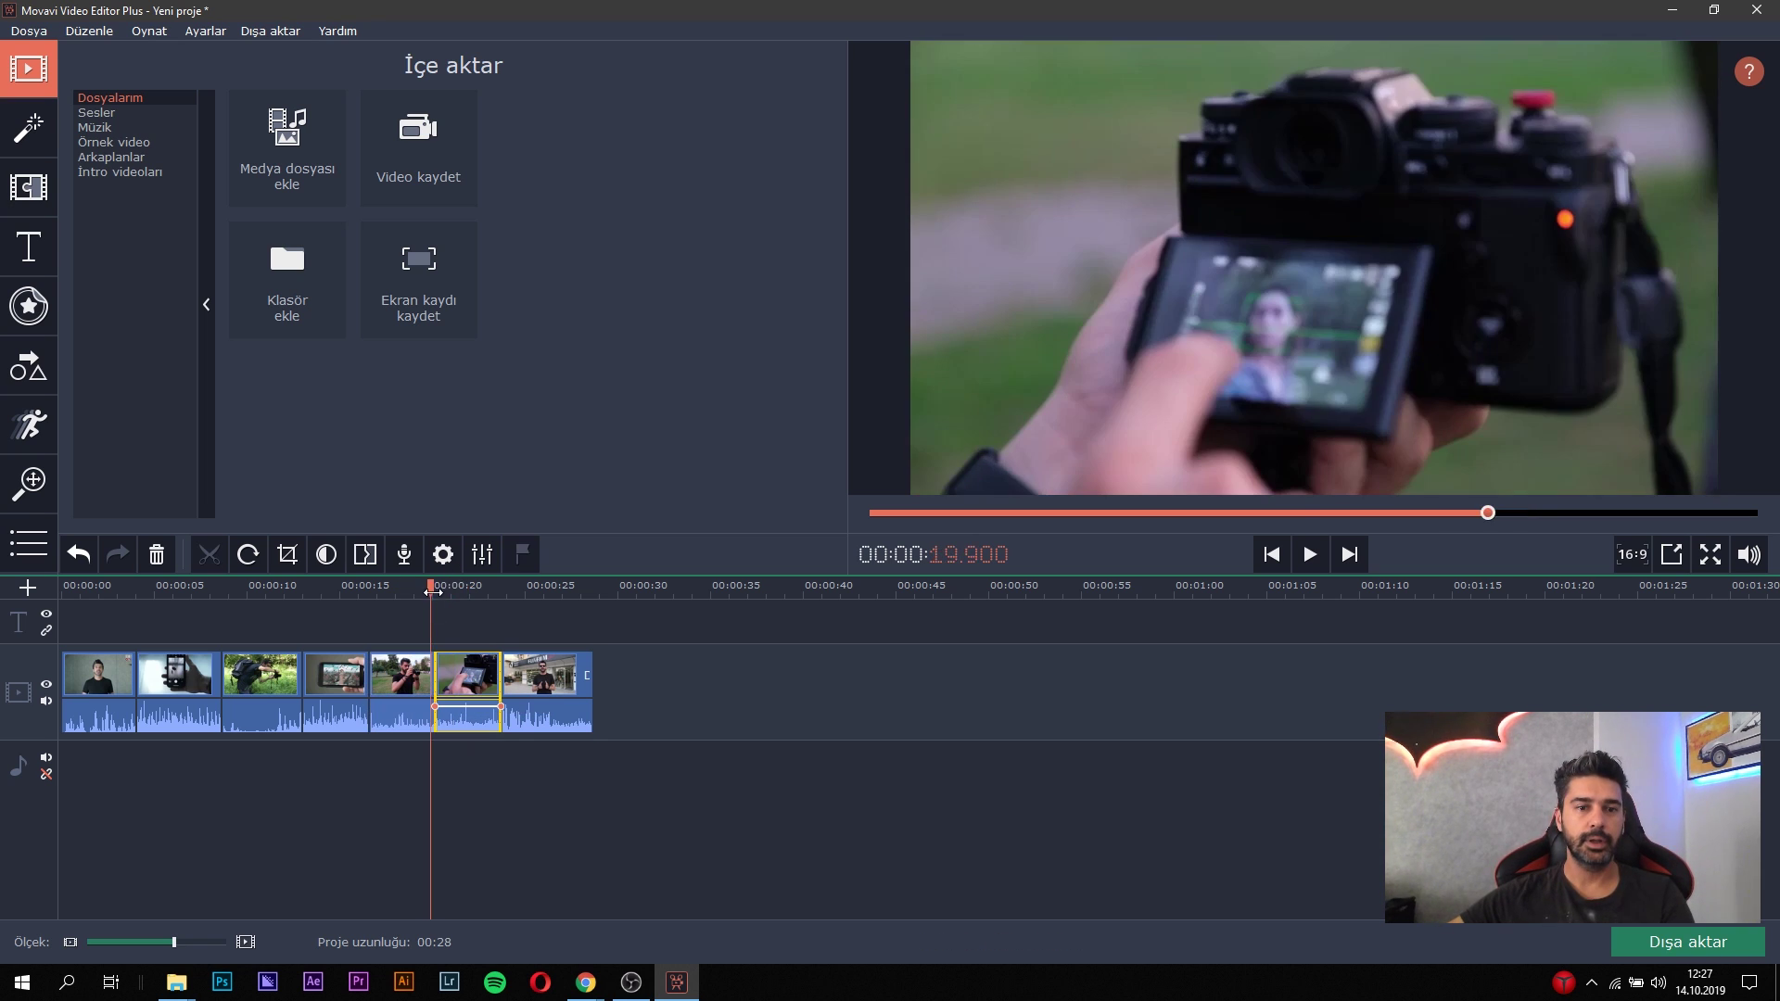
left_click(466, 587)
left_click_drag(501, 651, 483, 656)
left_click(513, 589)
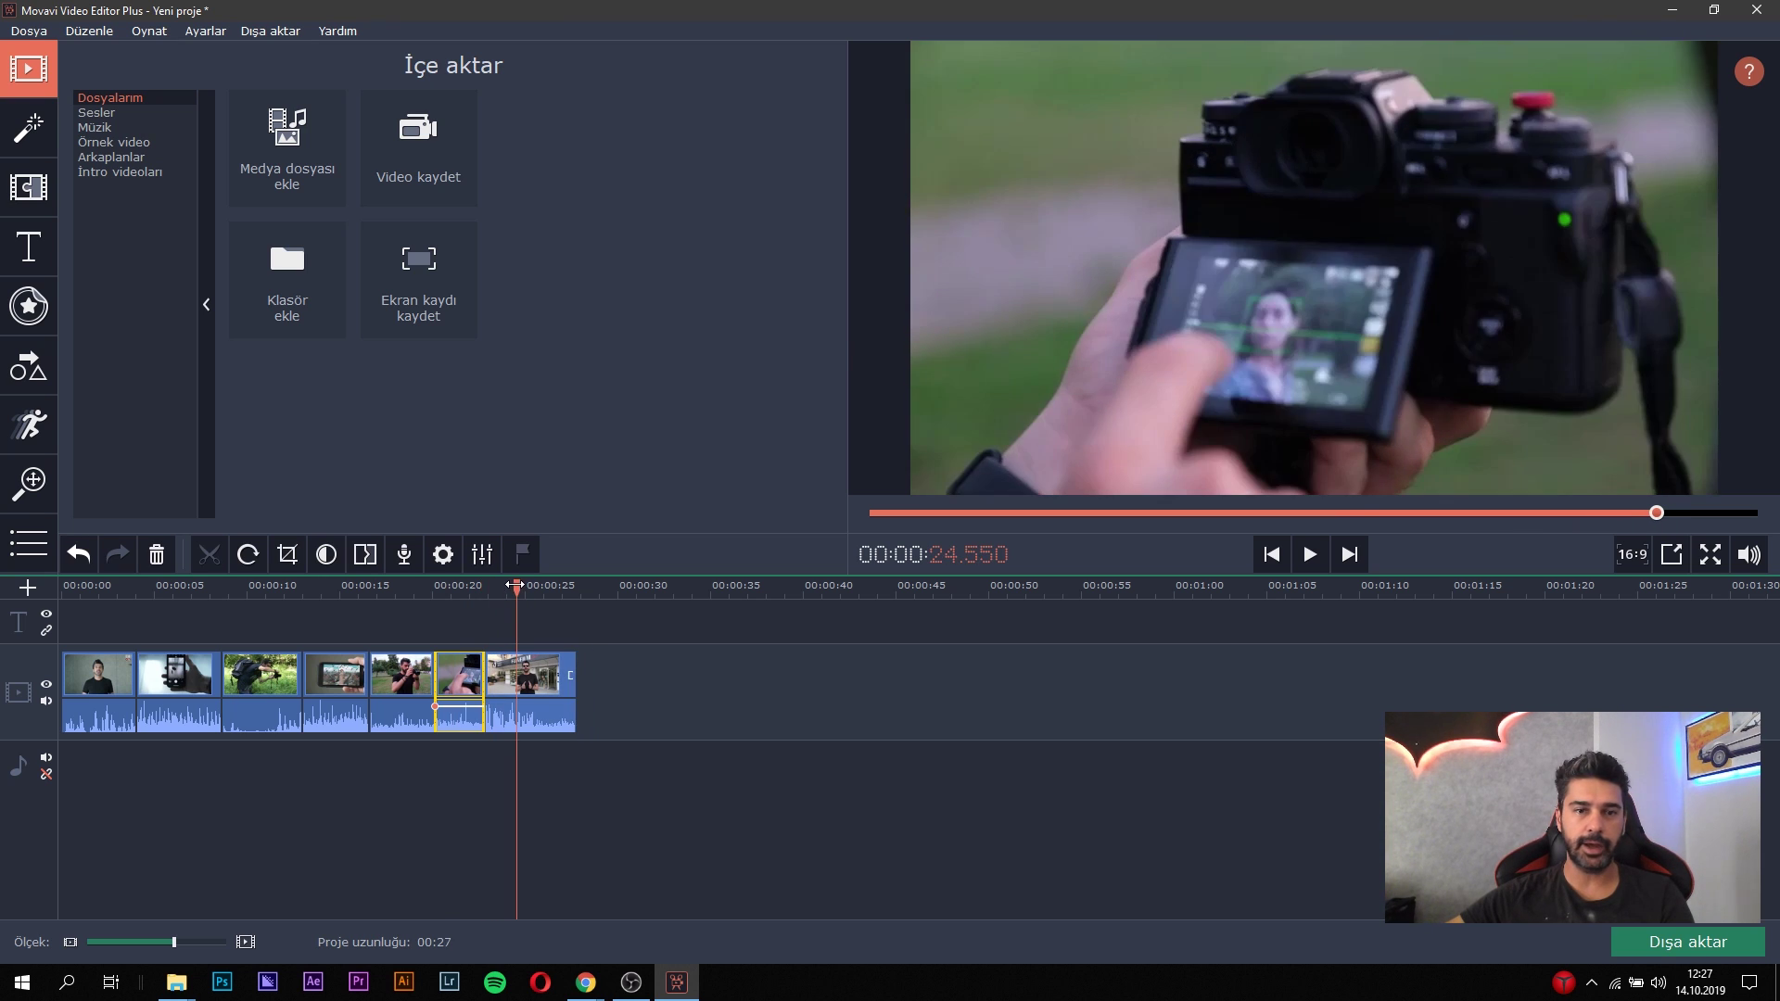
left_click(491, 587)
left_click_drag(490, 588, 52, 594)
Check the frames of all seven clips in sequence, from the first talking-head clip to the end of the storefront clip.
left_click(103, 660)
left_click(173, 673)
left_click(255, 675)
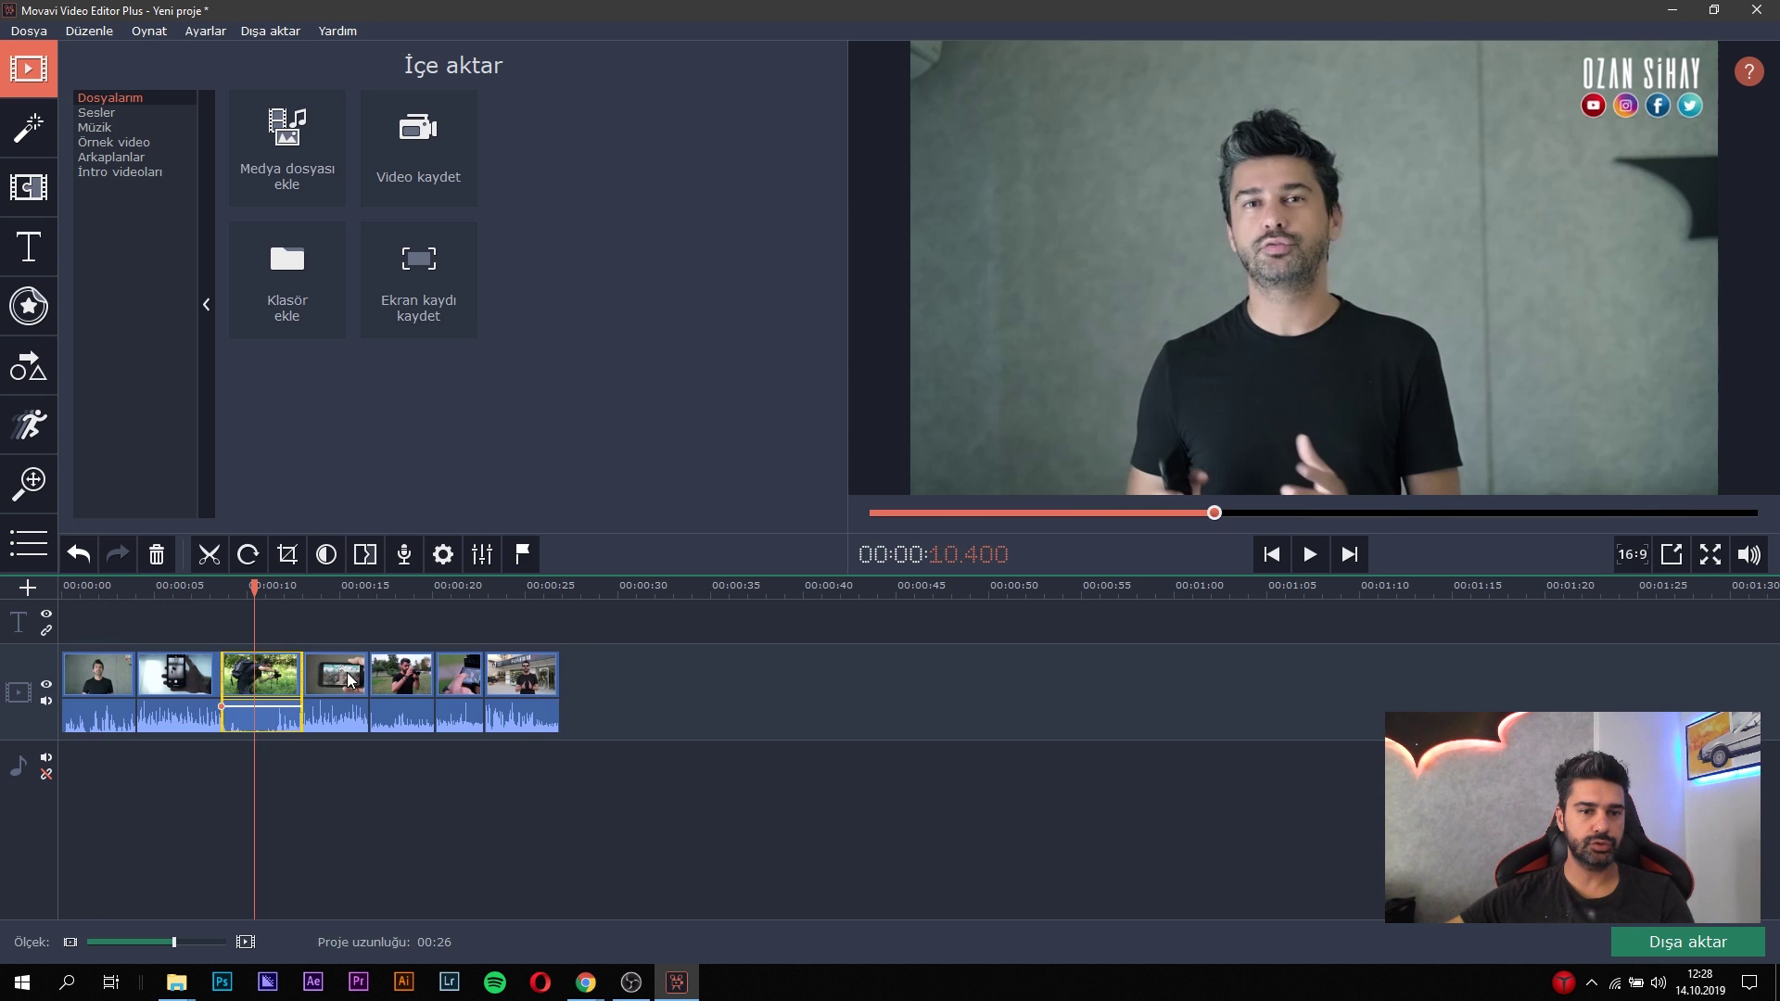
left_click(349, 675)
left_click(405, 675)
left_click(459, 679)
left_click(522, 677)
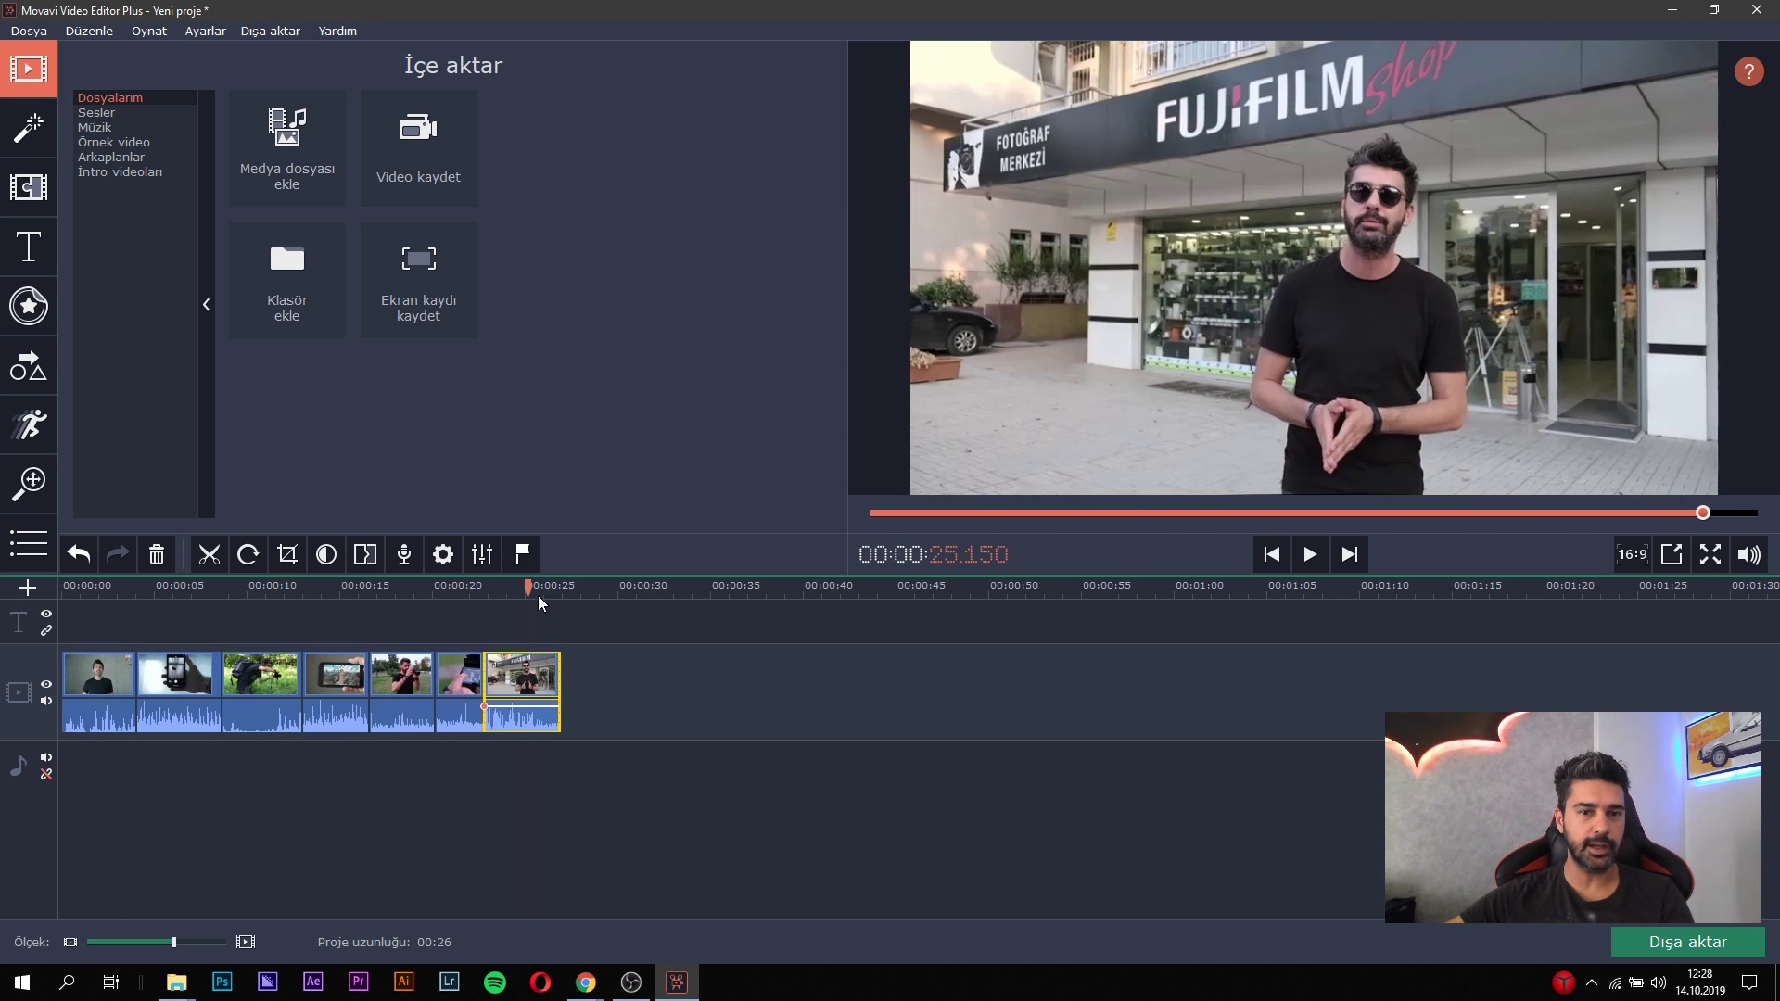
left_click(557, 588)
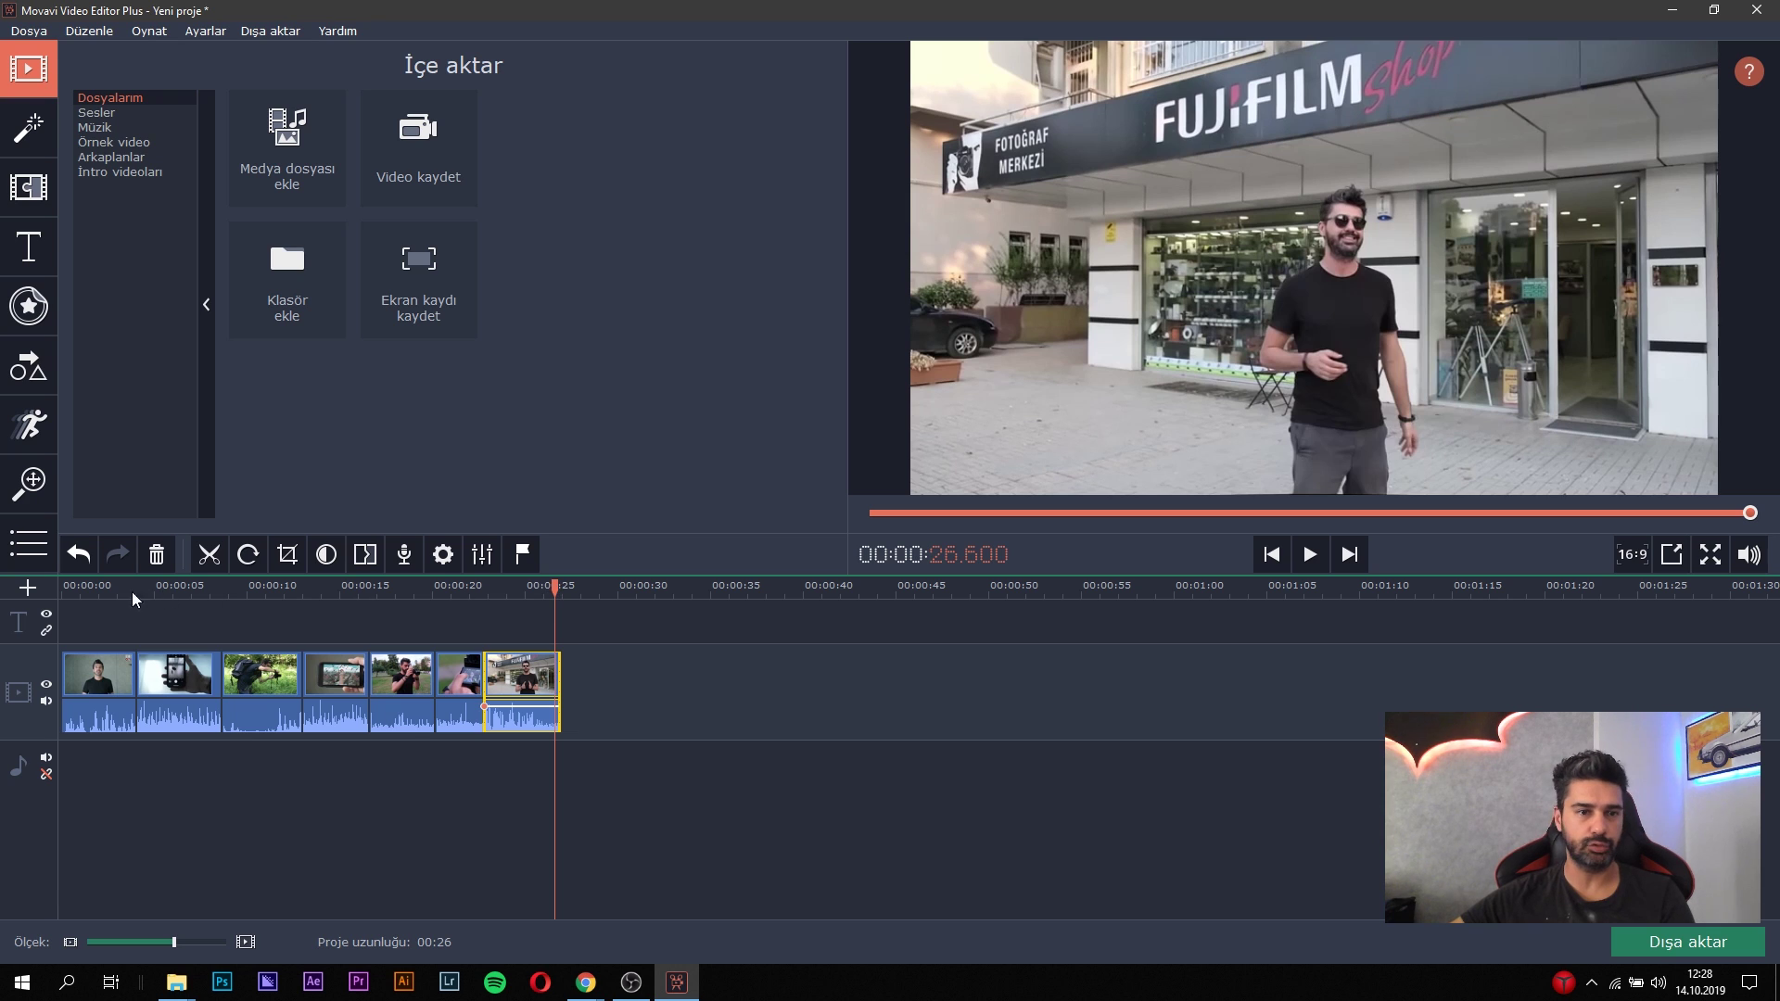
Trim all seven clips on the video track further, bringing the whole project down to 21 seconds.
left_click(103, 588)
left_click(113, 685)
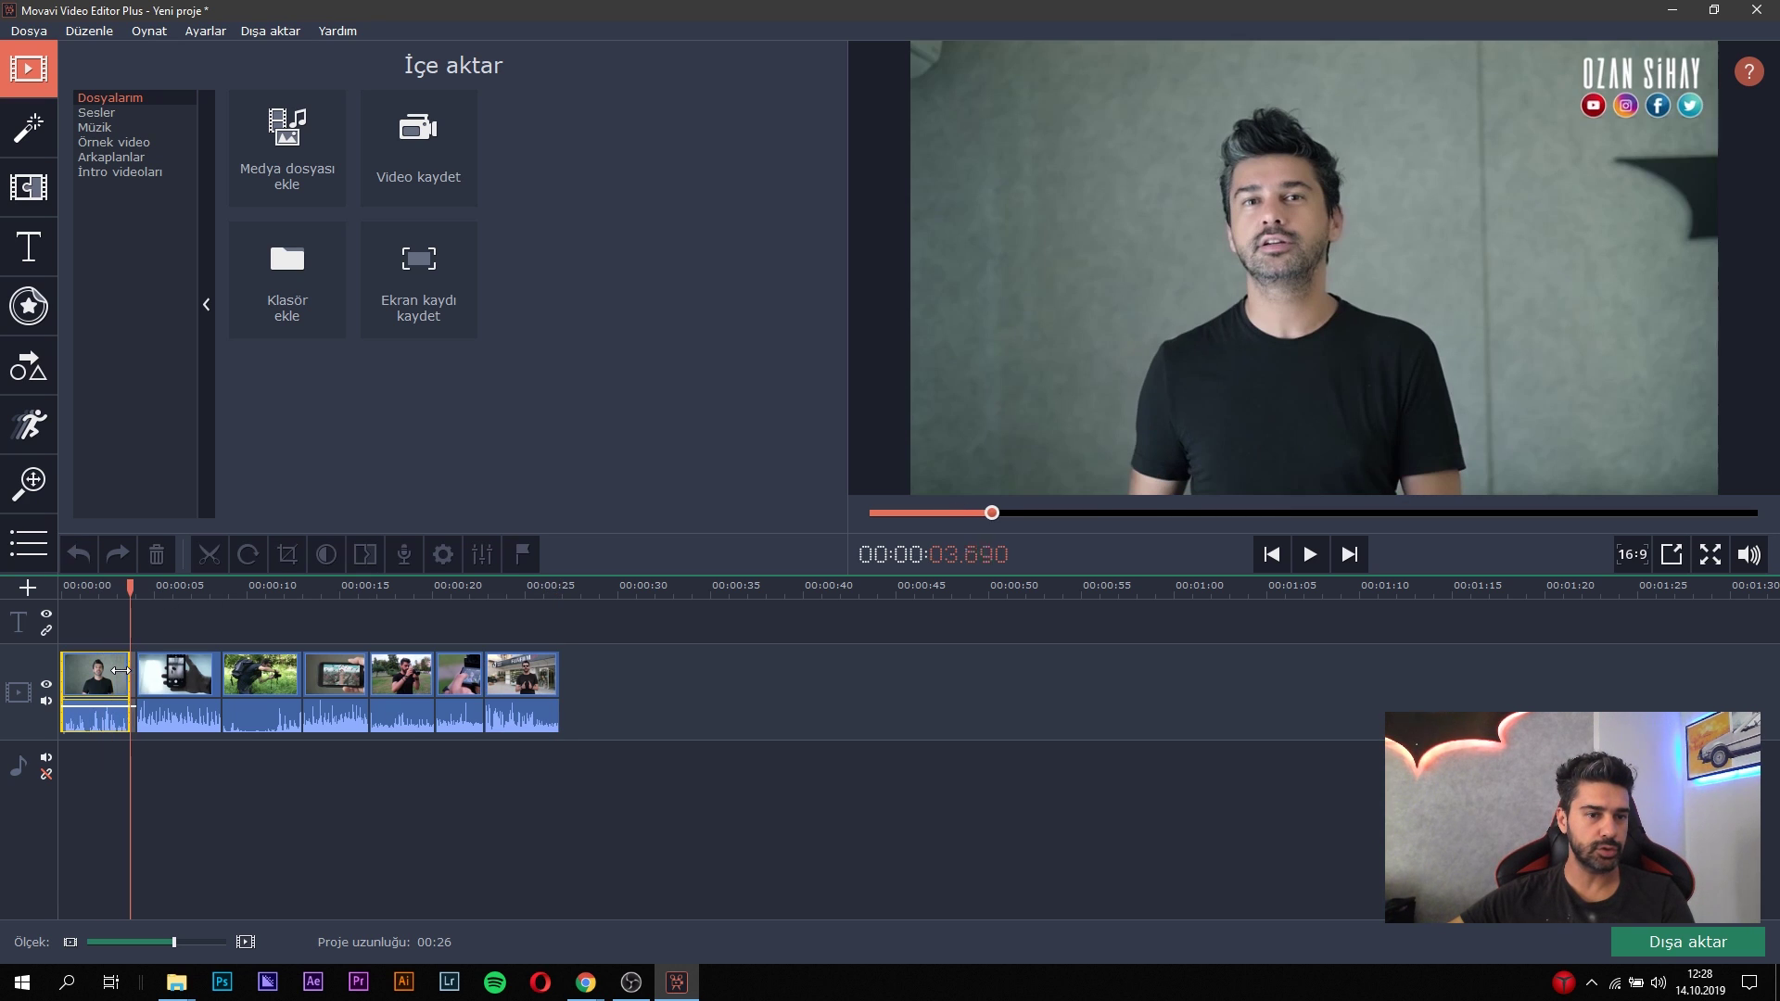
left_click_drag(121, 670, 243, 667)
left_click(143, 681)
left_click(235, 683)
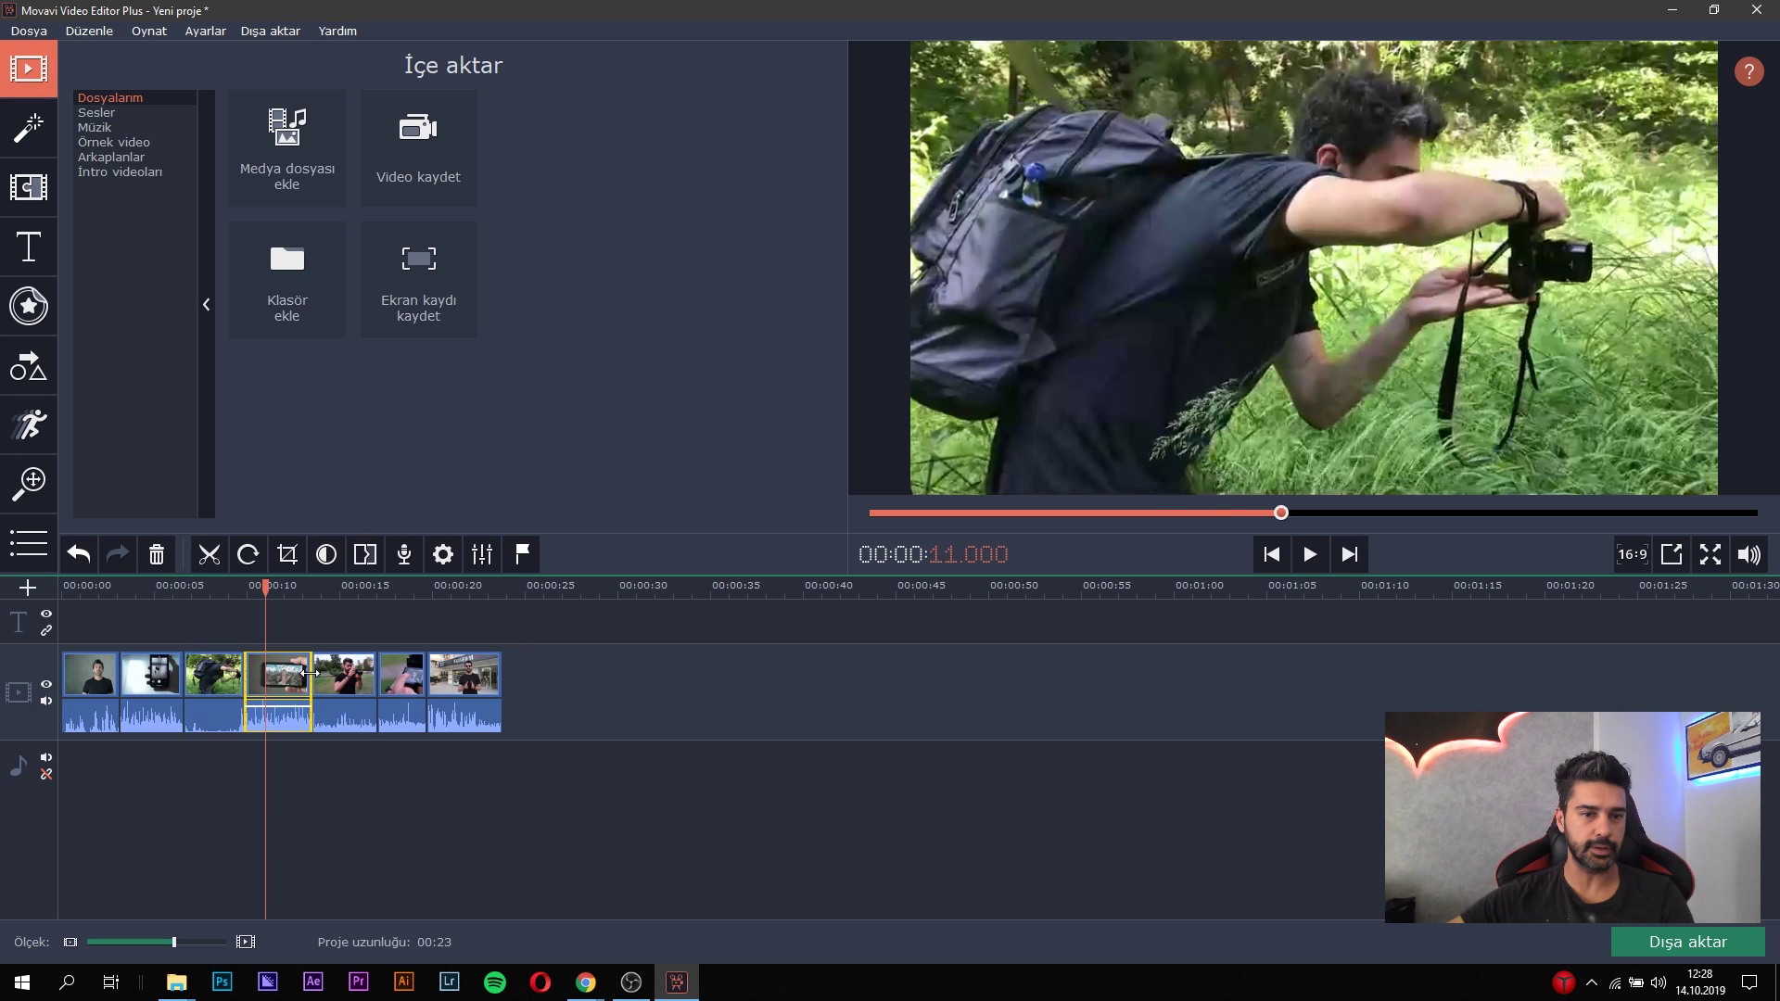
left_click(456, 586)
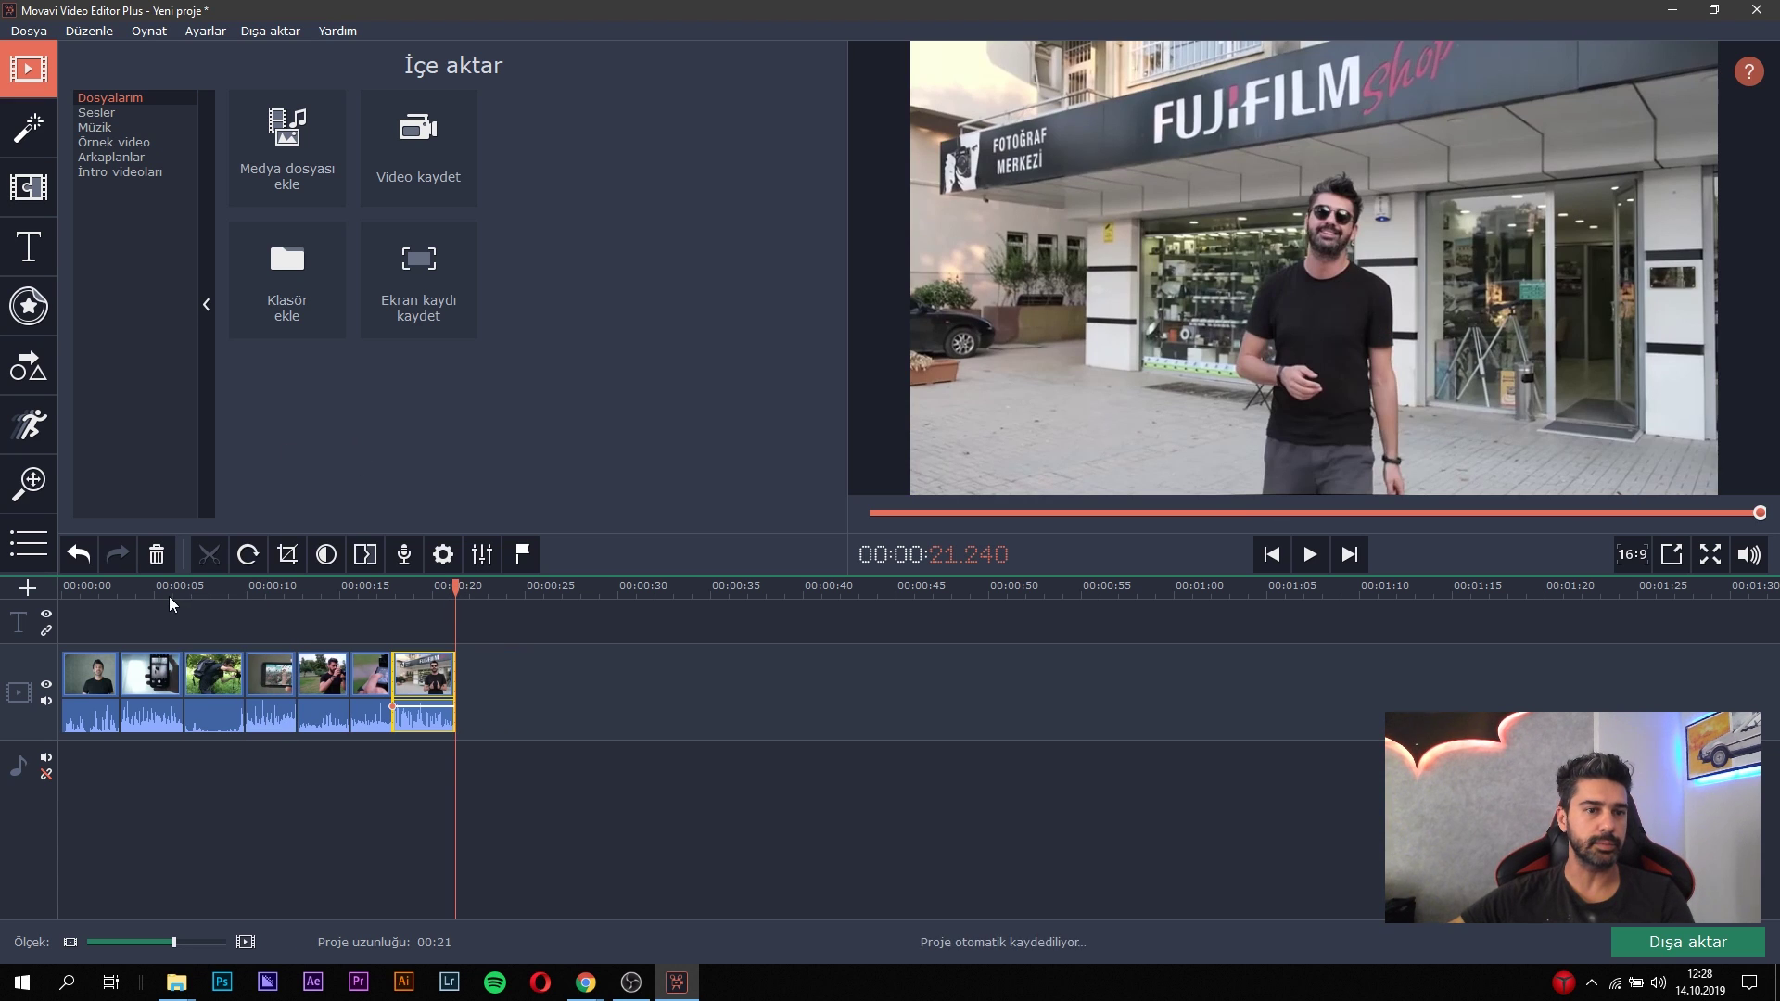
Play the rough cut from the beginning and check the first clips and their audio waveforms.
left_click(61, 589)
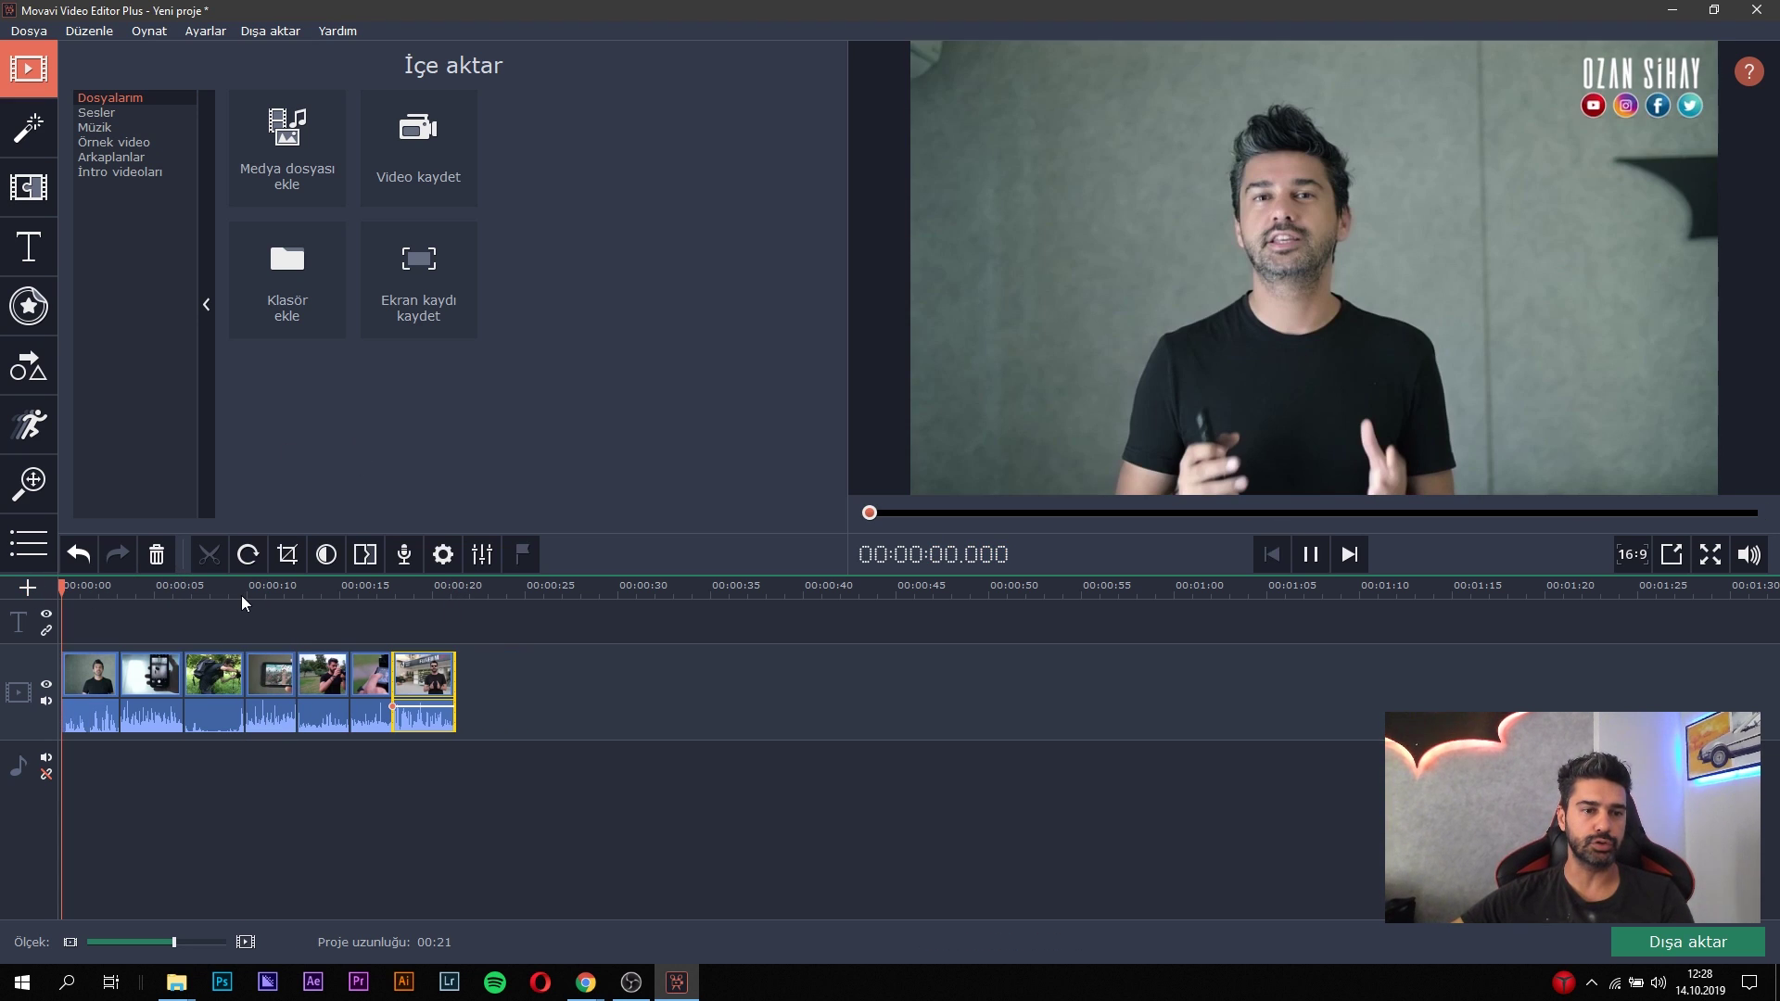
key("space")
key("space")
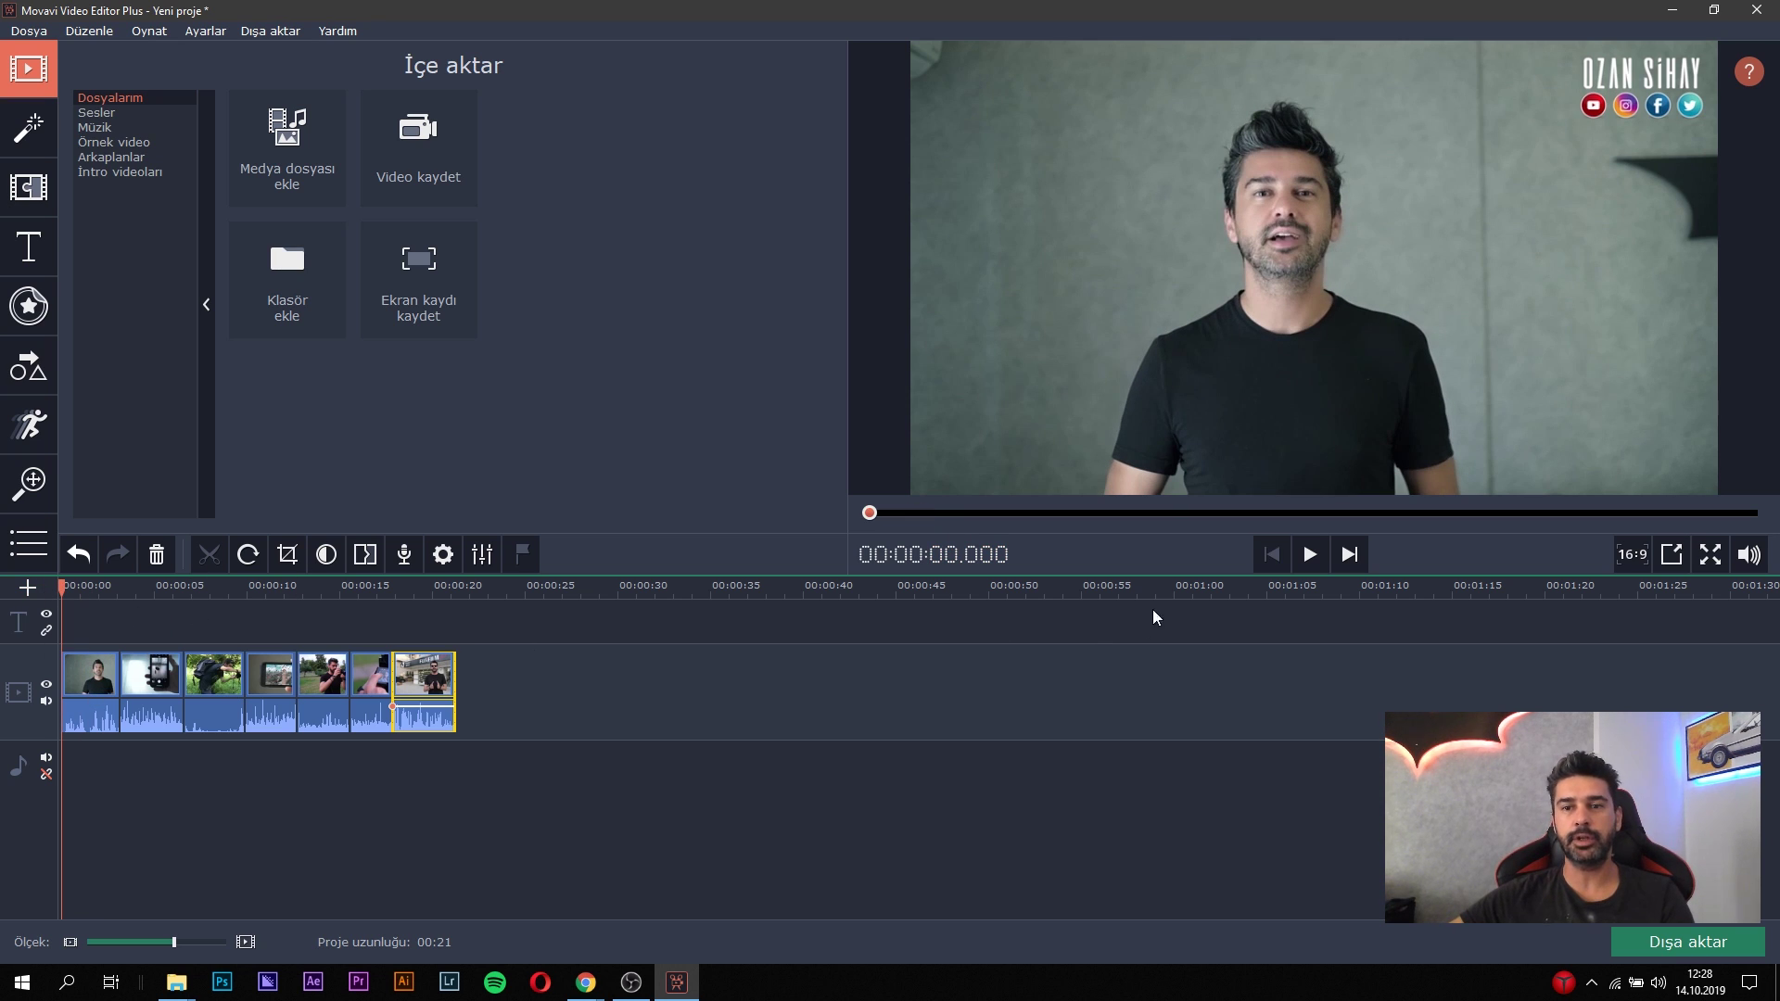
left_click(1313, 556)
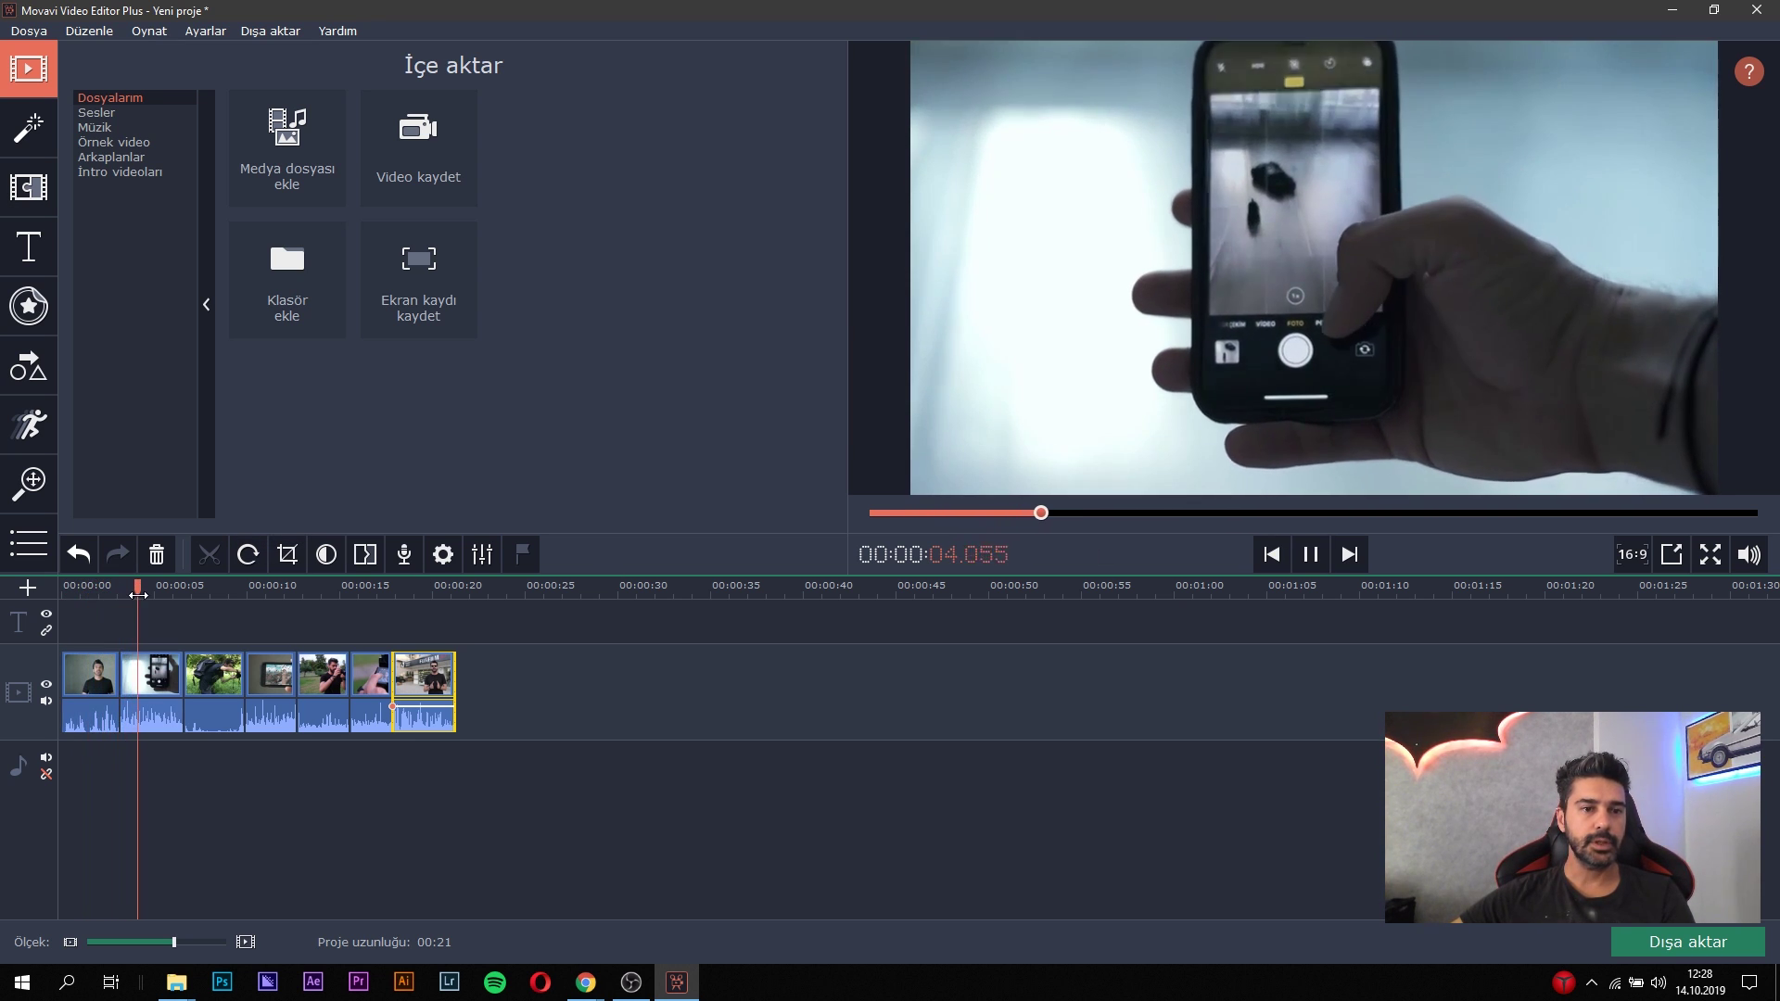
key("space")
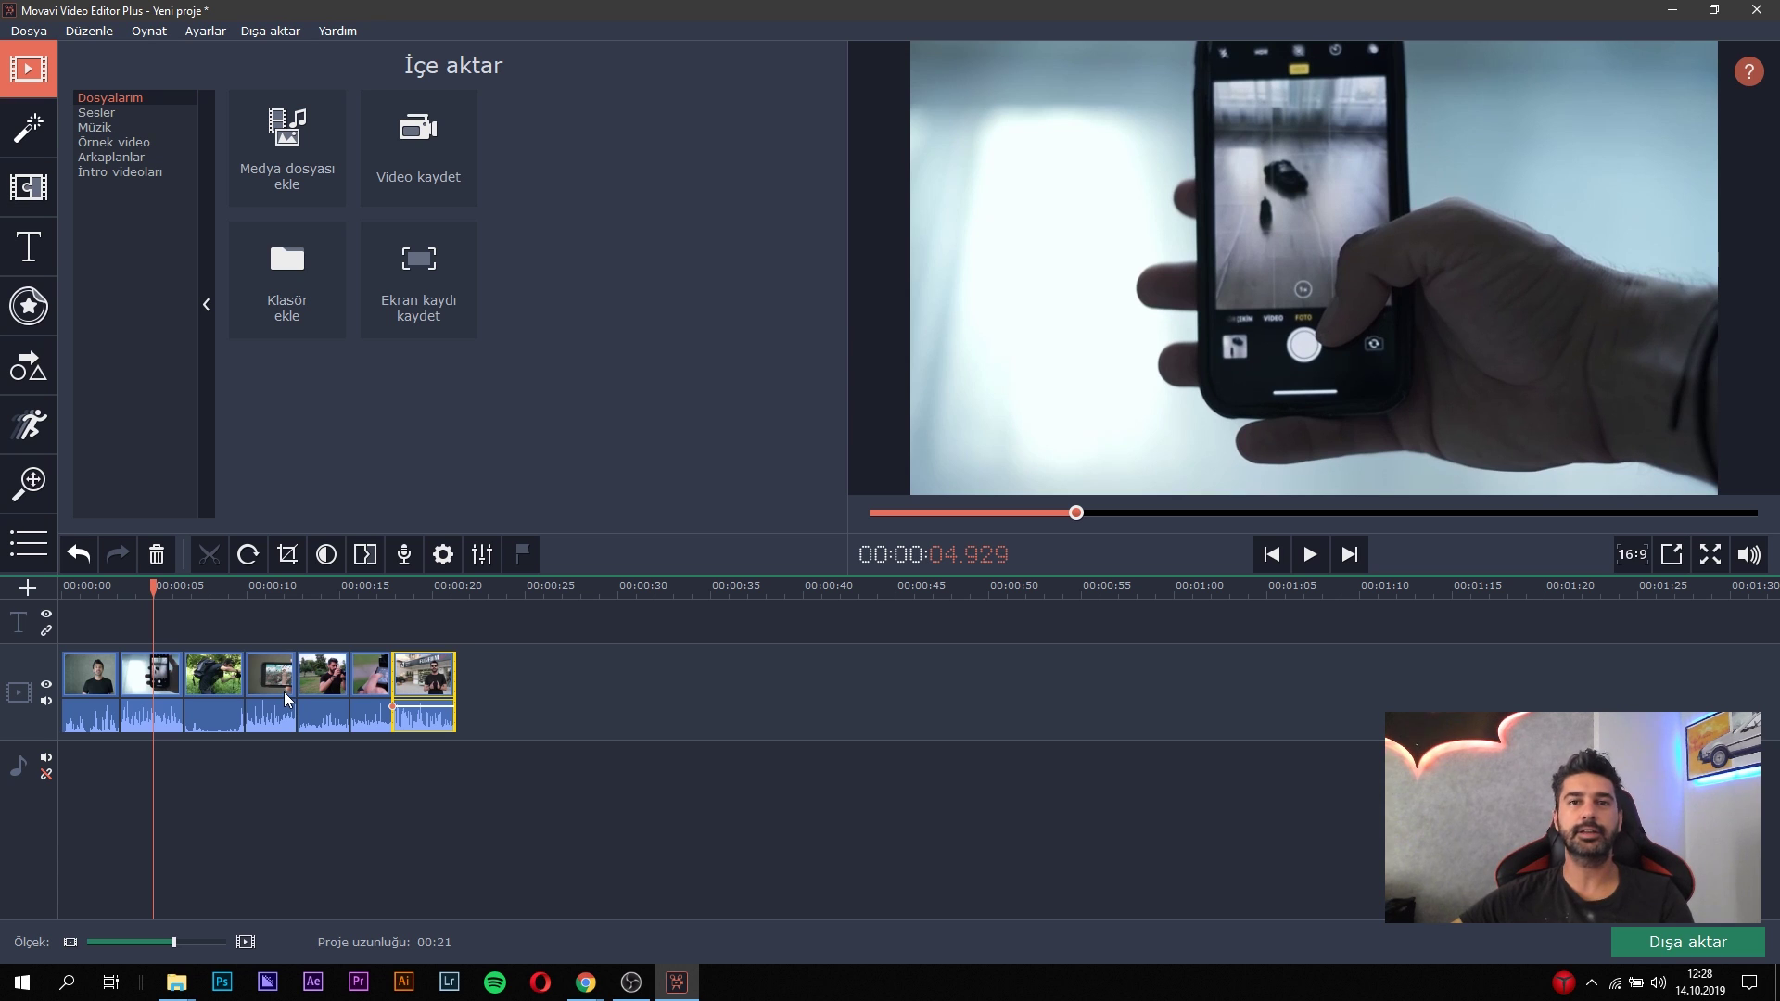
left_click(247, 713)
left_click(134, 714)
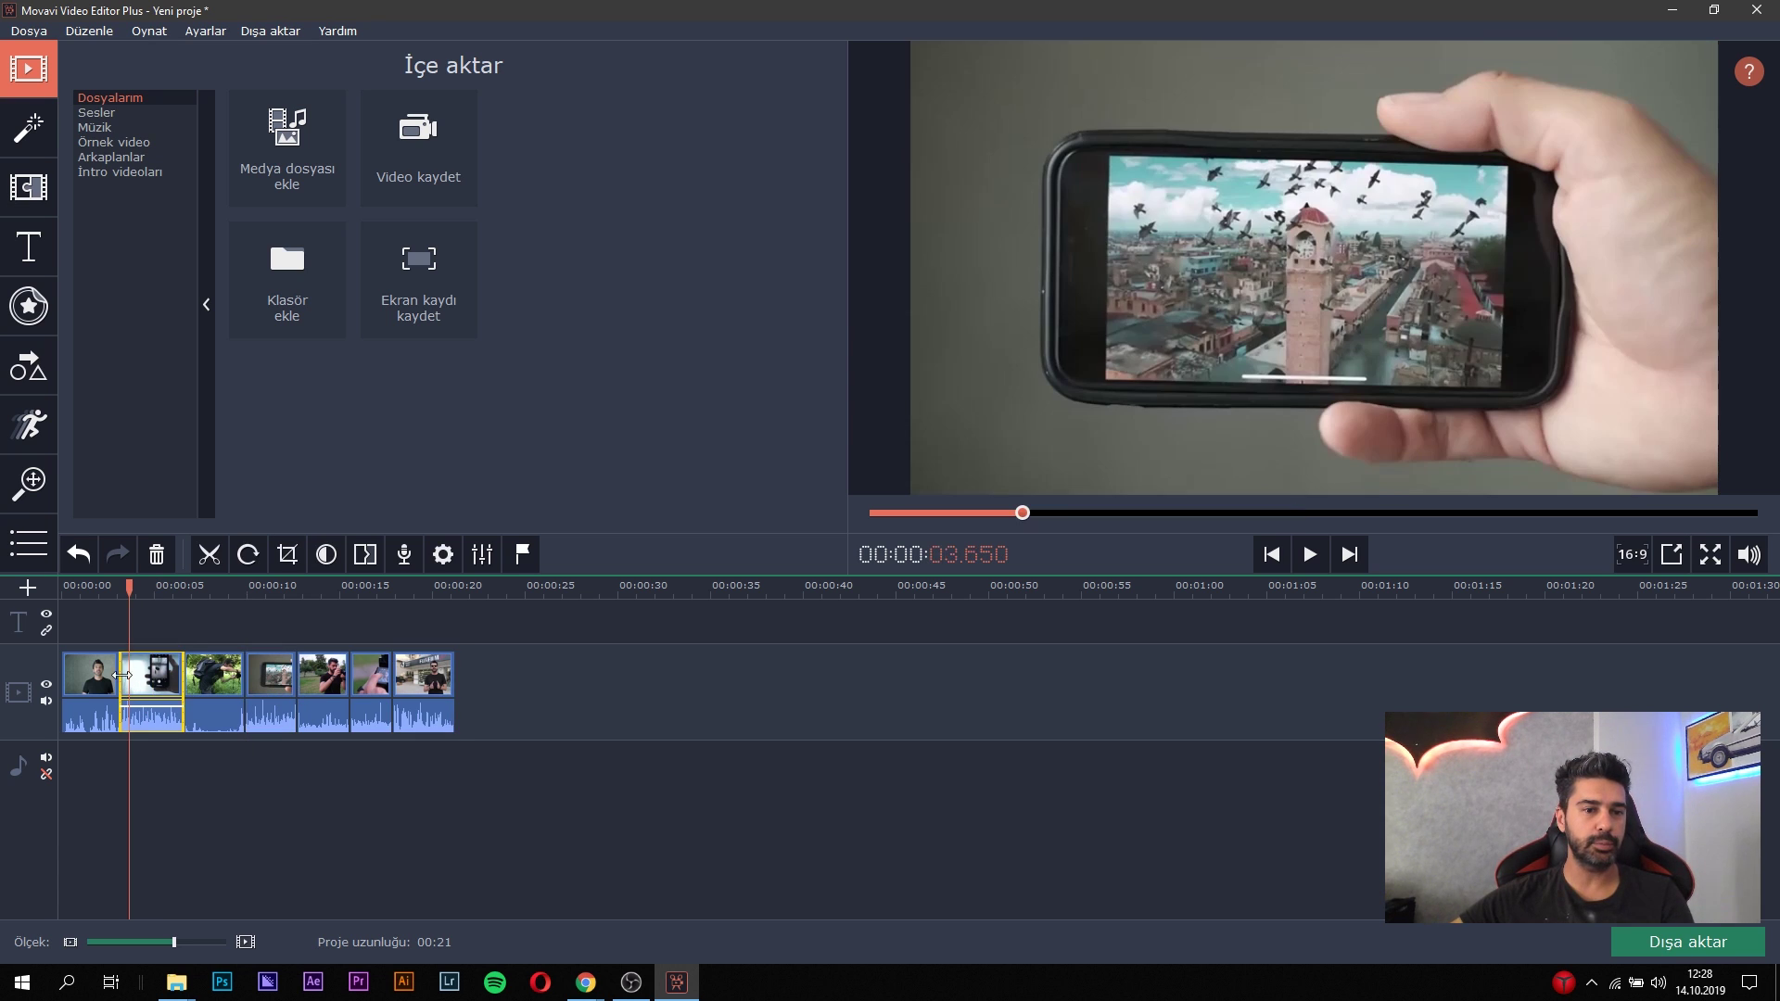
left_click(108, 675)
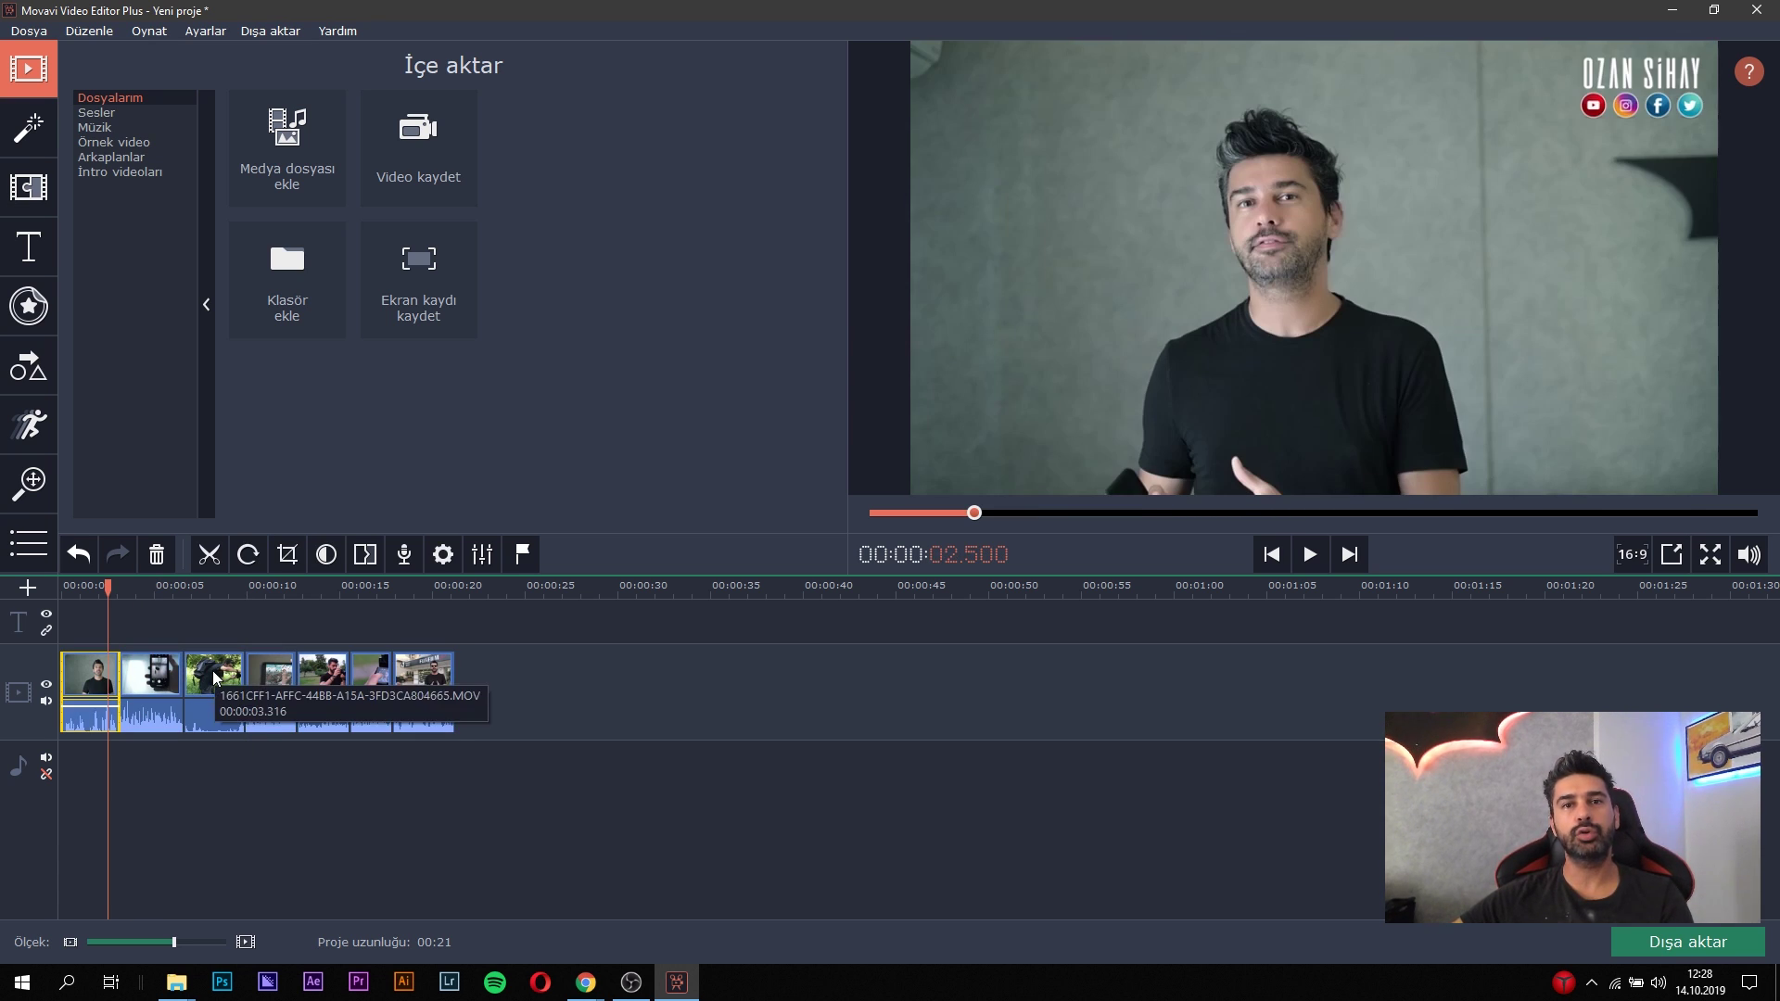
left_click(85, 721)
right_click(97, 723)
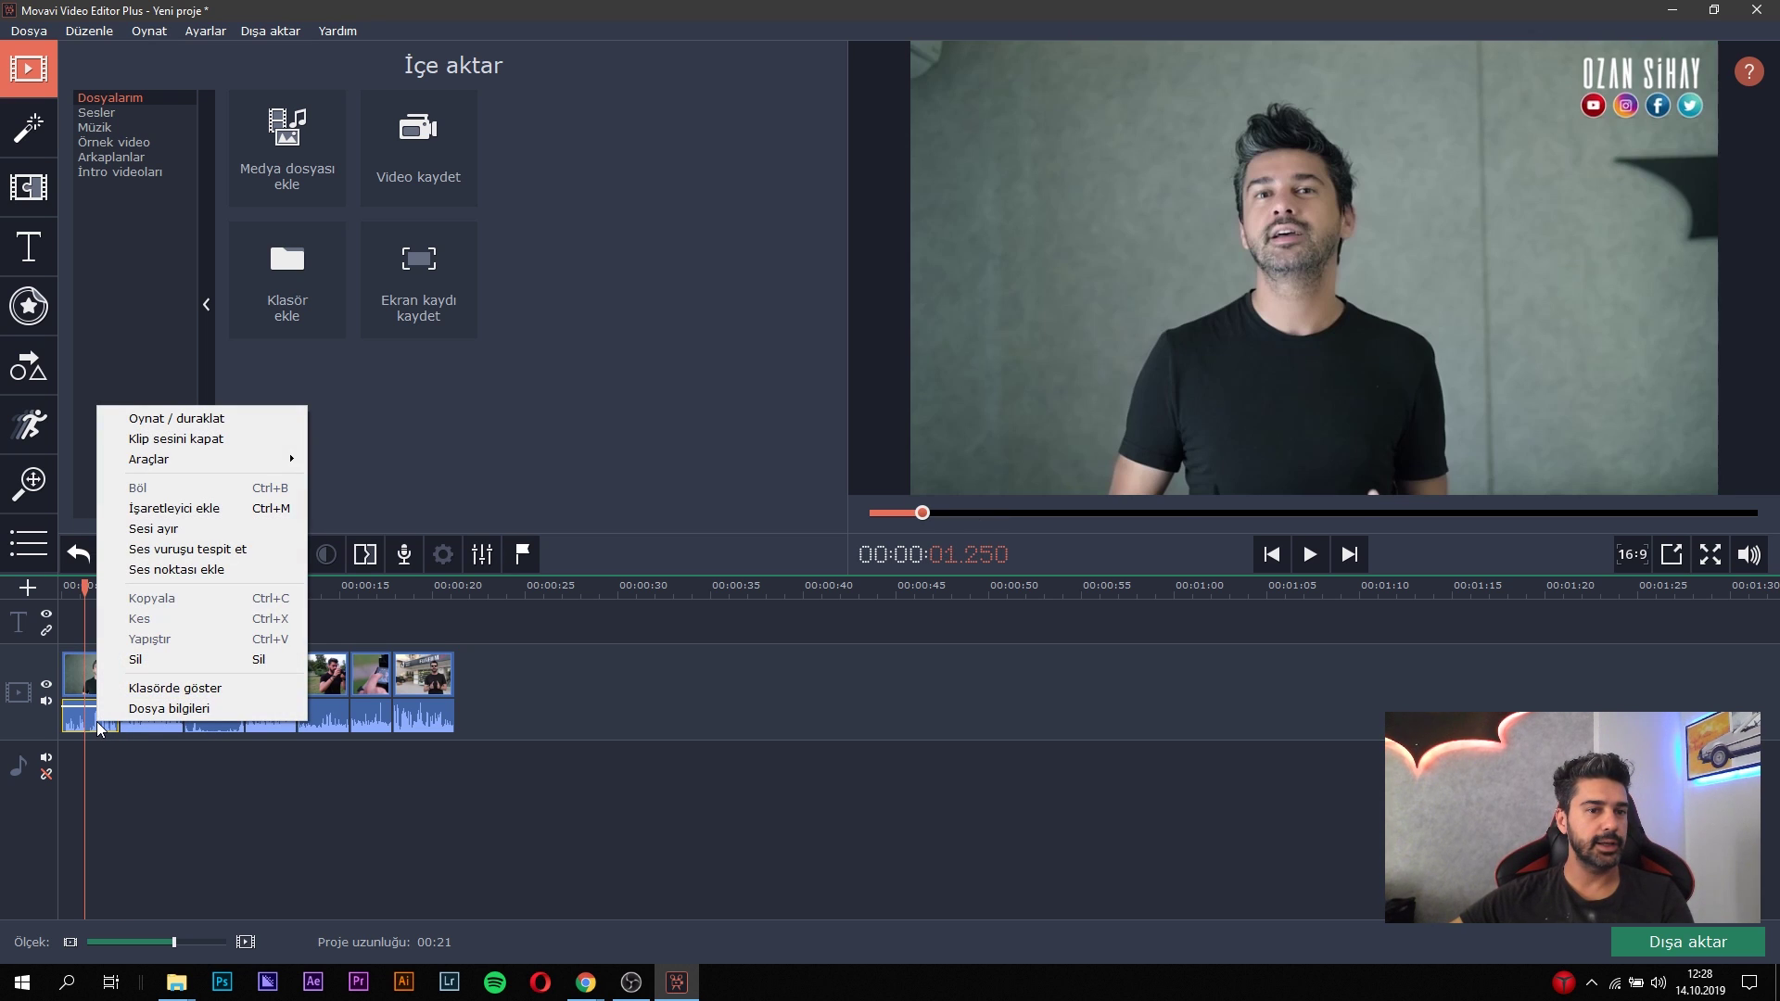
key("Escape")
key("space")
Select all seven clips on the video track and detach their audio onto a separate track.
left_click_drag(486, 777, 74, 653)
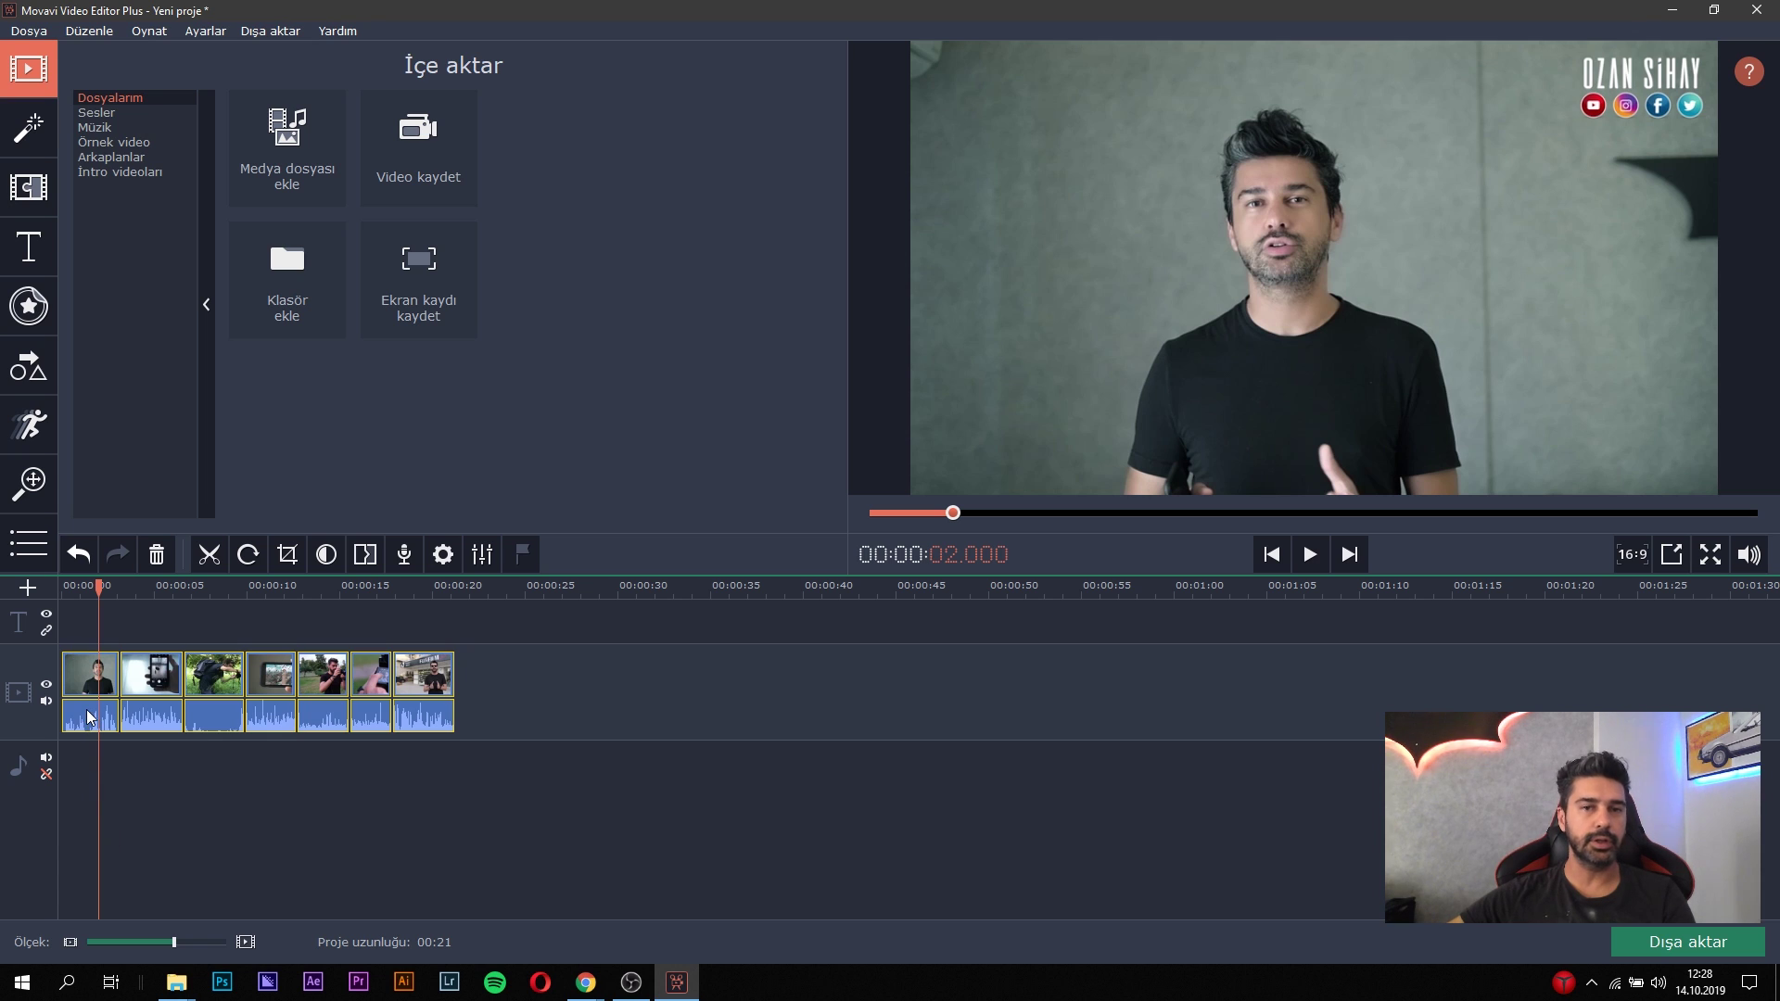
right_click(150, 668)
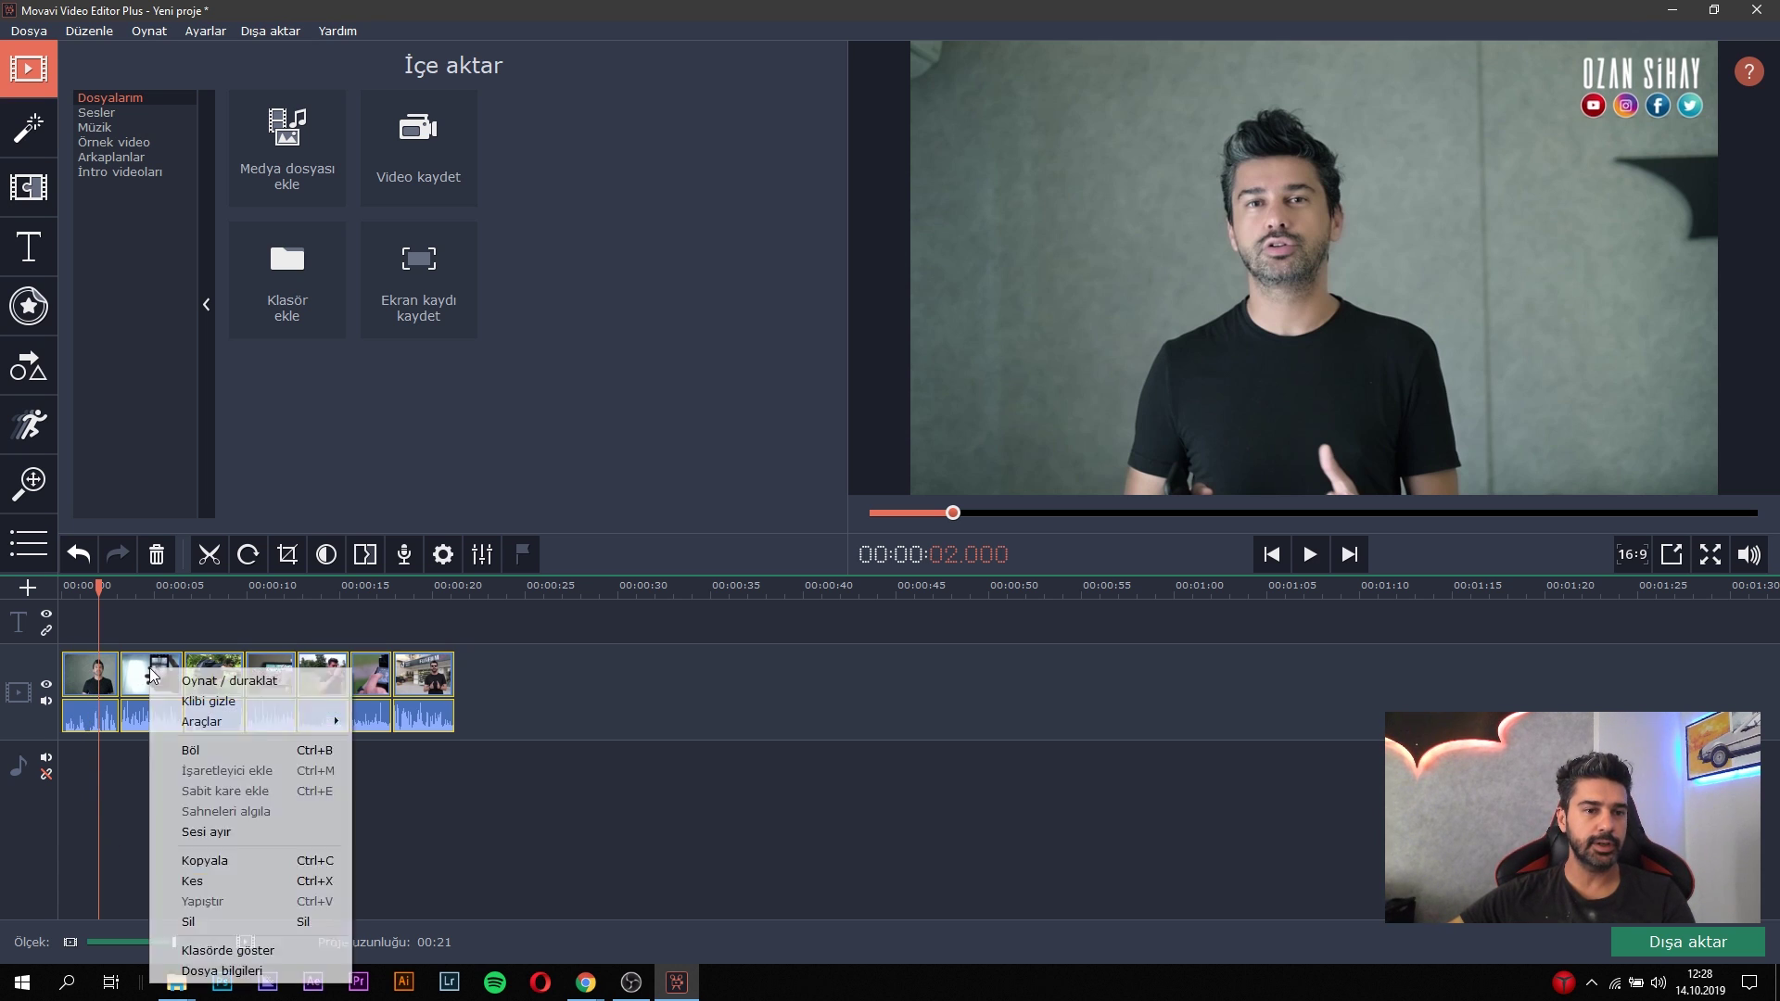
left_click(236, 834)
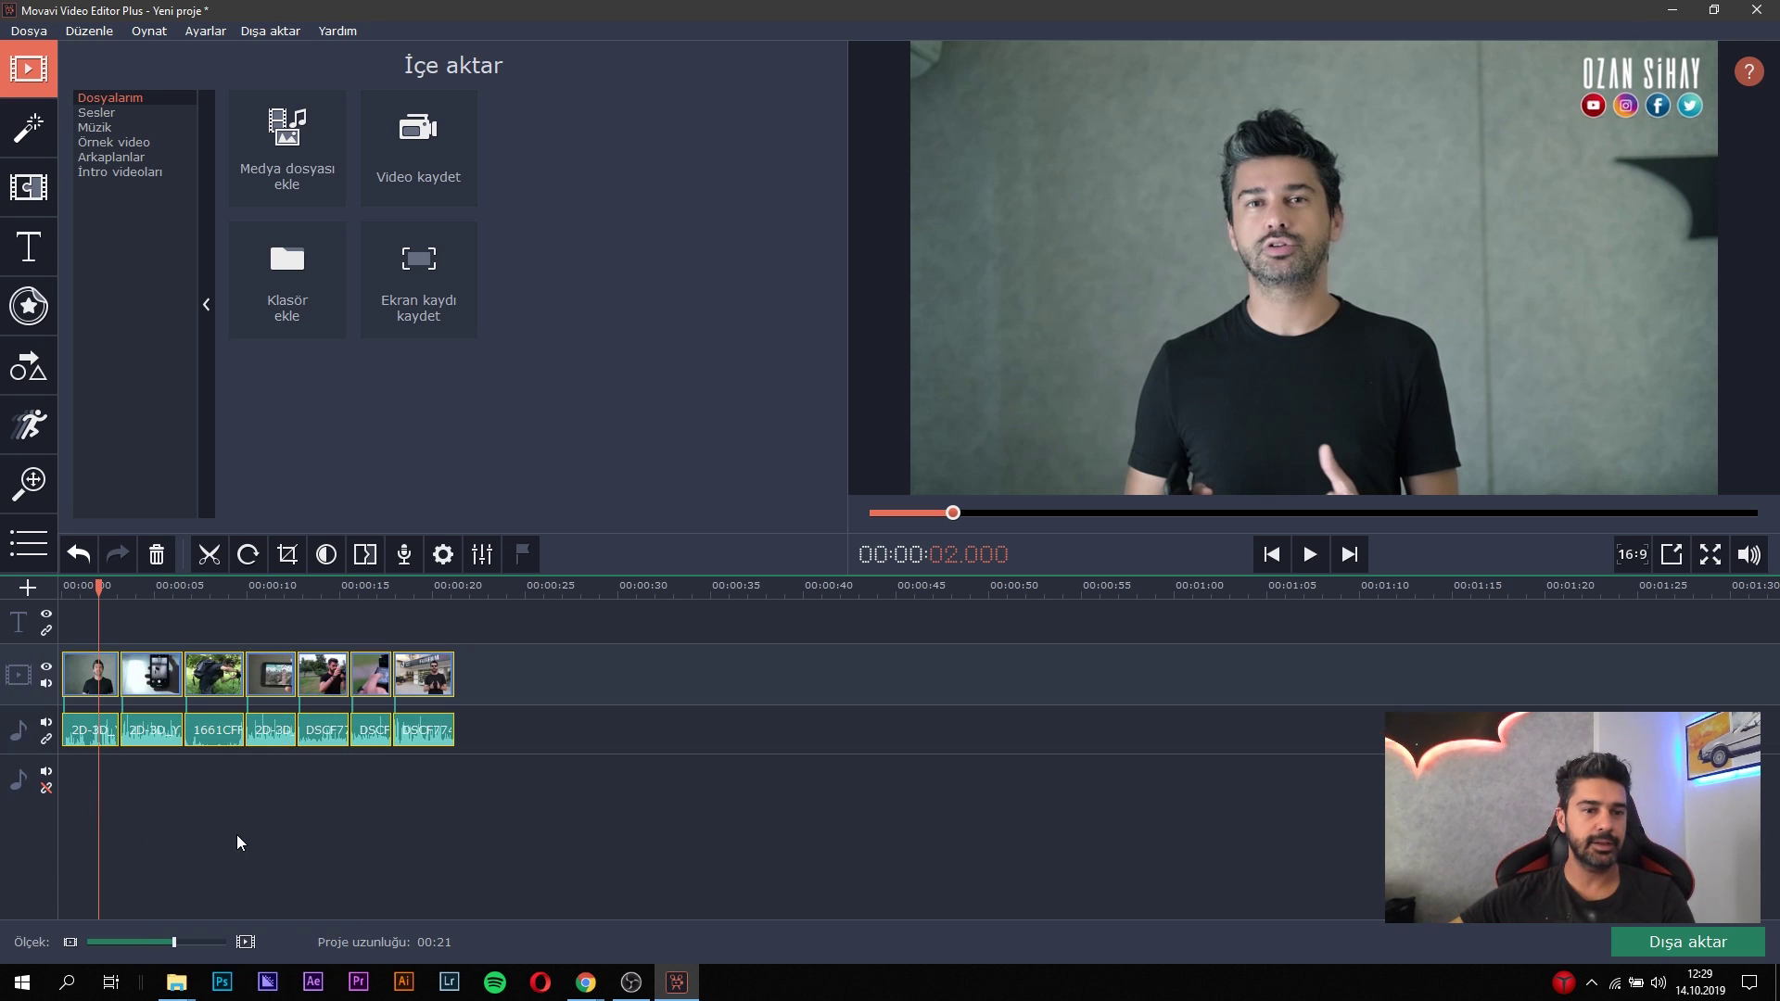
Delete all seven detached audio clips and play the muted cut from the beginning.
left_click(90, 739)
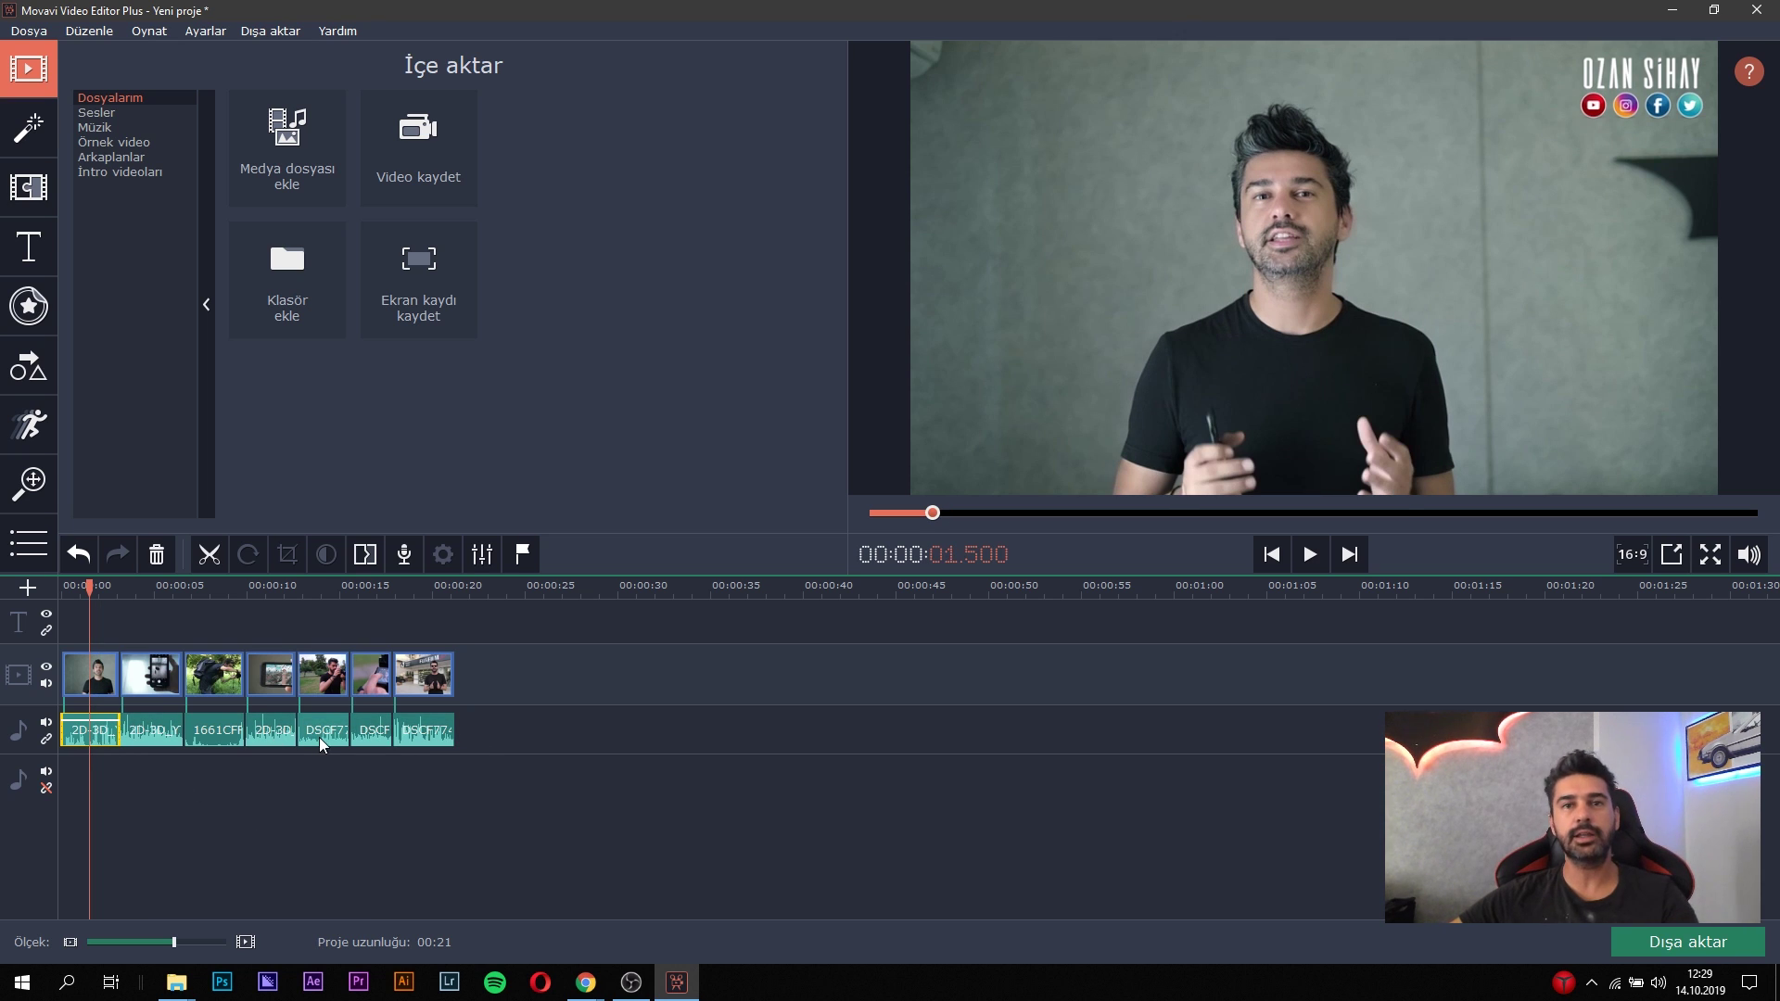
left_click_drag(631, 776, 58, 712)
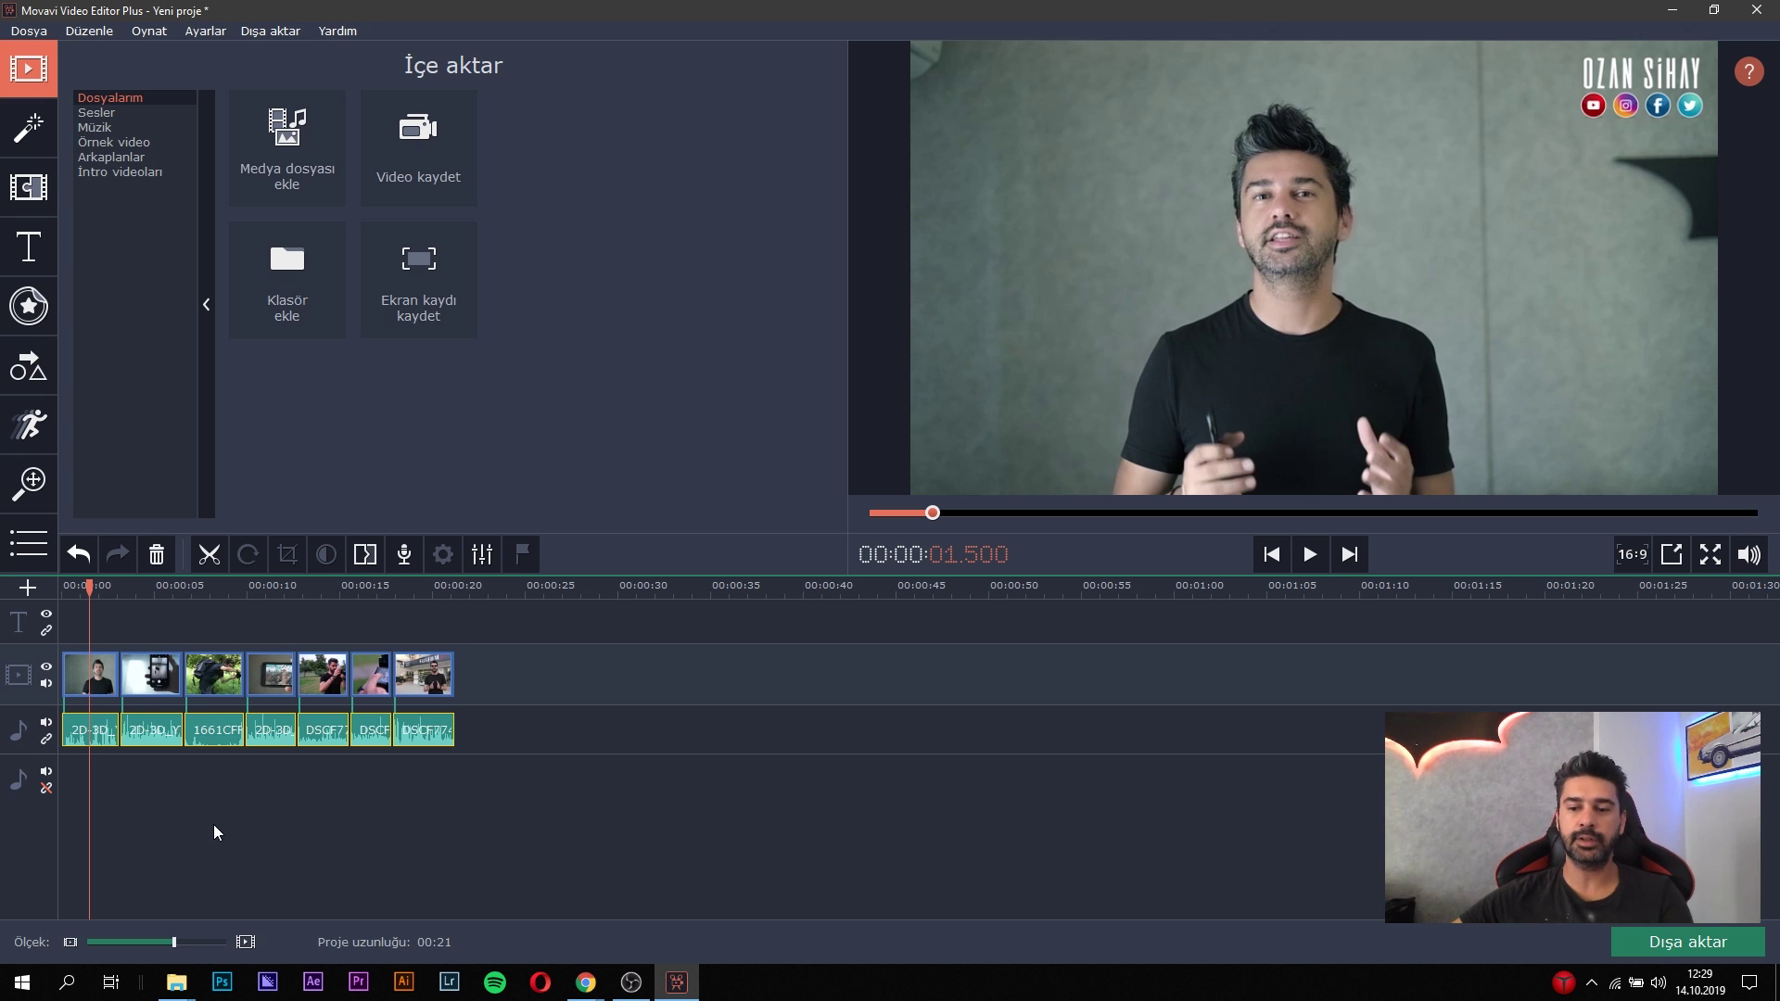
left_click(156, 556)
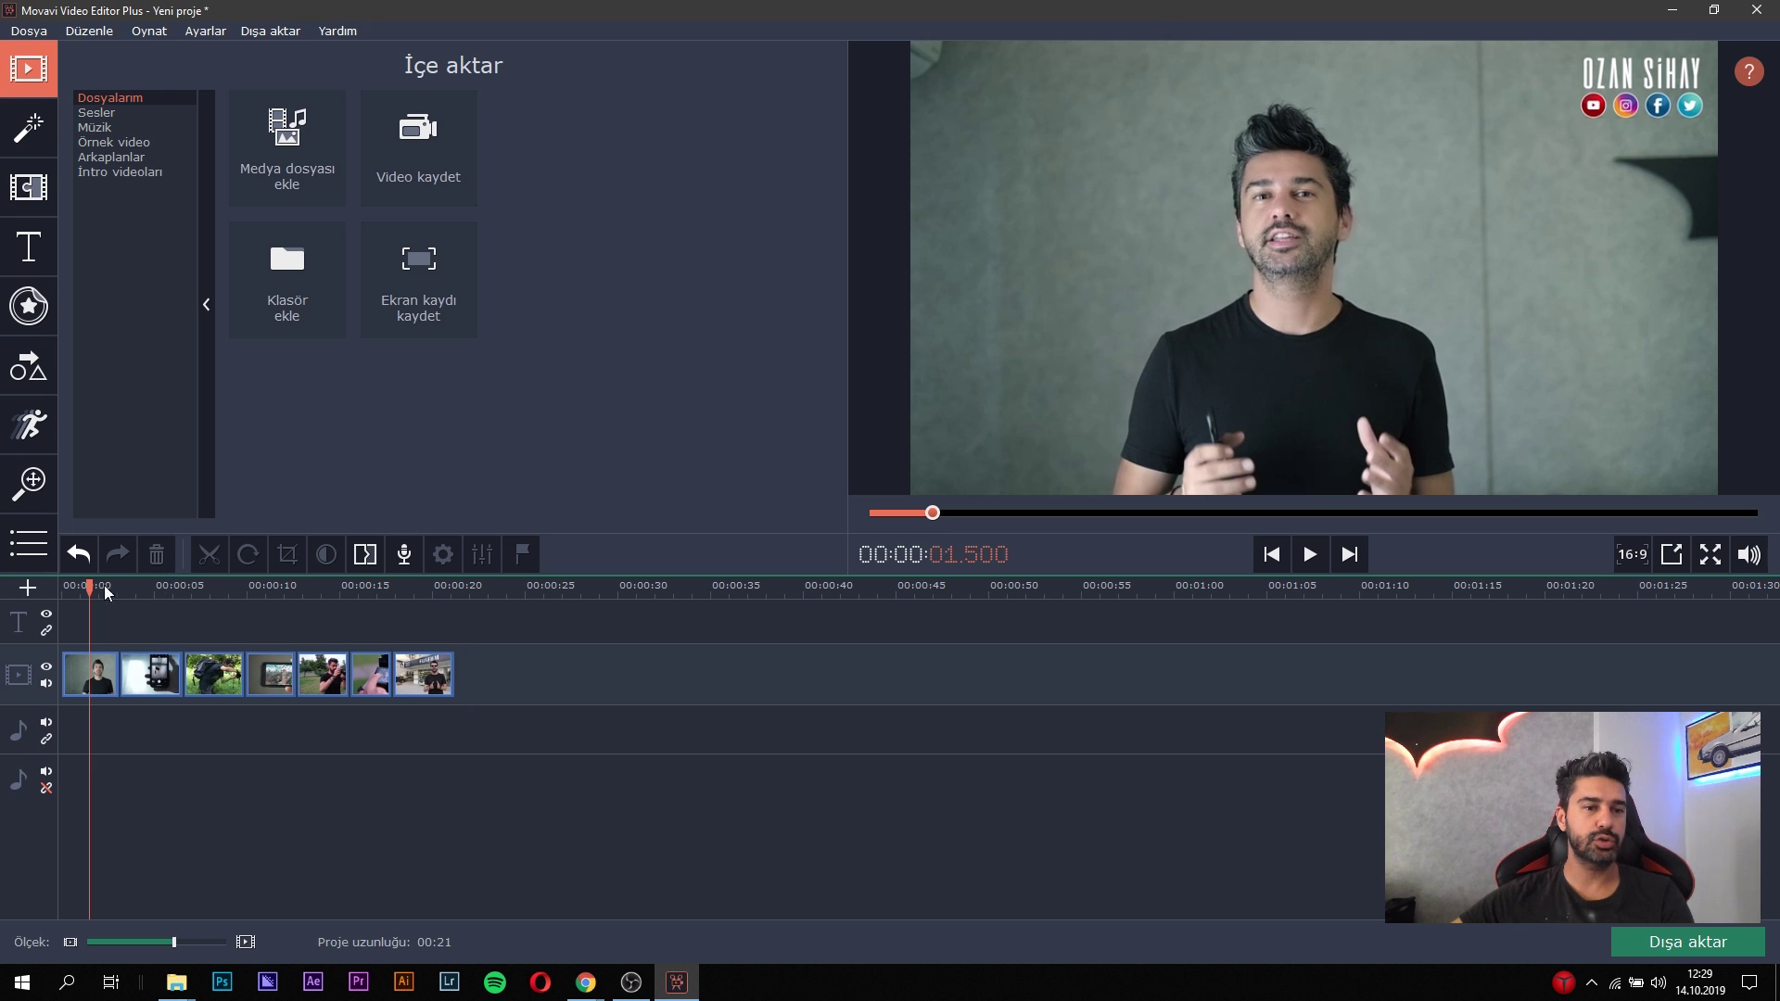
left_click_drag(104, 586, 62, 586)
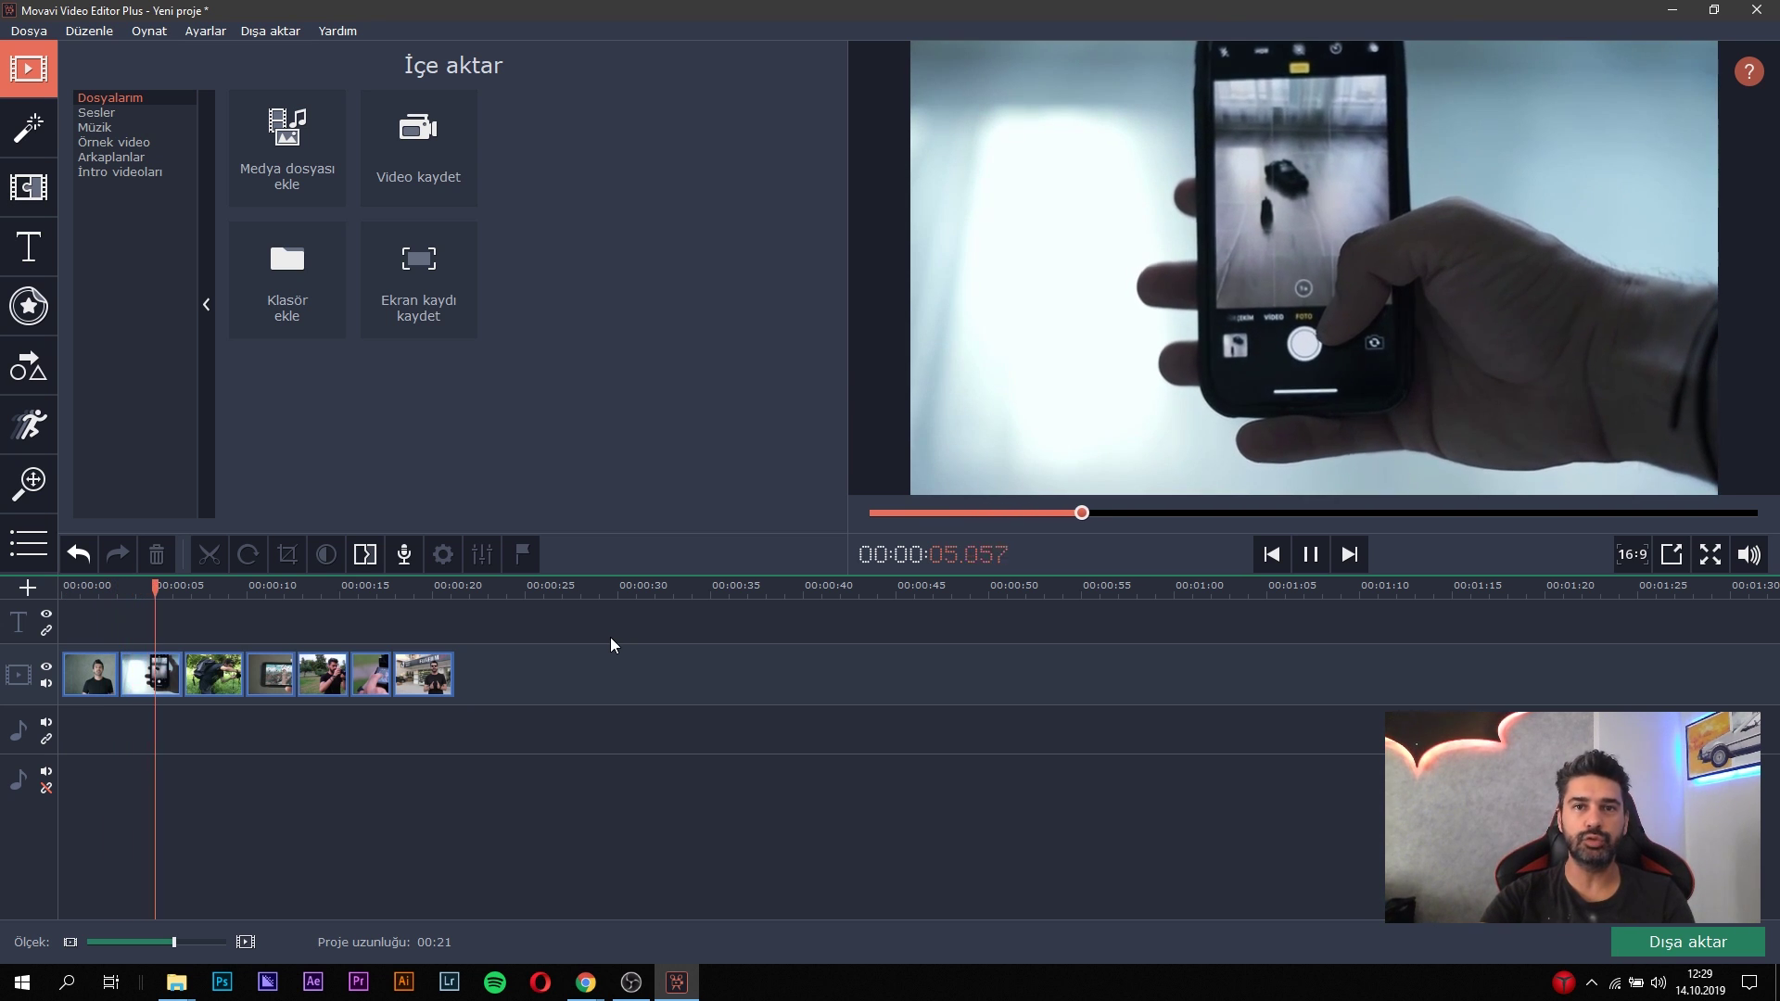
key("space")
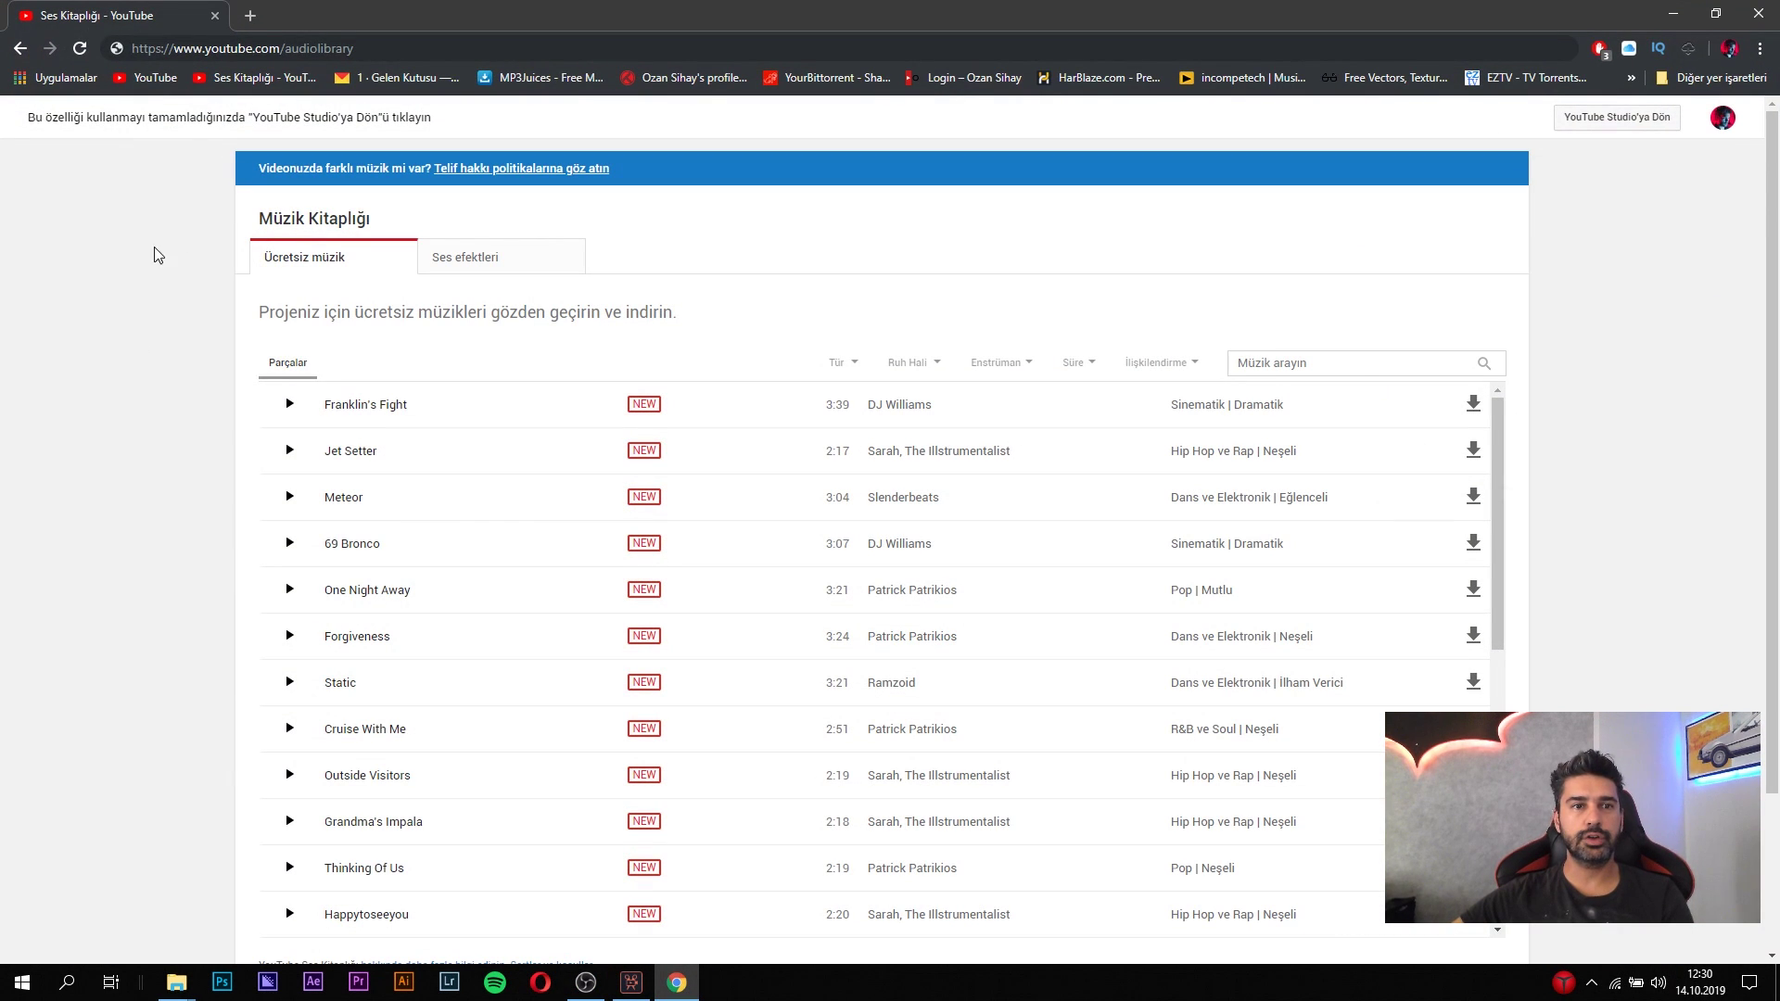
left_click(214, 52)
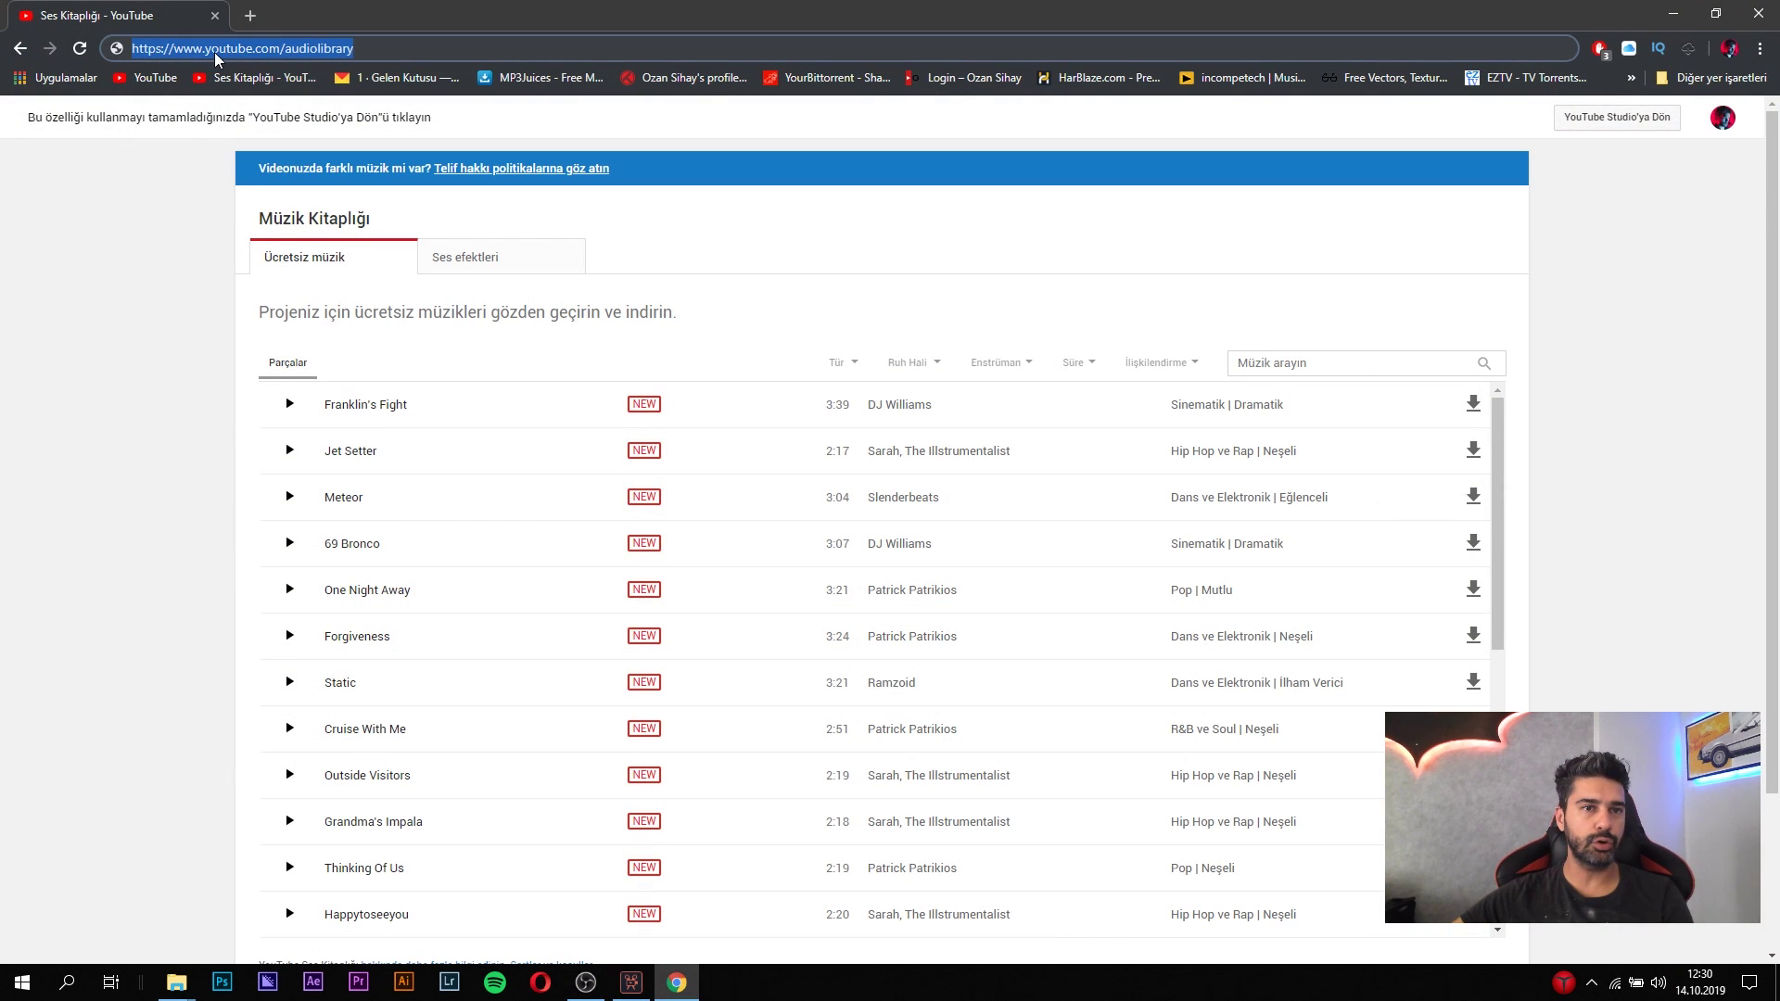
left_click(312, 53)
left_click(197, 263)
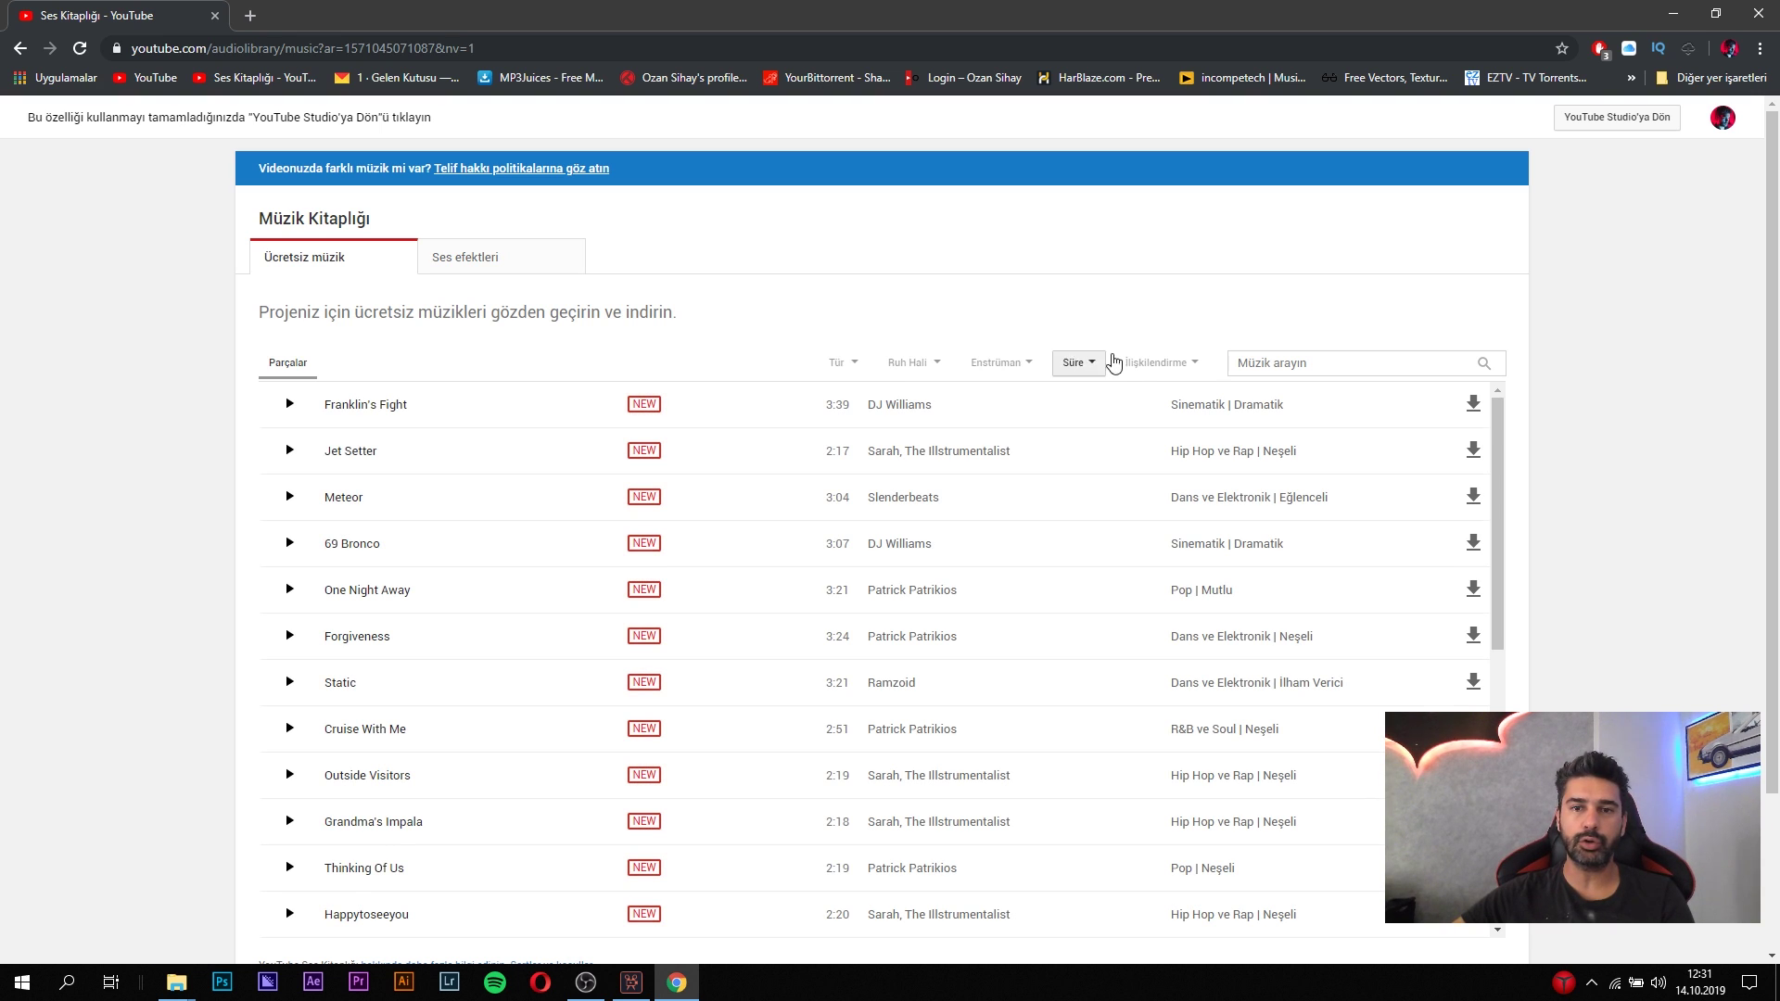
Look through the genre, mood, instrument, duration and attribution filters of the free music list without choosing any.
left_click(834, 366)
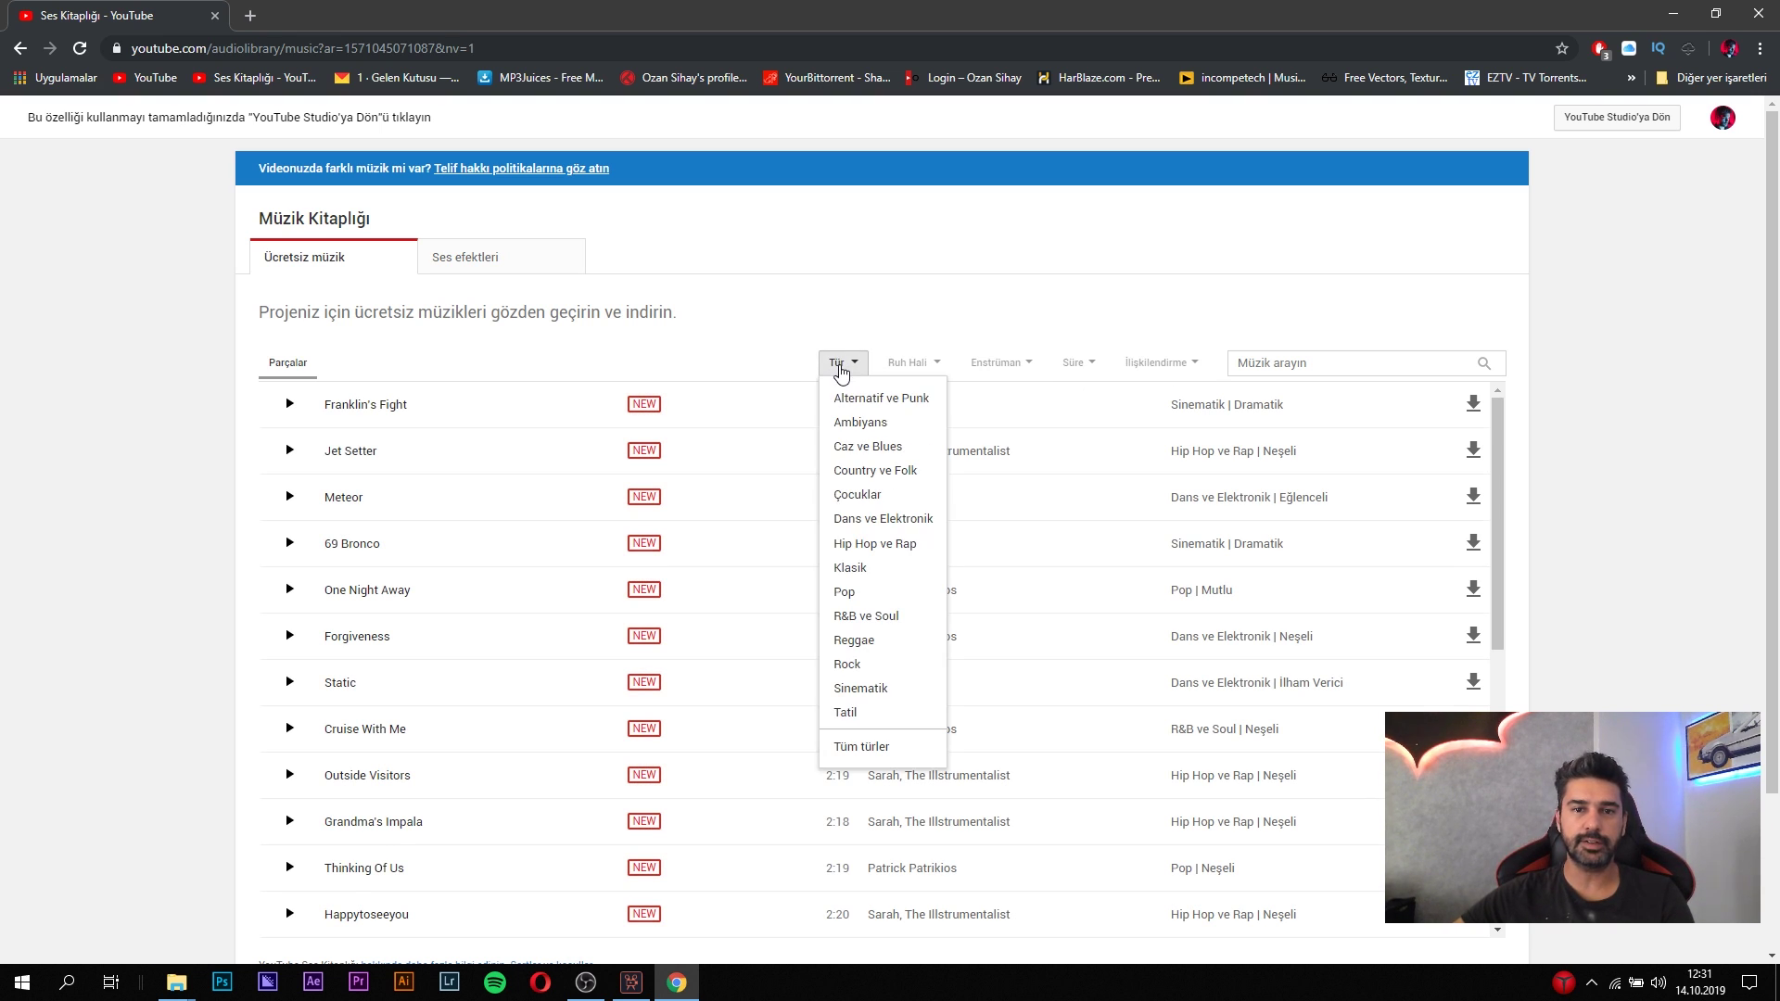
left_click(820, 323)
left_click(837, 362)
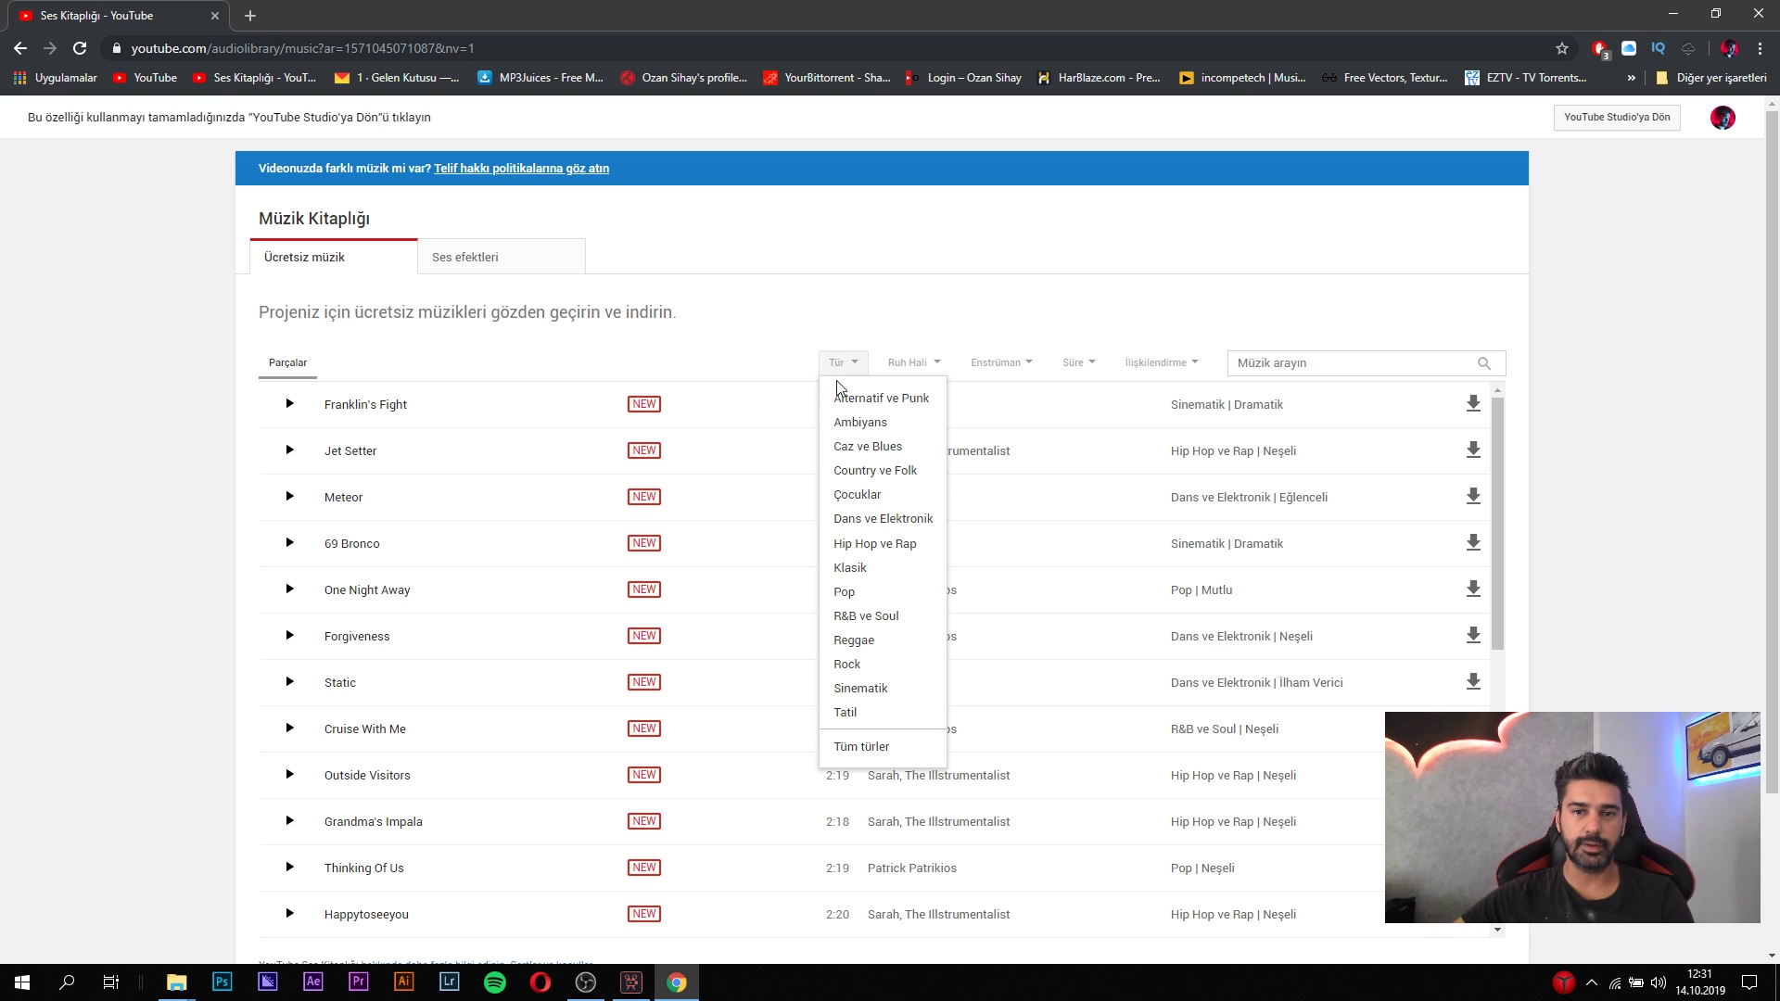
left_click(911, 362)
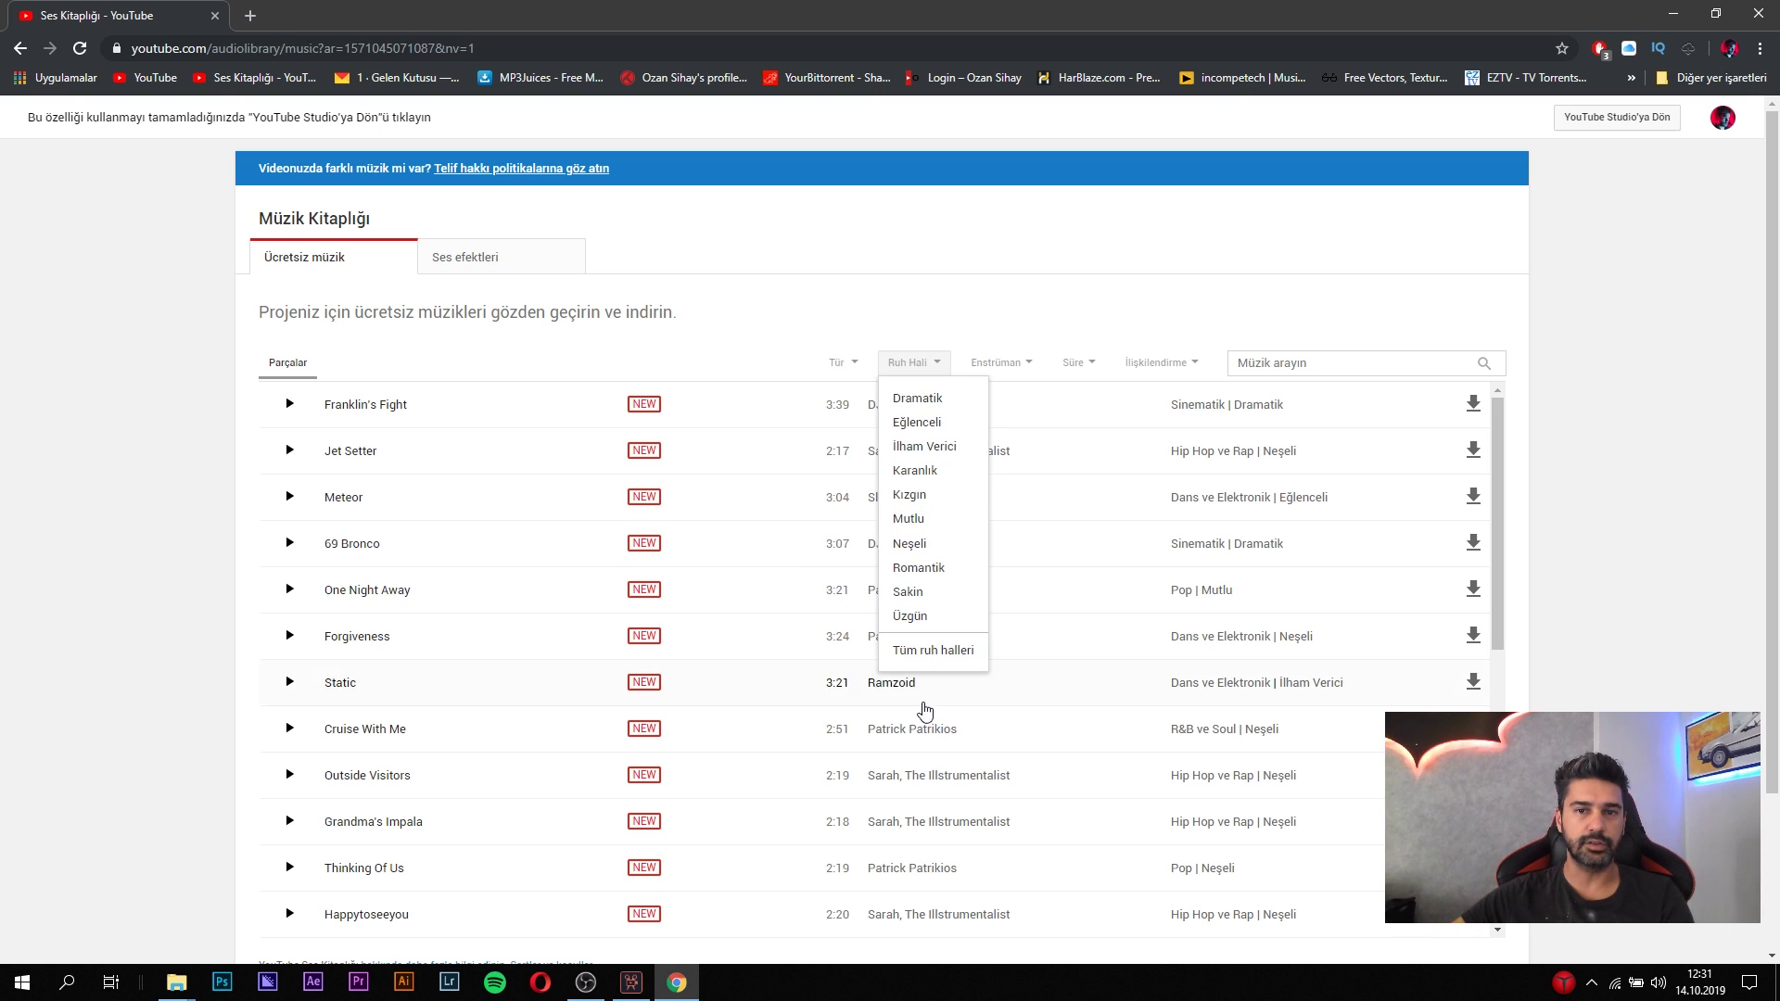
left_click(1006, 366)
left_click(1078, 363)
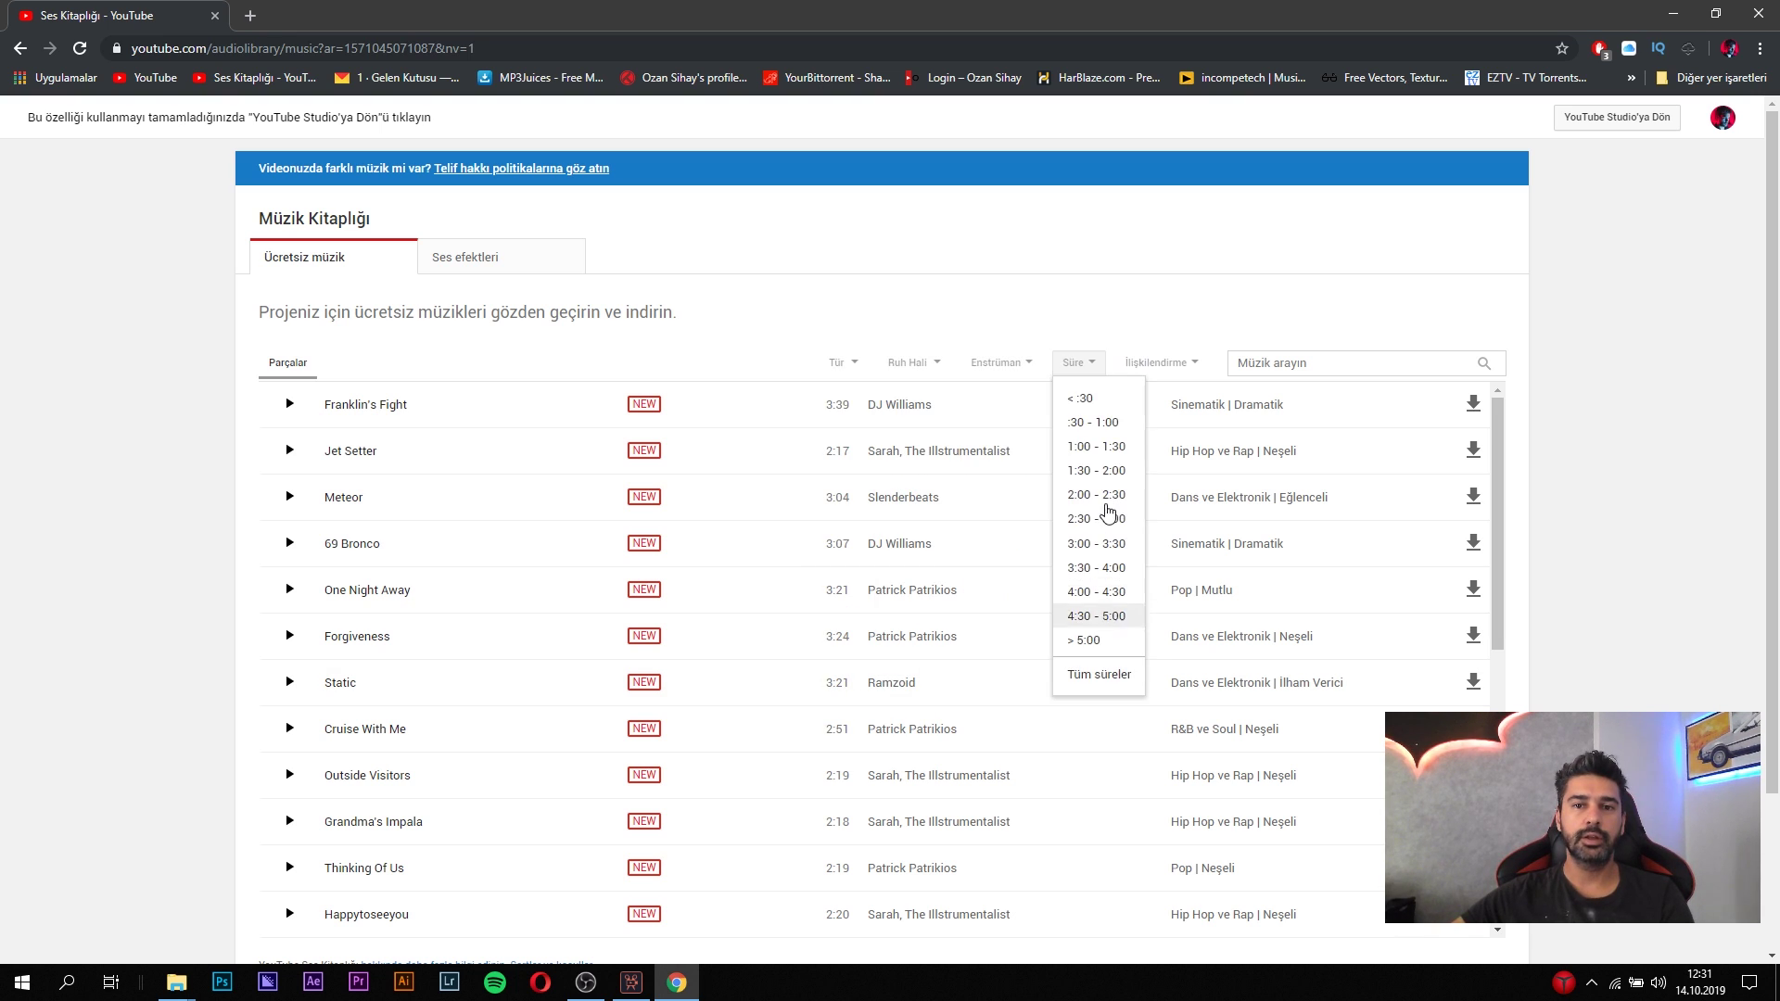
left_click(1173, 363)
left_click(1148, 308)
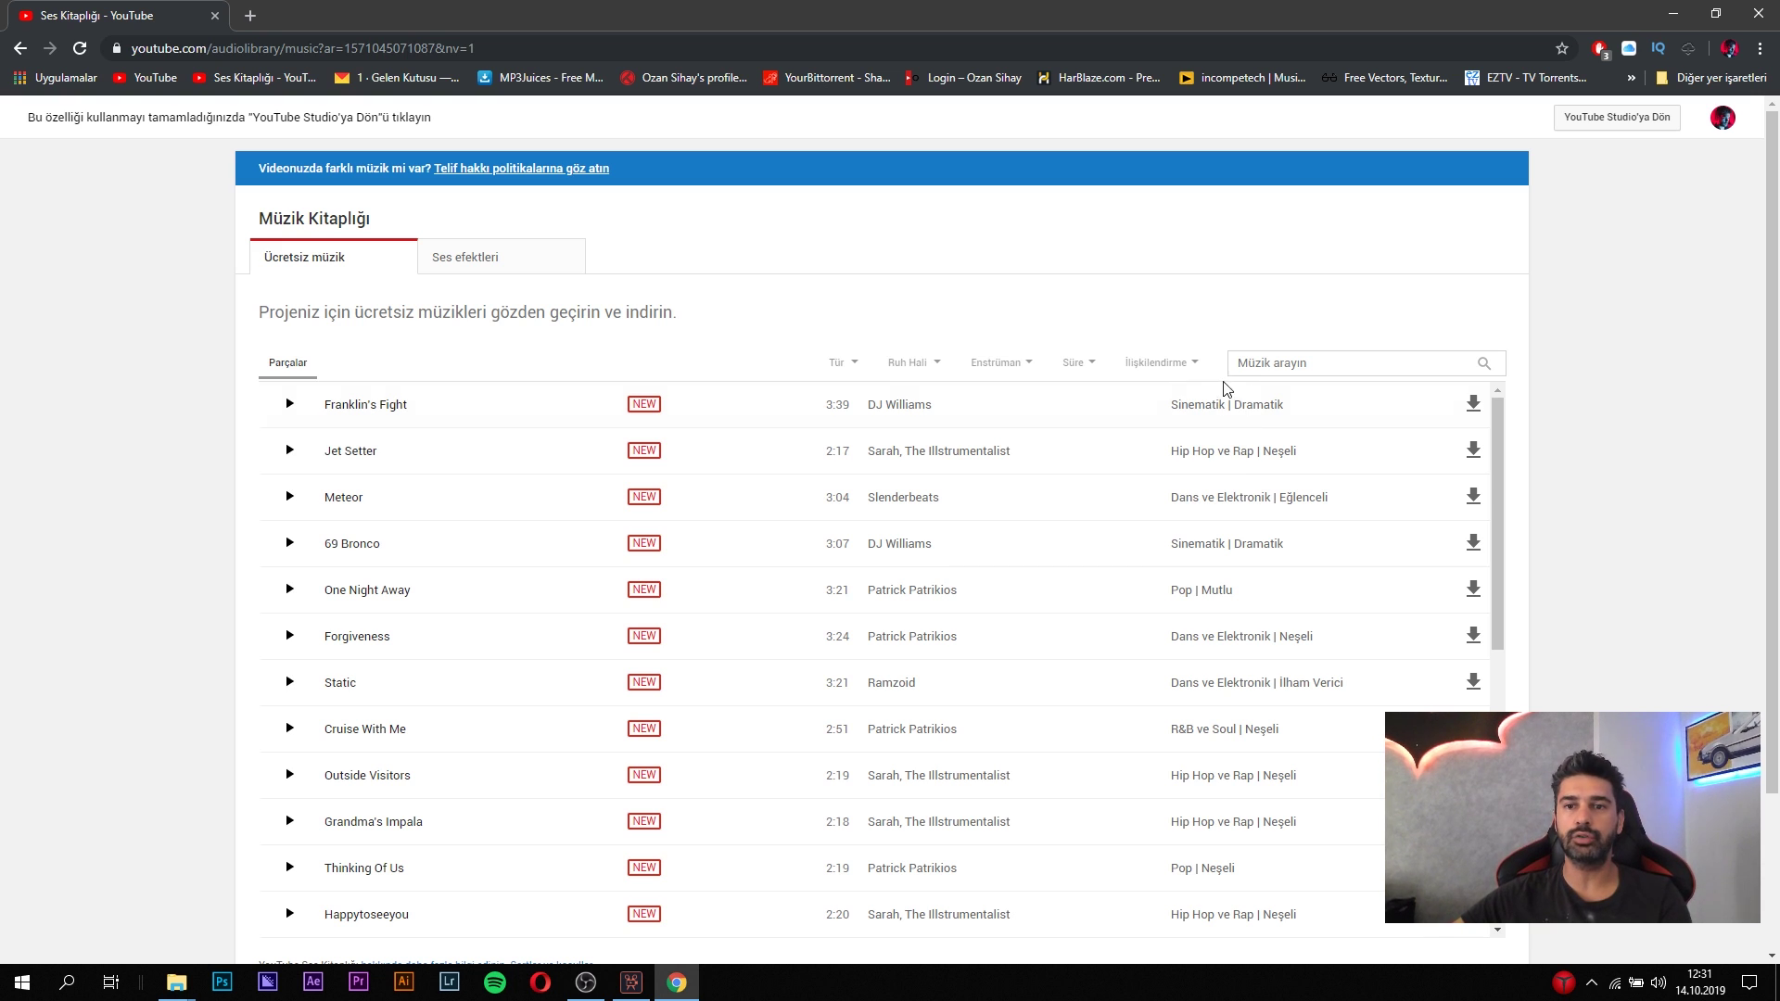
Search the free music library for "dubstep".
left_click(1301, 363)
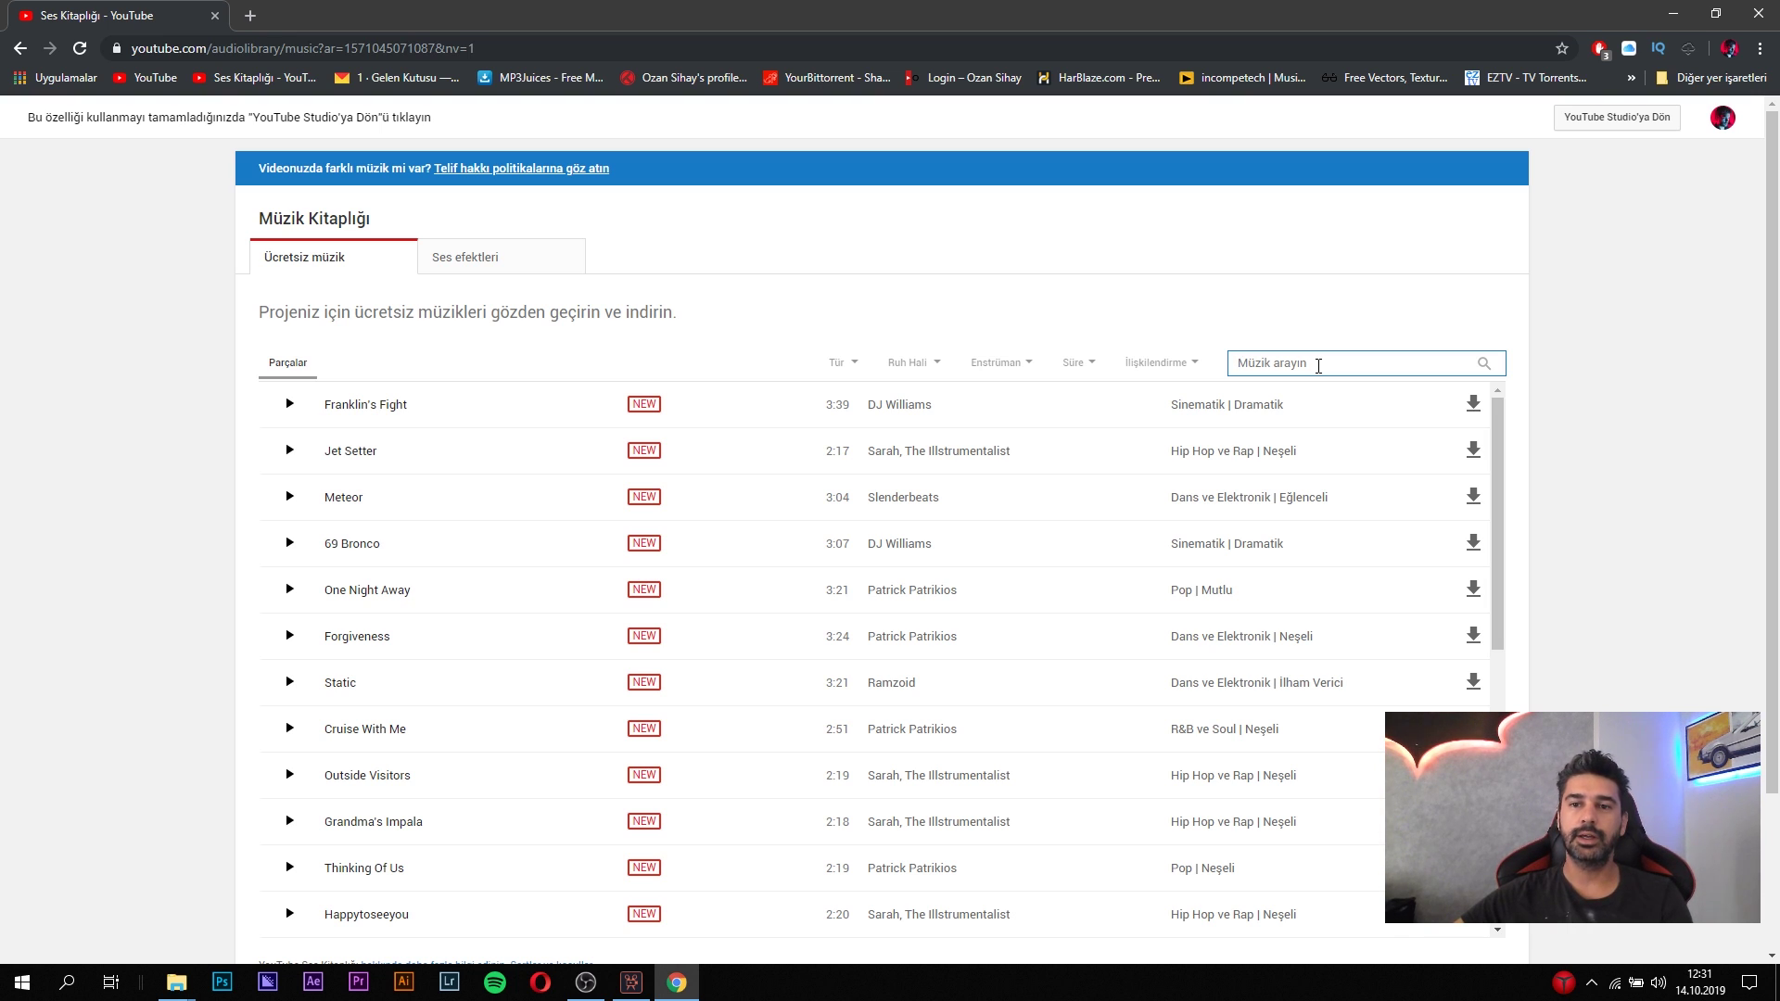
left_click(1037, 280)
left_click(1252, 359)
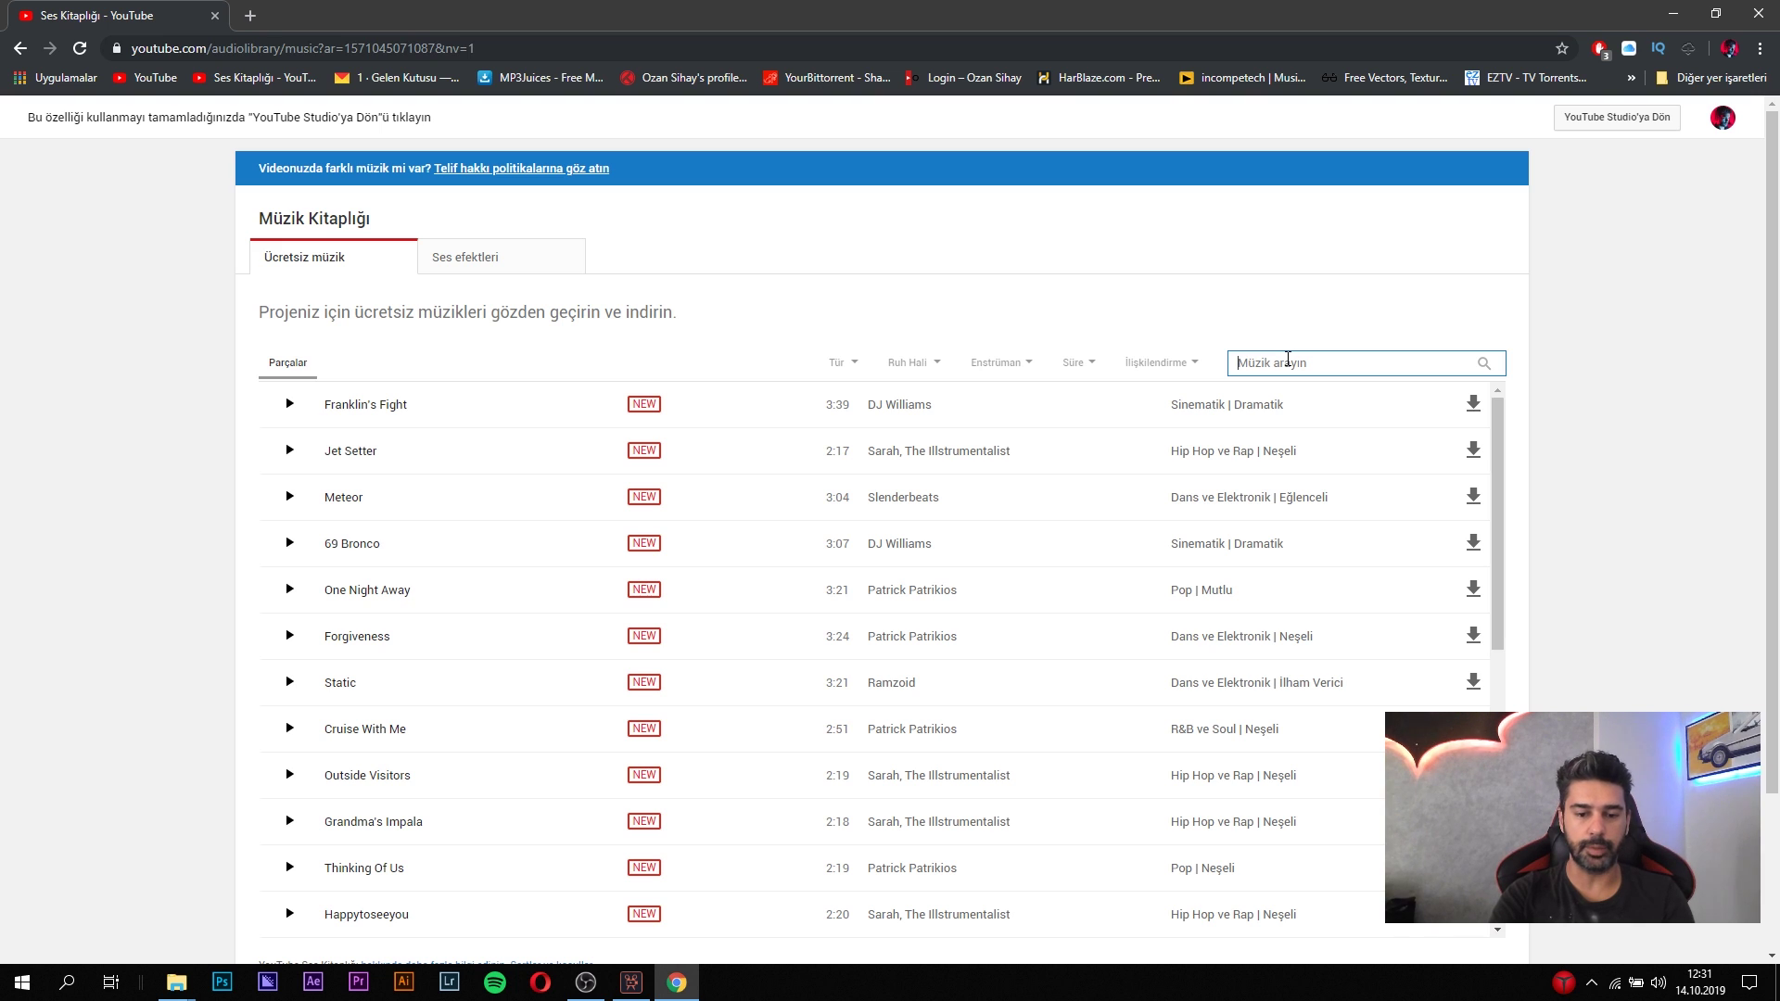
type("dubstep")
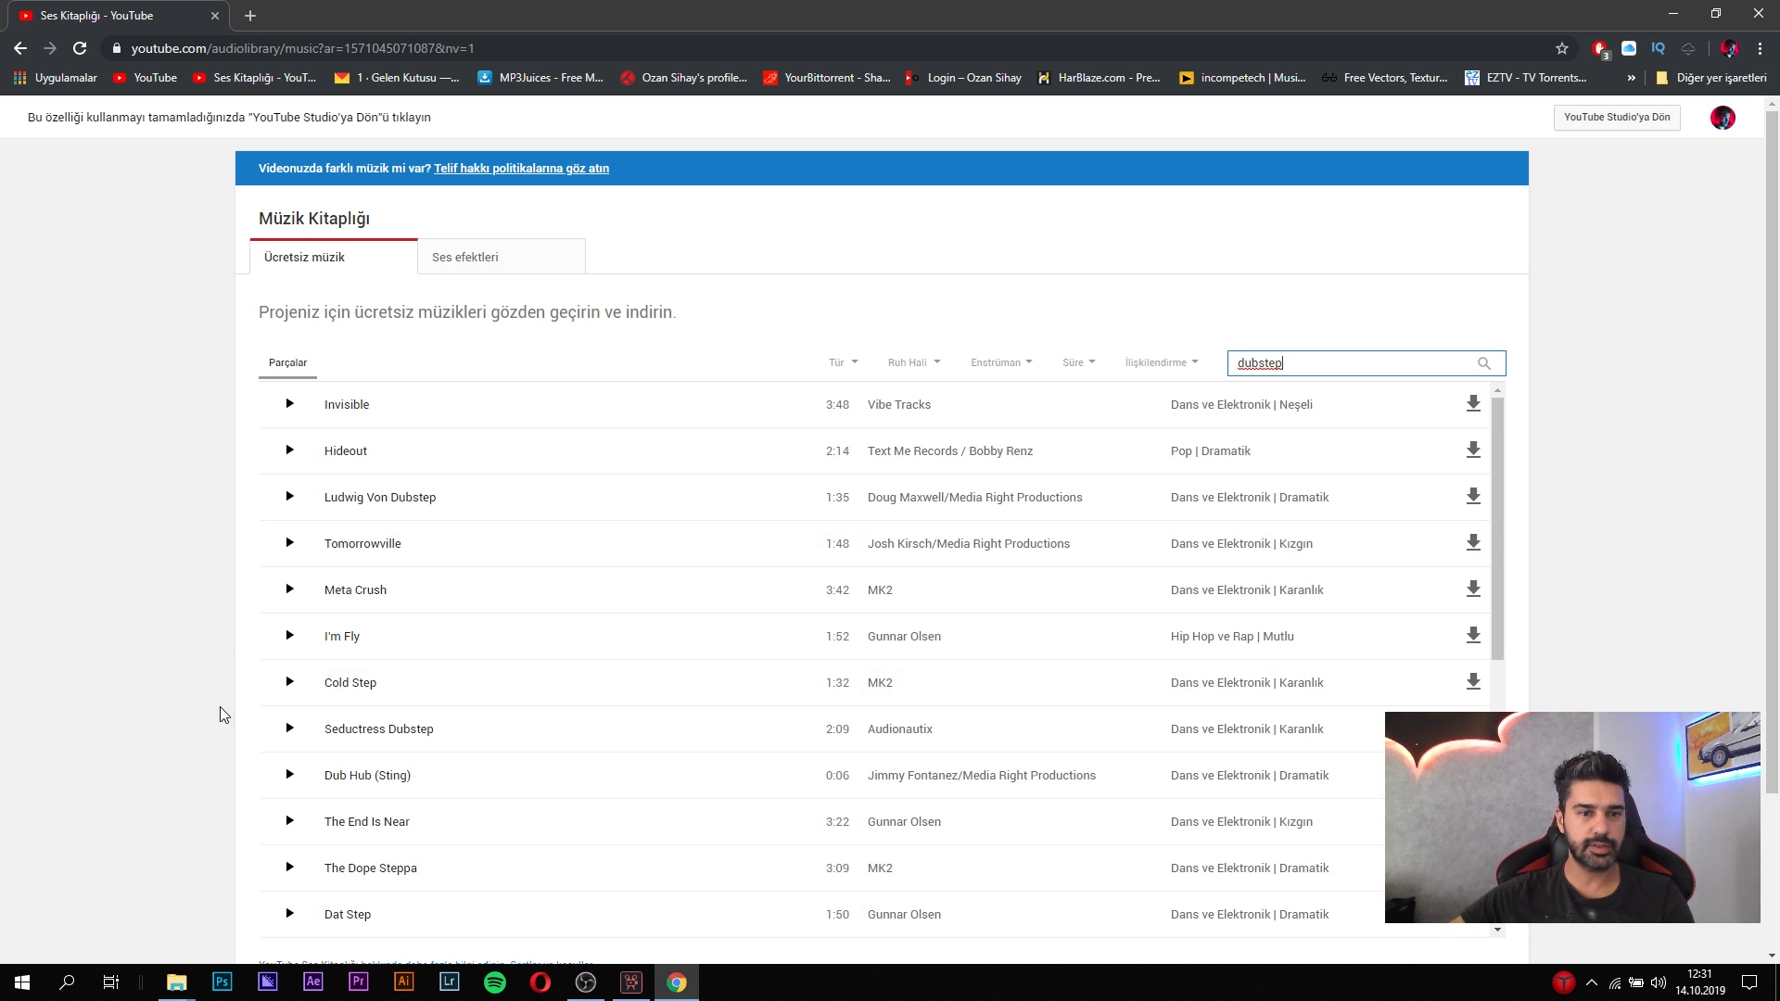
Preview the track Cold Step by MK2, skipping ahead to a further part of it before stopping playback.
left_click(459, 686)
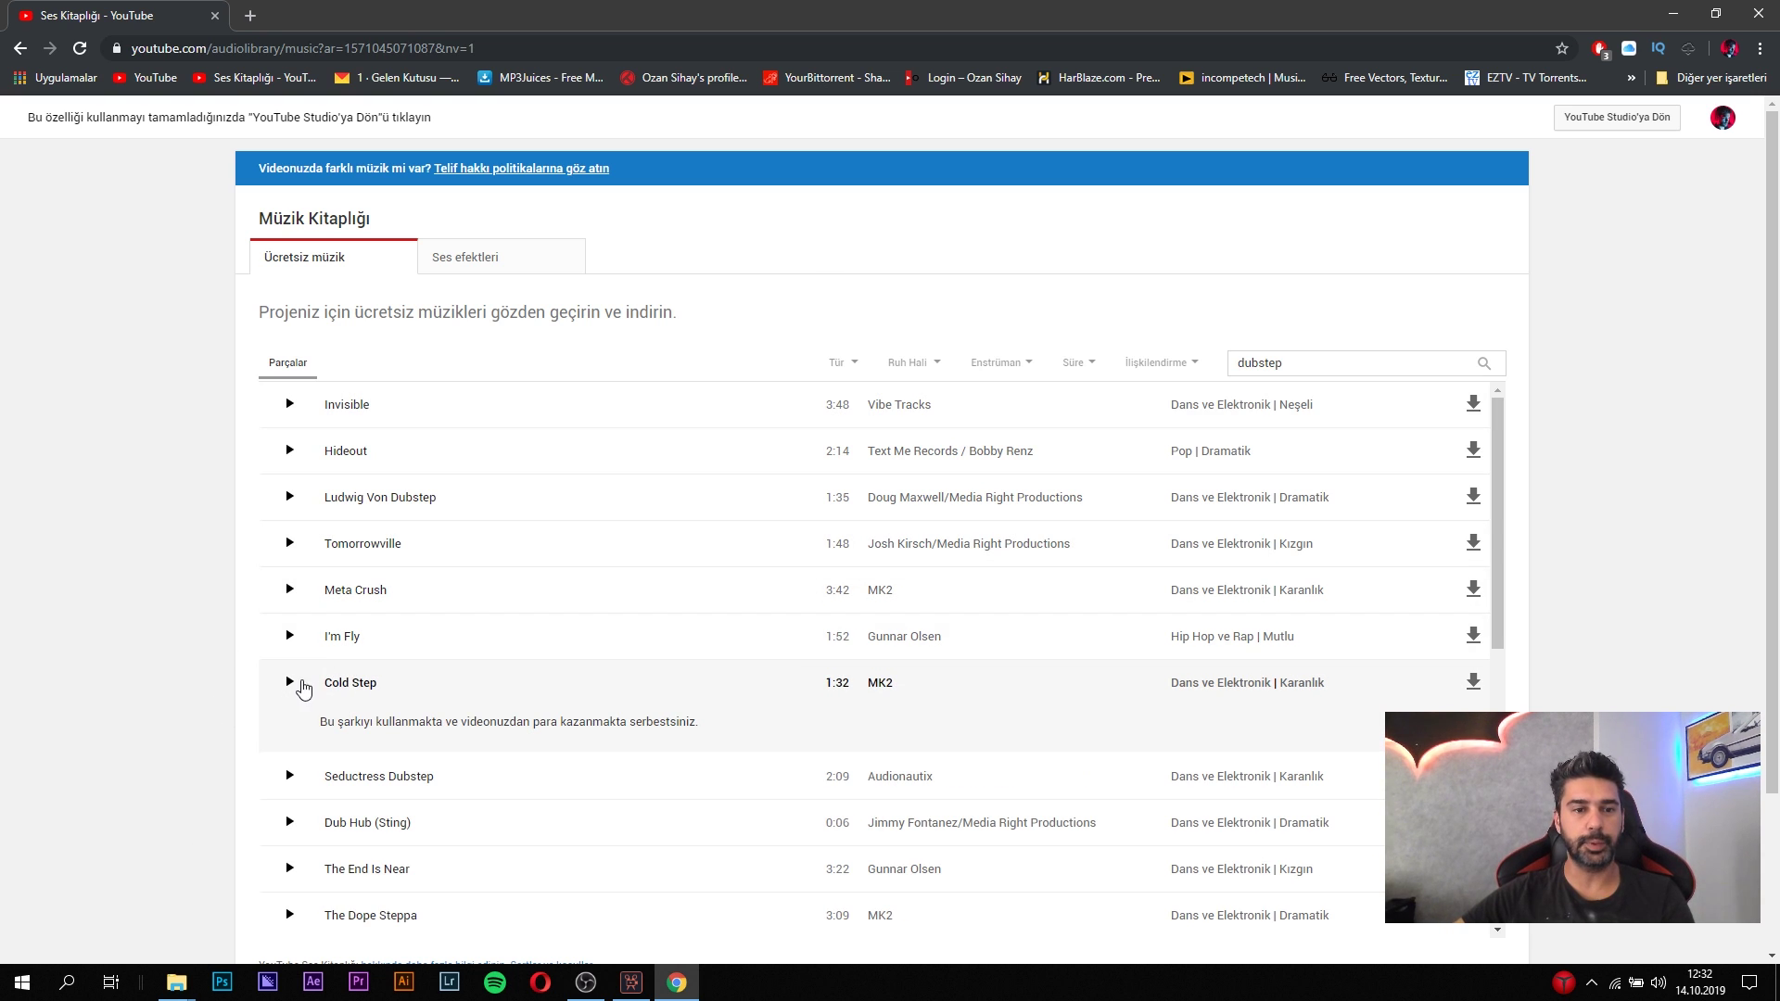
left_click(288, 690)
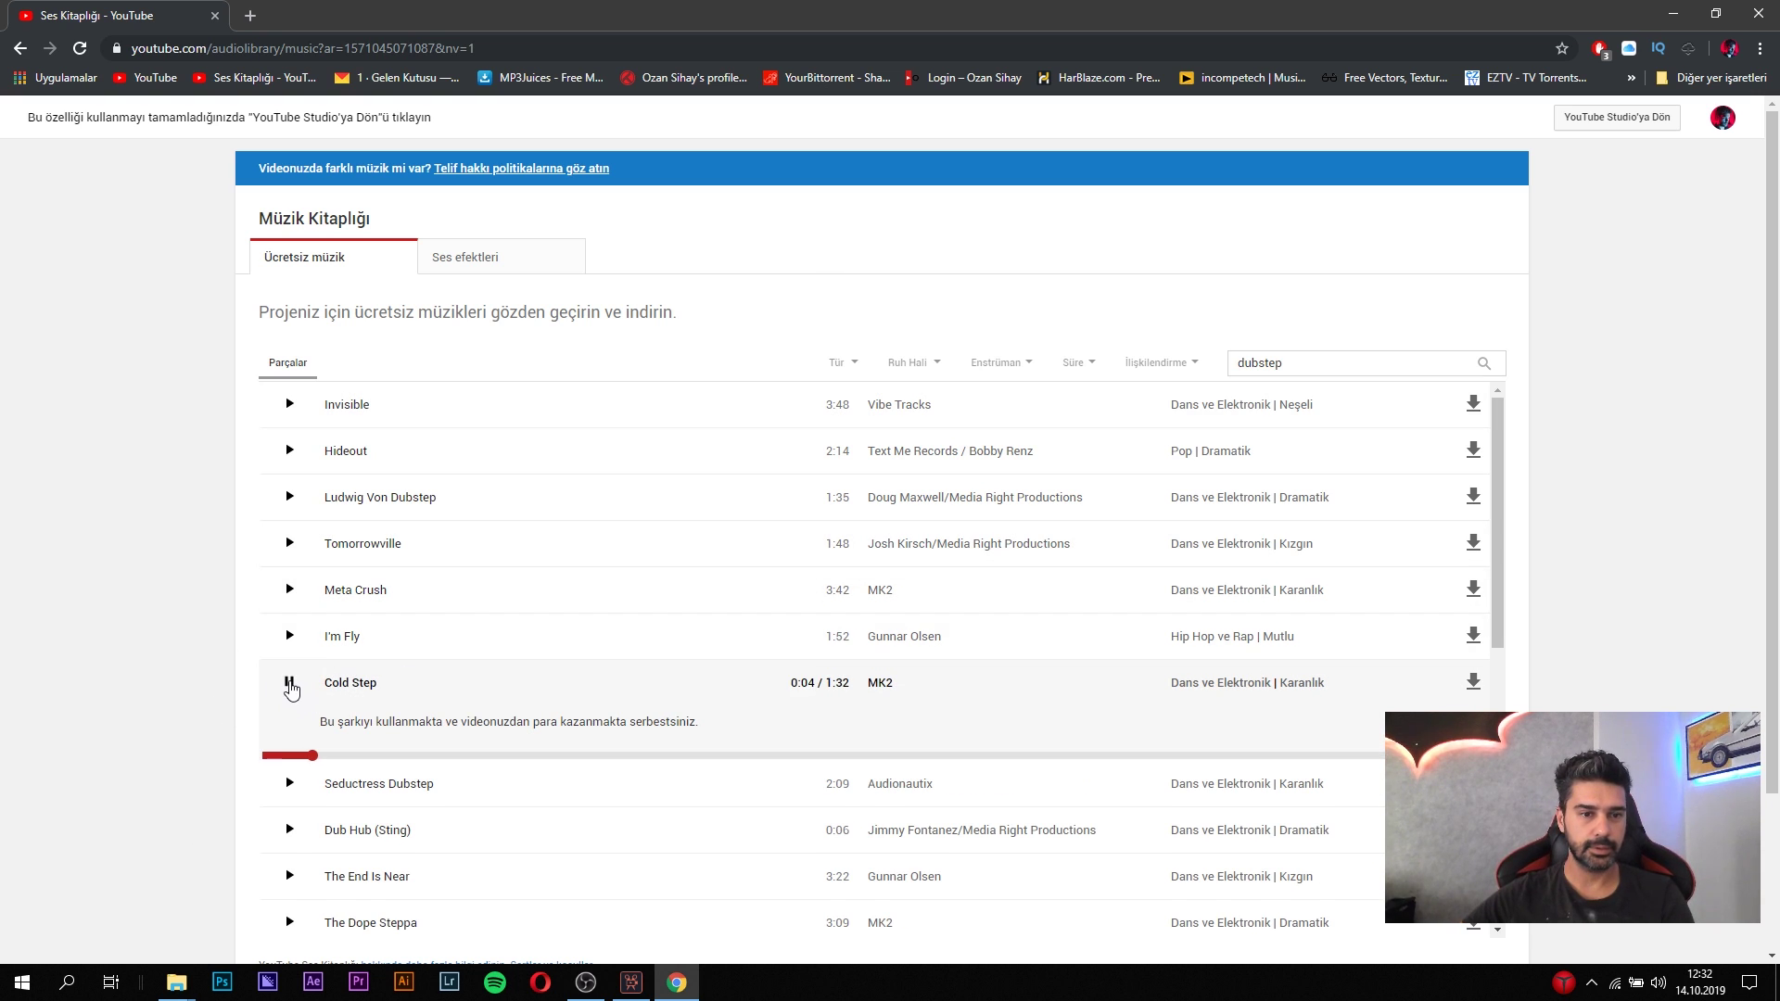
left_click(511, 756)
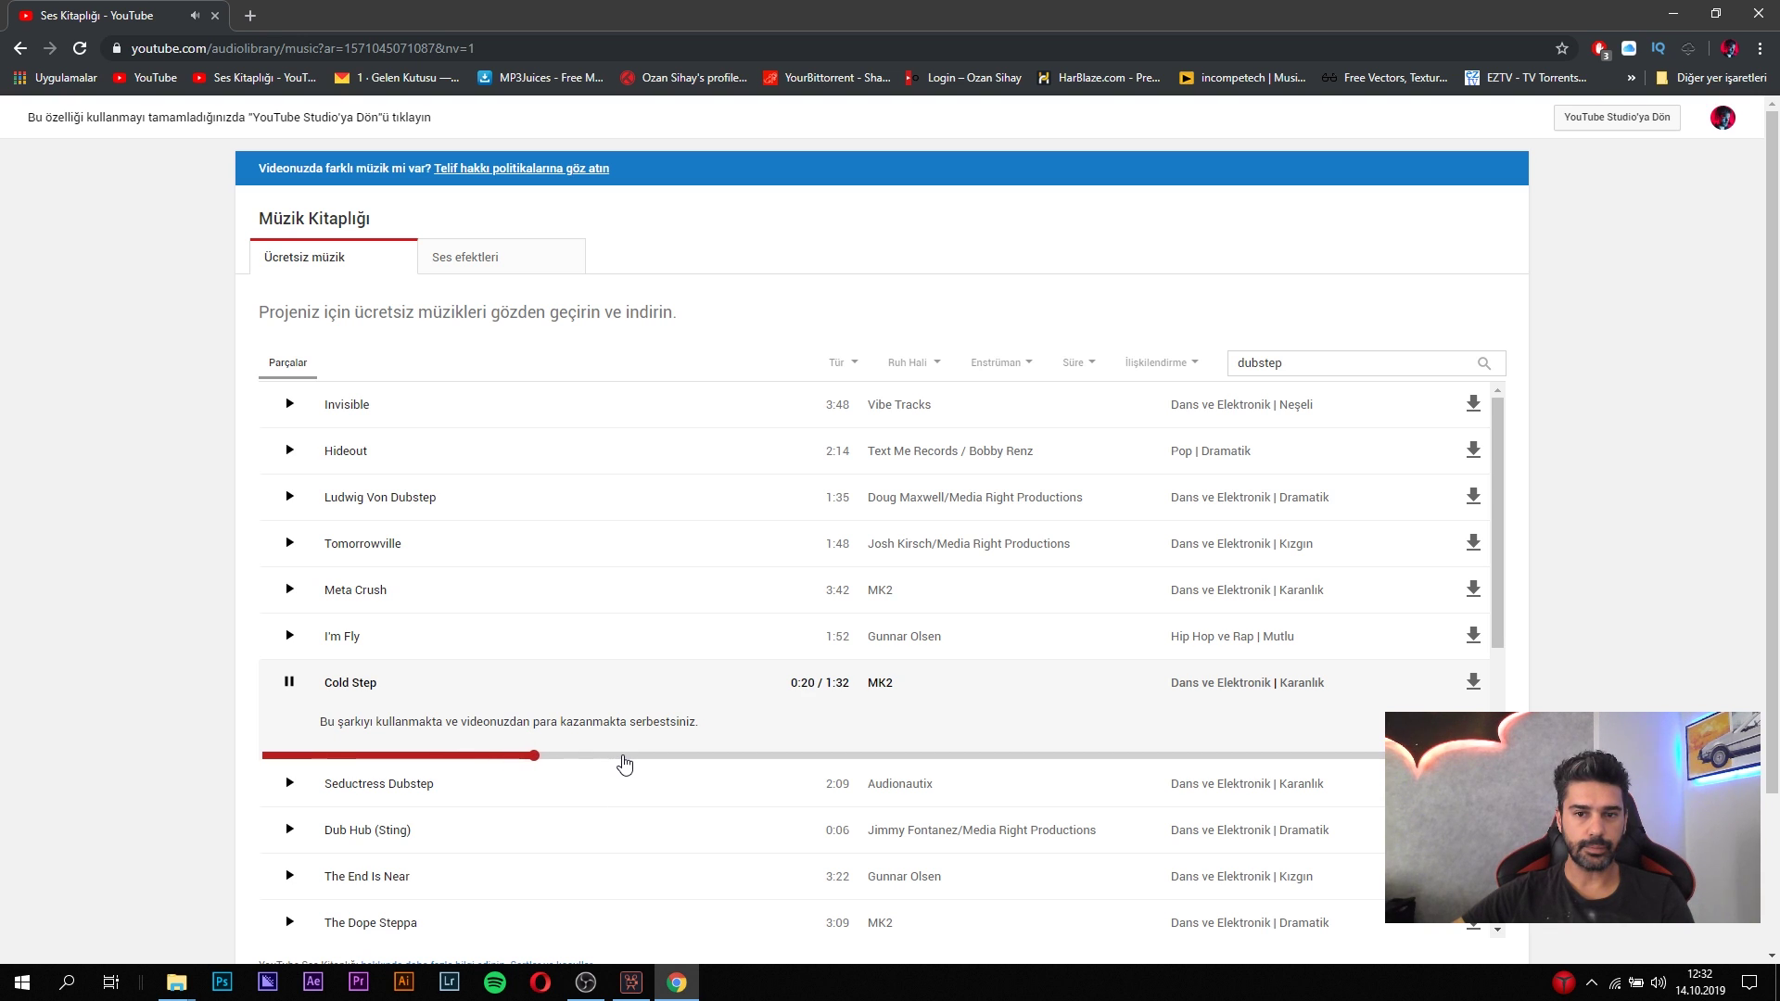
left_click(289, 686)
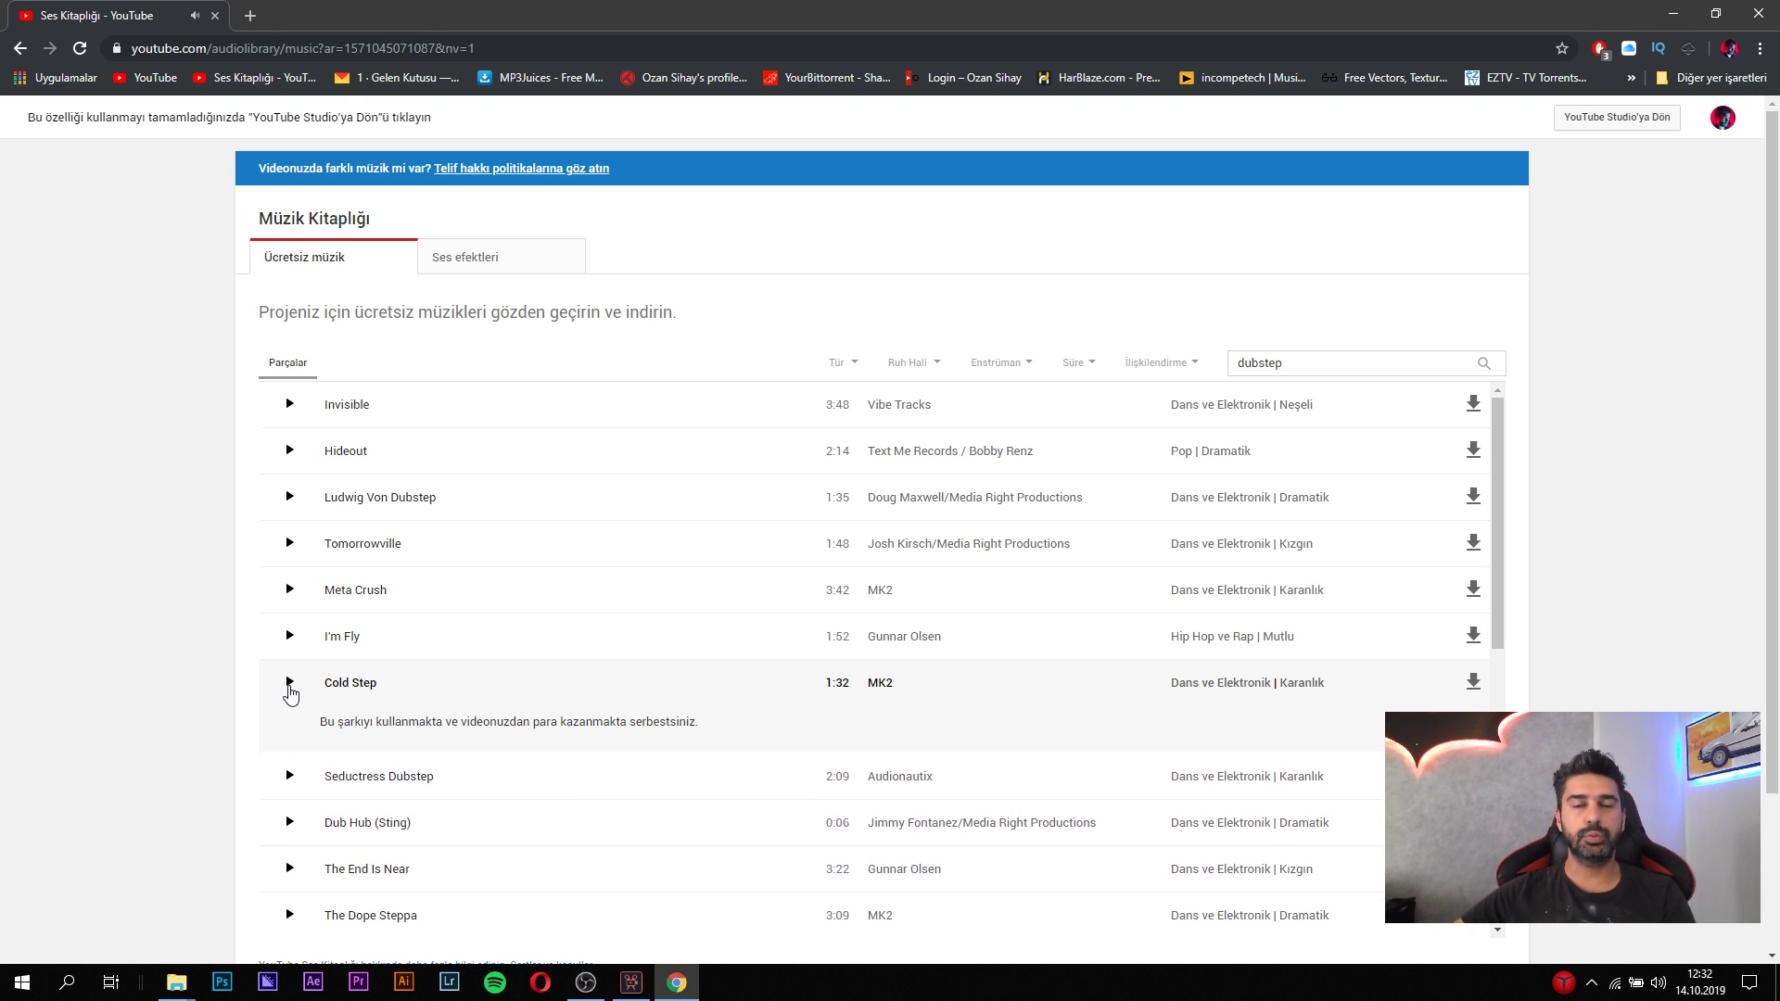
Download Cold Step and add Cold_Step (2).mp3 to the audio track at the start of the timeline in Movavi Video Editor Plus.
left_click(1473, 685)
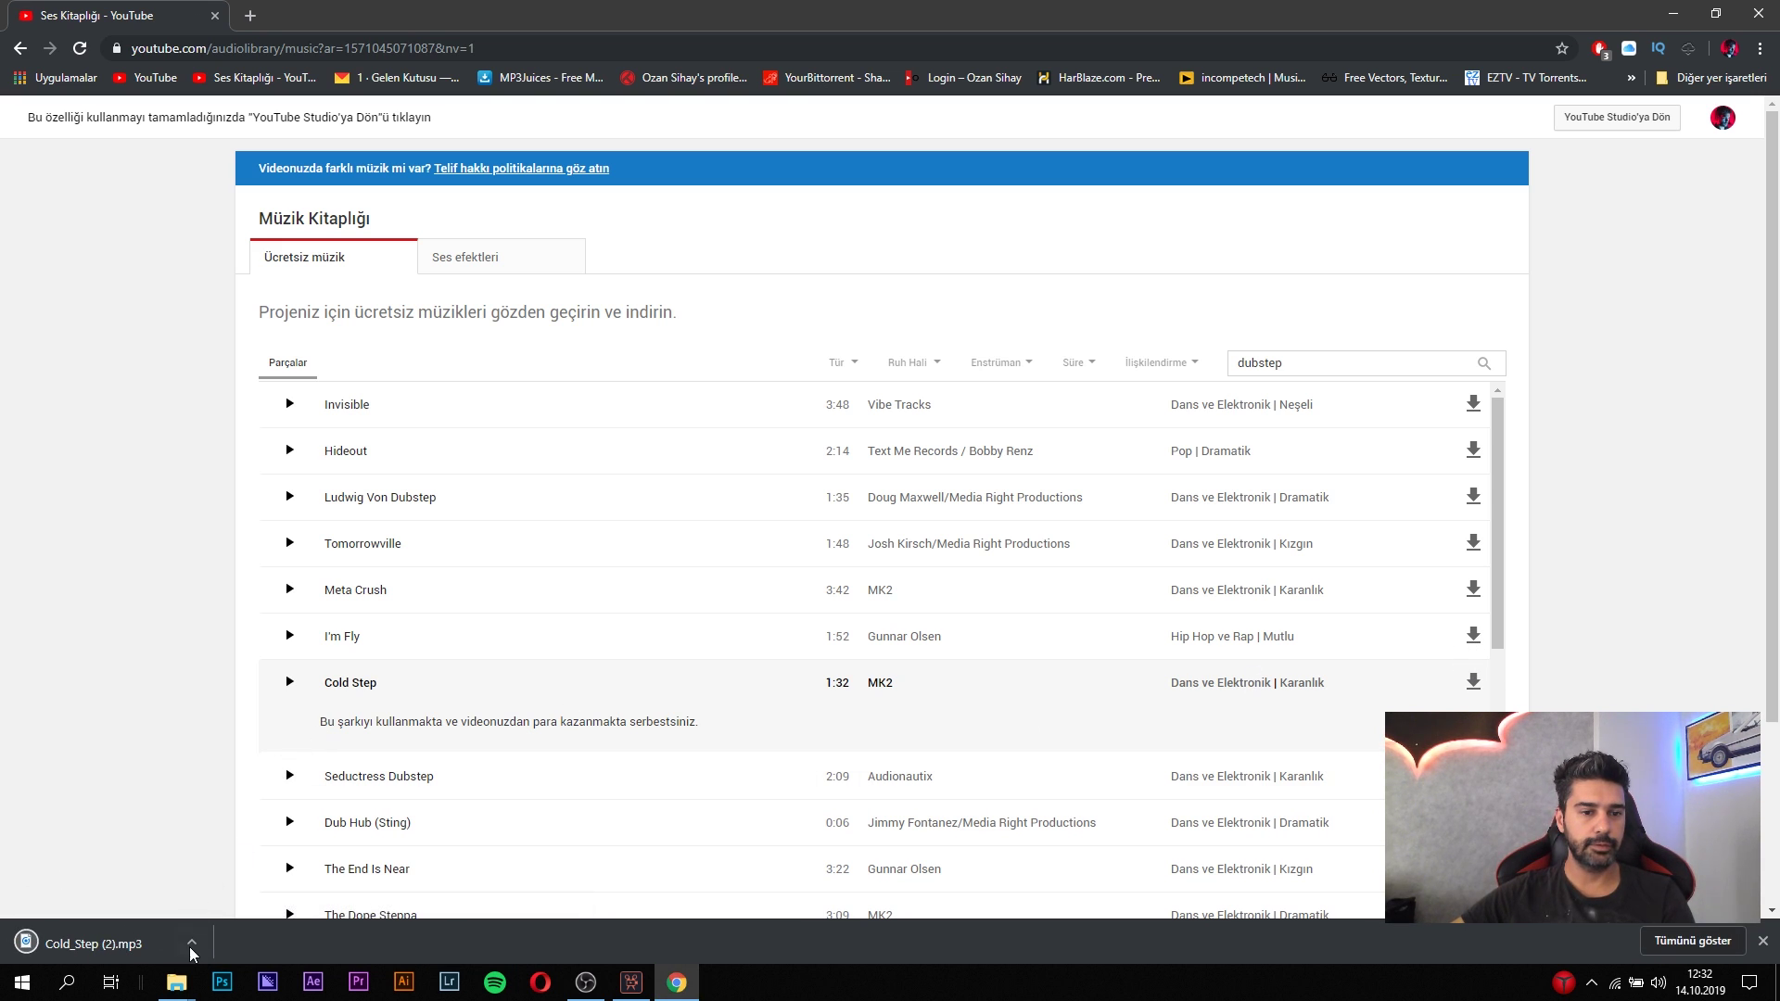
left_click(190, 943)
left_click_drag(92, 942, 66, 744)
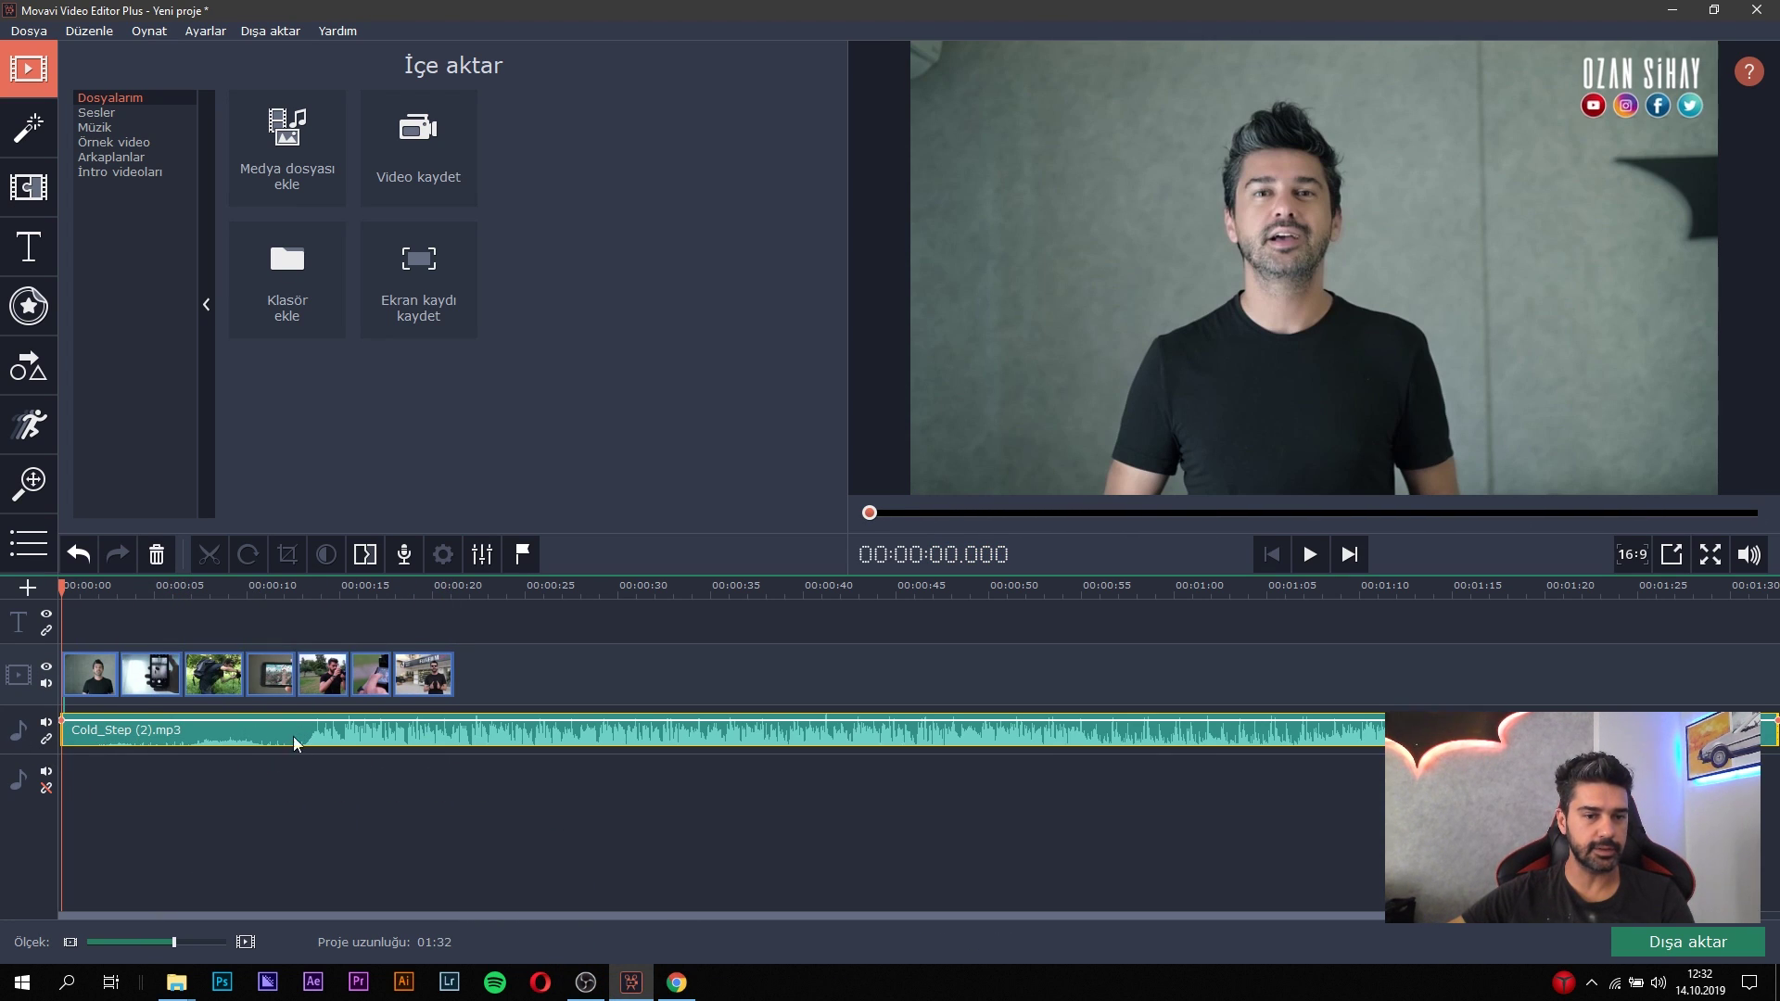
Find the wanted passage by listening through the music clip and trim its beginning off up to 00:01:07.700.
mouse_move(174, 941)
left_mouse_down()
mouse_move(148, 942)
mouse_move(164, 948)
left_mouse_up()
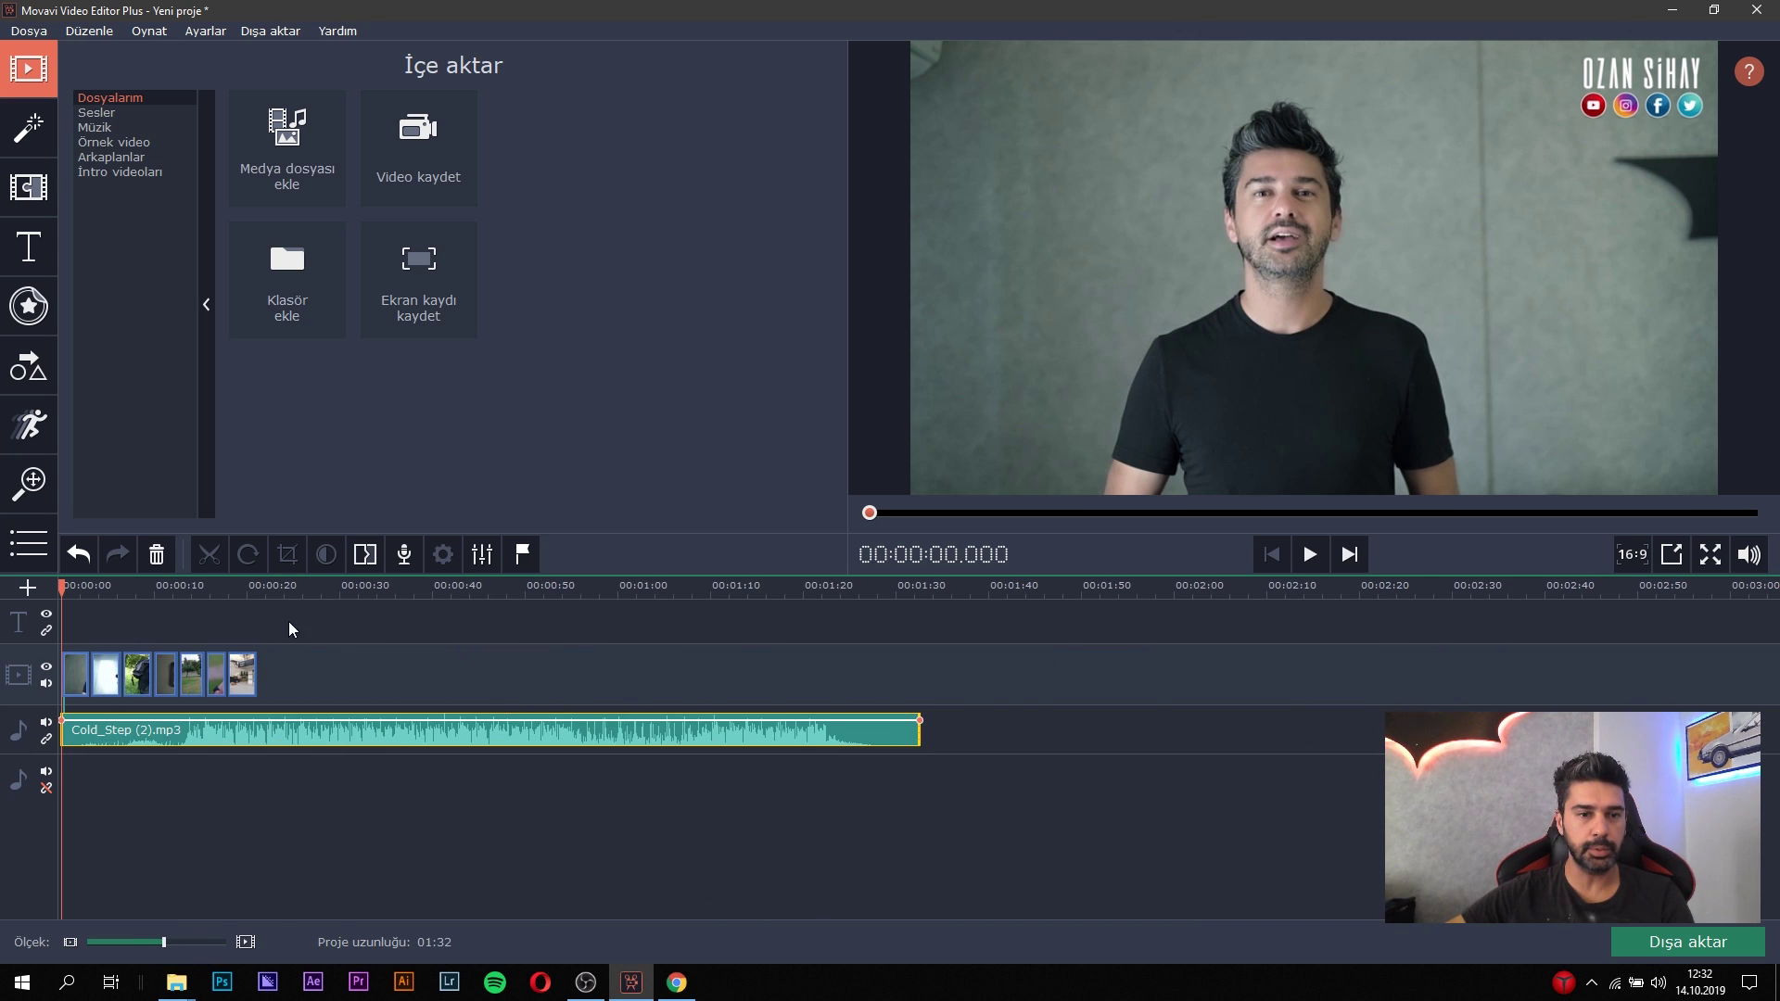
left_click_drag(288, 621, 704, 620)
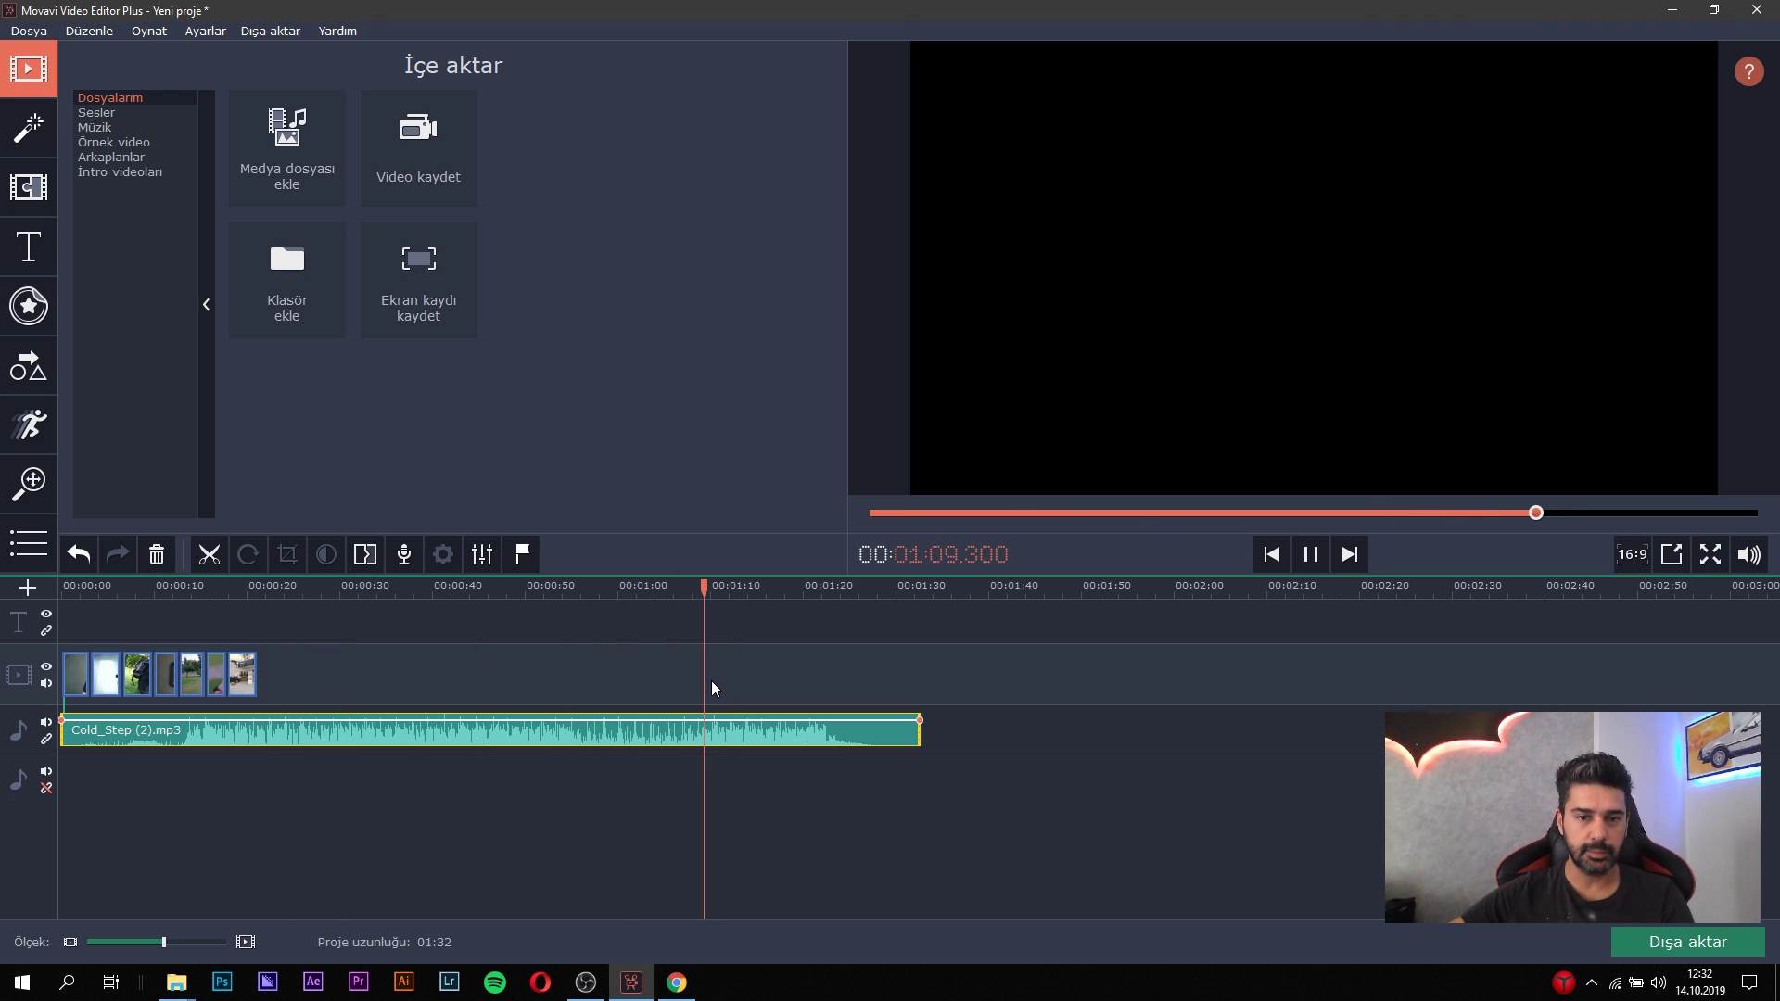
left_click(684, 585)
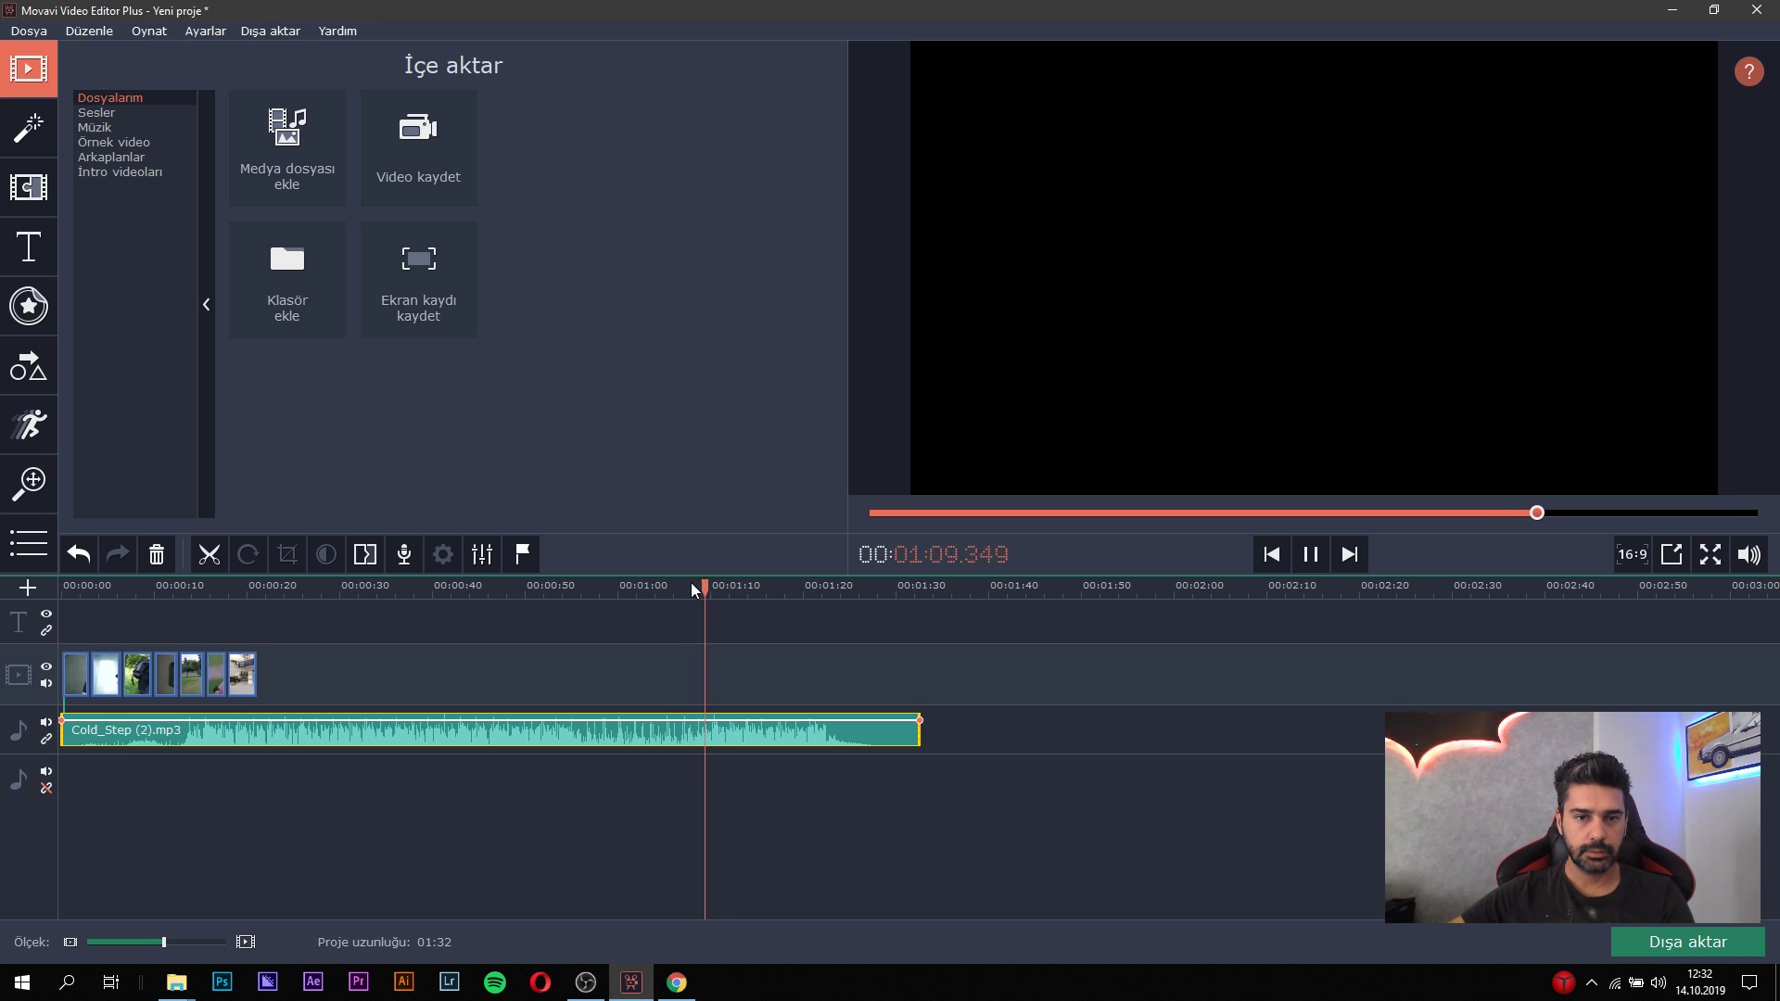
left_click_drag(692, 587, 689, 586)
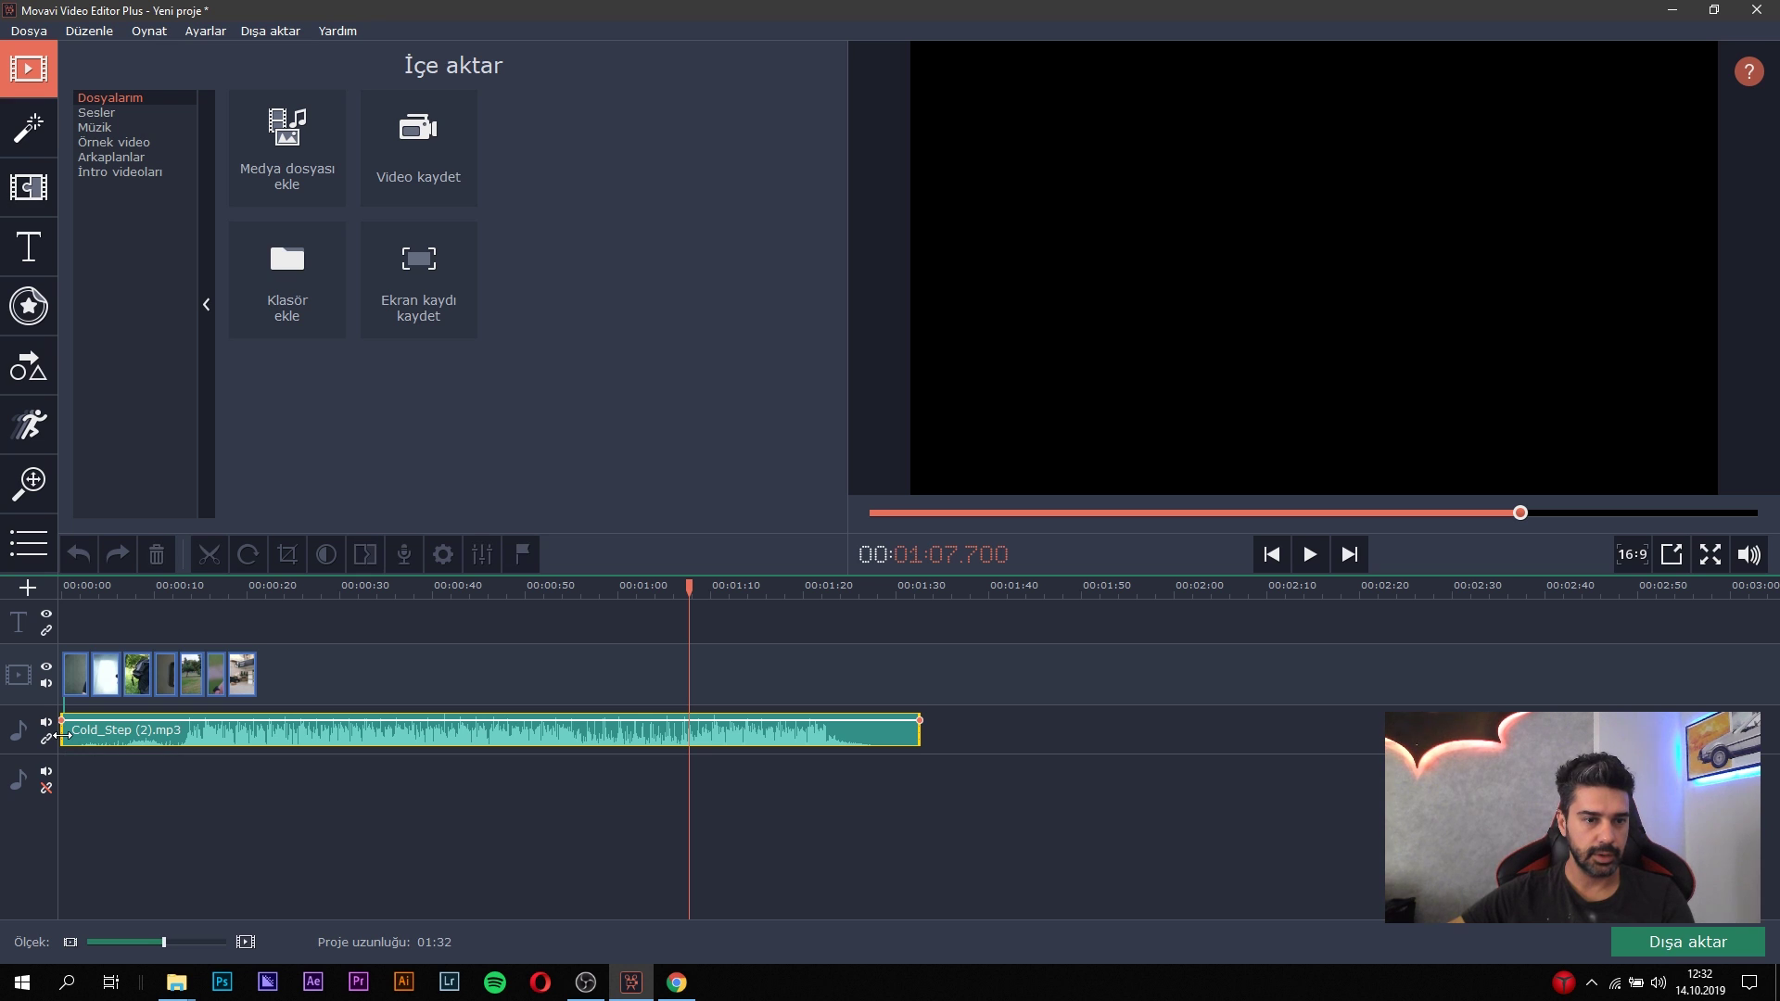
left_click_drag(62, 736, 691, 742)
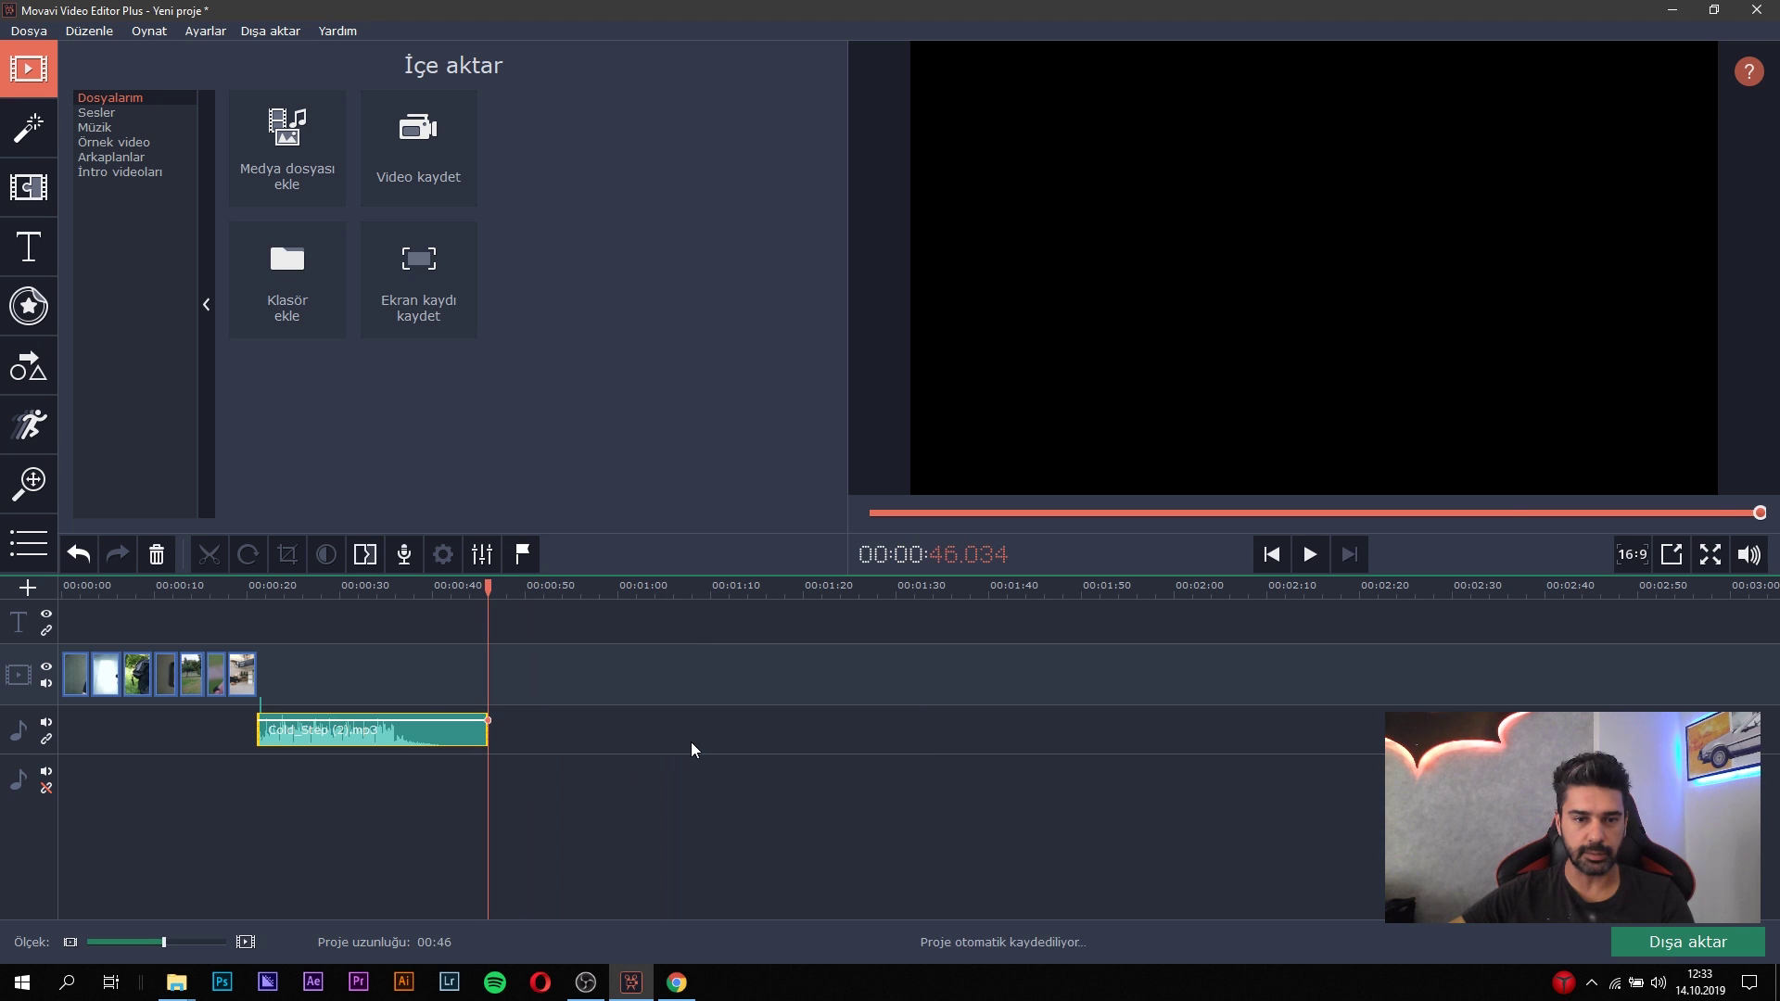
Move the trimmed music clip to the start of the timeline and play it with the video clips.
left_click(378, 734)
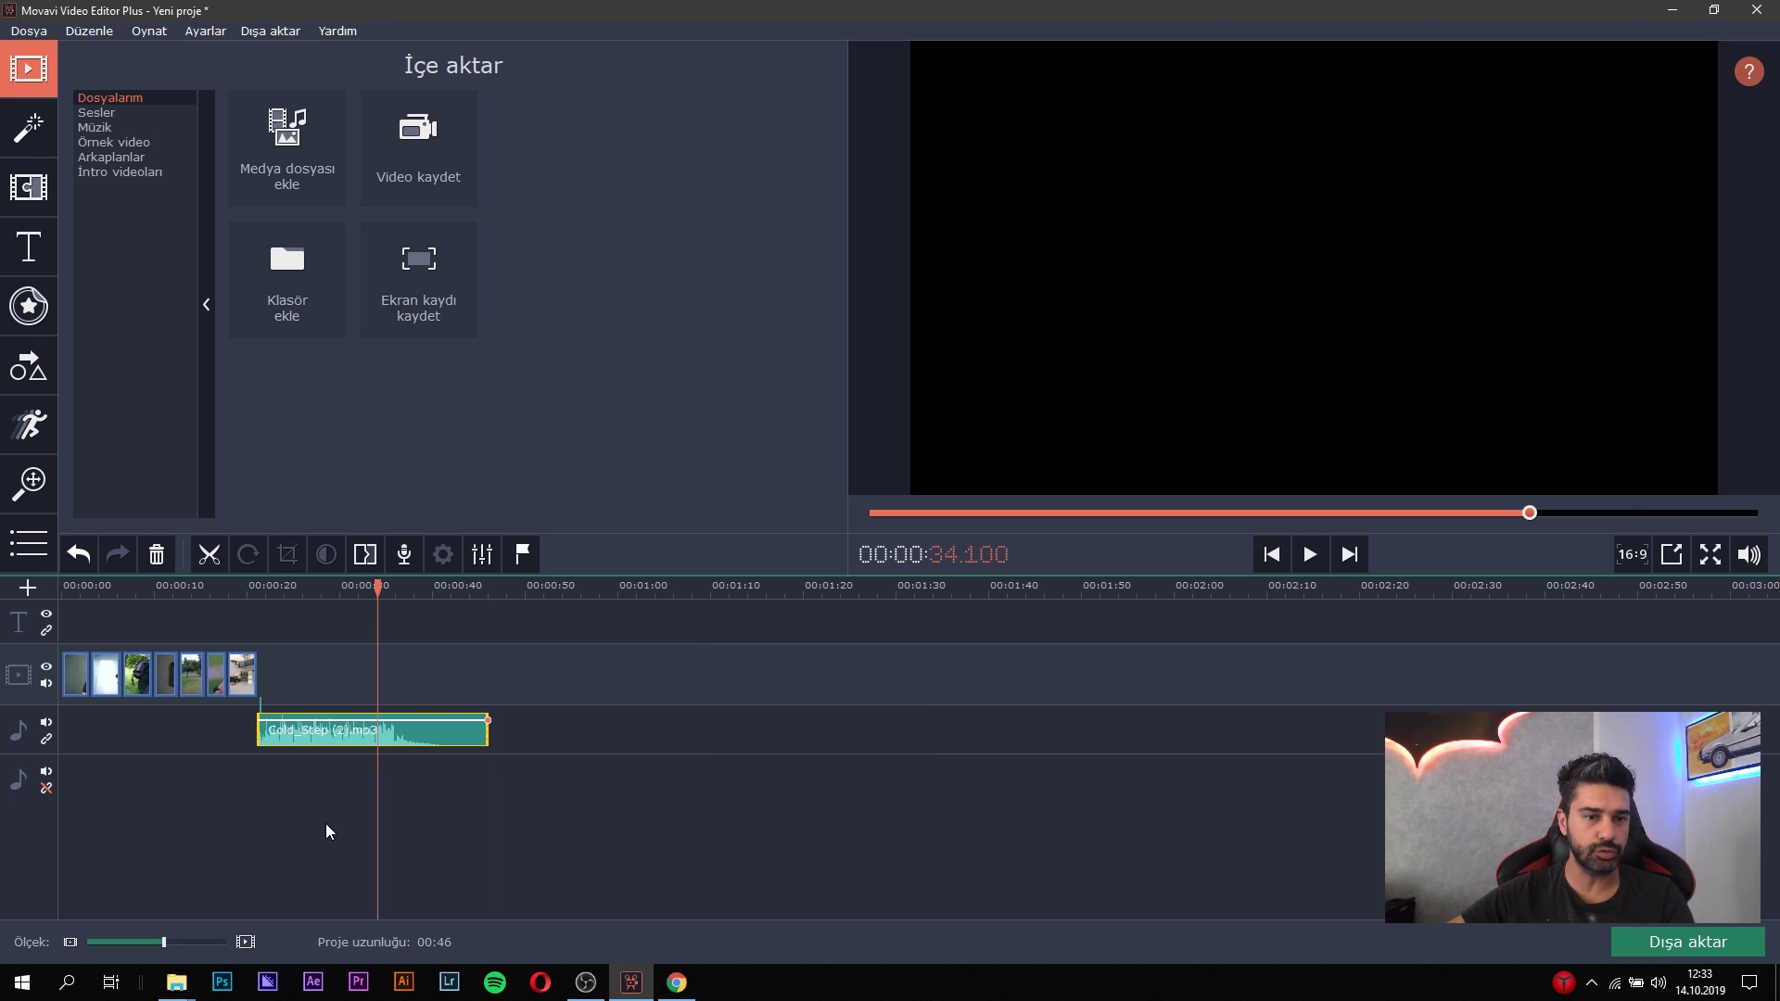
left_click_drag(334, 737, 86, 732)
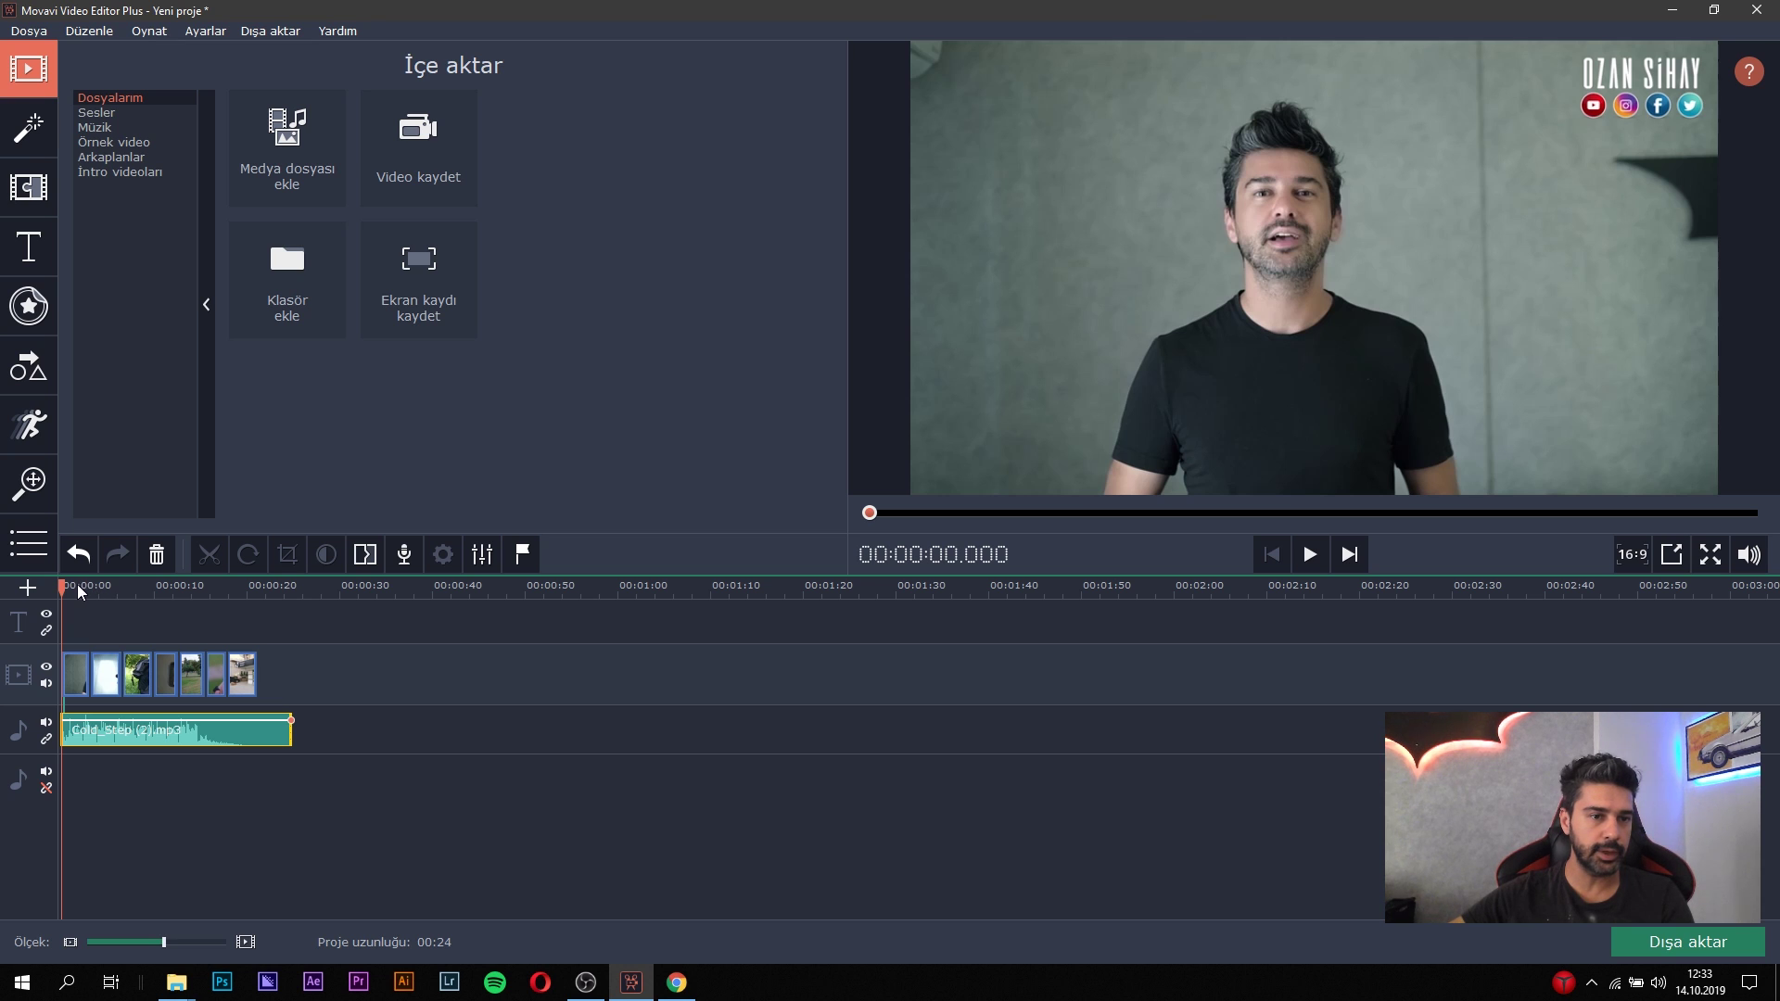
key("space")
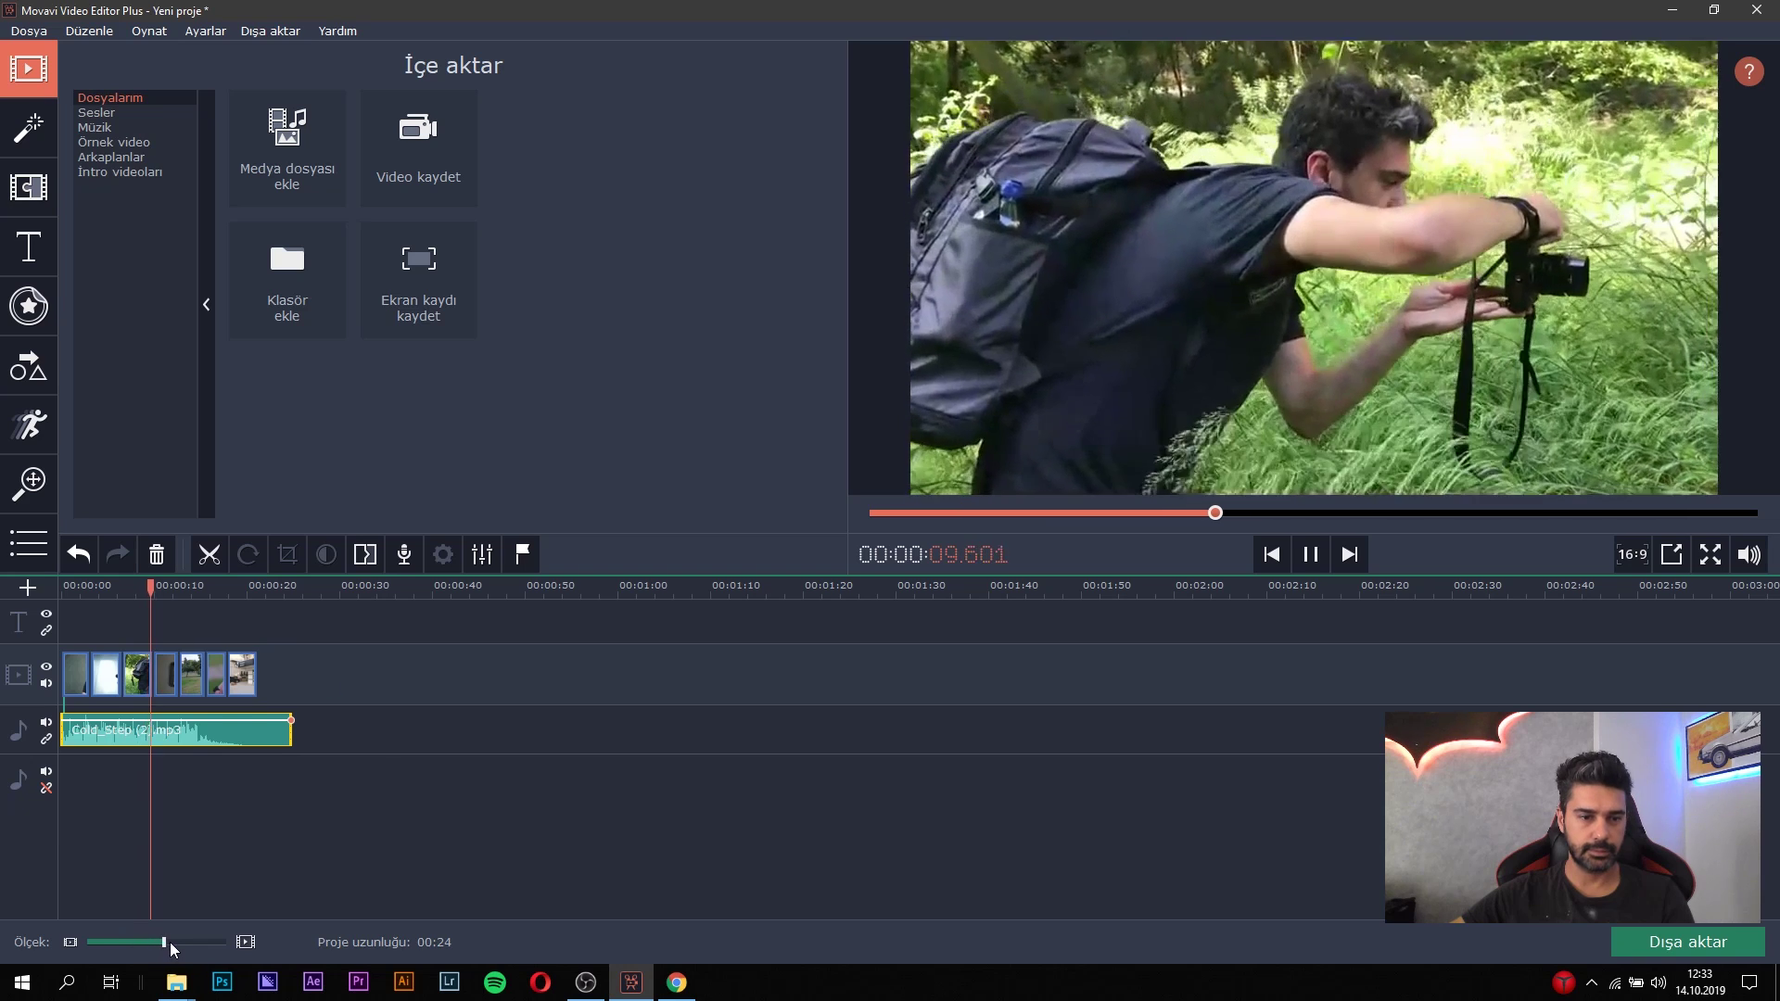
Shorten the clips on the video track to about 15 seconds in total and check the cut at several points.
left_click_drag(169, 942, 185, 942)
left_click(335, 697)
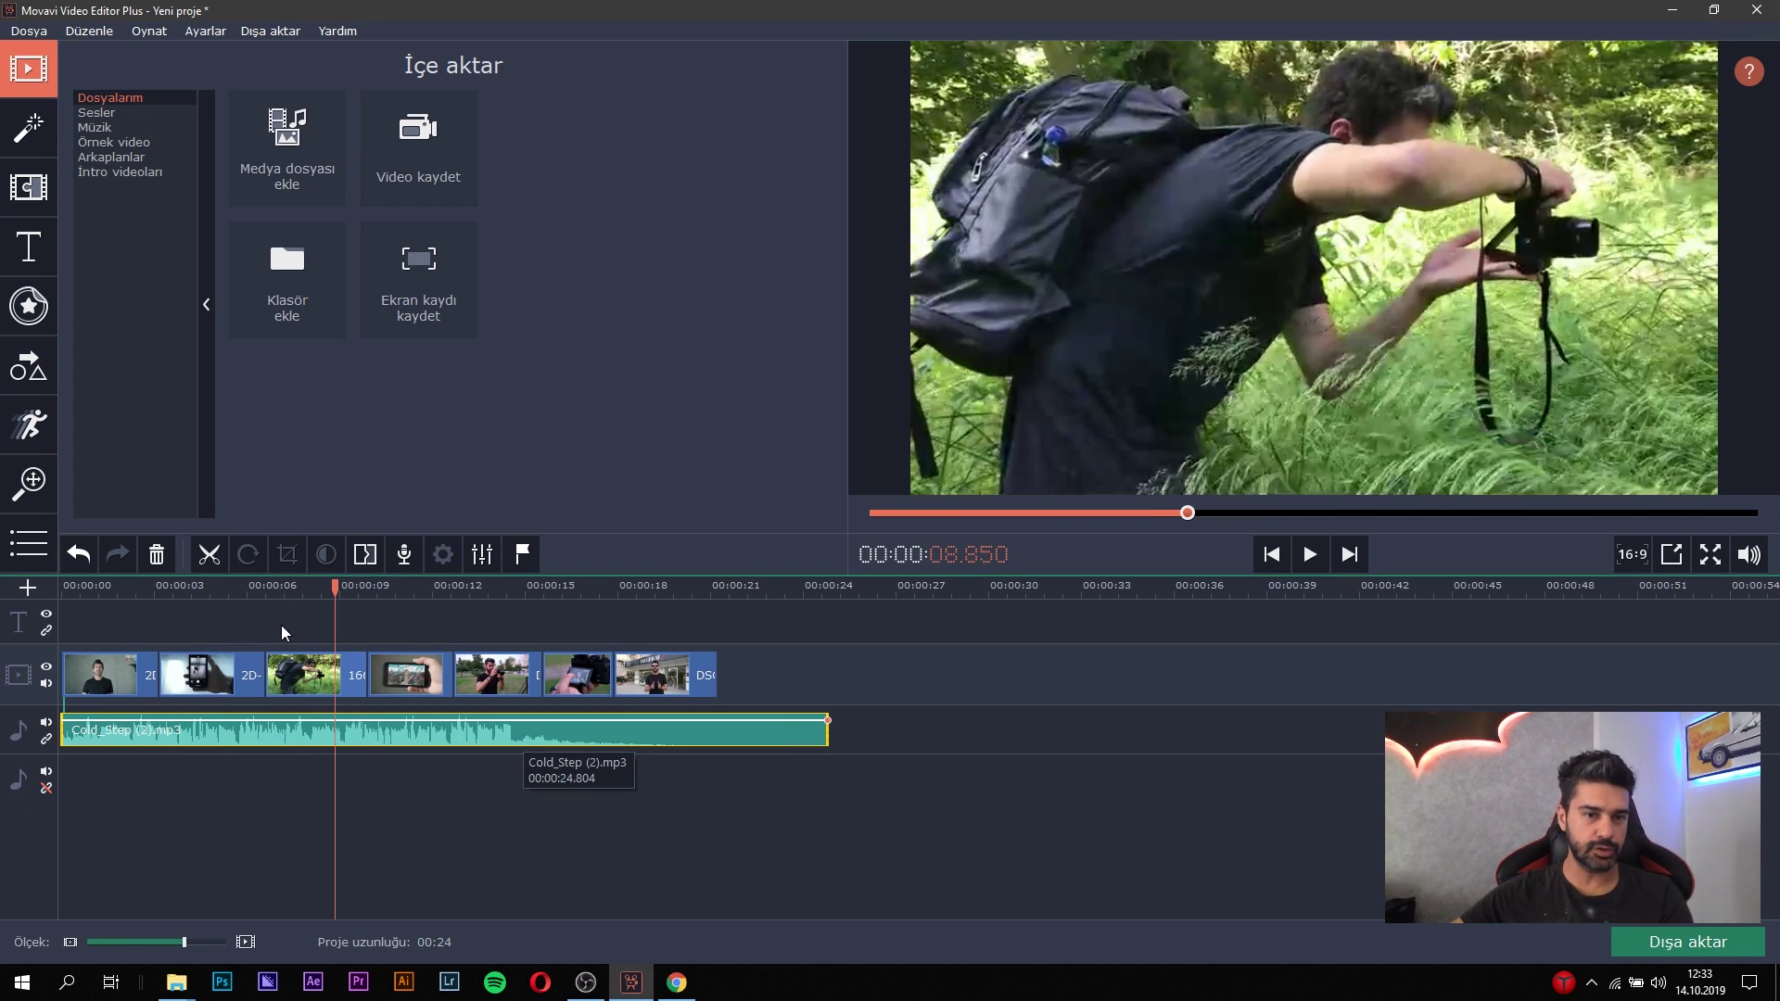
left_click_drag(305, 591, 228, 671)
left_click(100, 662)
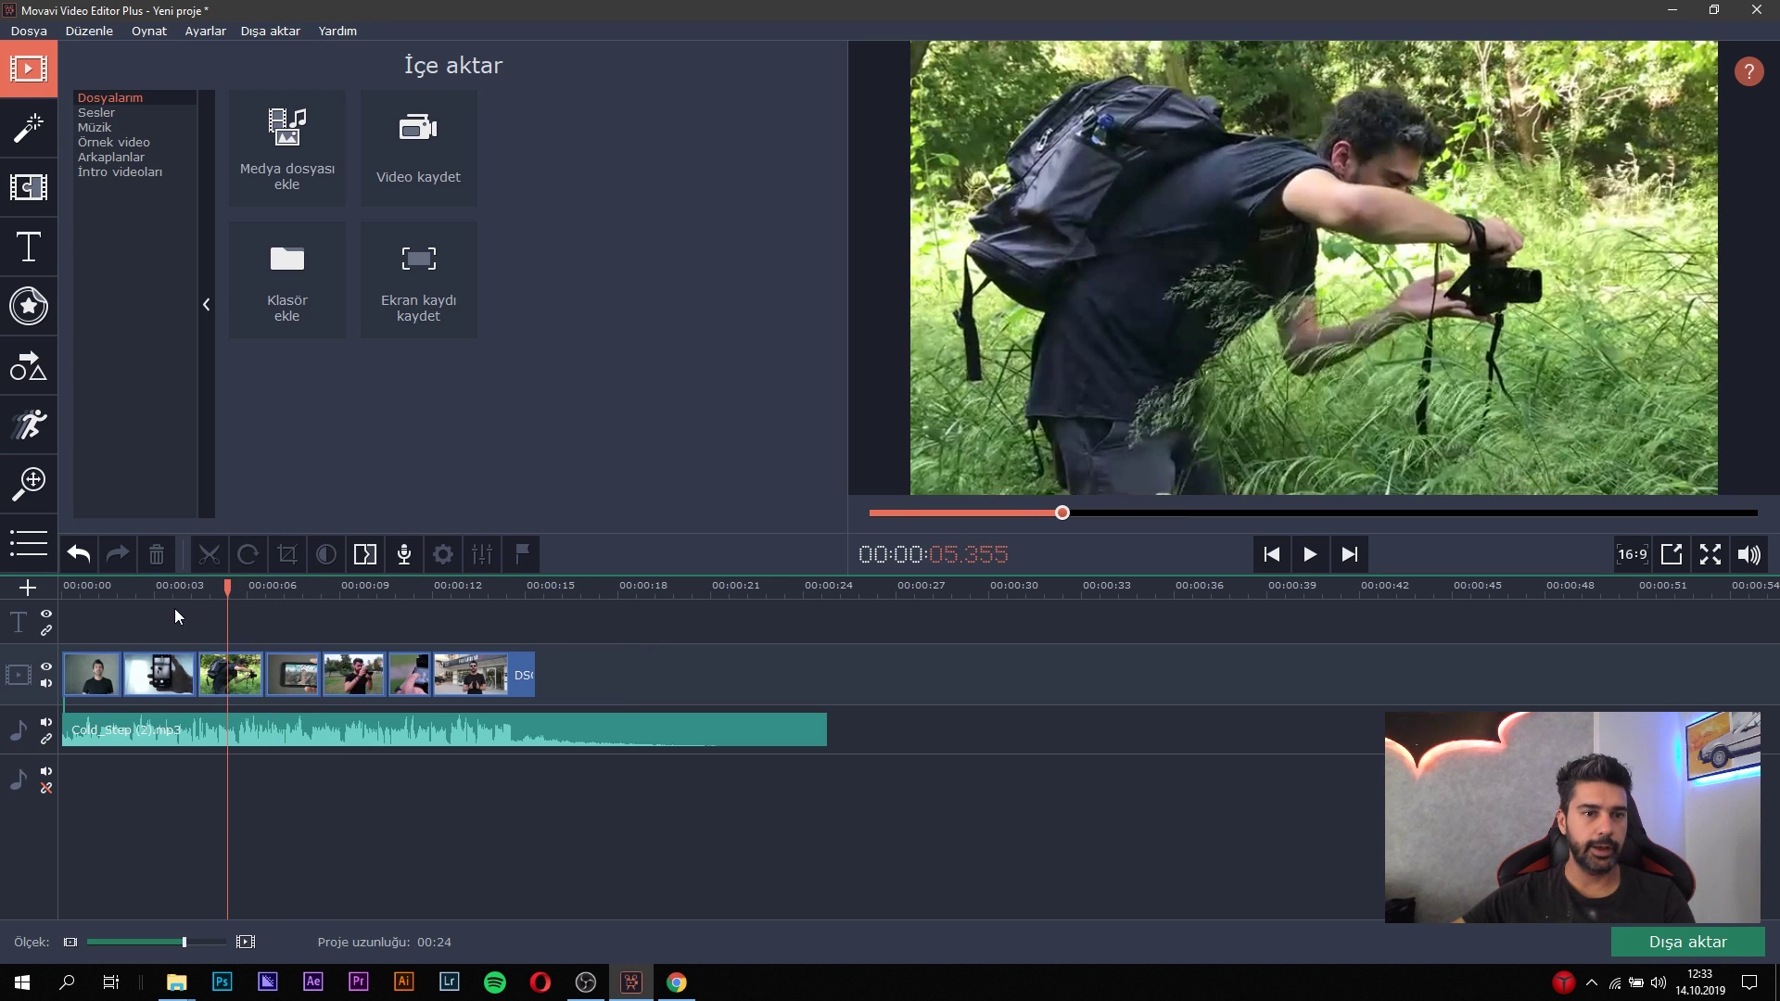
left_click(205, 593)
left_click(105, 593)
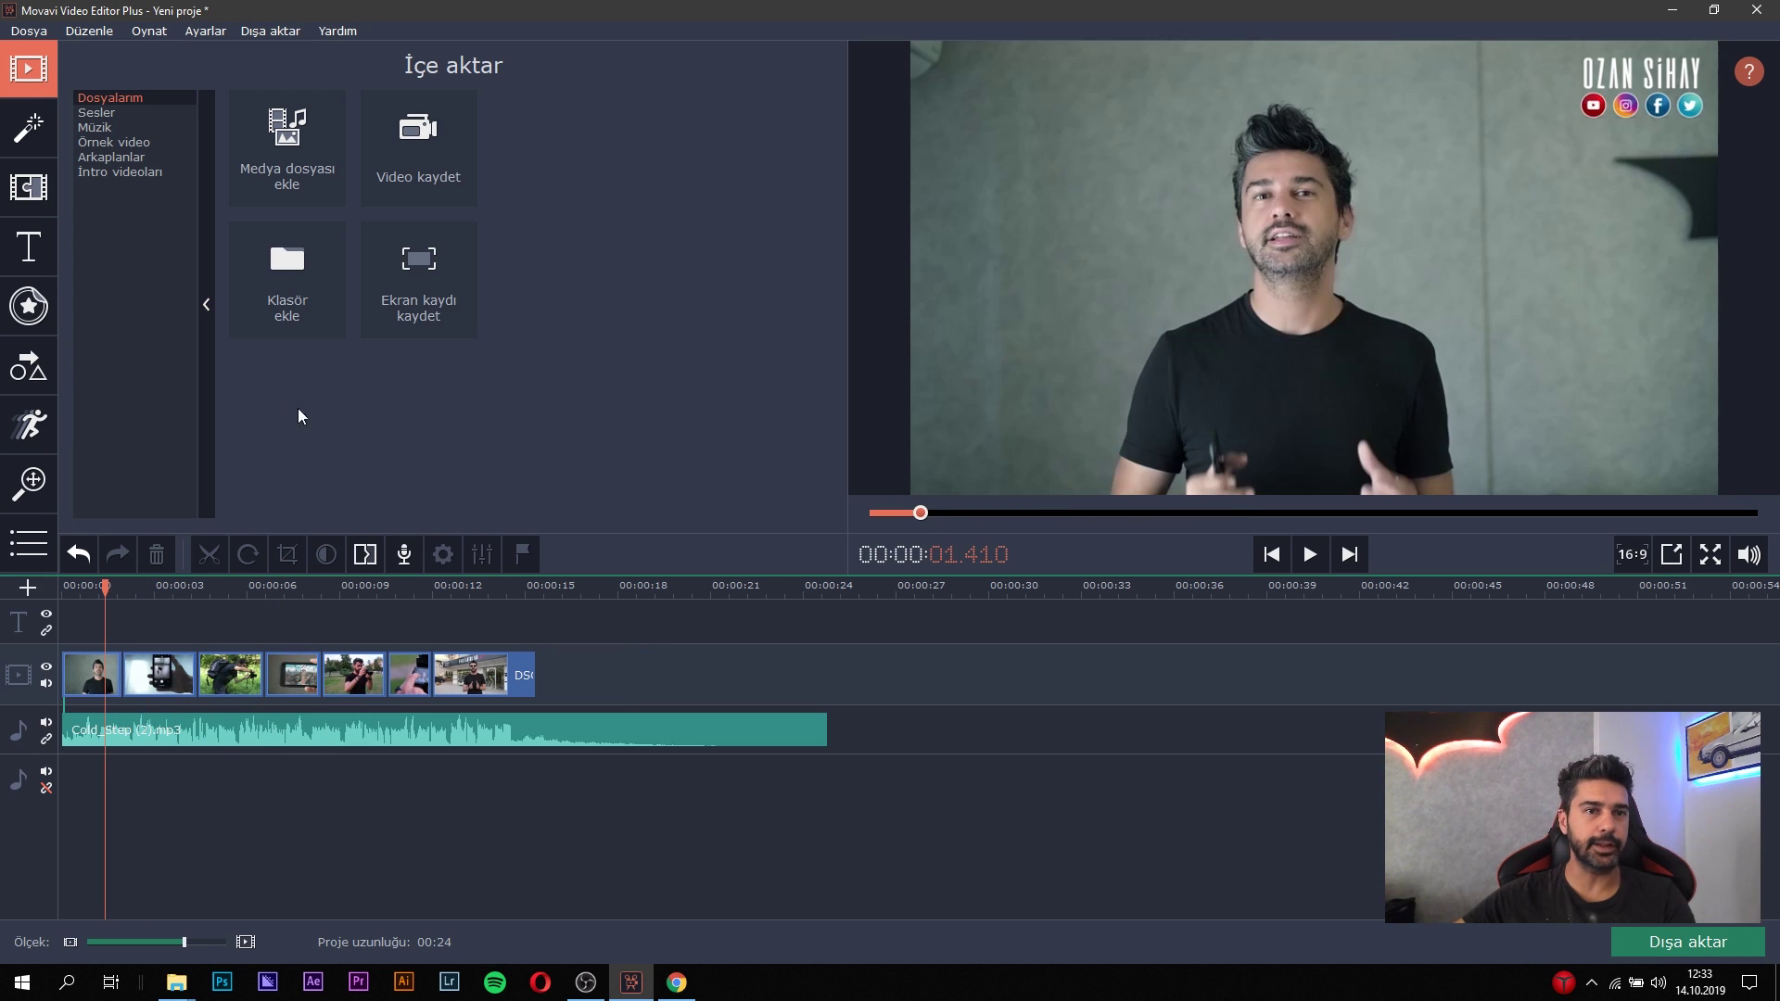
Show the popular filters and play the first clip without any effect, returning to the beginning.
left_click(26, 132)
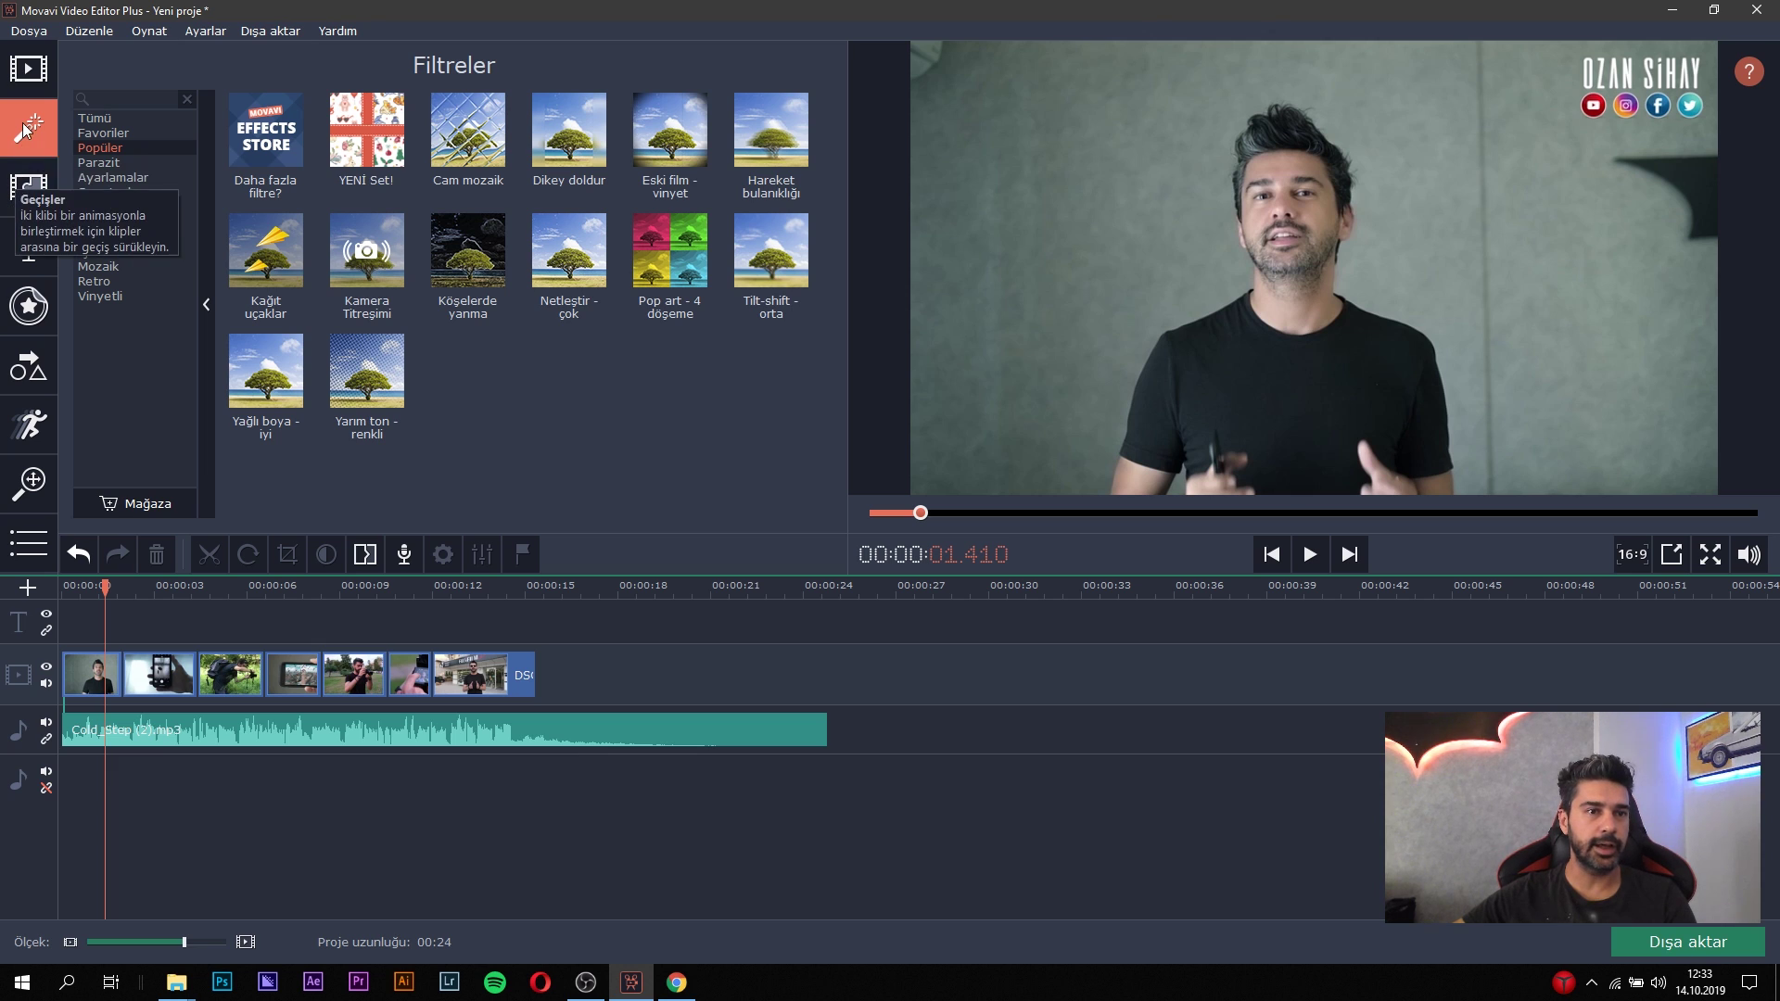
left_click(108, 684)
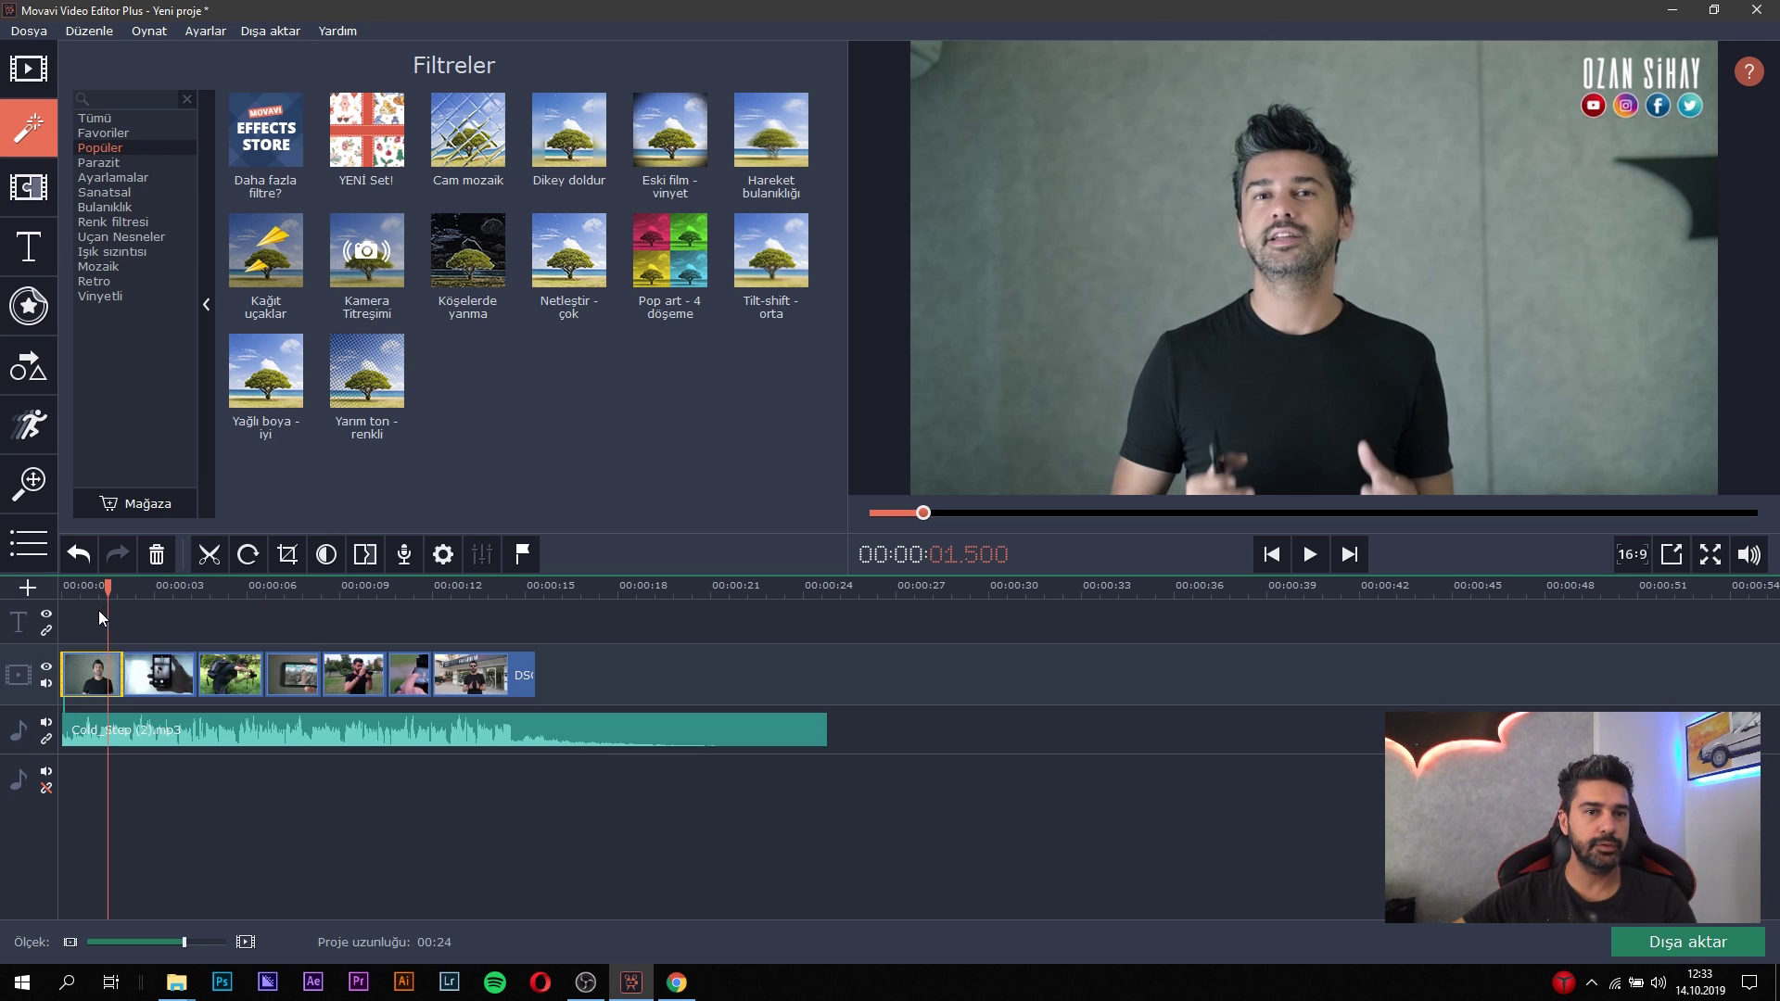
left_click_drag(63, 586, 98, 590)
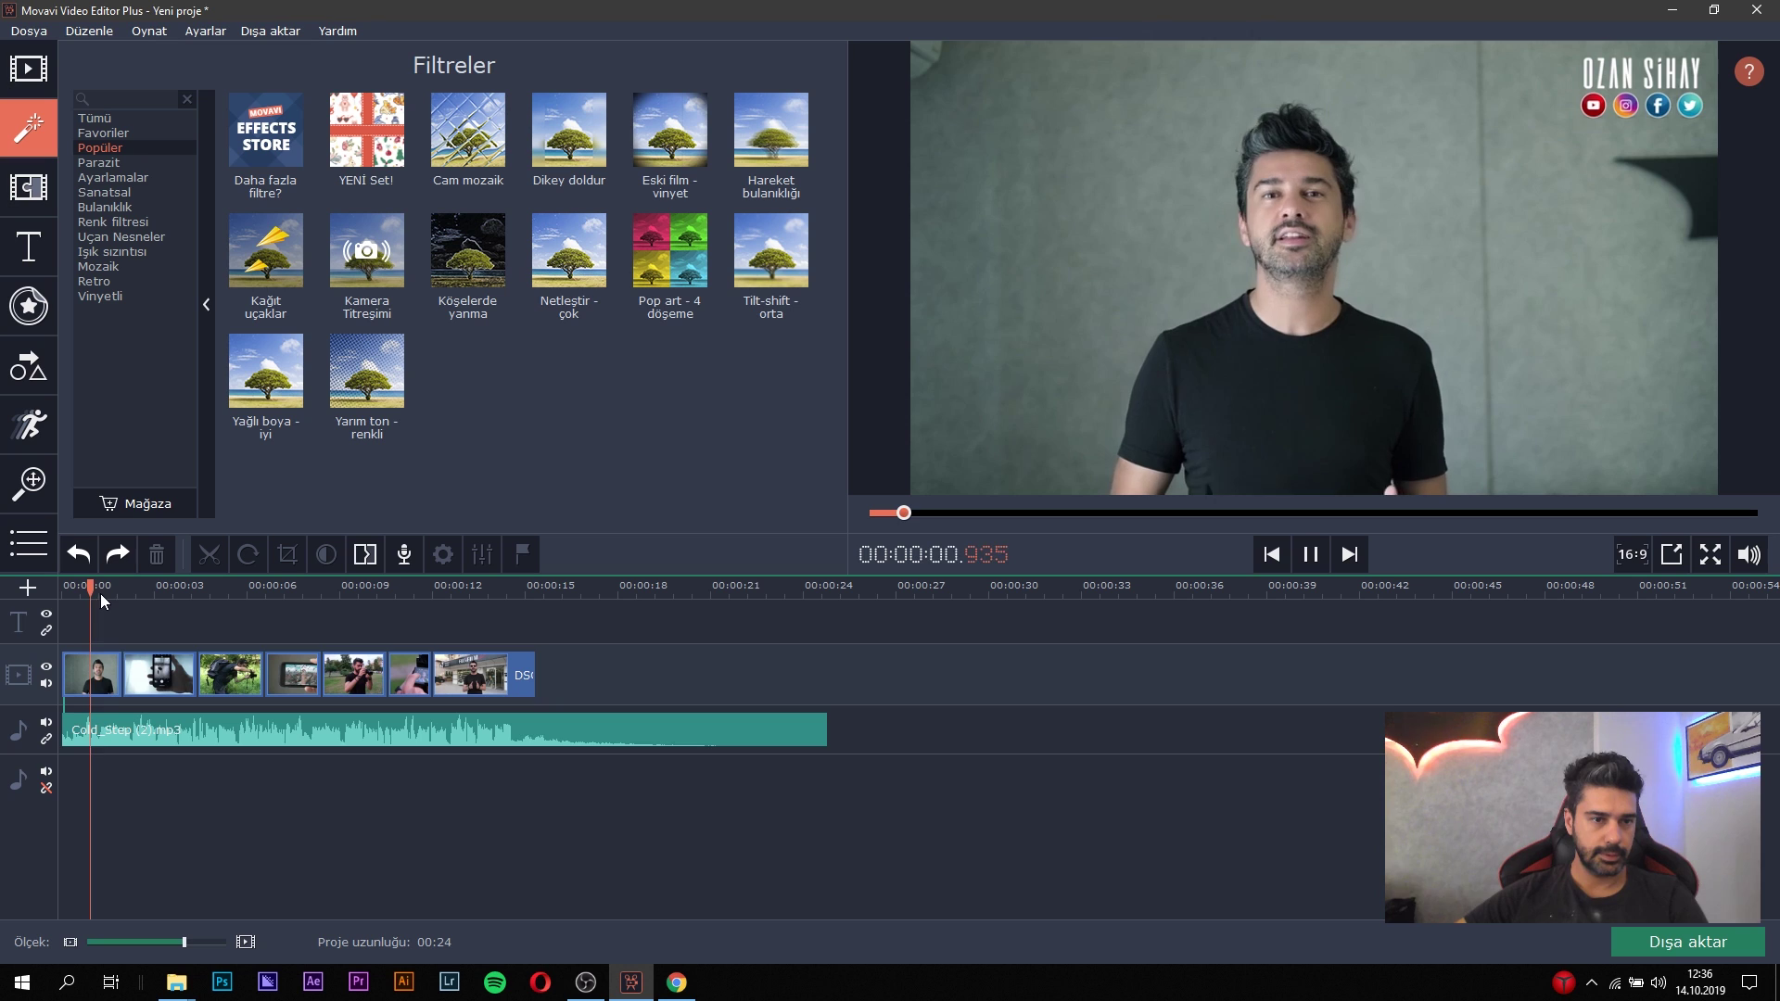
key("space")
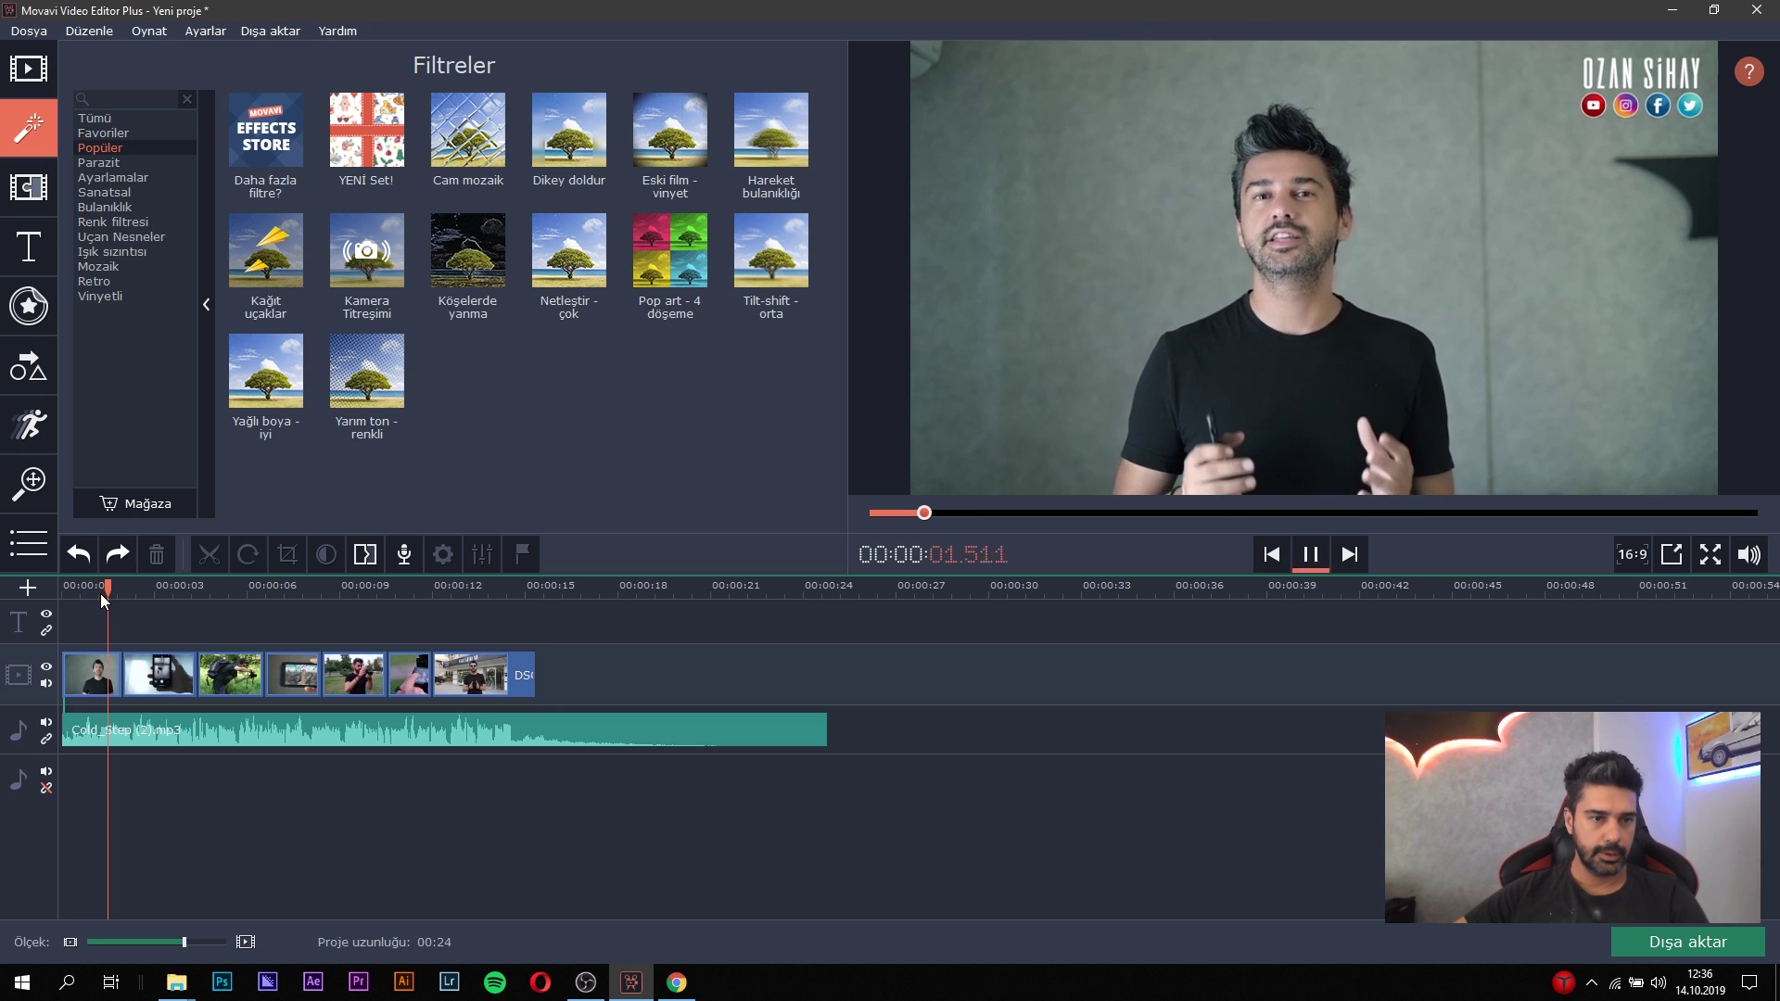
left_click(57, 593)
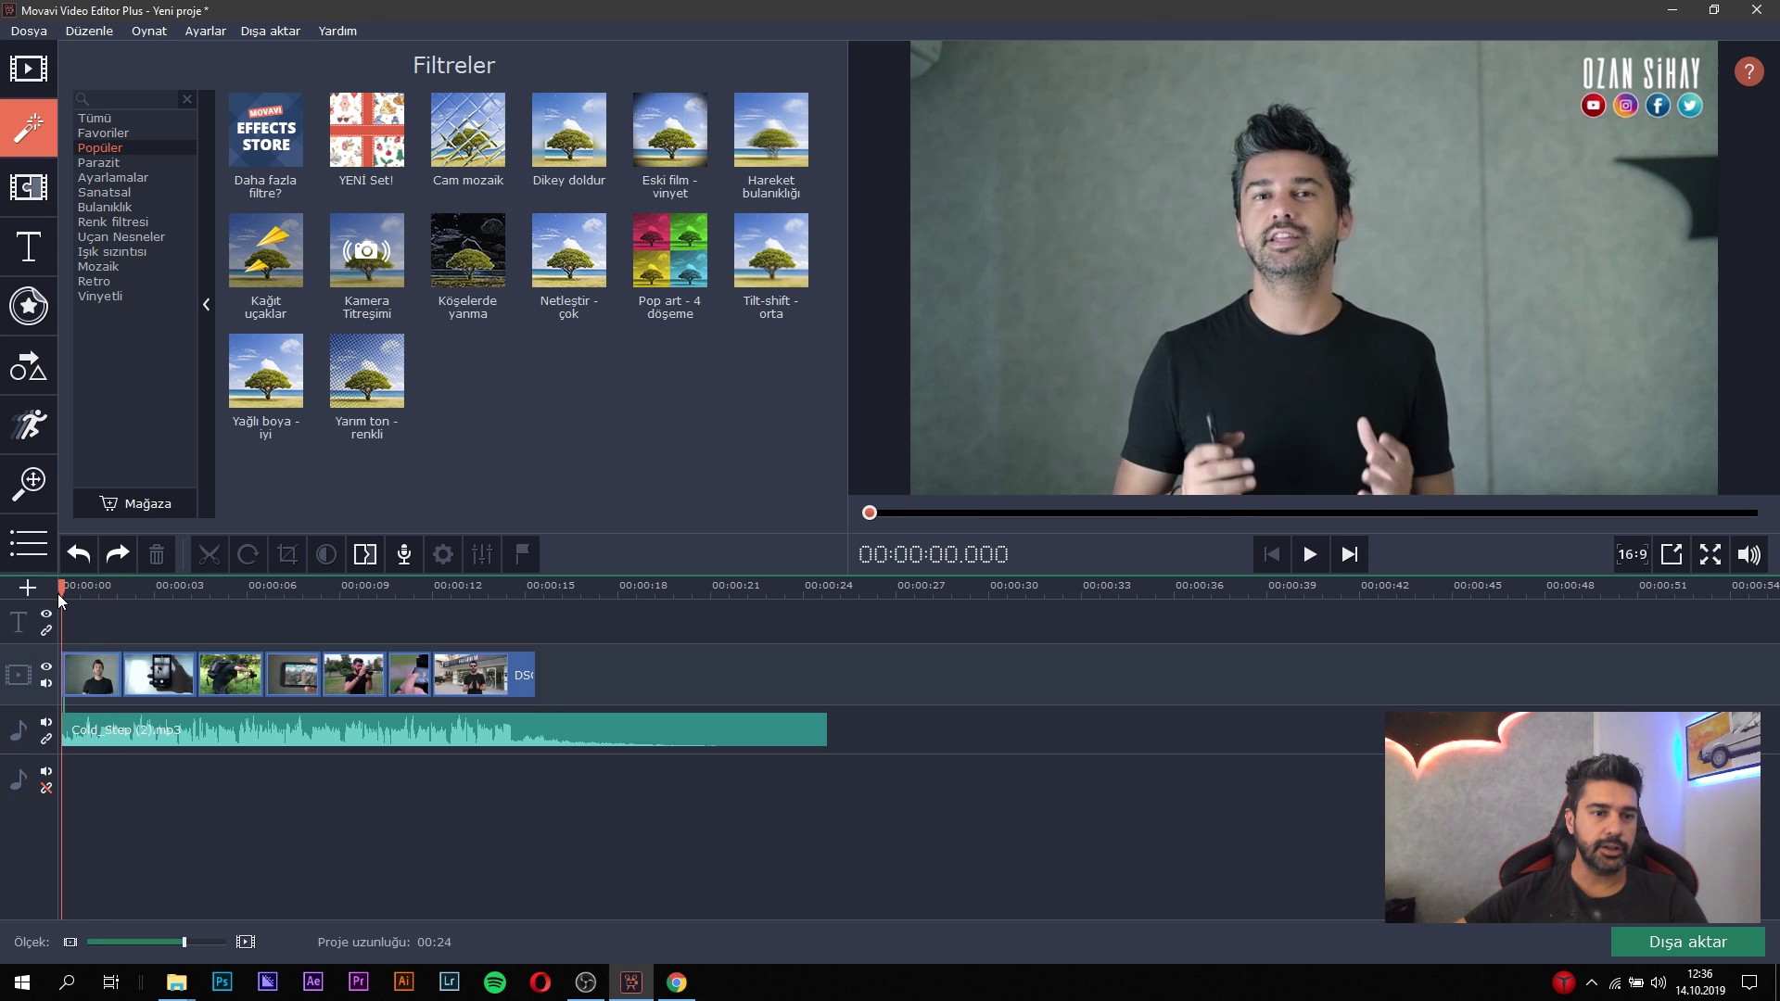
Mute the music track and apply the Kamera Titreşimi filter to the first video clip.
left_click(46, 724)
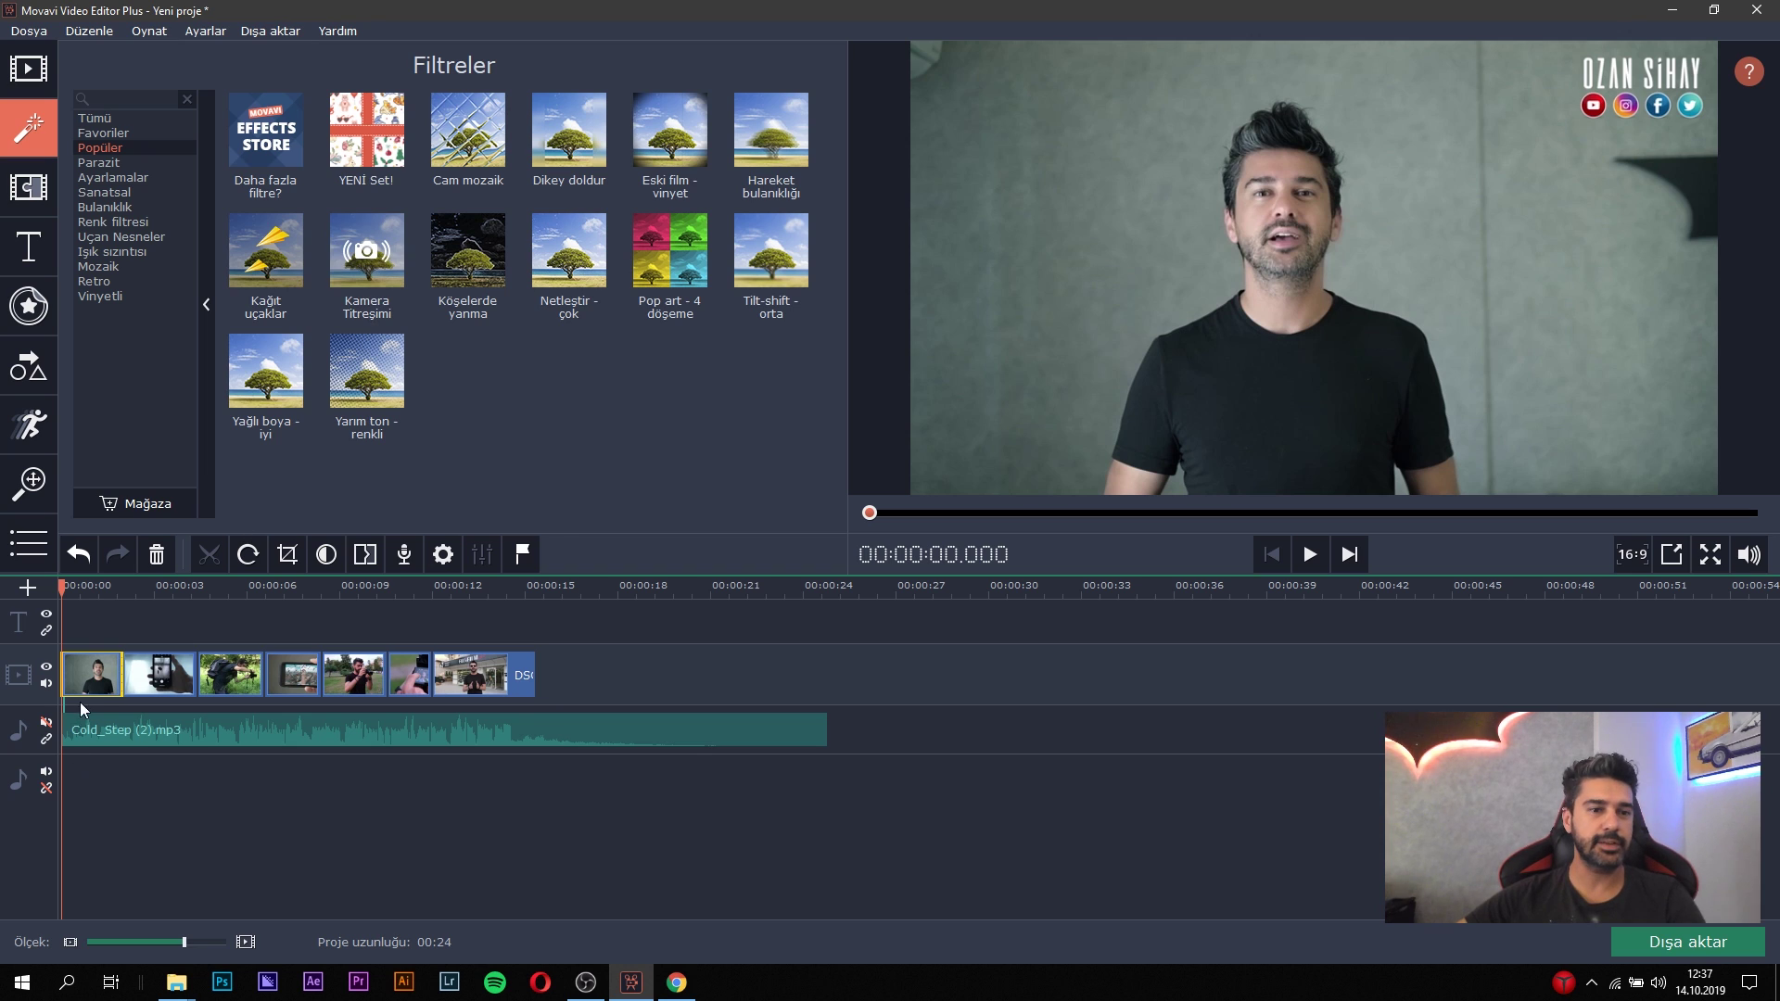
key("space")
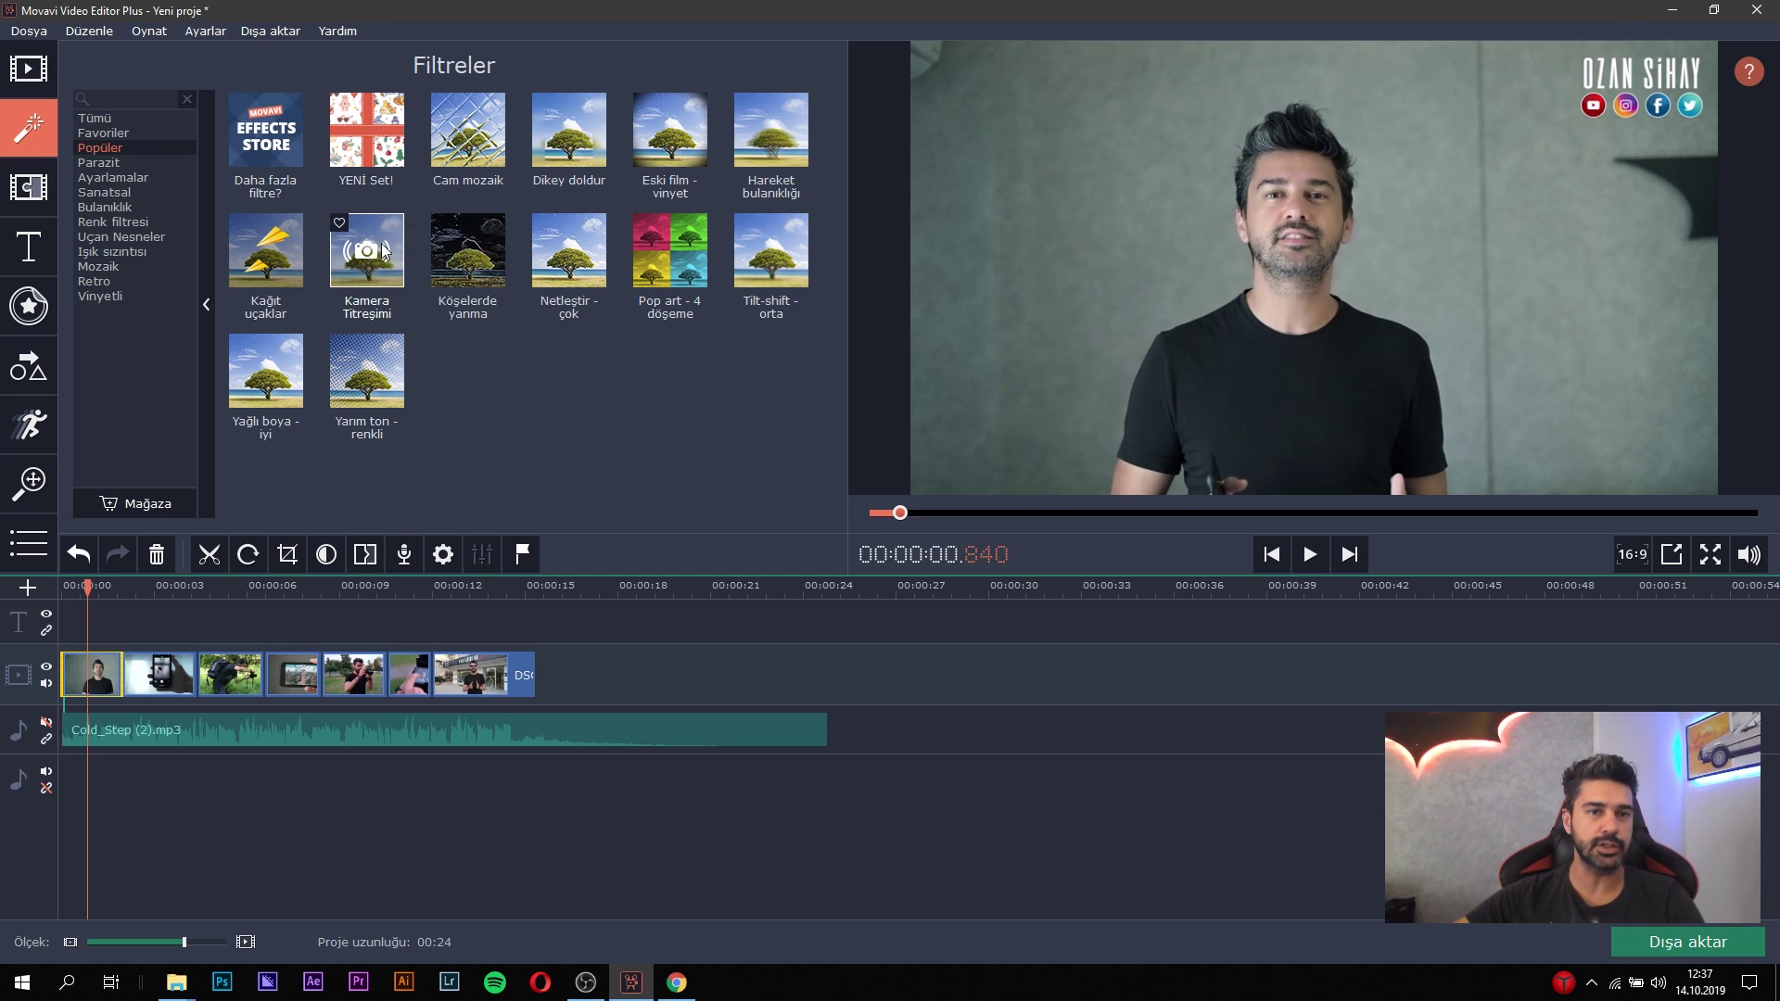
left_click_drag(366, 250, 93, 670)
Play the first clip from the beginning to check its camera shake filter.
left_click(84, 587)
left_click_drag(77, 594, 61, 587)
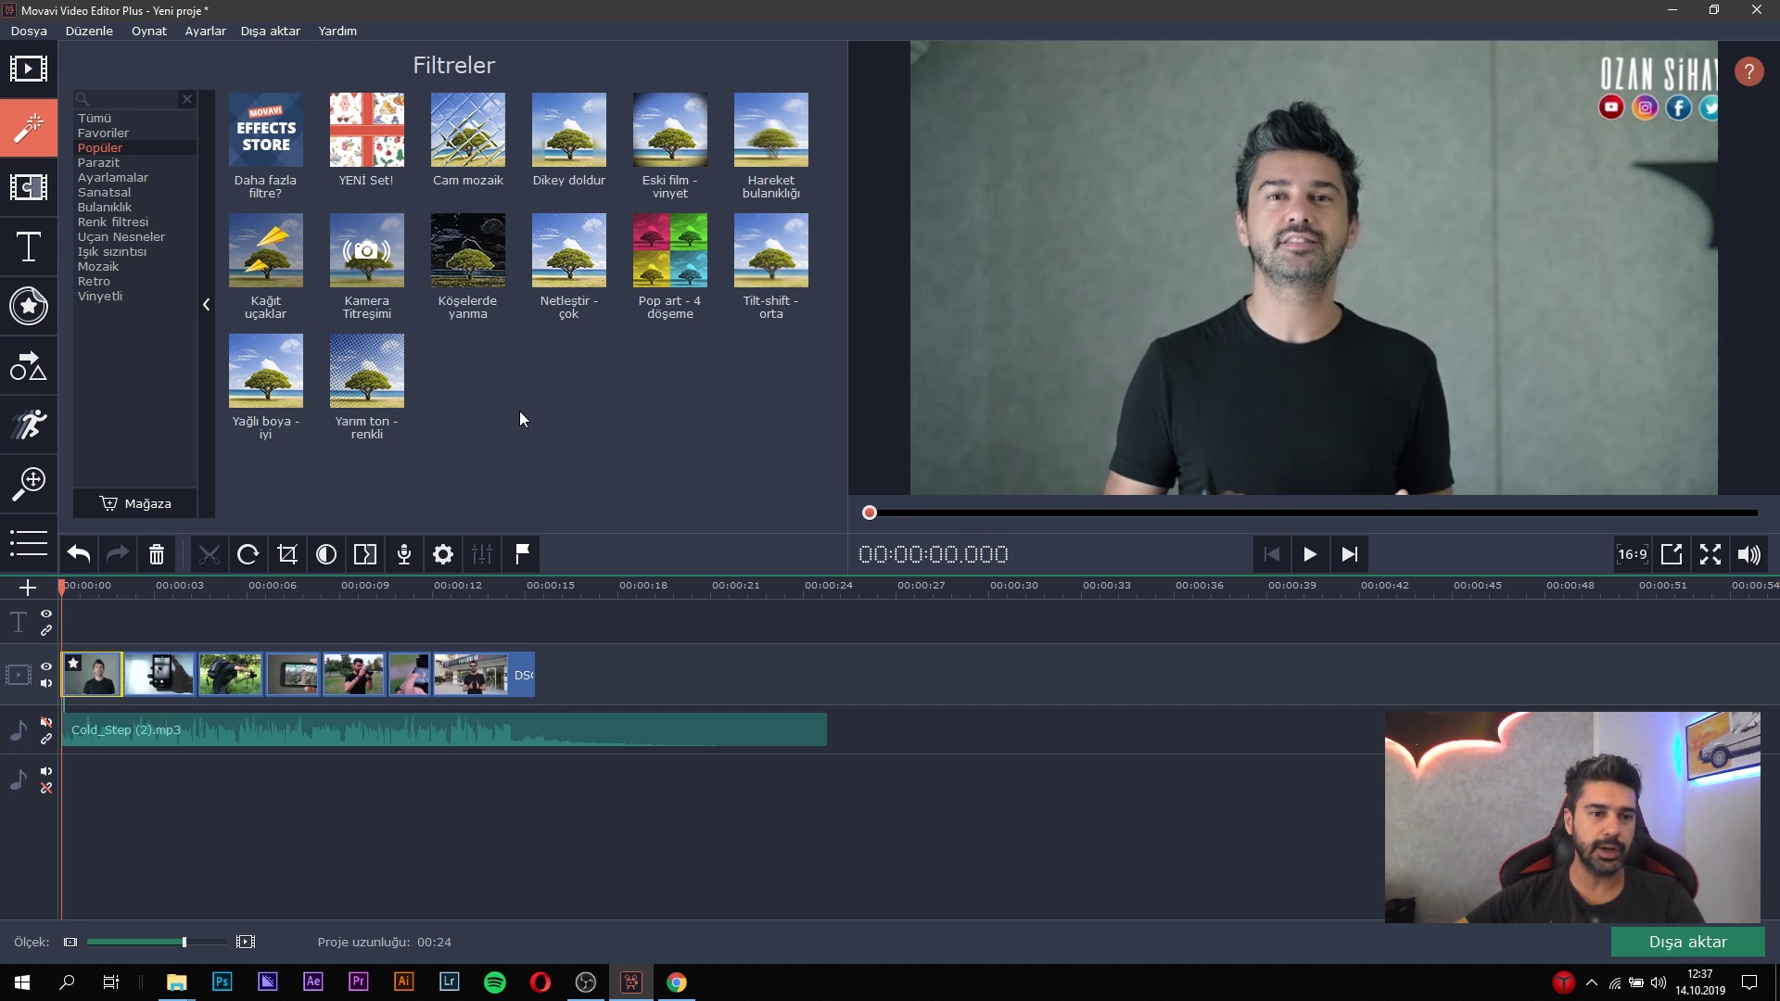
key("space")
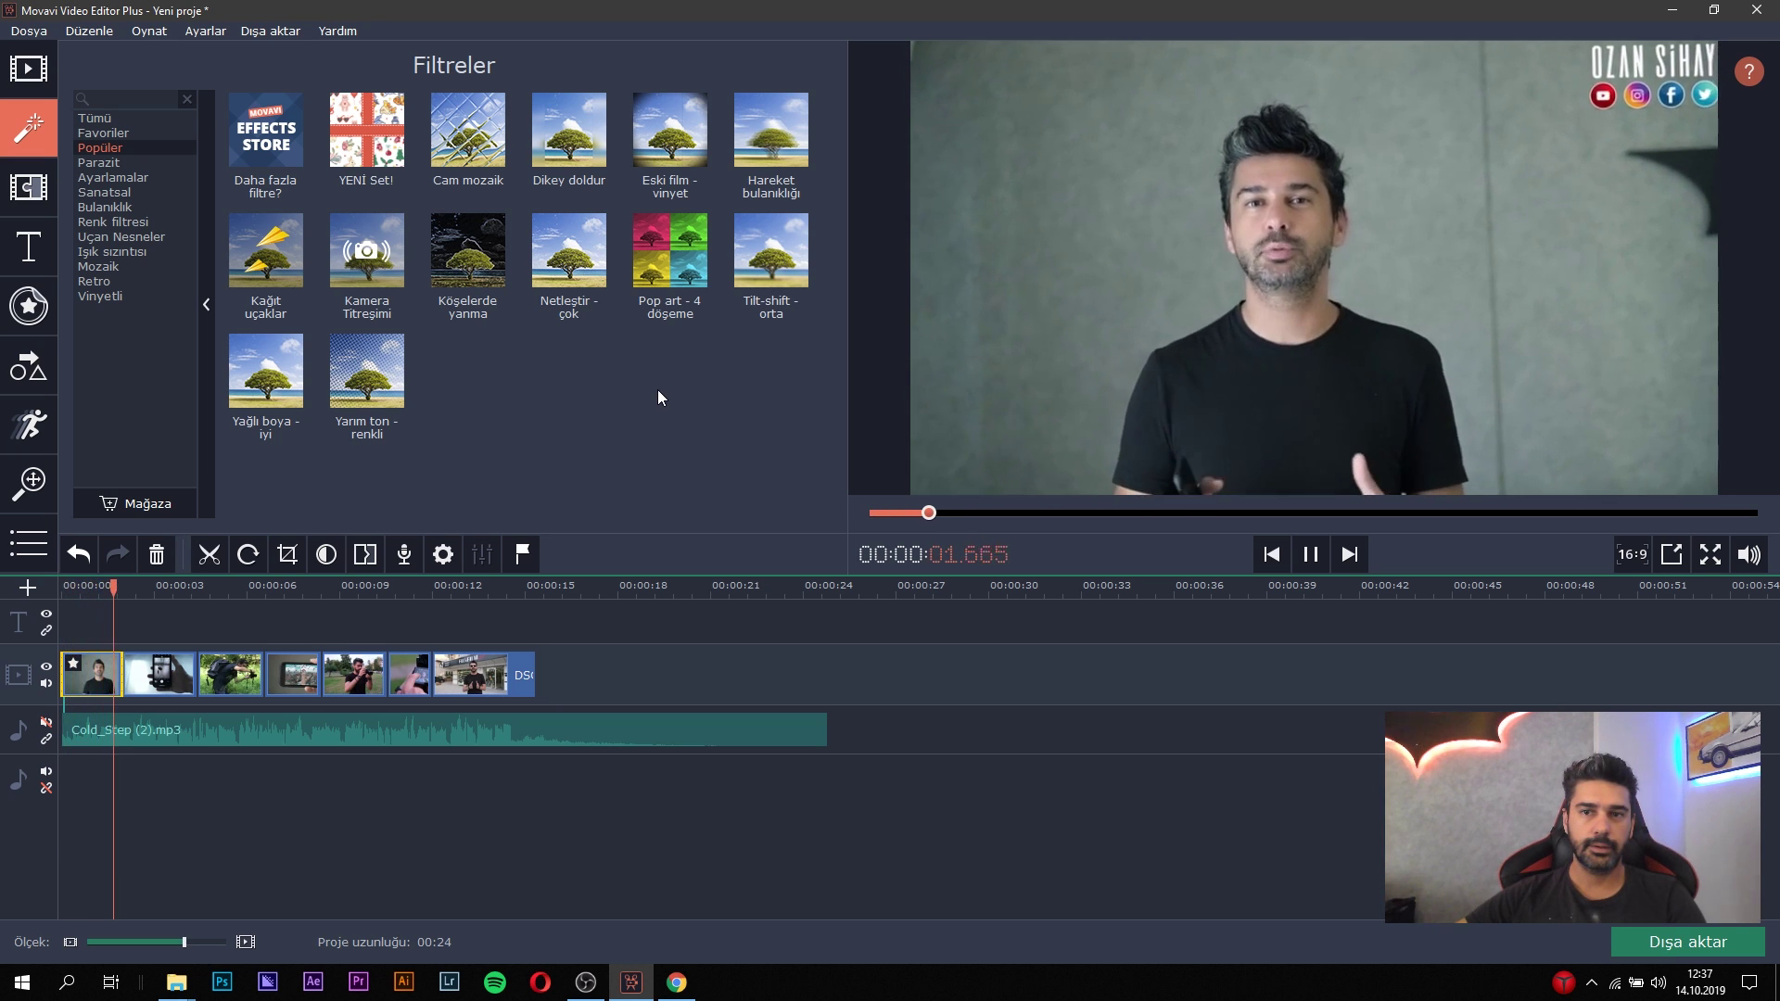
key("space")
mouse_move(96, 569)
left_mouse_down()
mouse_move(96, 586)
mouse_move(96, 570)
left_mouse_up()
left_click(87, 591)
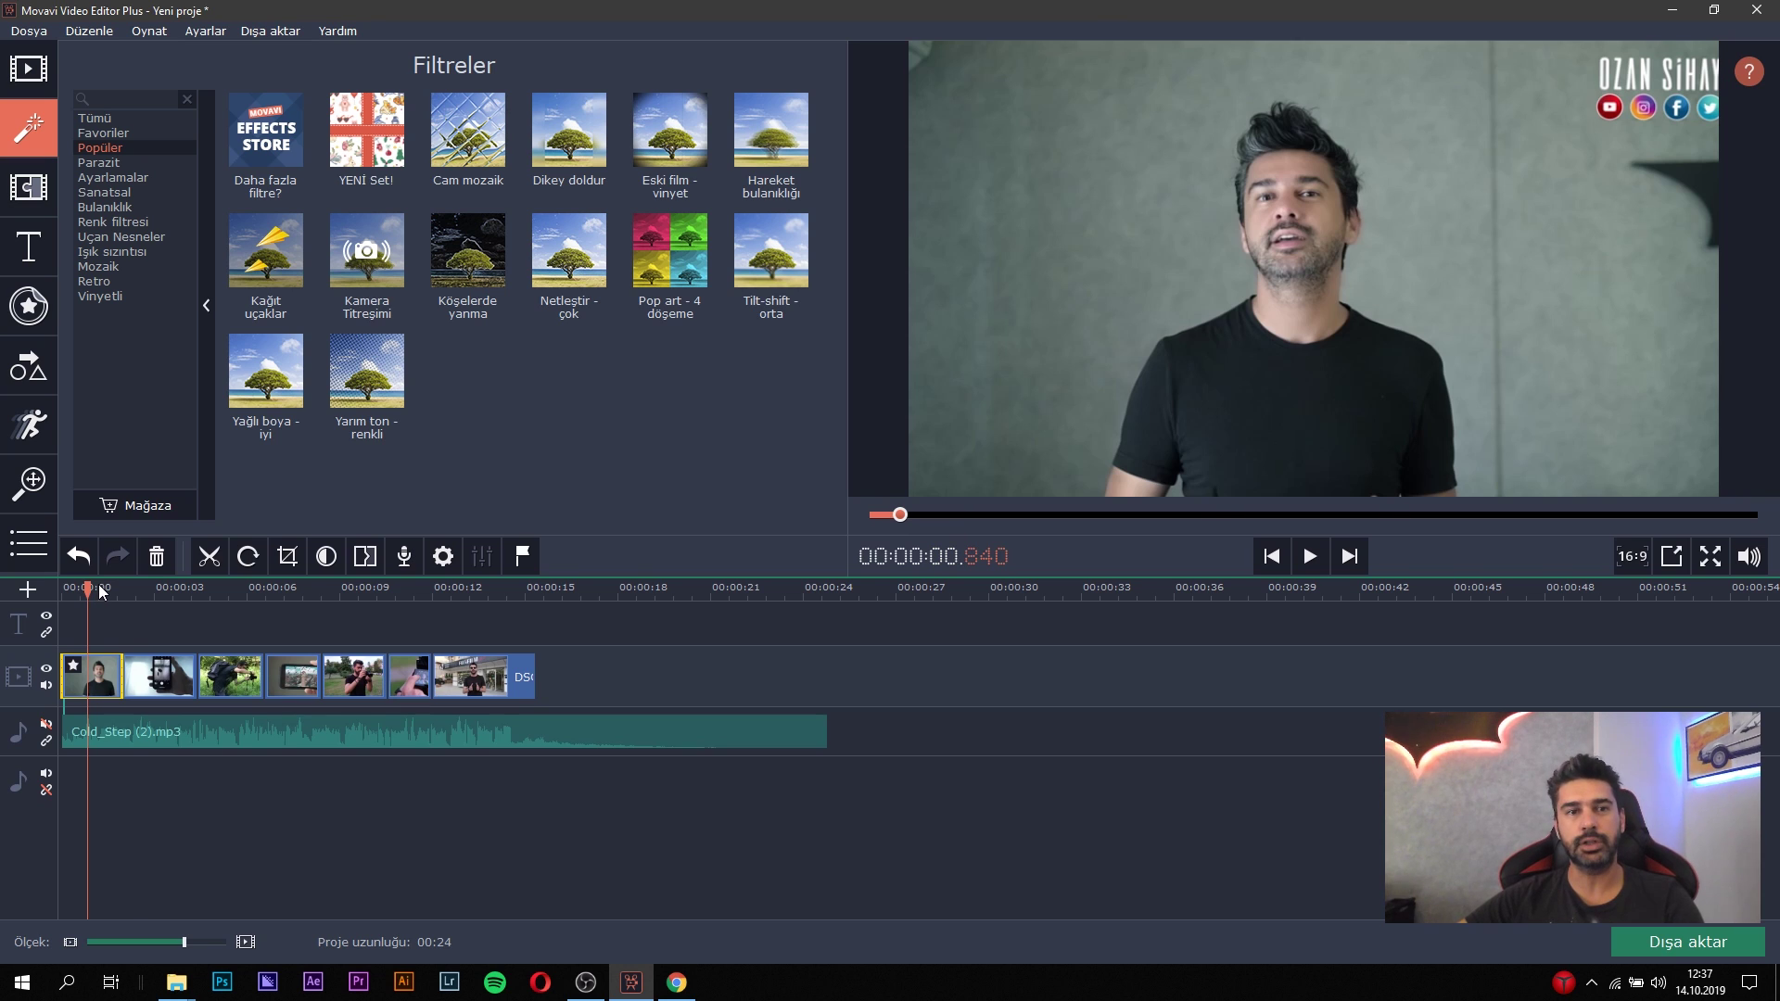
Apply the Pop art - 4 döşeme filter to the second video clip and play that part to check it.
mouse_move(145, 593)
left_mouse_down()
mouse_move(128, 594)
mouse_move(154, 593)
left_mouse_up()
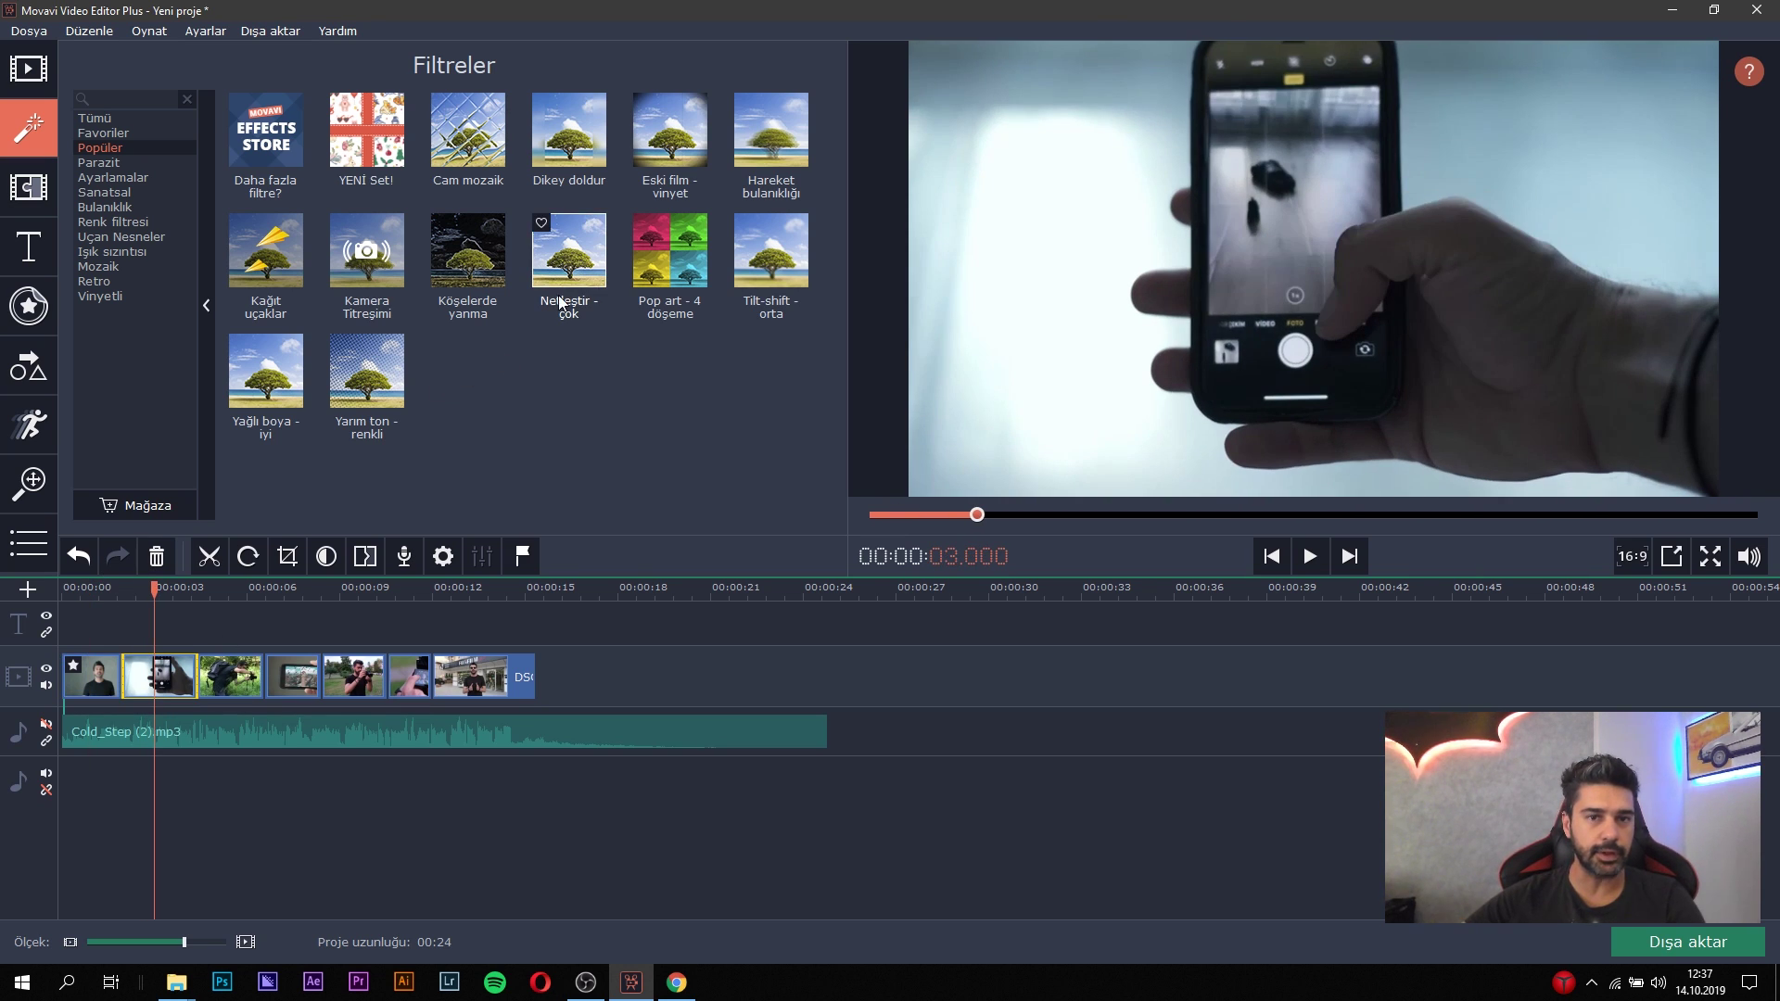
left_click(655, 265)
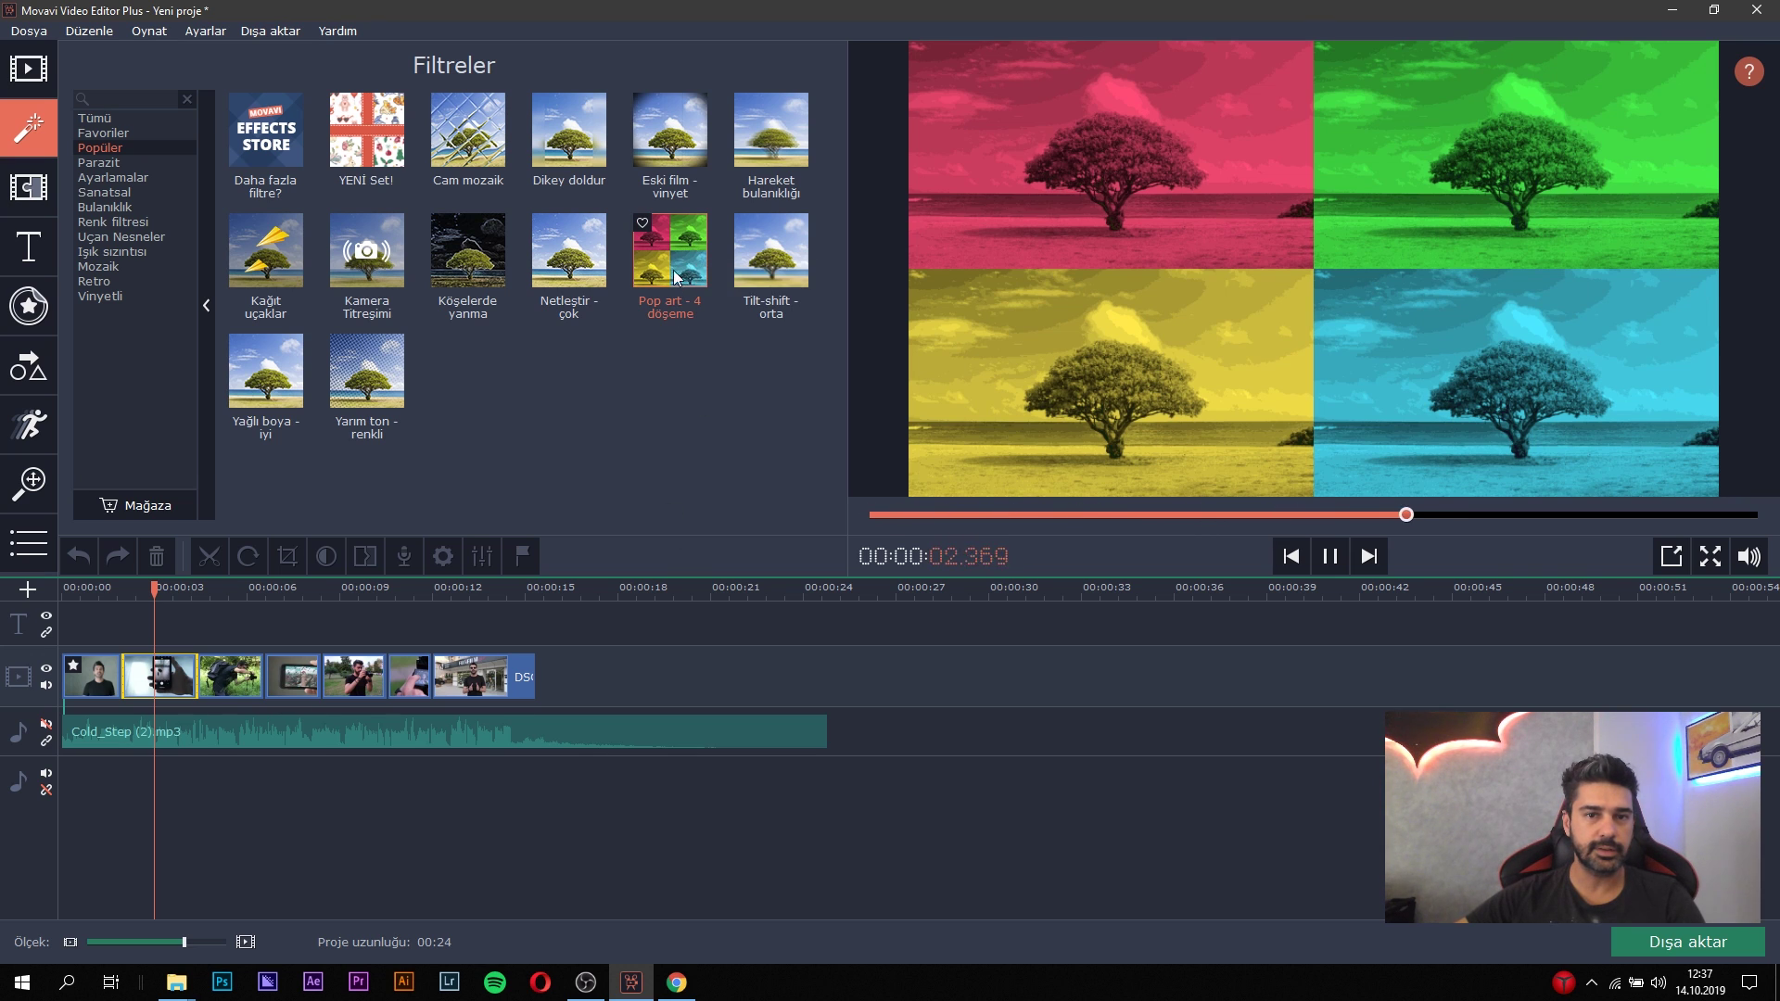
left_click_drag(683, 248, 151, 681)
left_click_drag(158, 598, 109, 594)
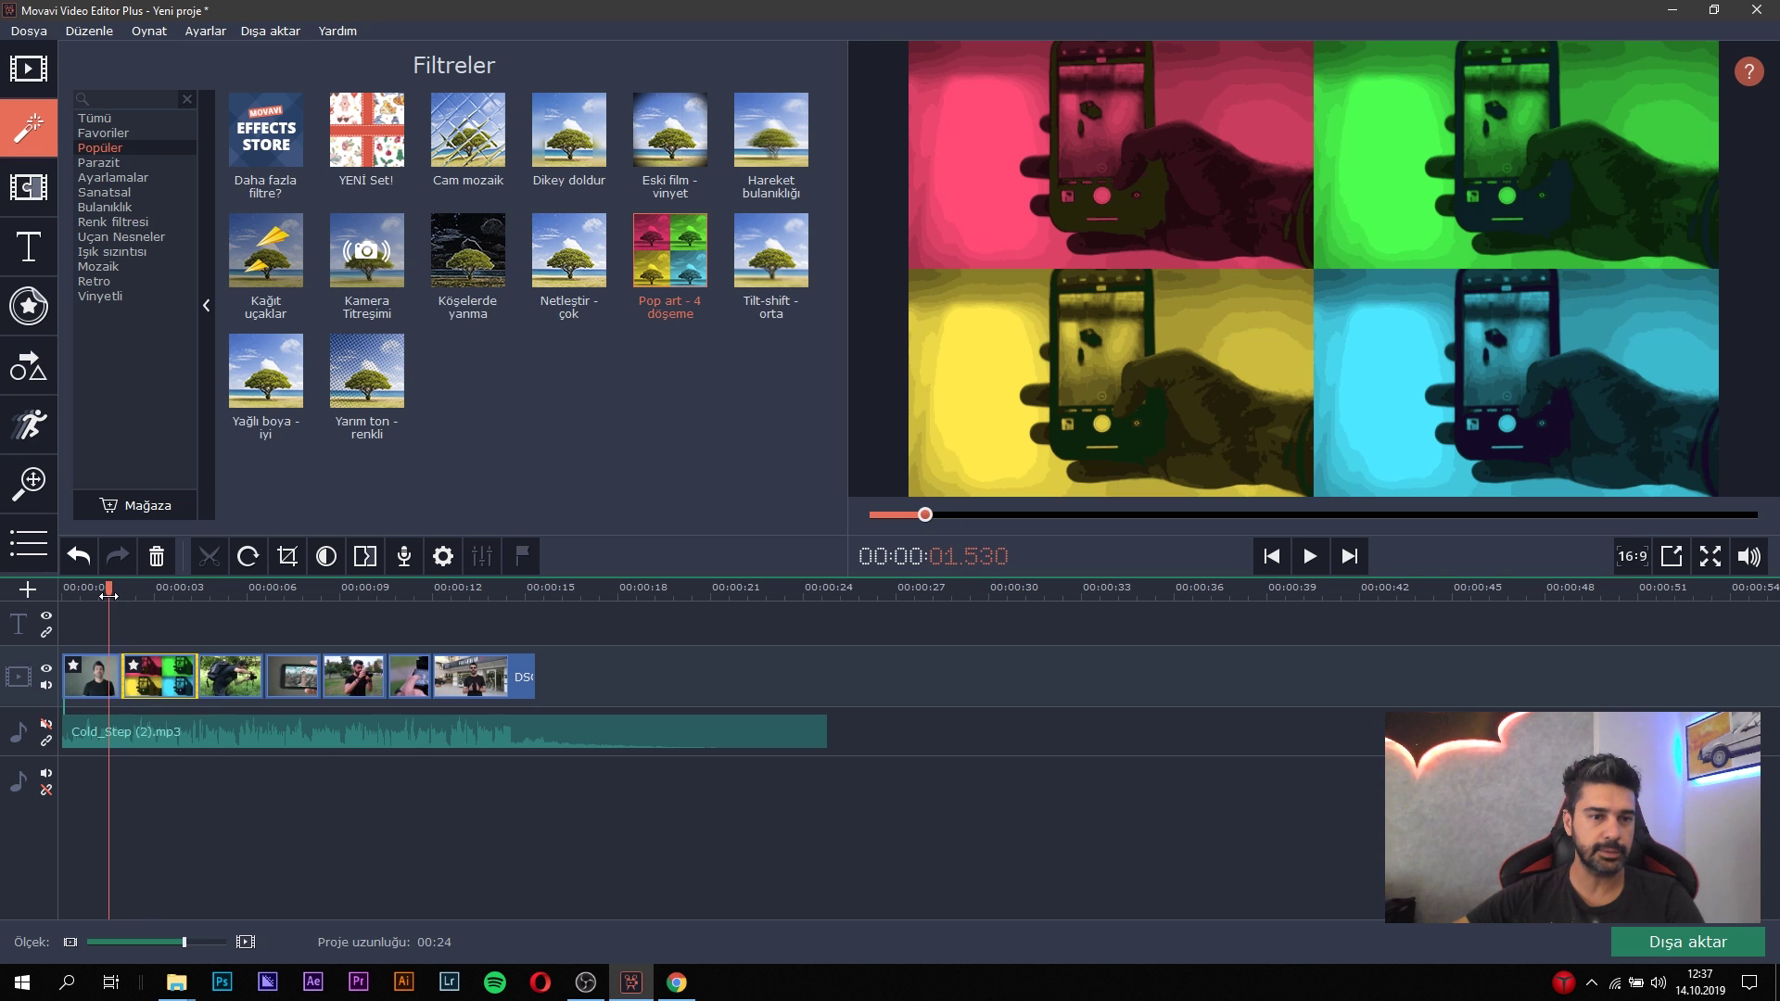
key("space")
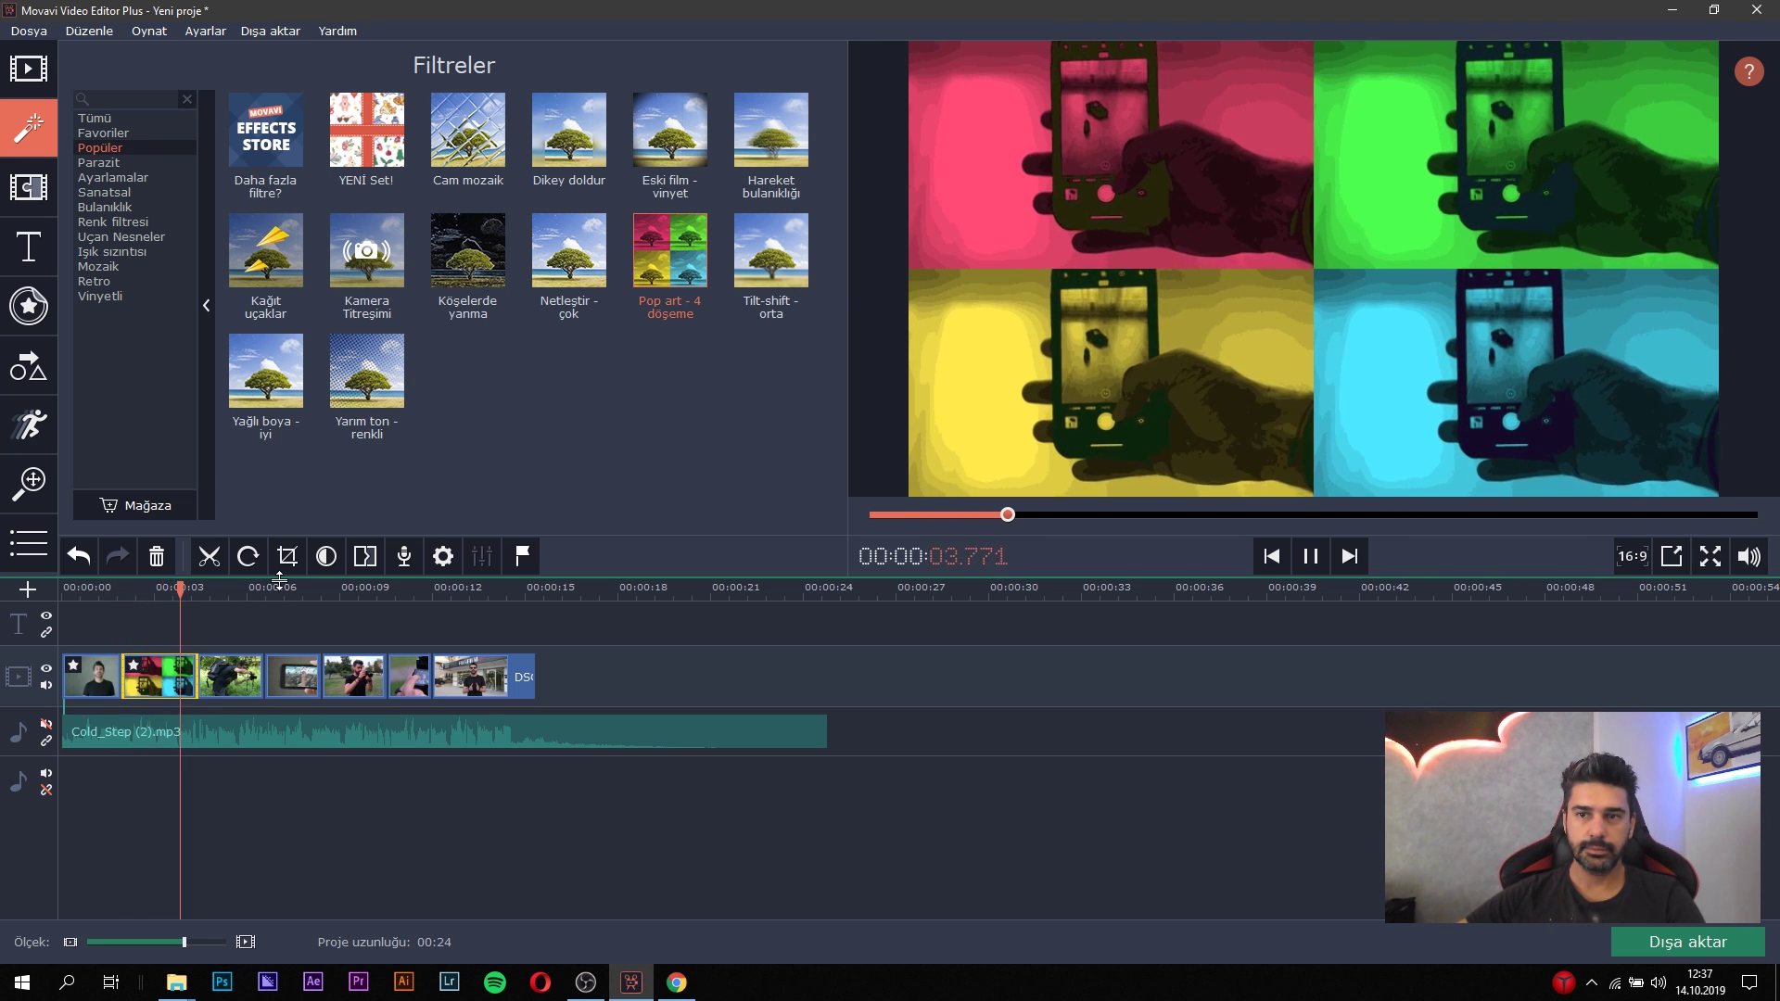
left_click_drag(214, 595, 149, 596)
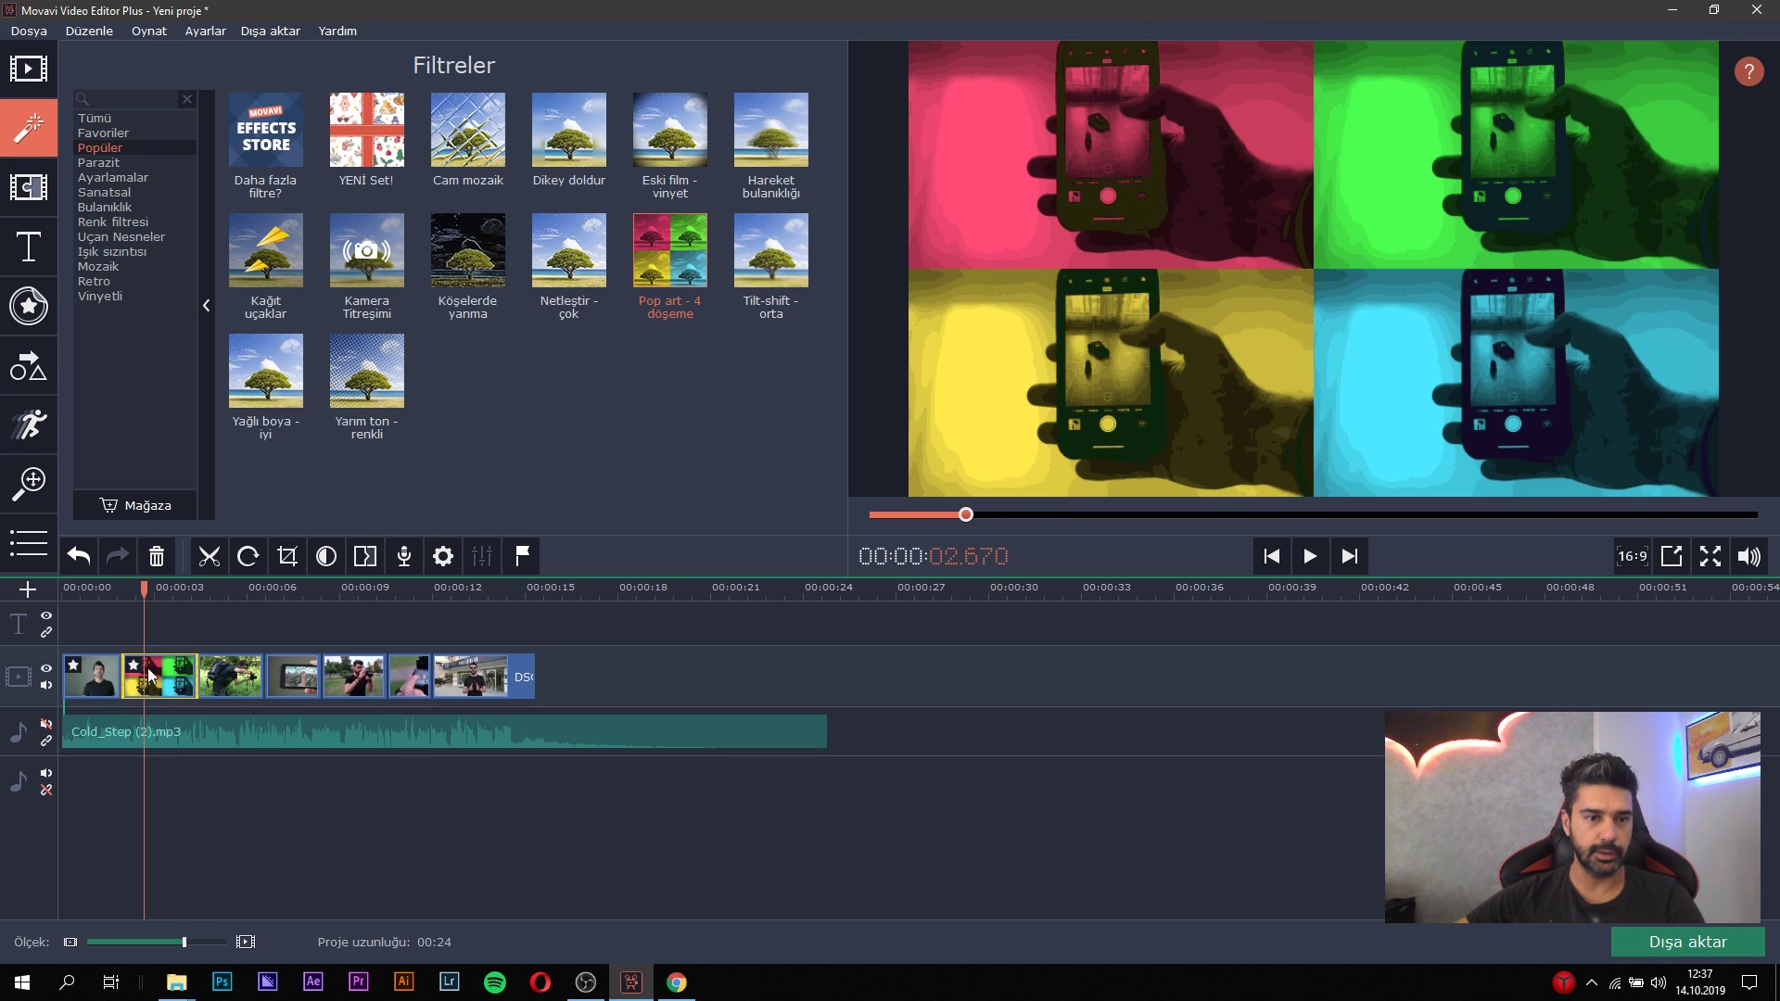
Select the third video clip and look through the artistic, blur and colour filter categories, previewing the Genleşme filter.
left_click(223, 674)
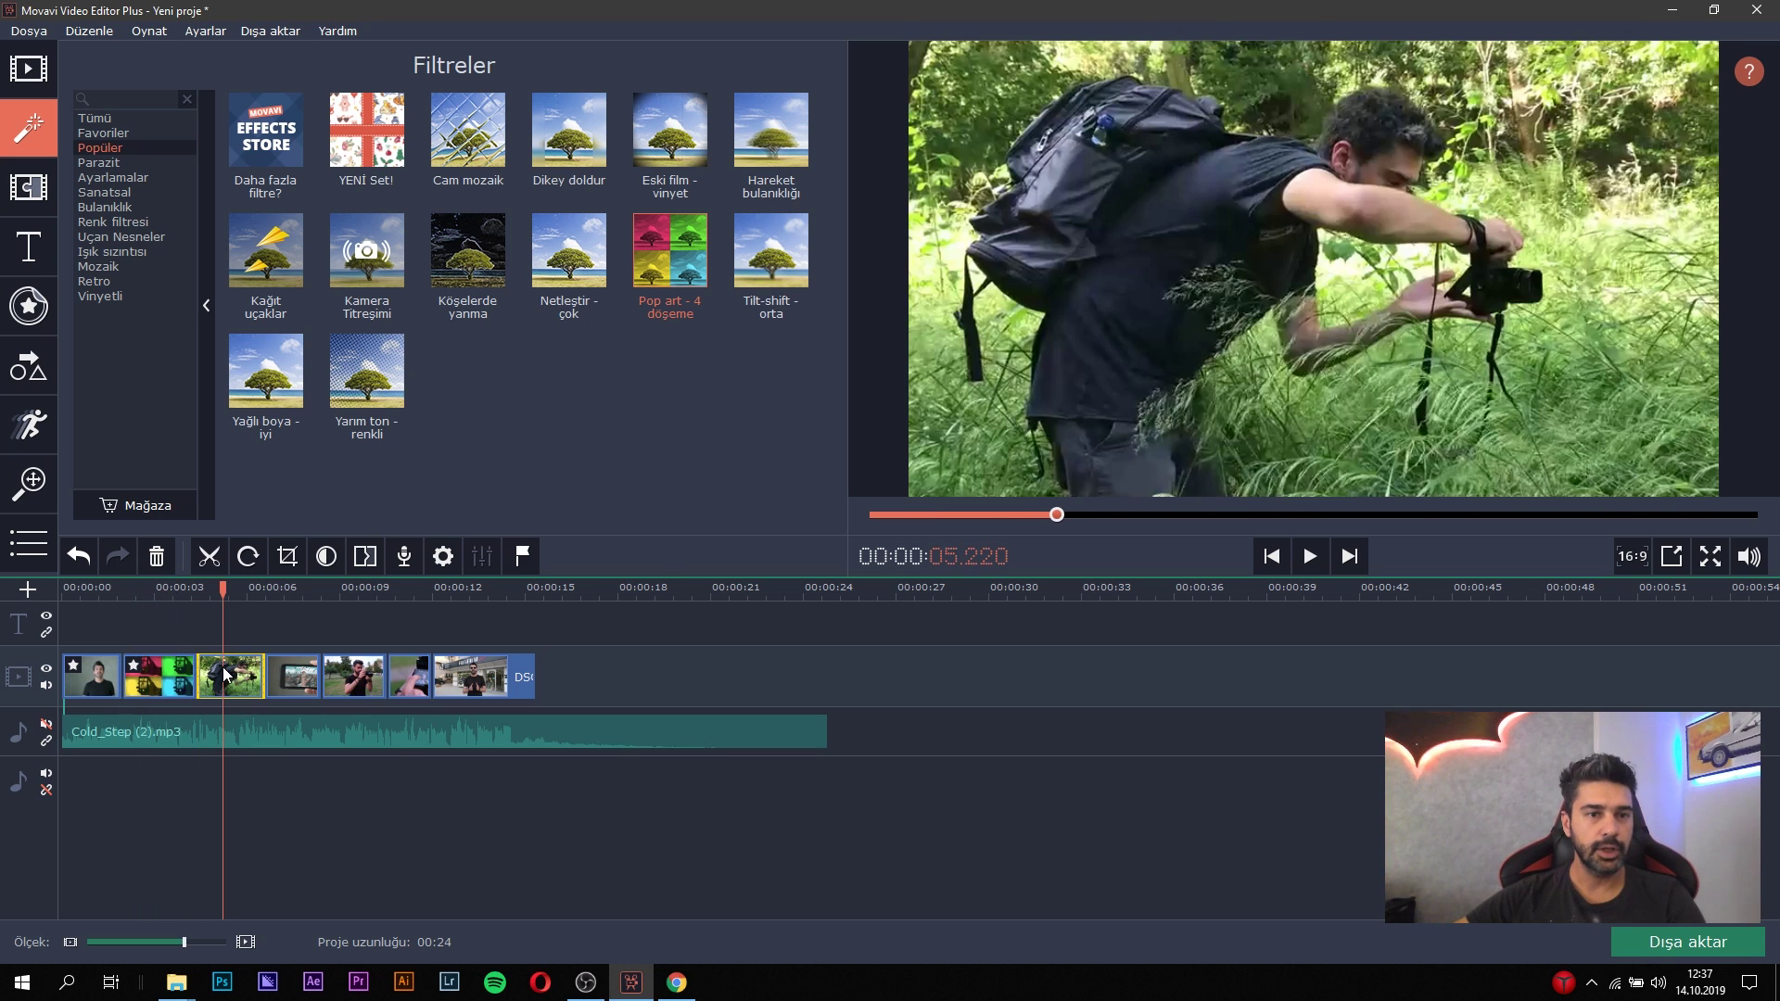
left_click(130, 164)
left_click(124, 192)
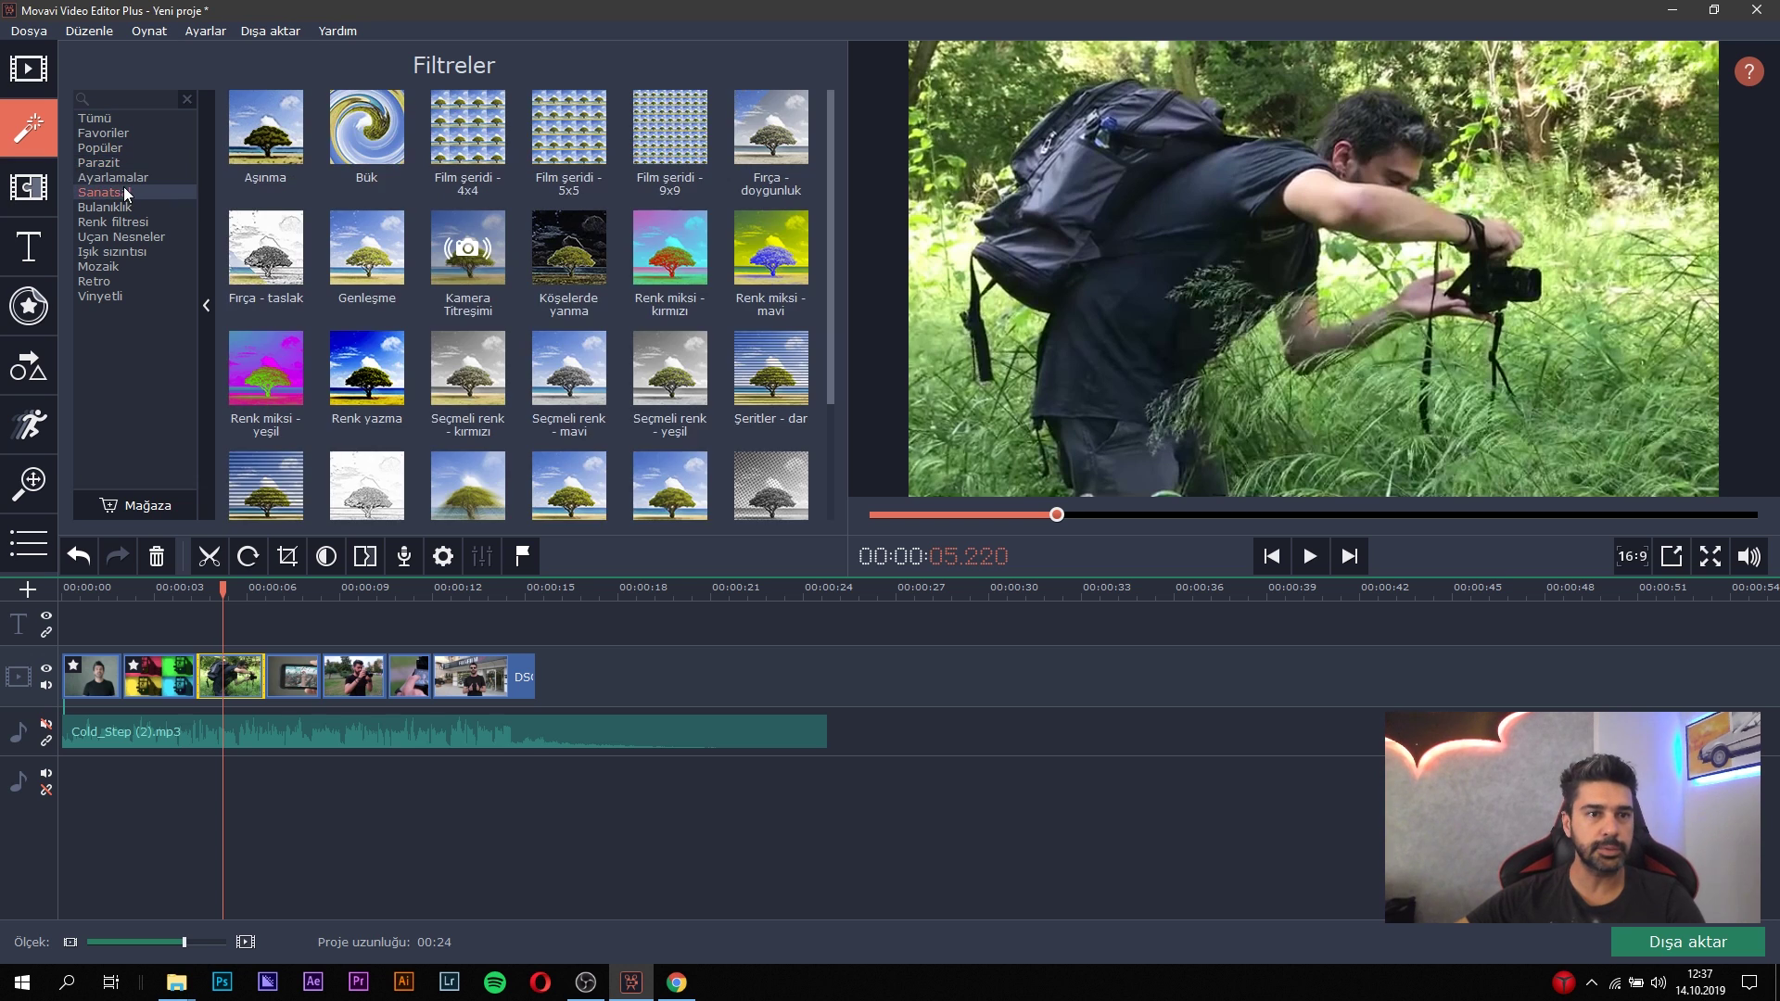
left_click(131, 177)
left_click(130, 192)
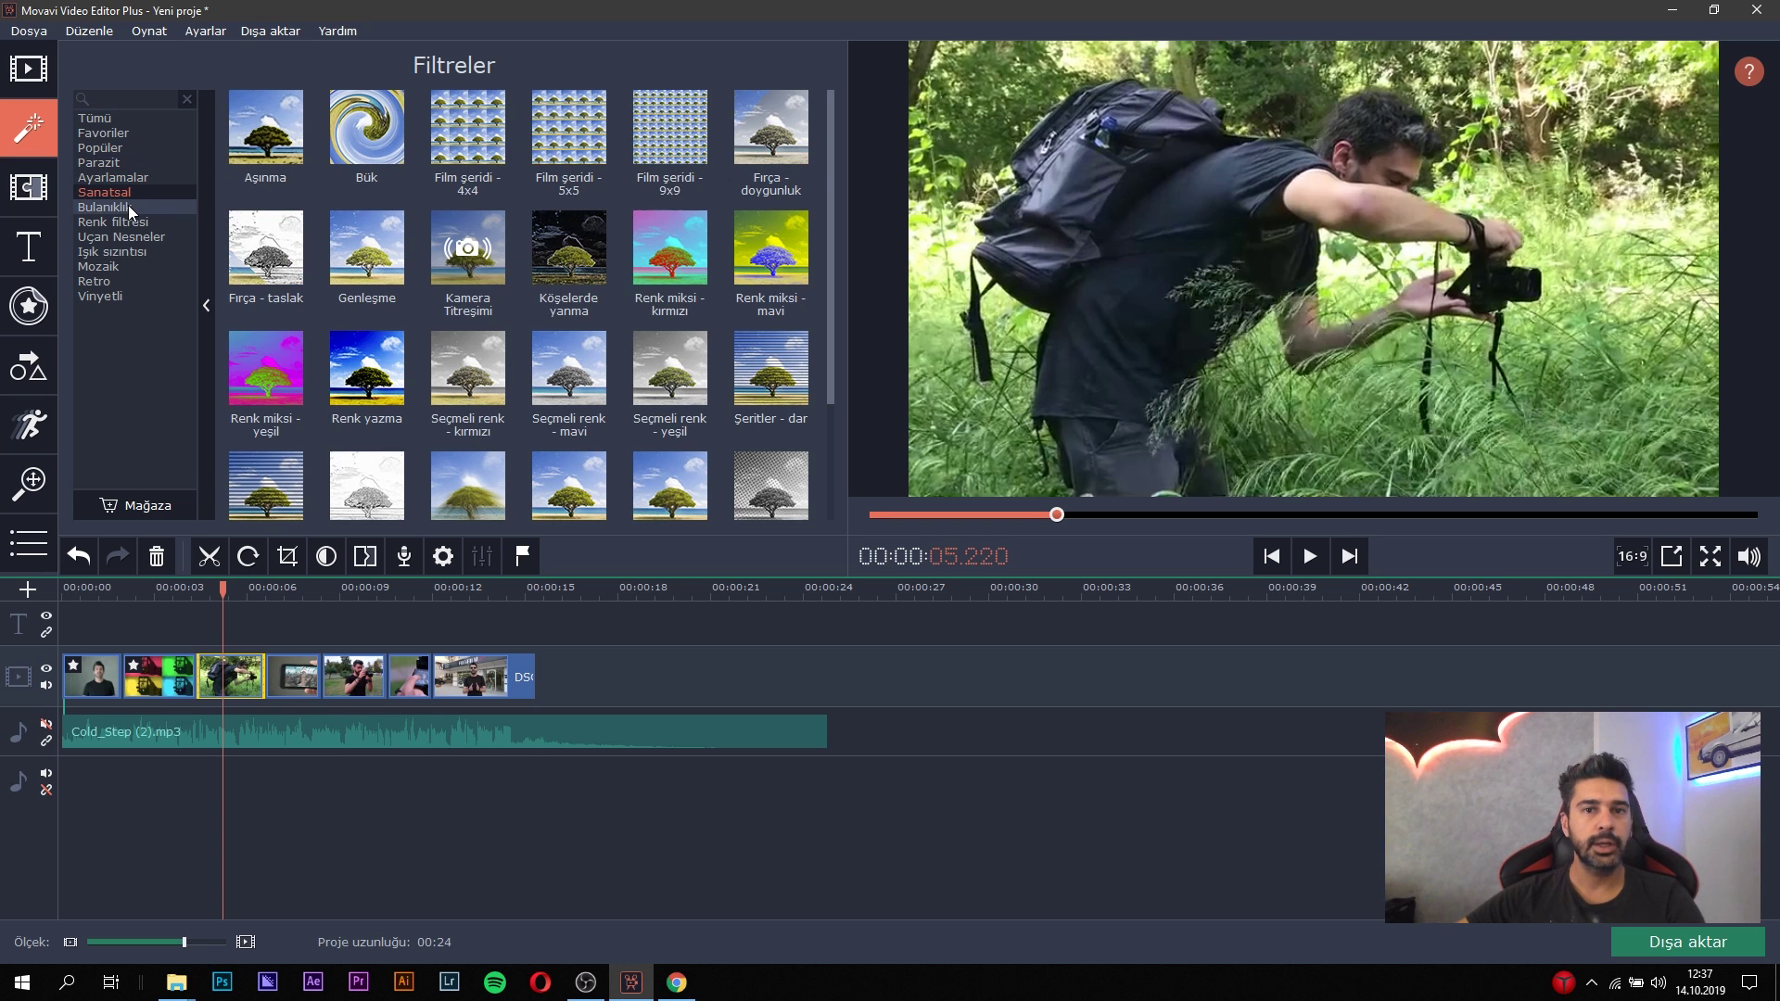
left_click(359, 243)
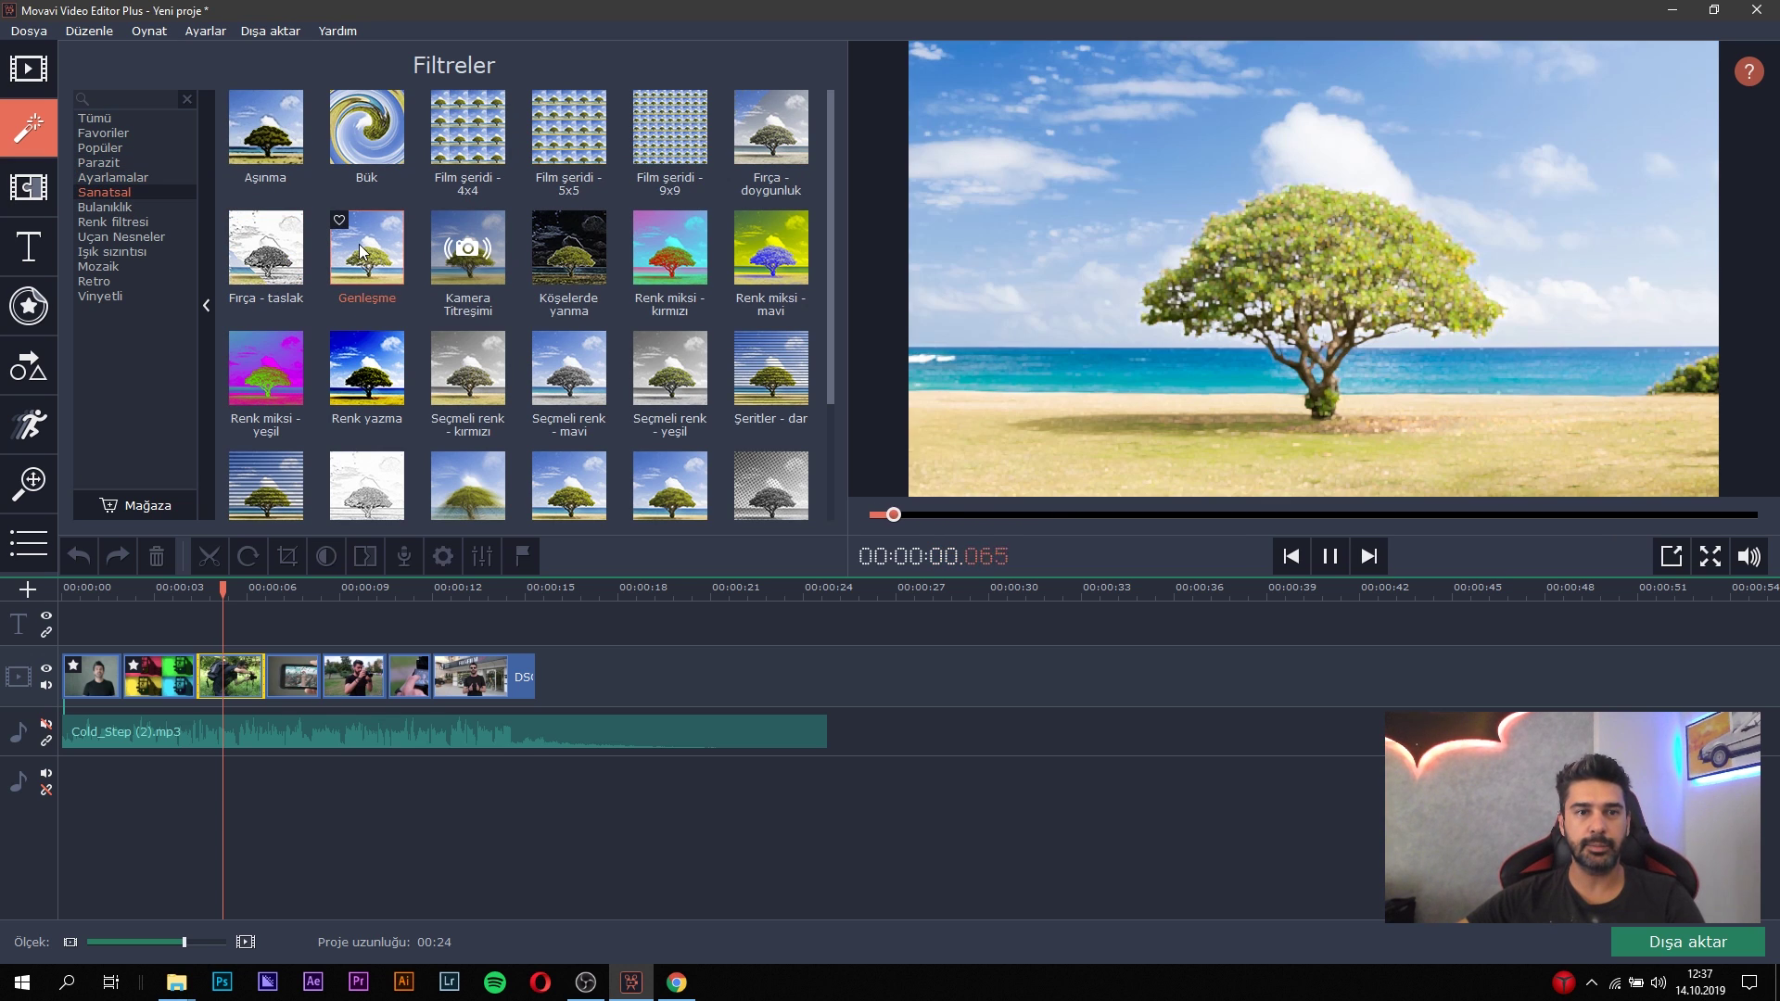
left_click(132, 207)
left_click(148, 221)
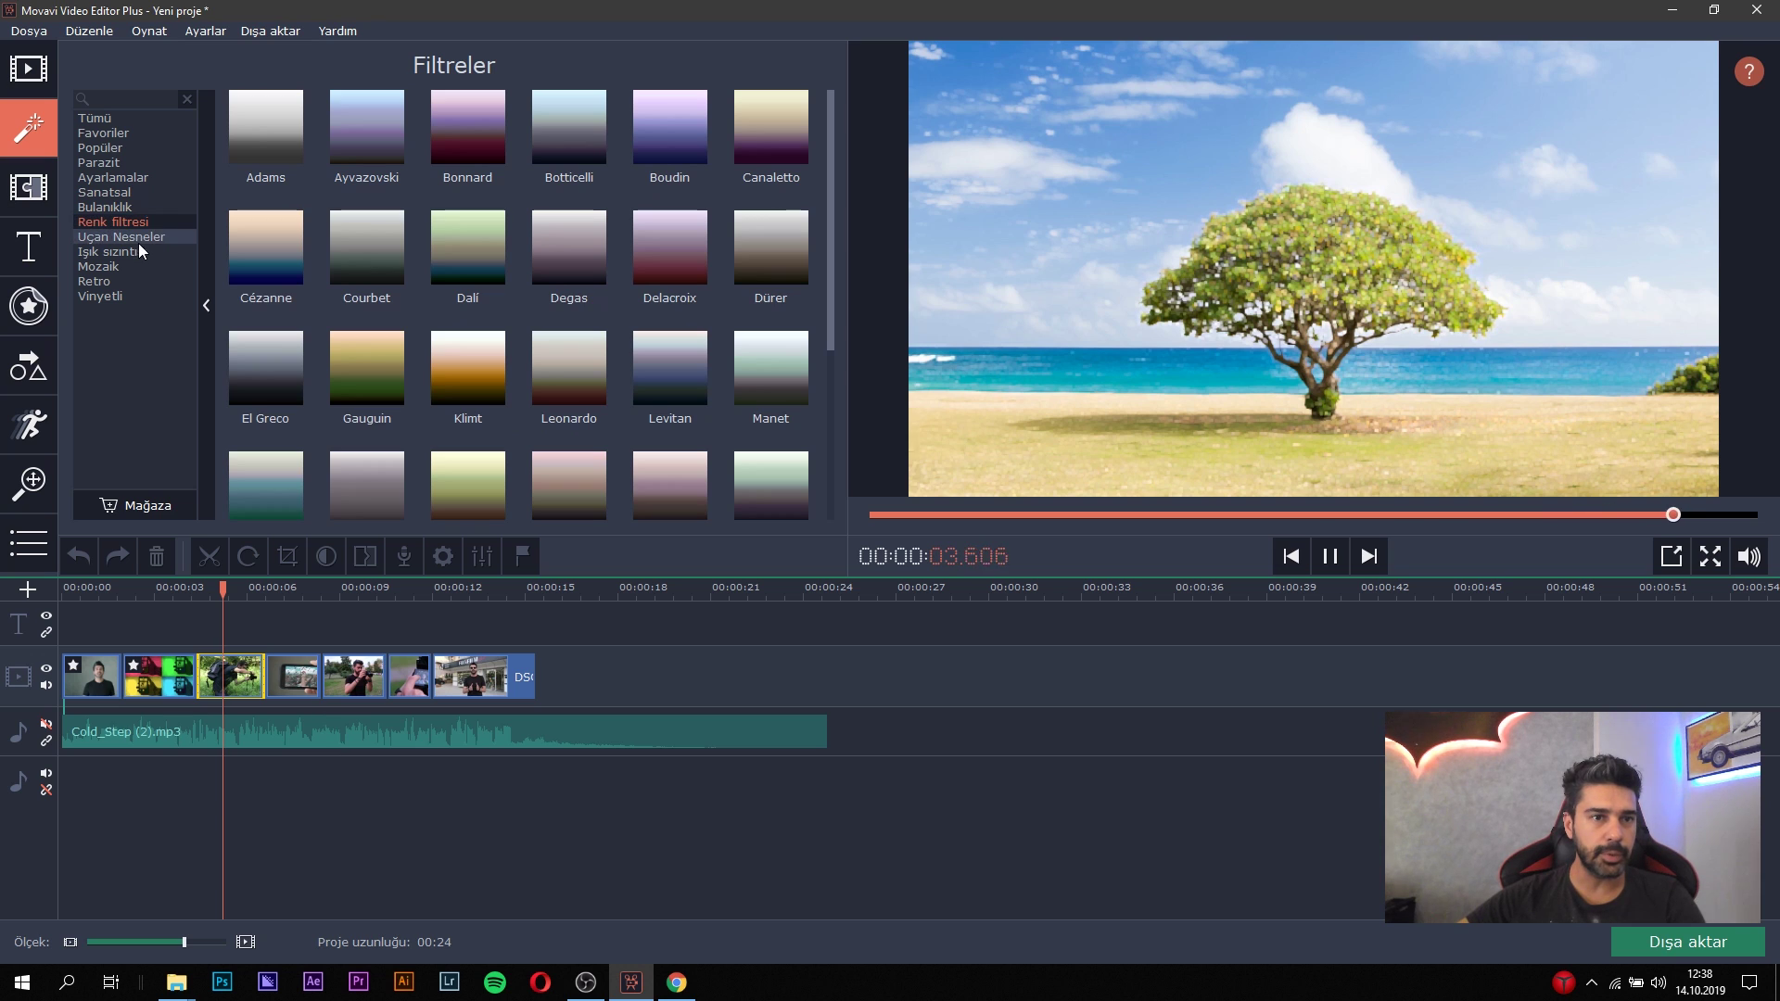
Preview several light leak filters from the Işık sızıntısı category, including numbers 8, 3 and 4.
left_click(141, 250)
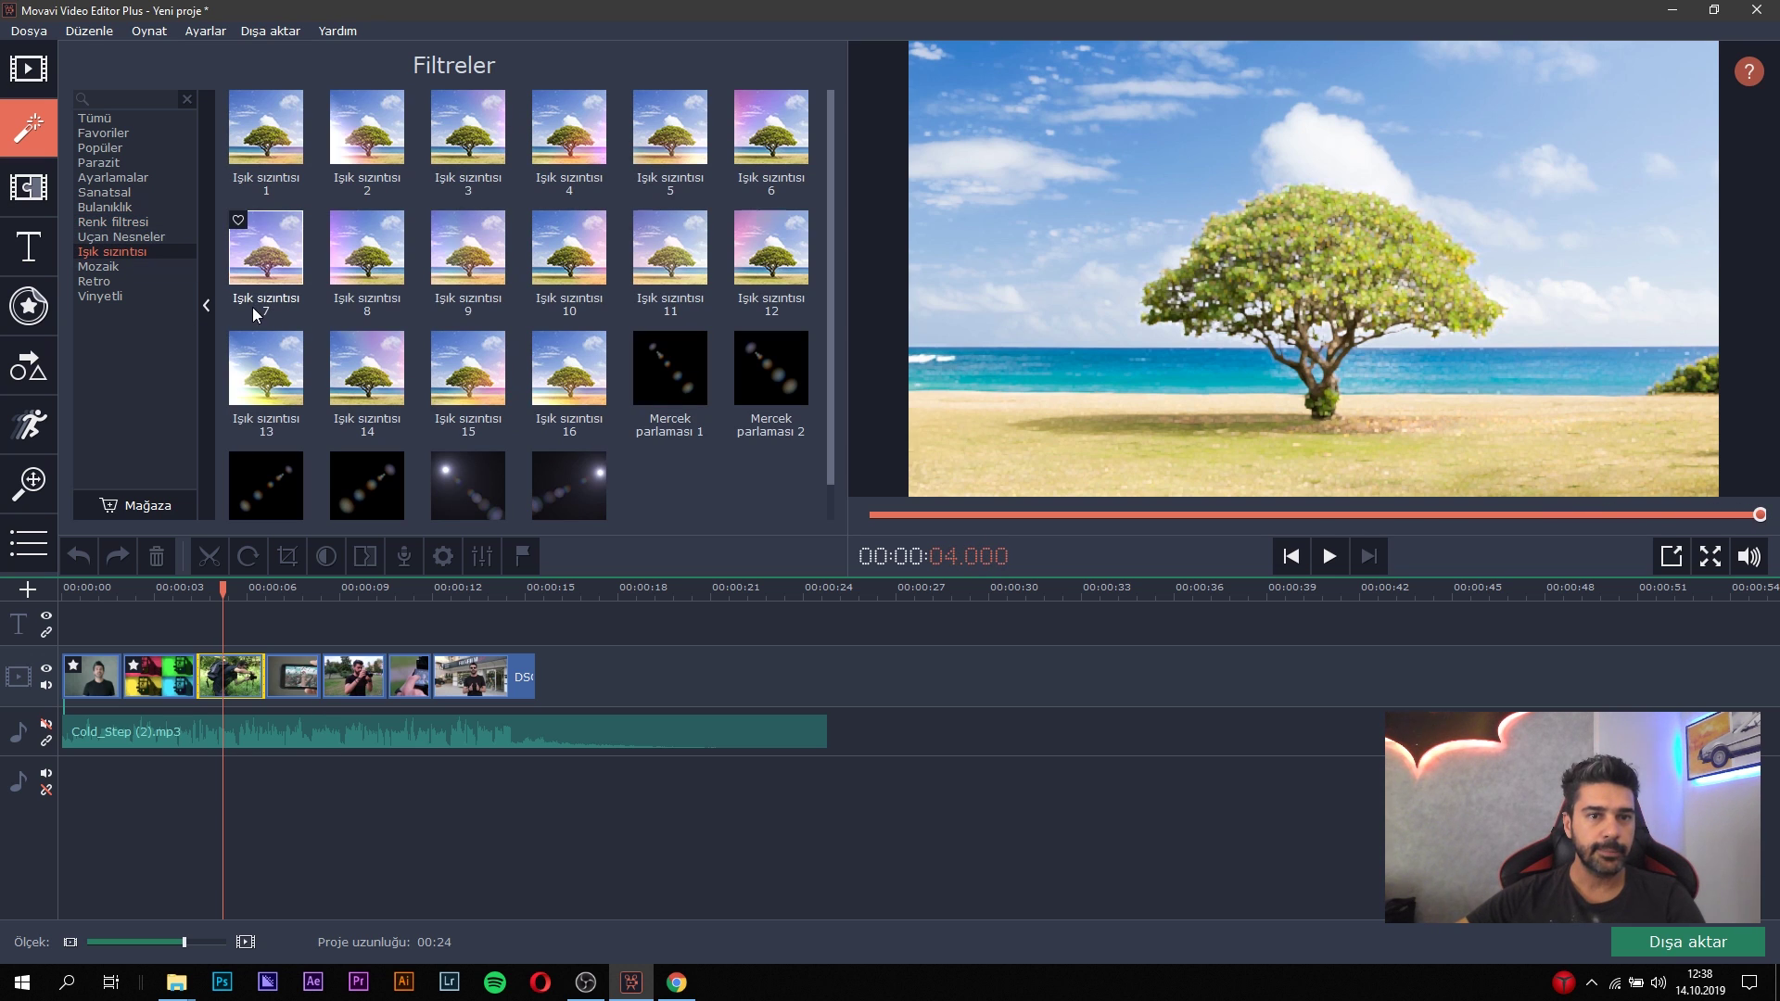
left_click(256, 264)
left_click(367, 248)
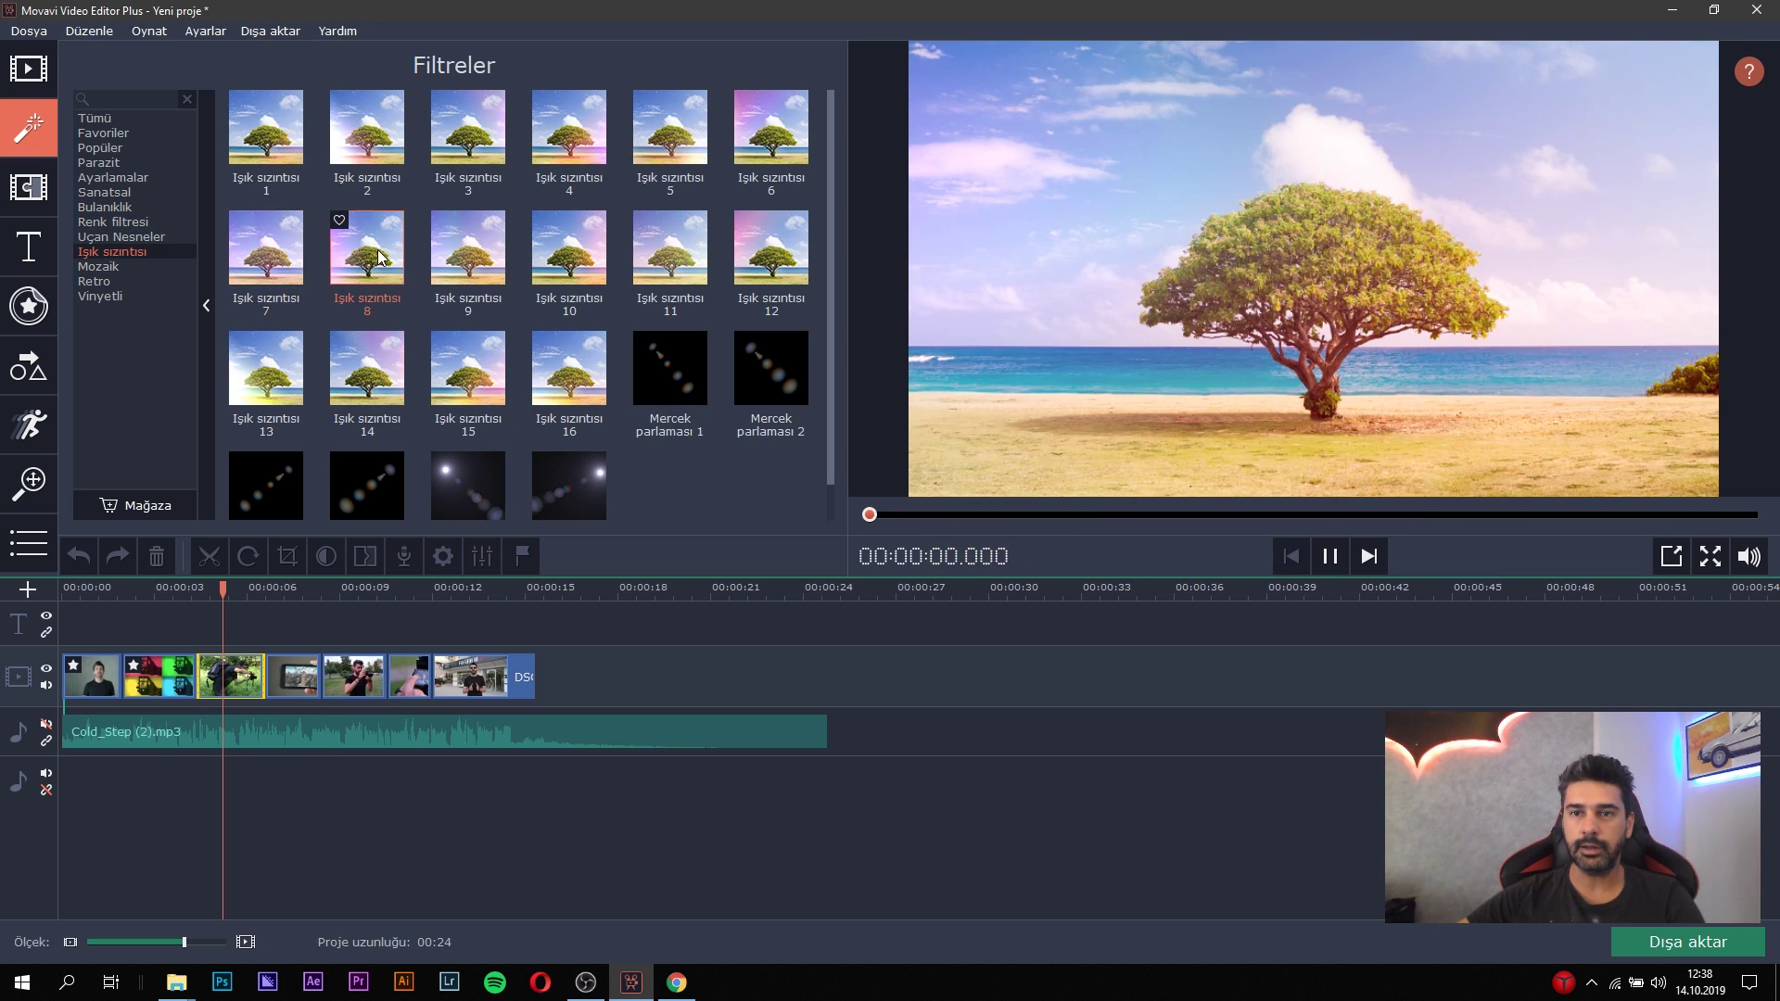
left_click(397, 143)
left_click(468, 140)
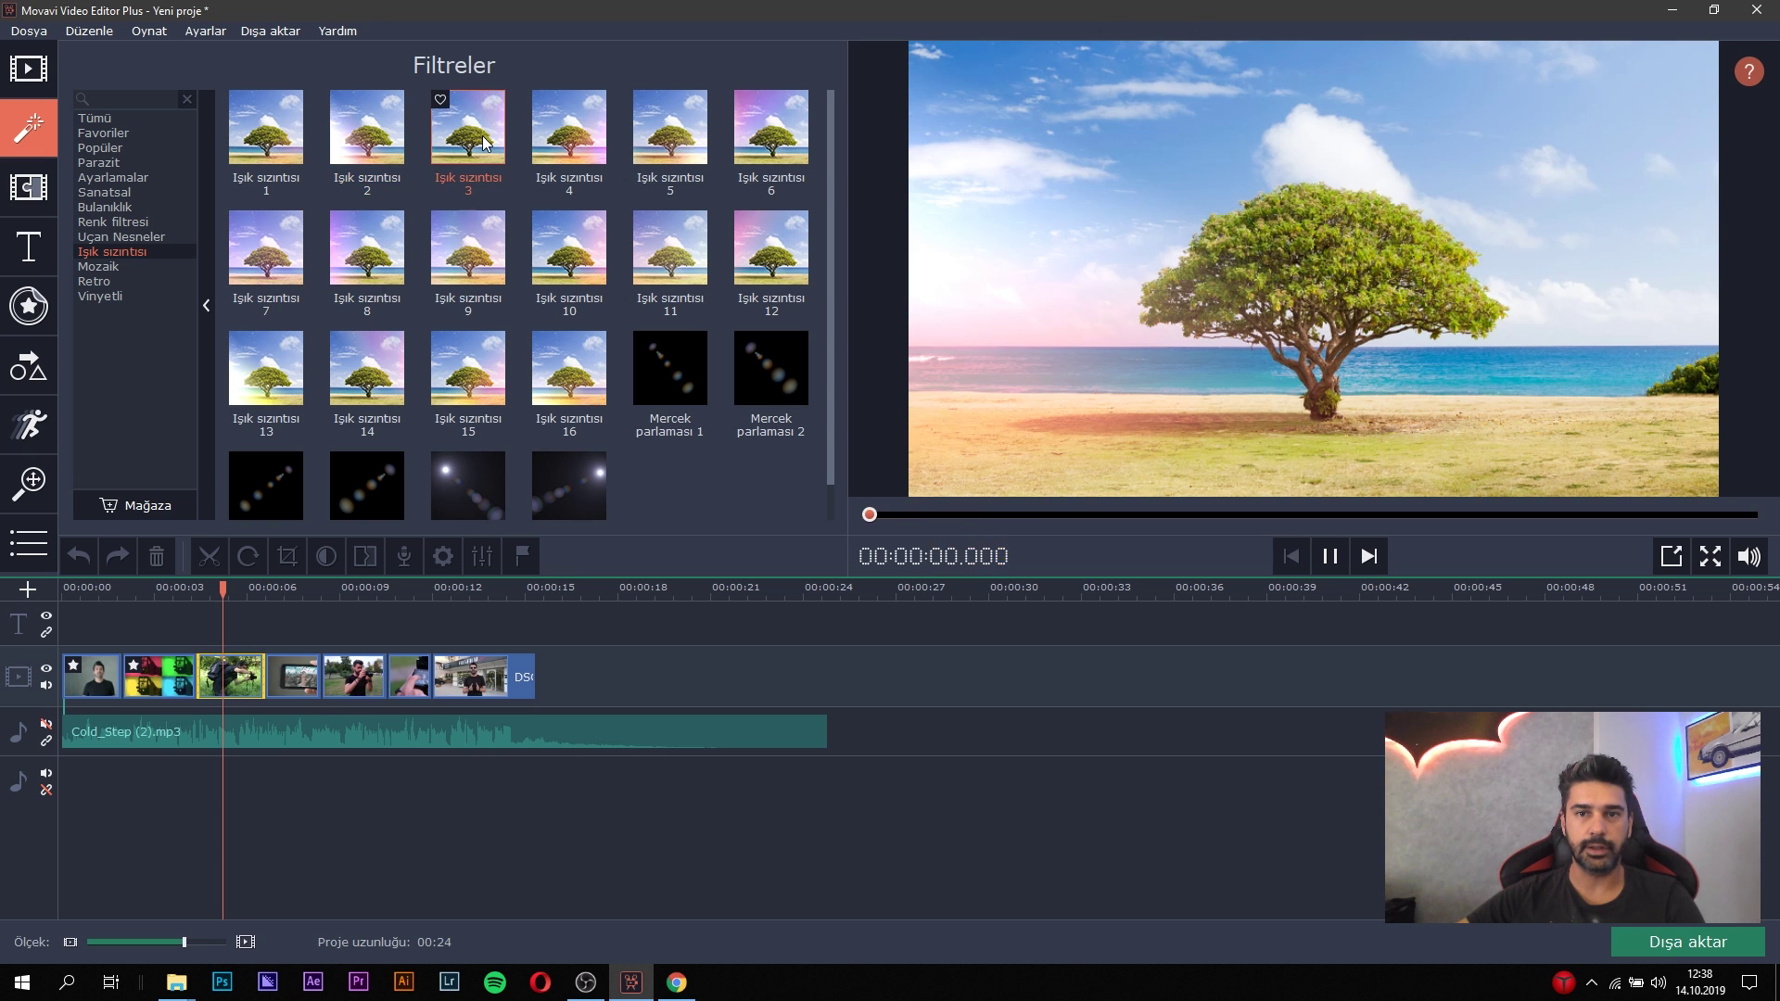
left_click(603, 146)
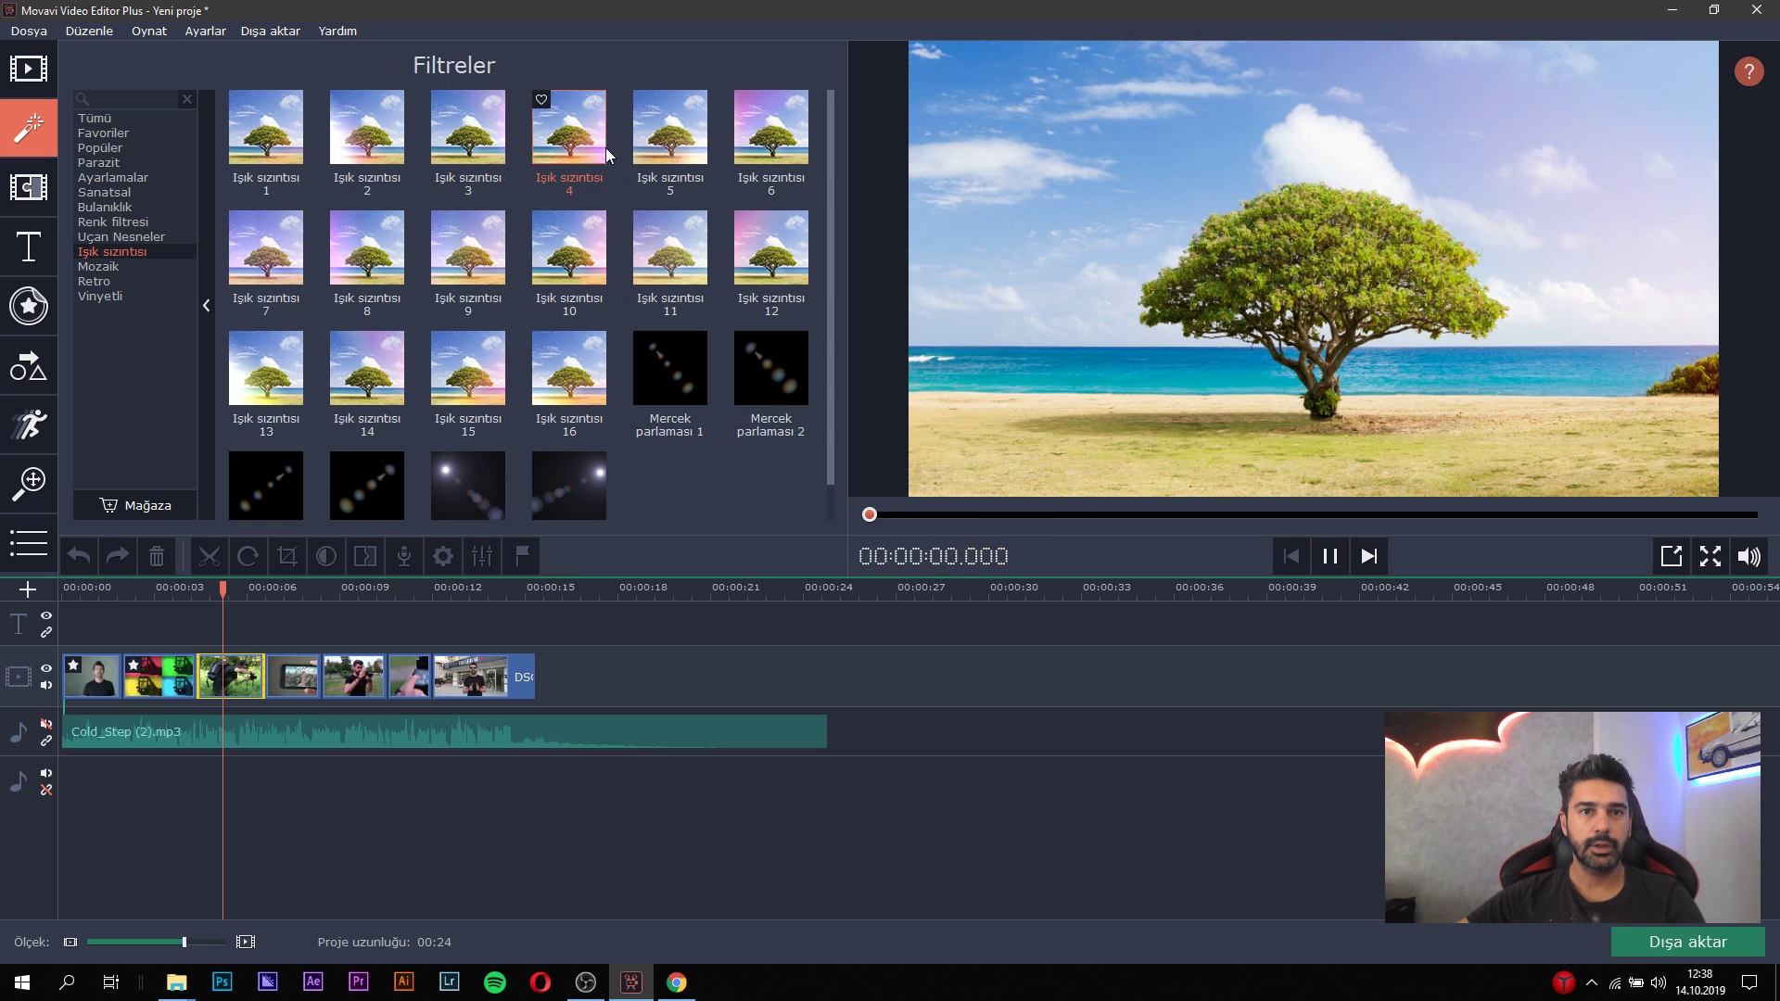
Apply the Işık sızıntısı 2 filter to the third video clip and scrub back over the clip to check it.
left_click(362, 153)
left_click(243, 676)
left_click_drag(367, 126, 238, 660)
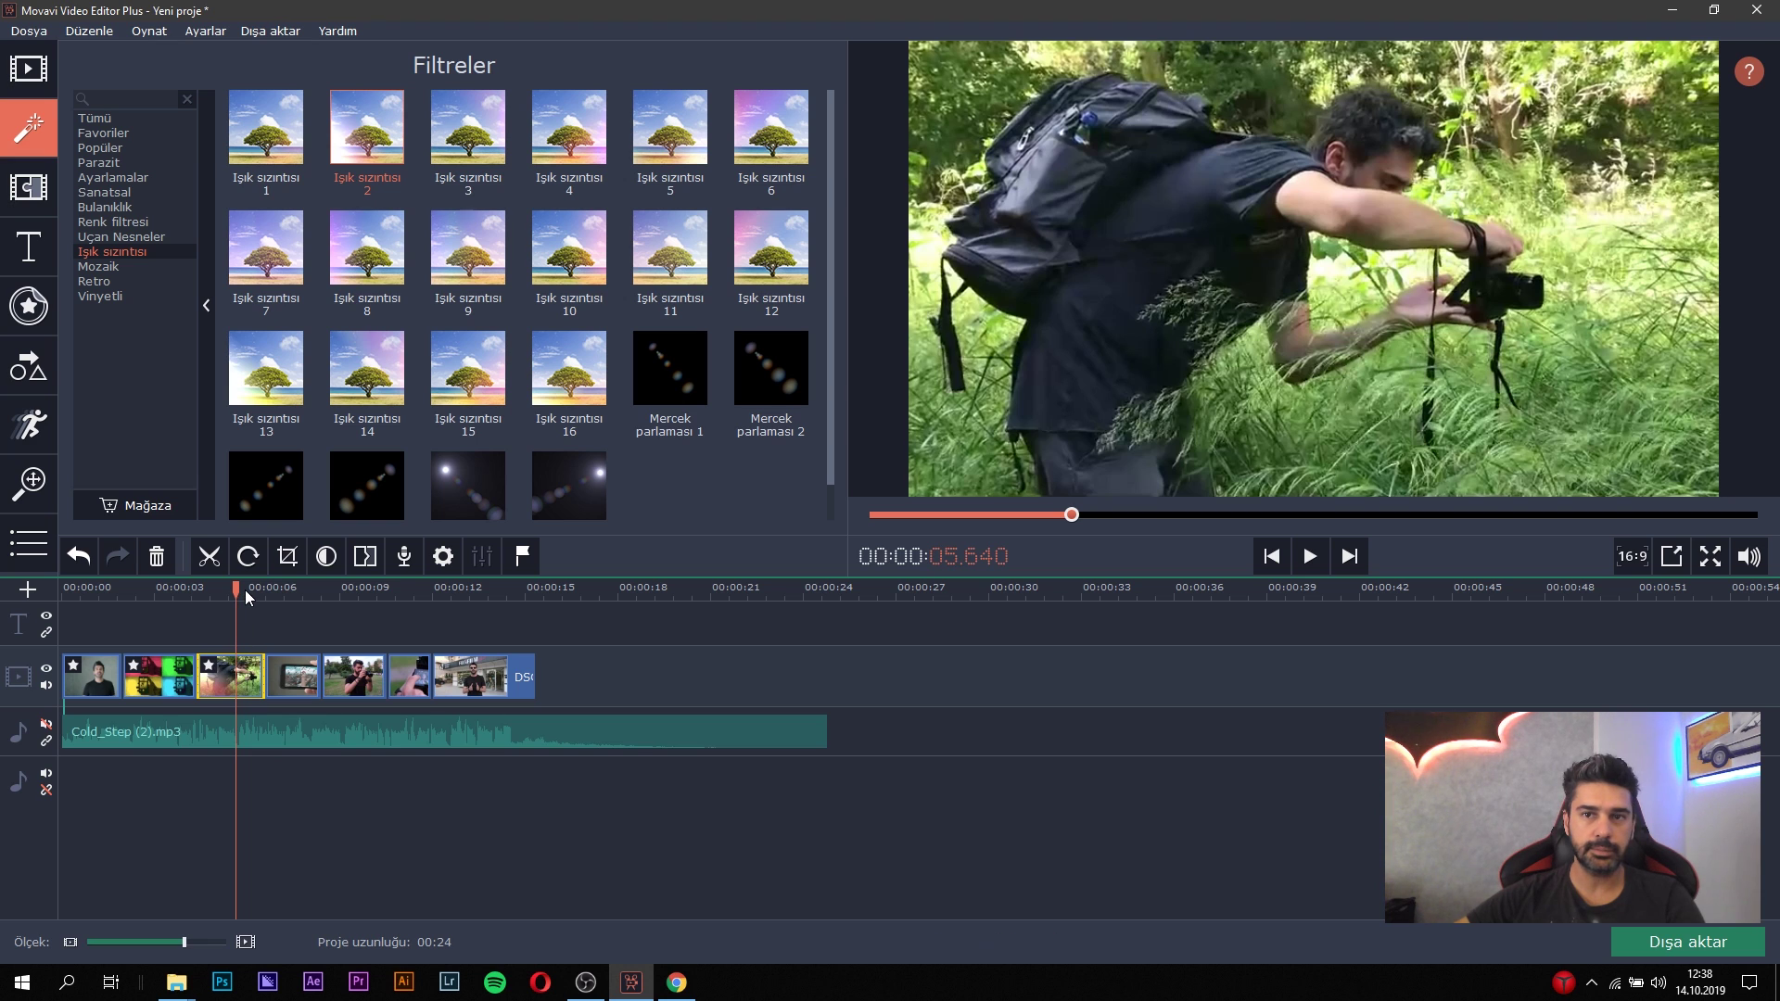
left_click_drag(248, 593, 192, 593)
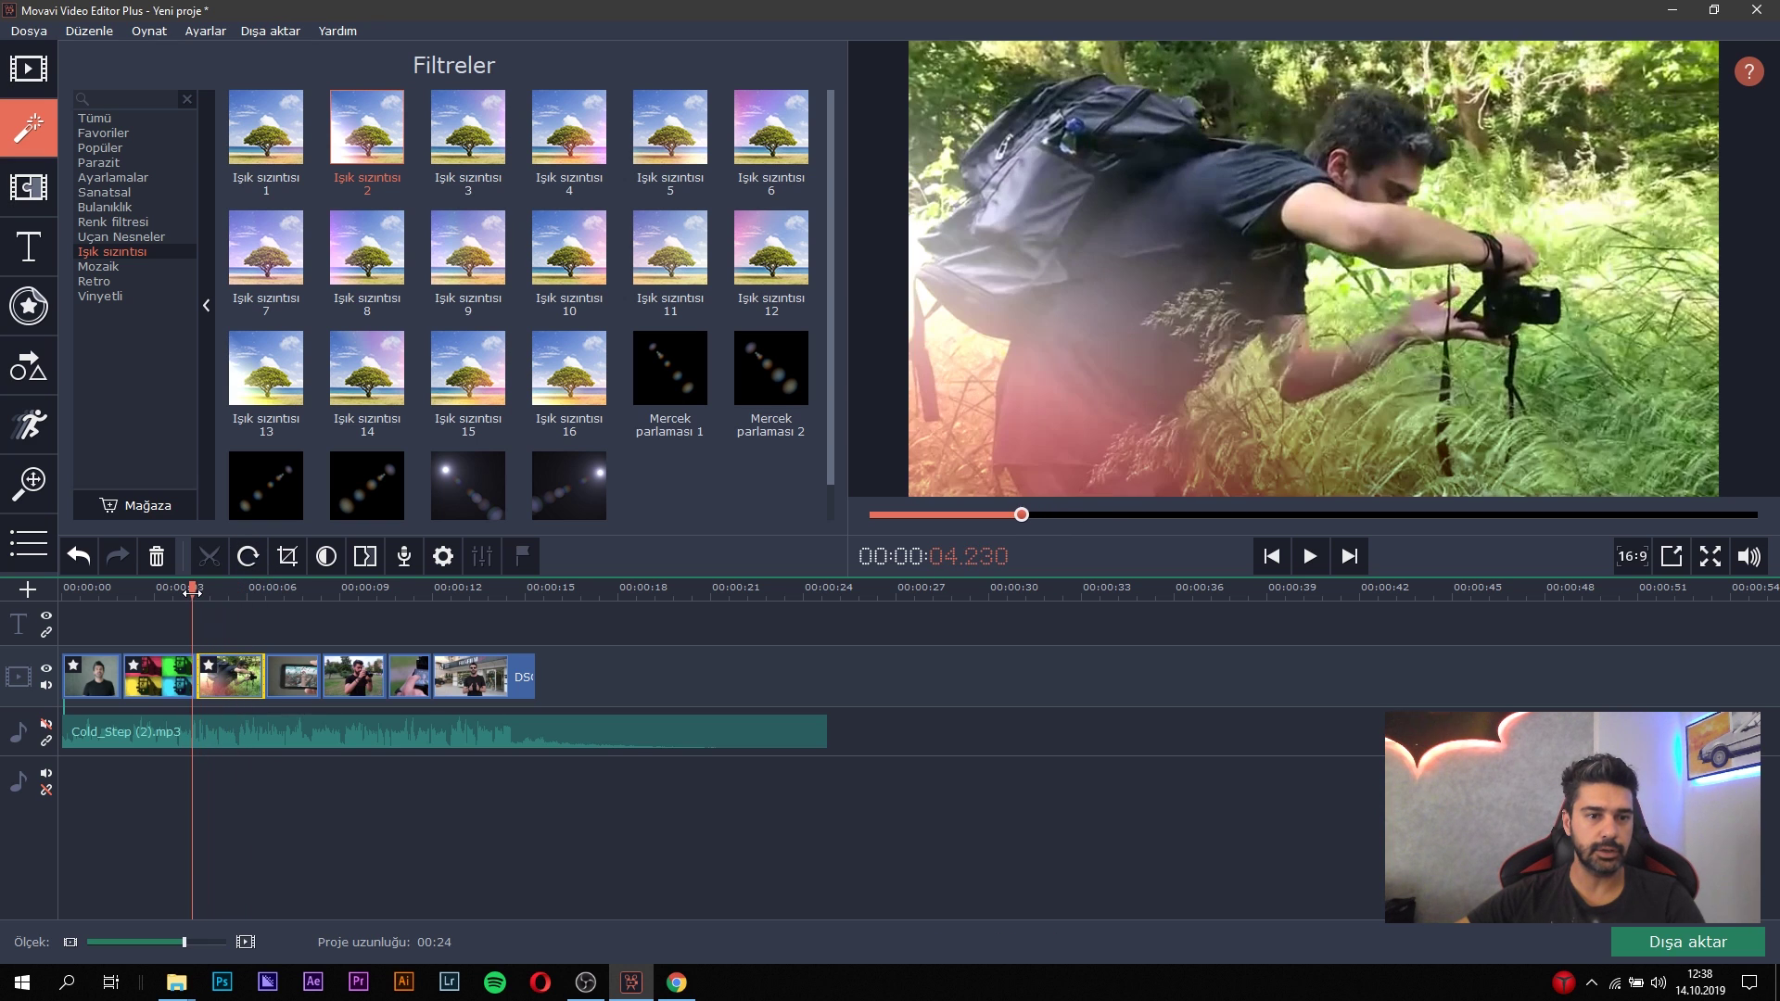
Add the VHS filter from the Retro category to the third video clip and play that part to check it.
left_click(124, 280)
left_click(121, 297)
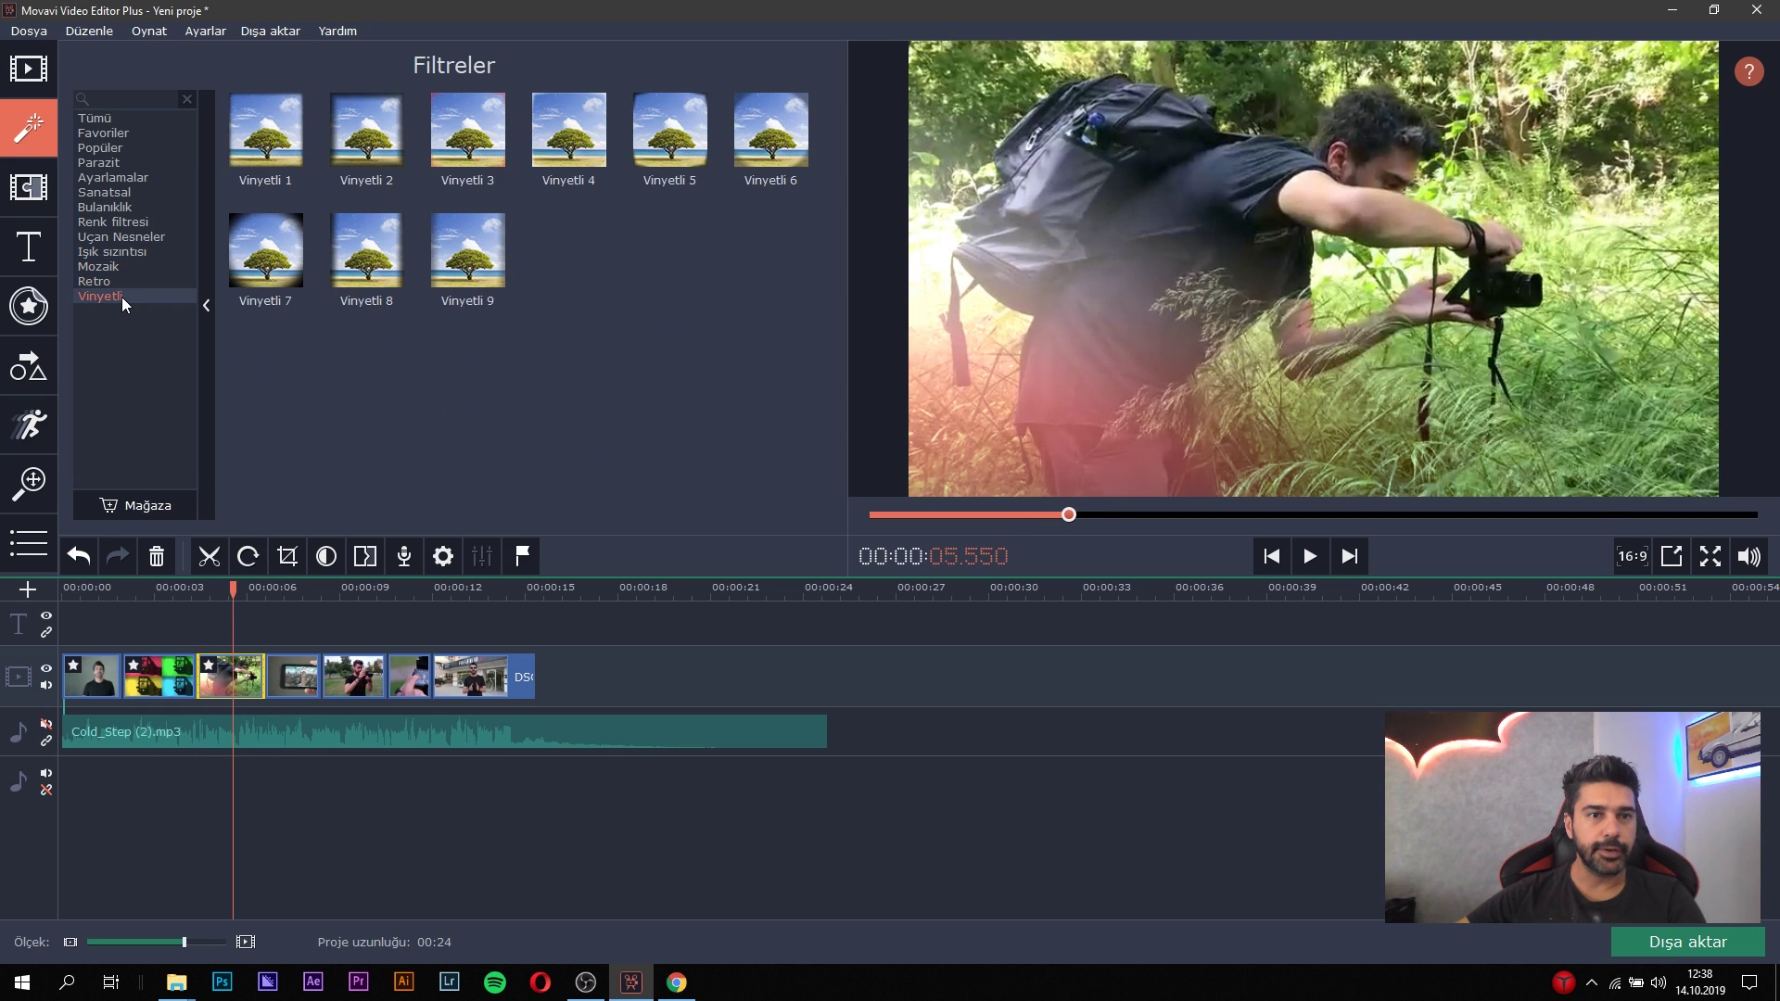
left_click(104, 280)
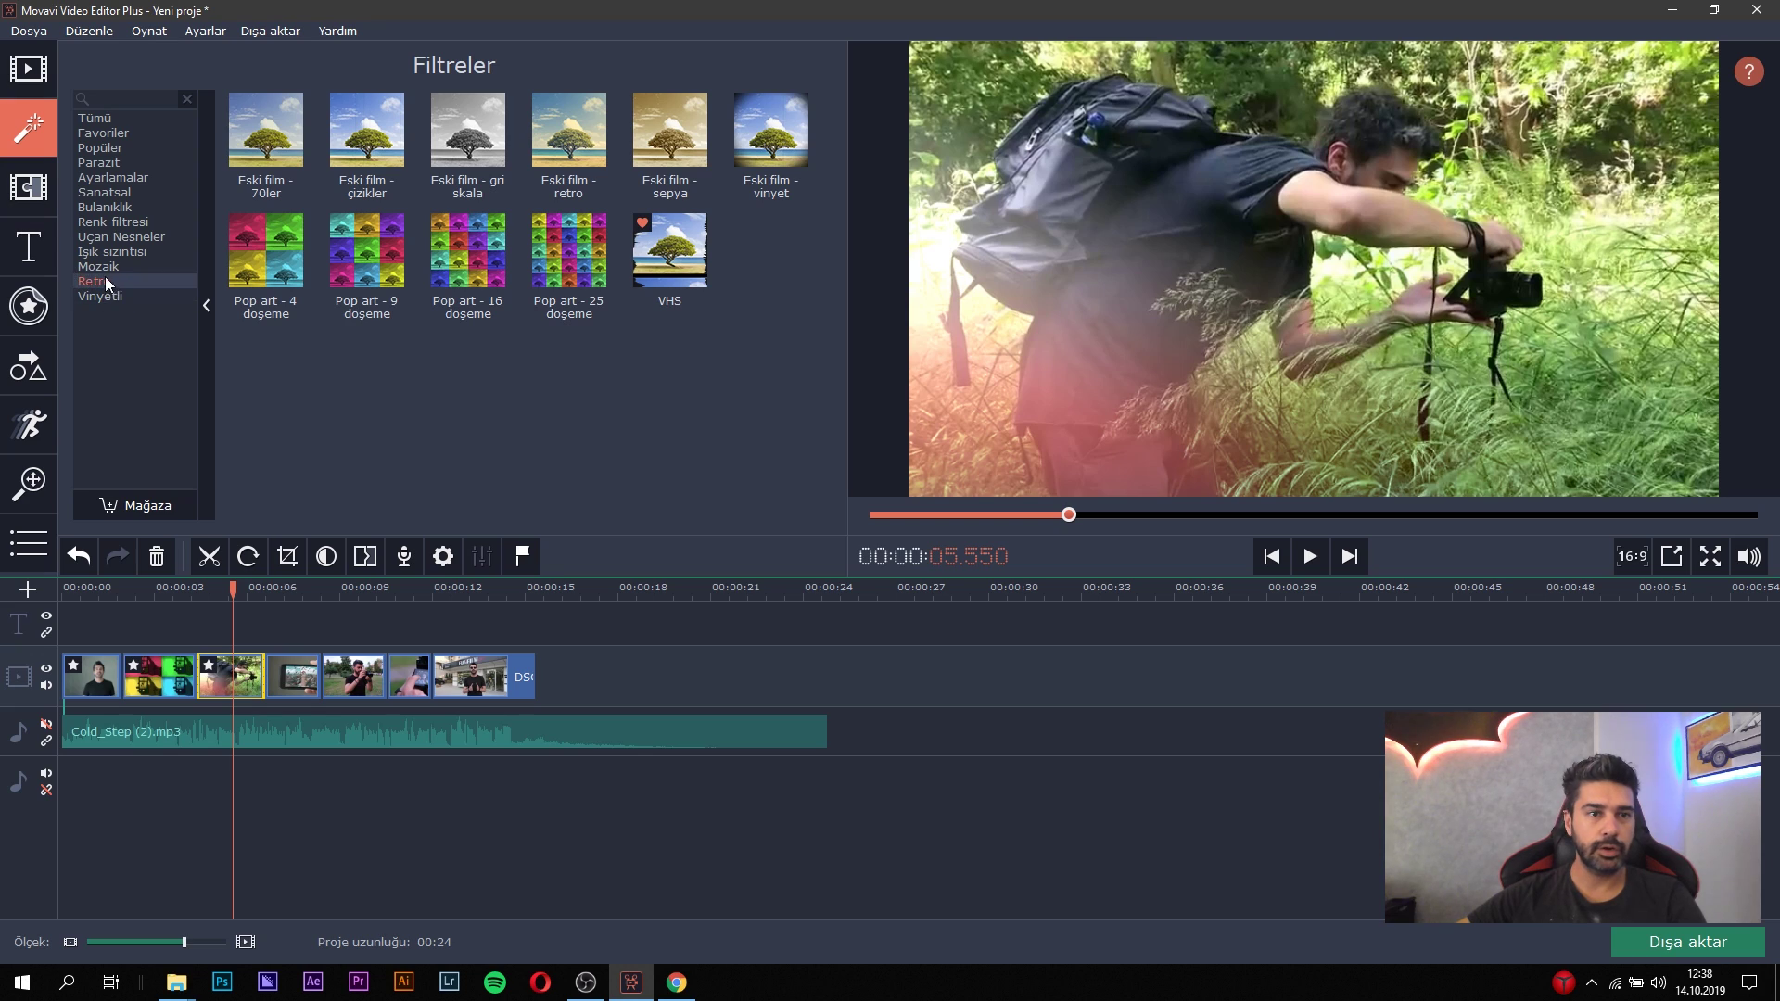
left_click(666, 262)
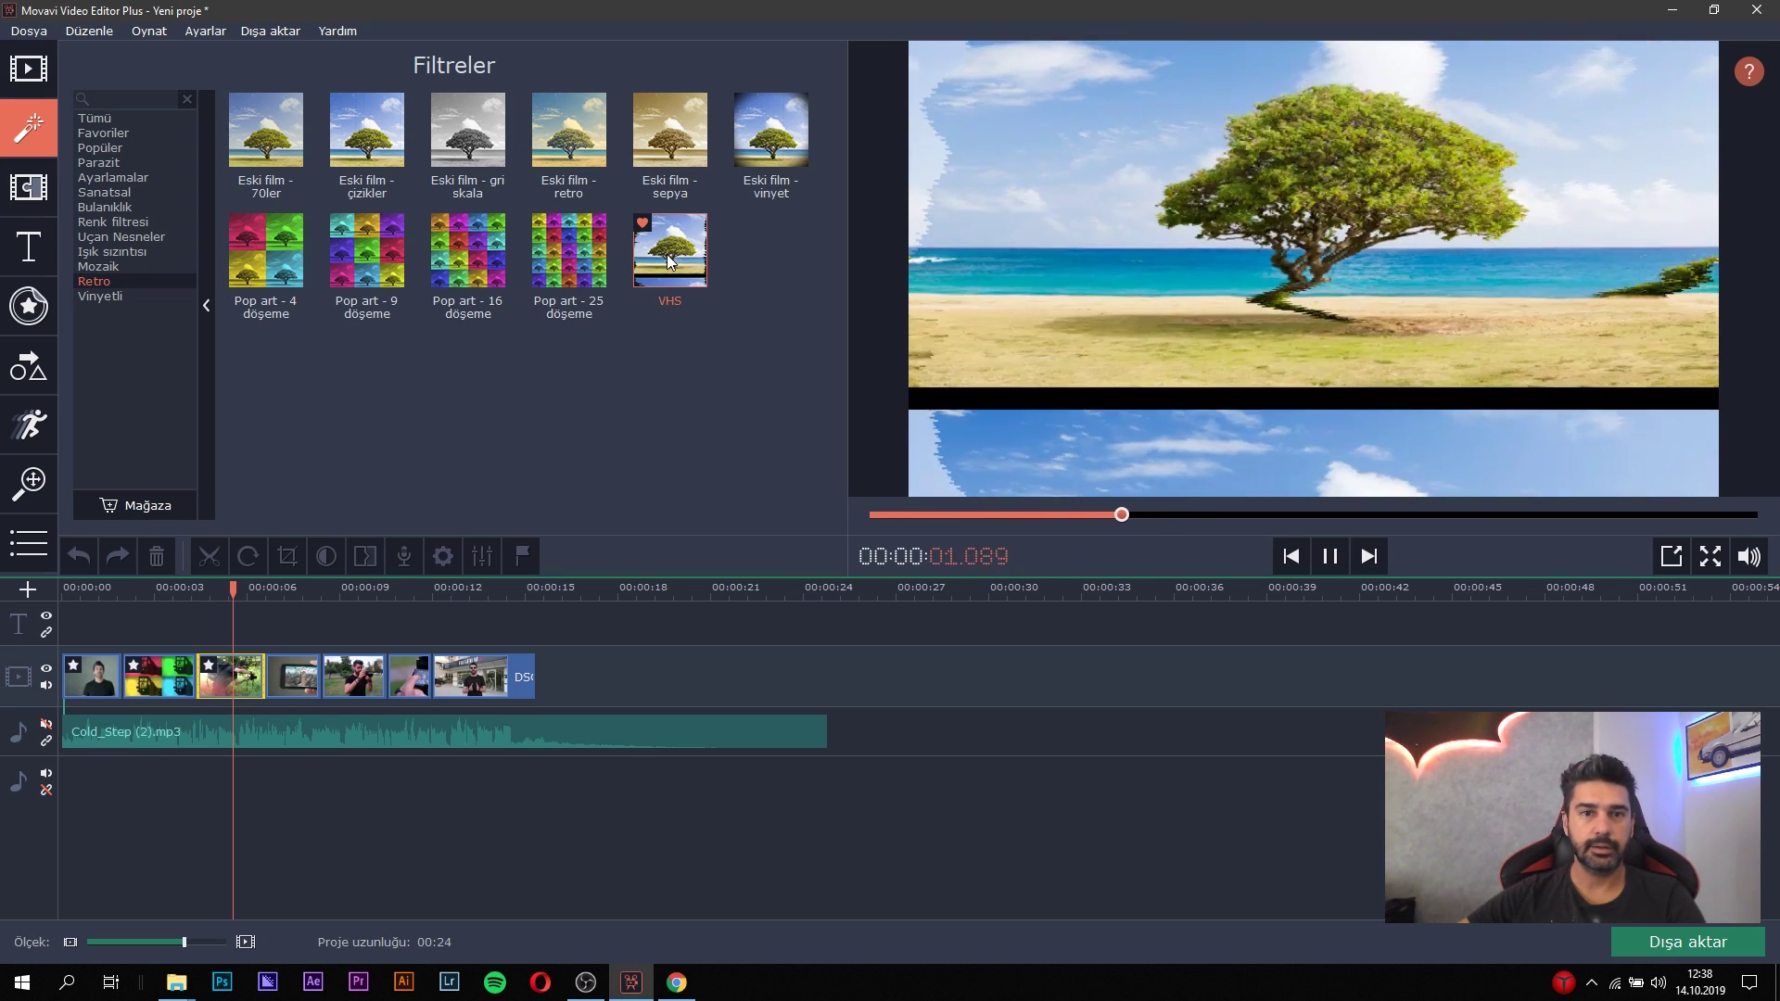
left_click_drag(669, 240, 215, 680)
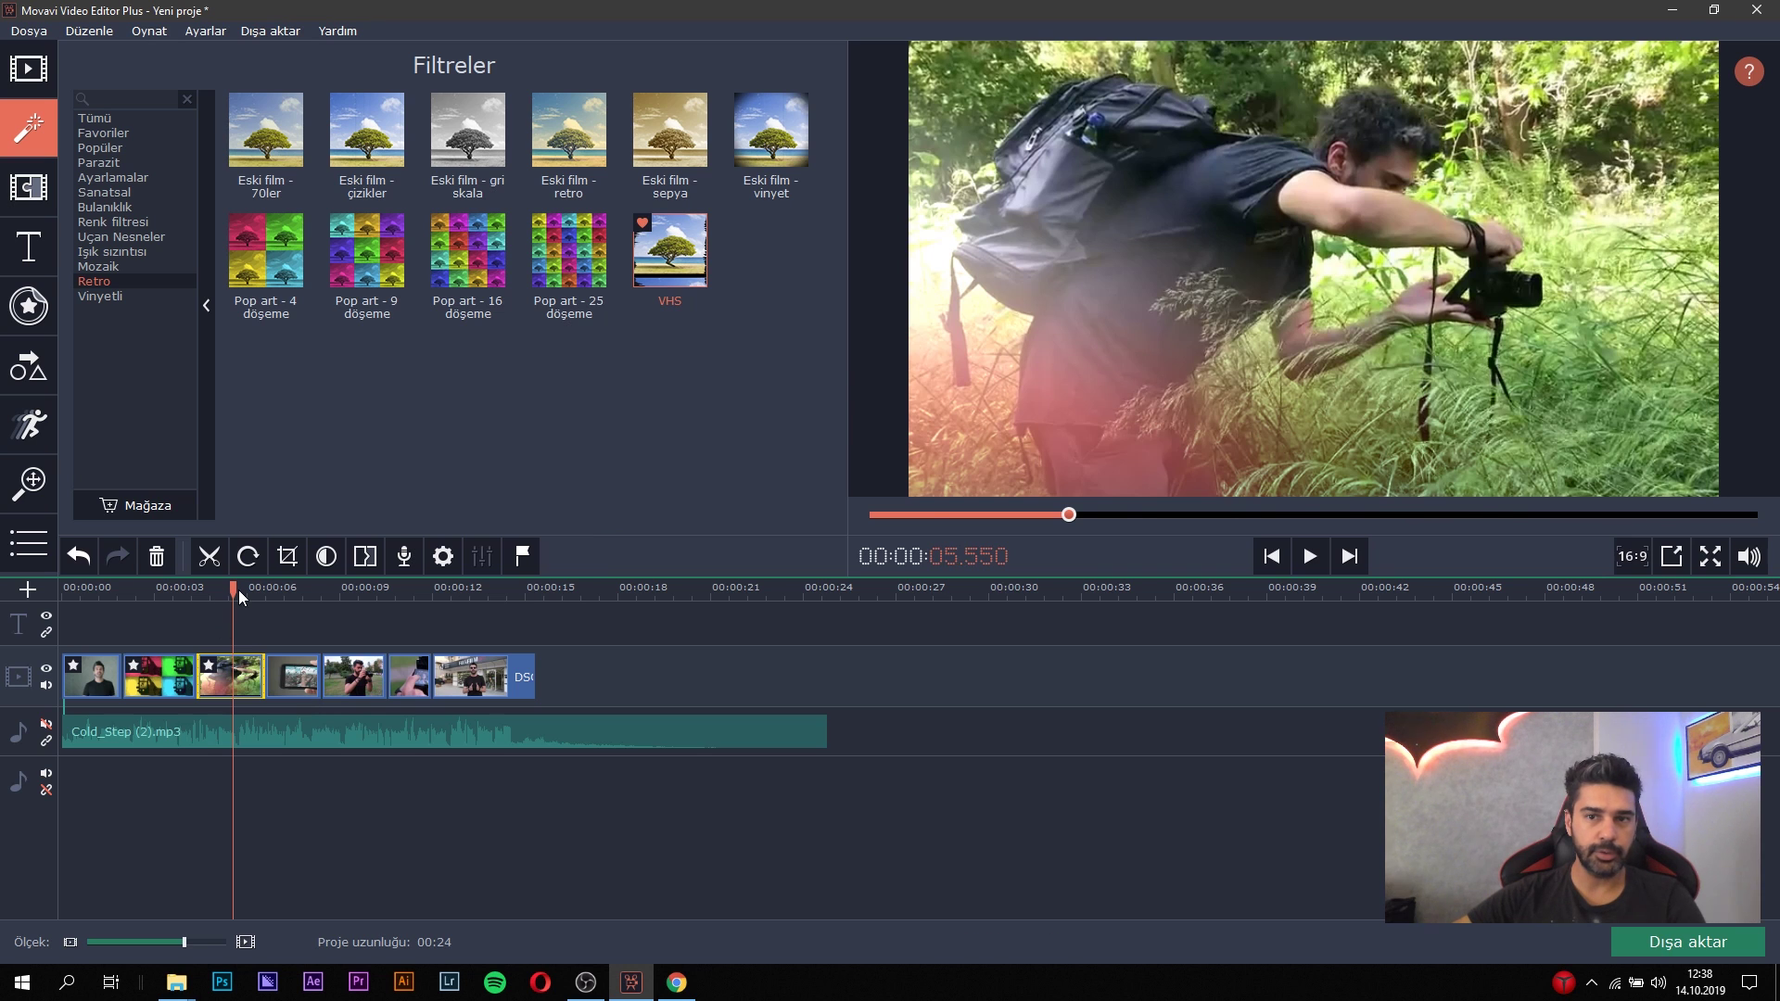
left_click(185, 597)
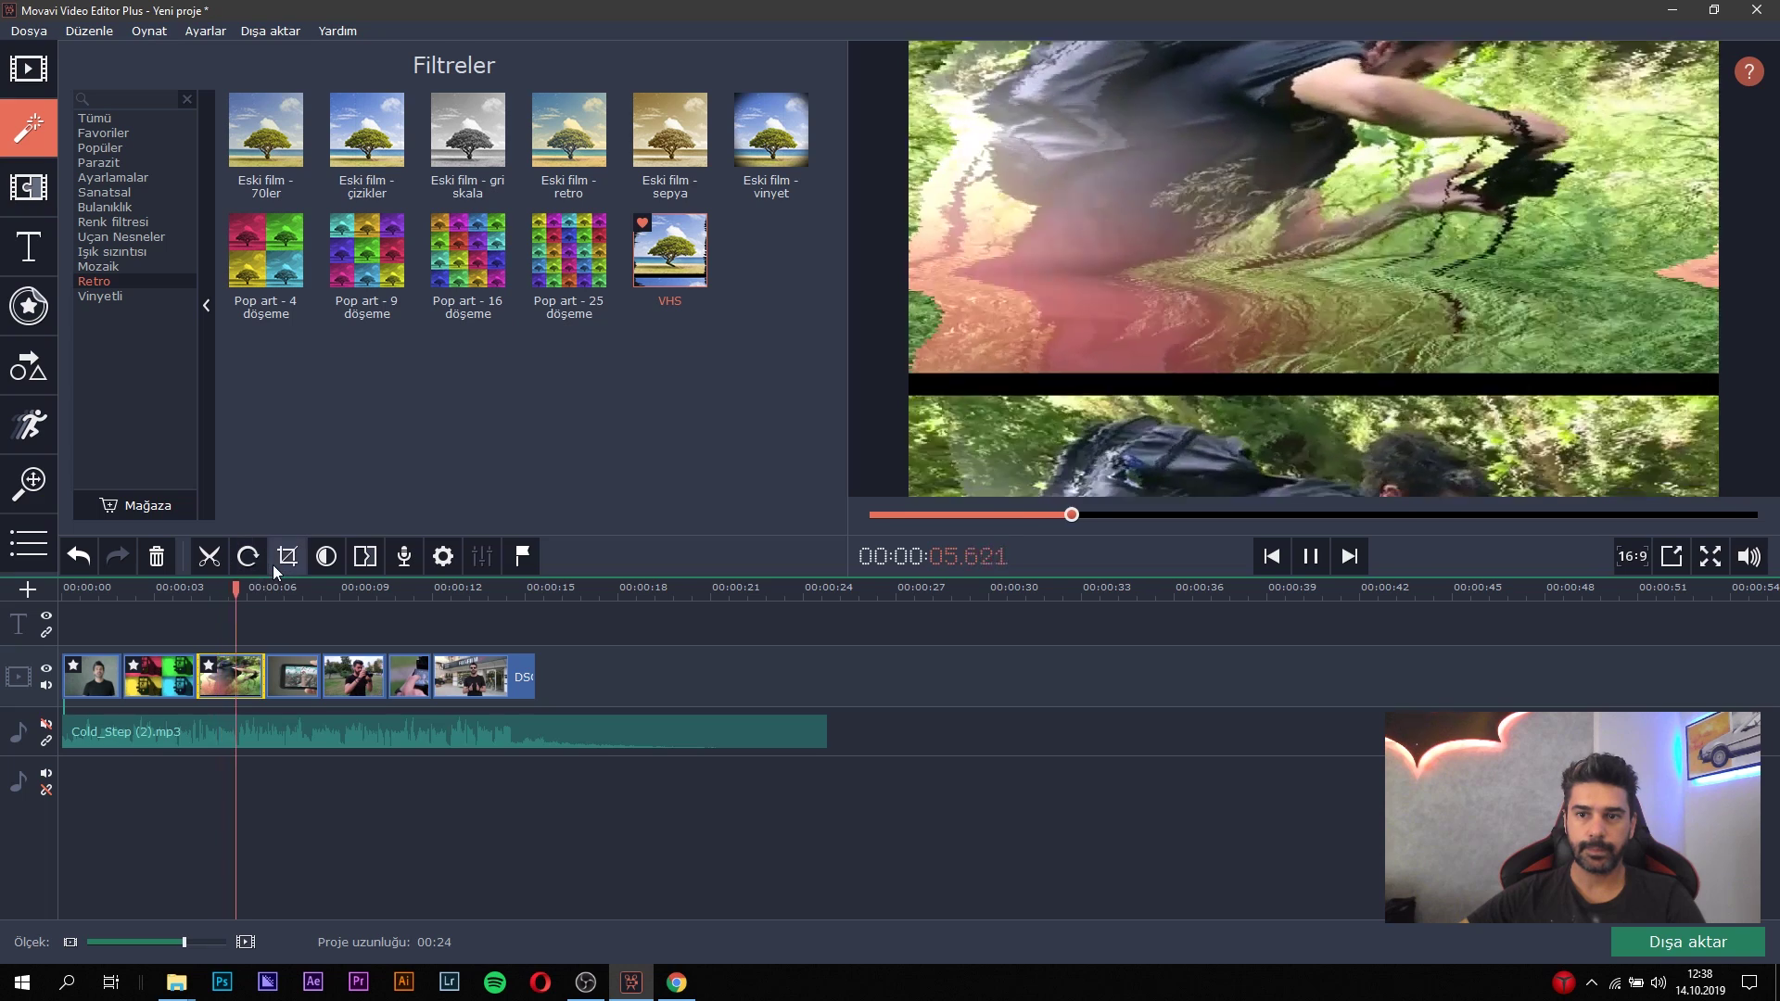
left_click(282, 588)
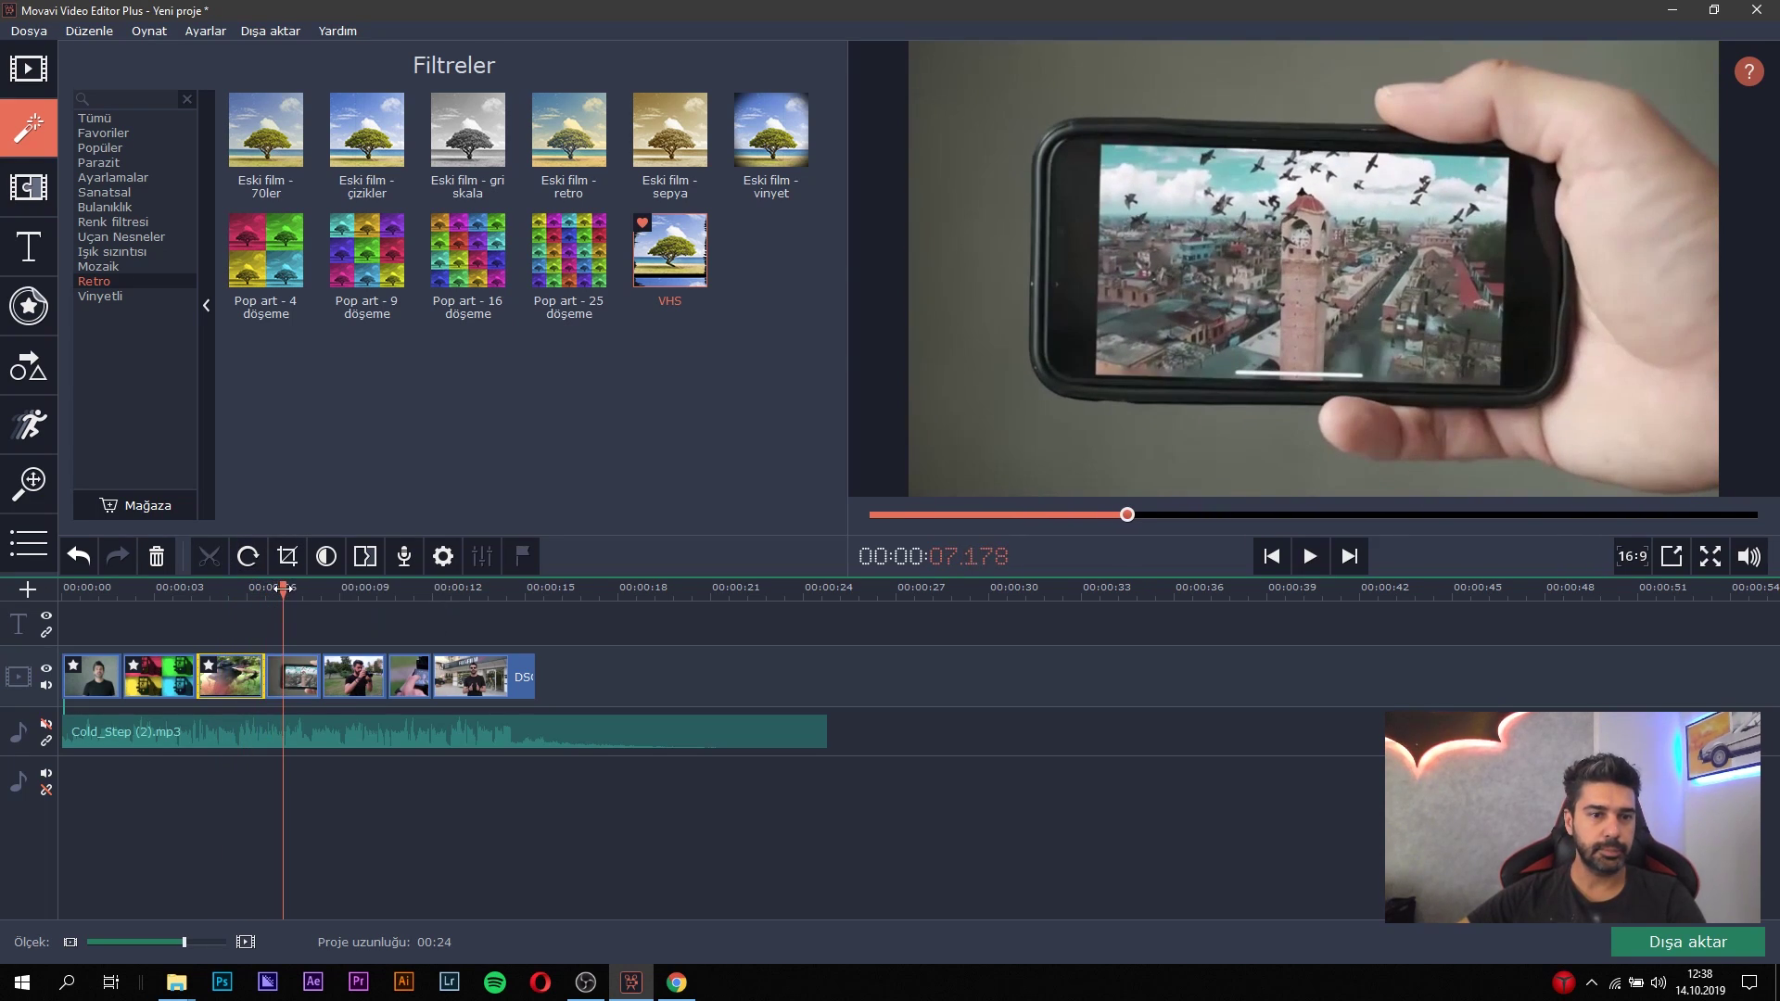
Apply the Film şeridi - 4x4 filter from the Sanatsal category to the fourth video clip and play that part.
left_click(302, 676)
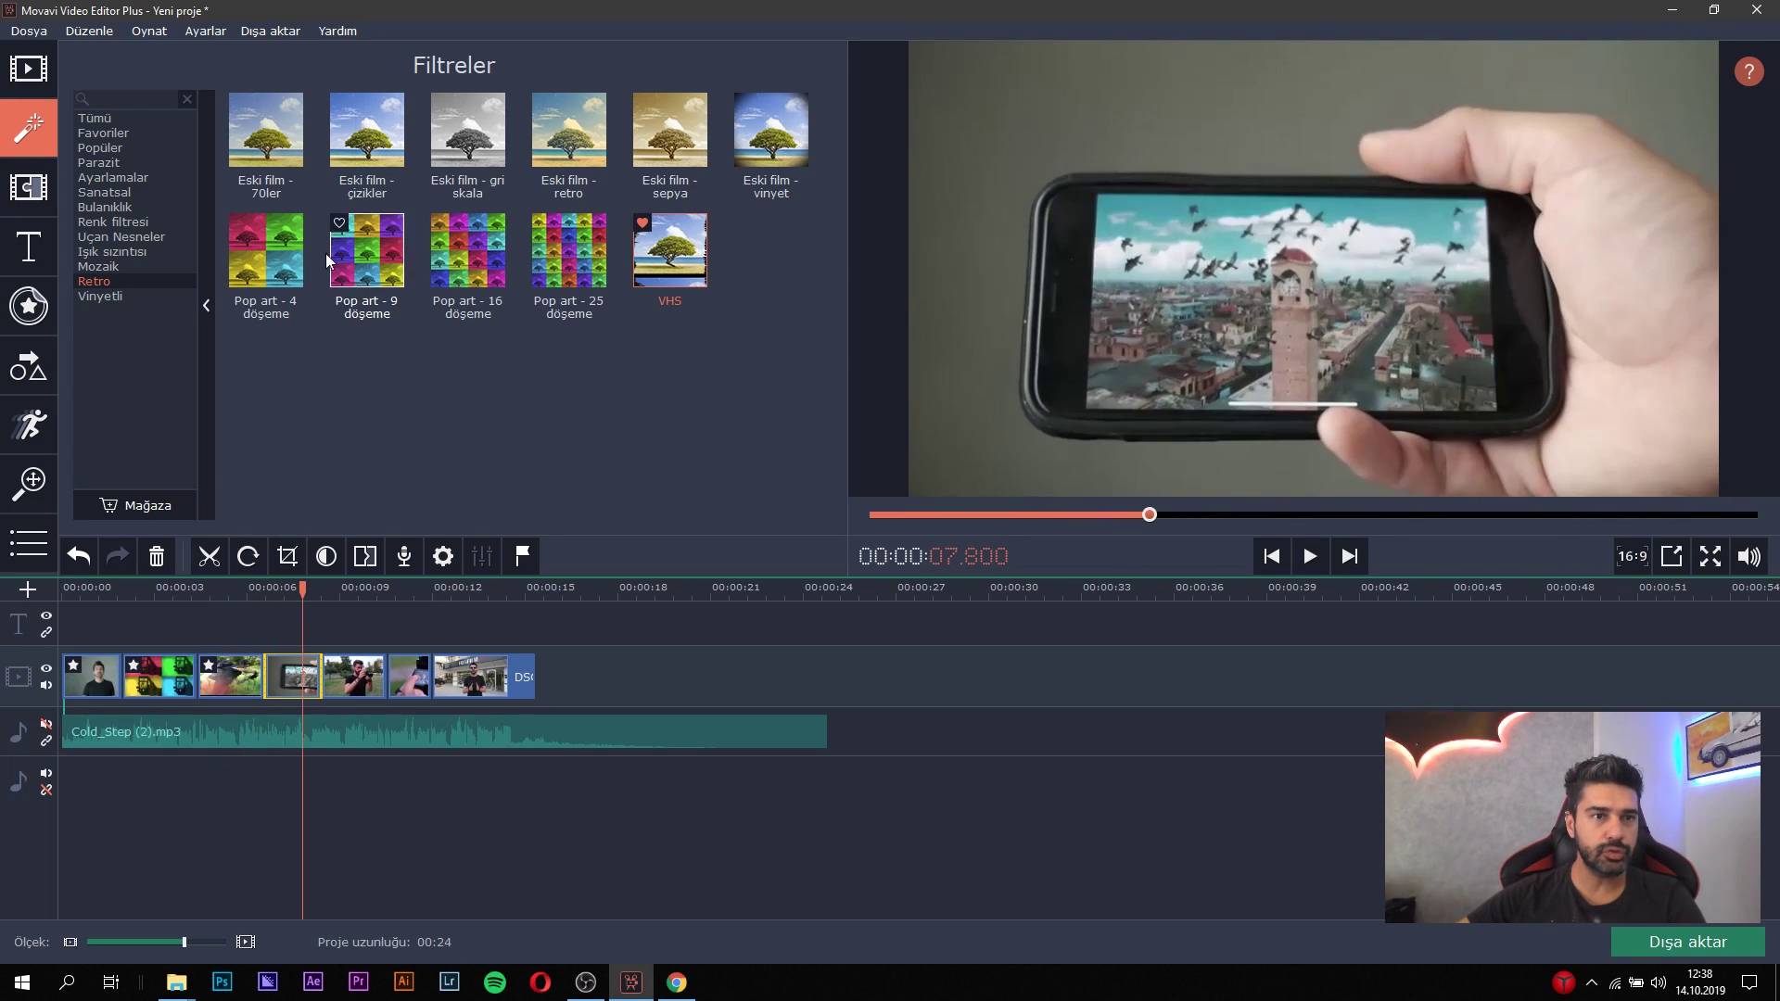
left_click(281, 264)
left_click(104, 192)
left_click(670, 127)
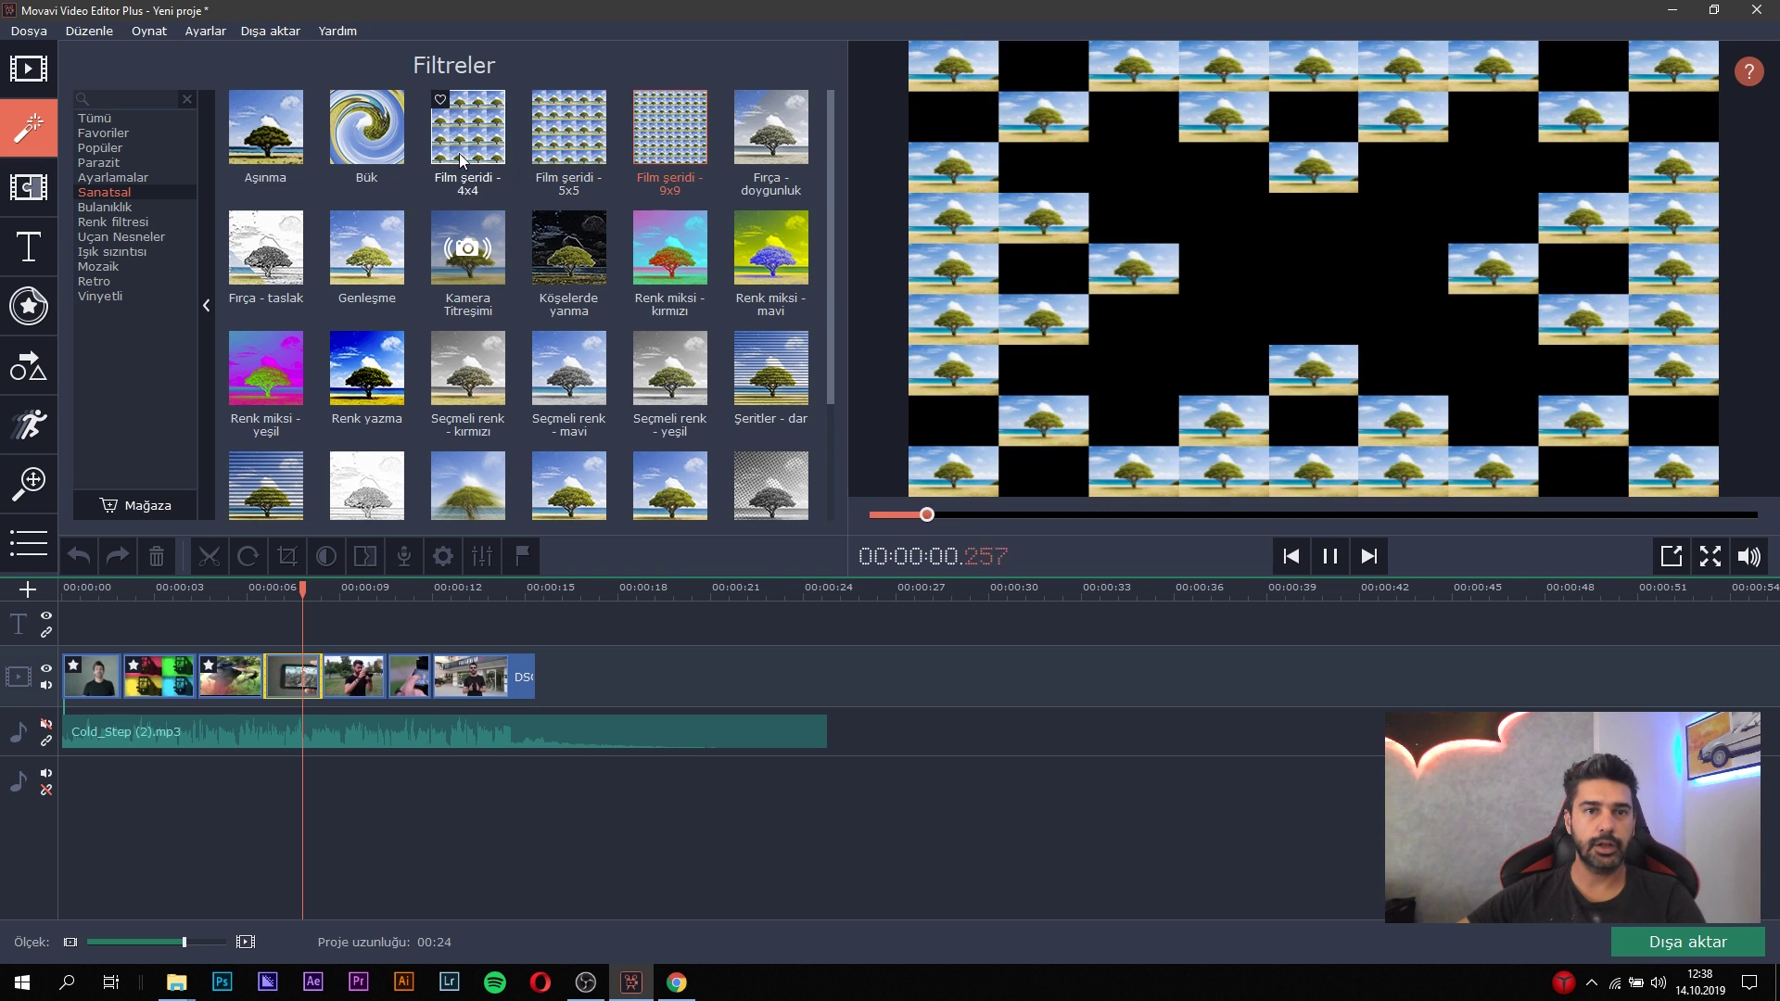
left_click(461, 158)
left_click_drag(481, 148, 298, 678)
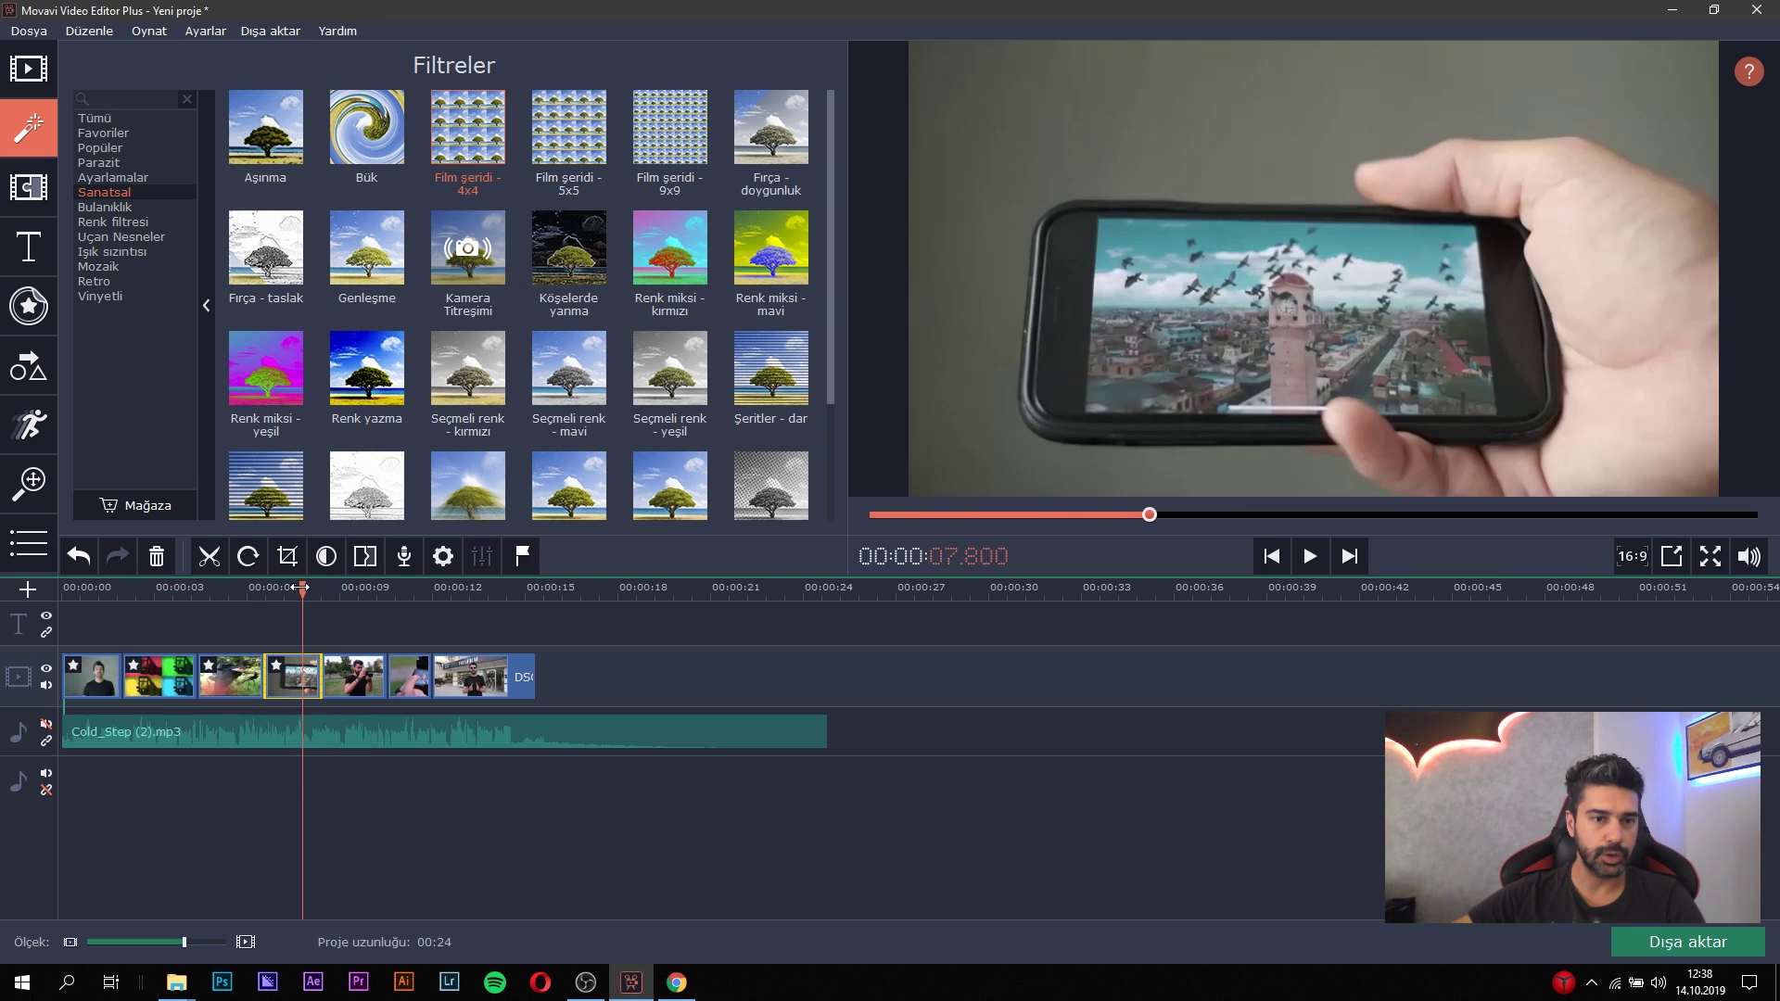
left_click(253, 587)
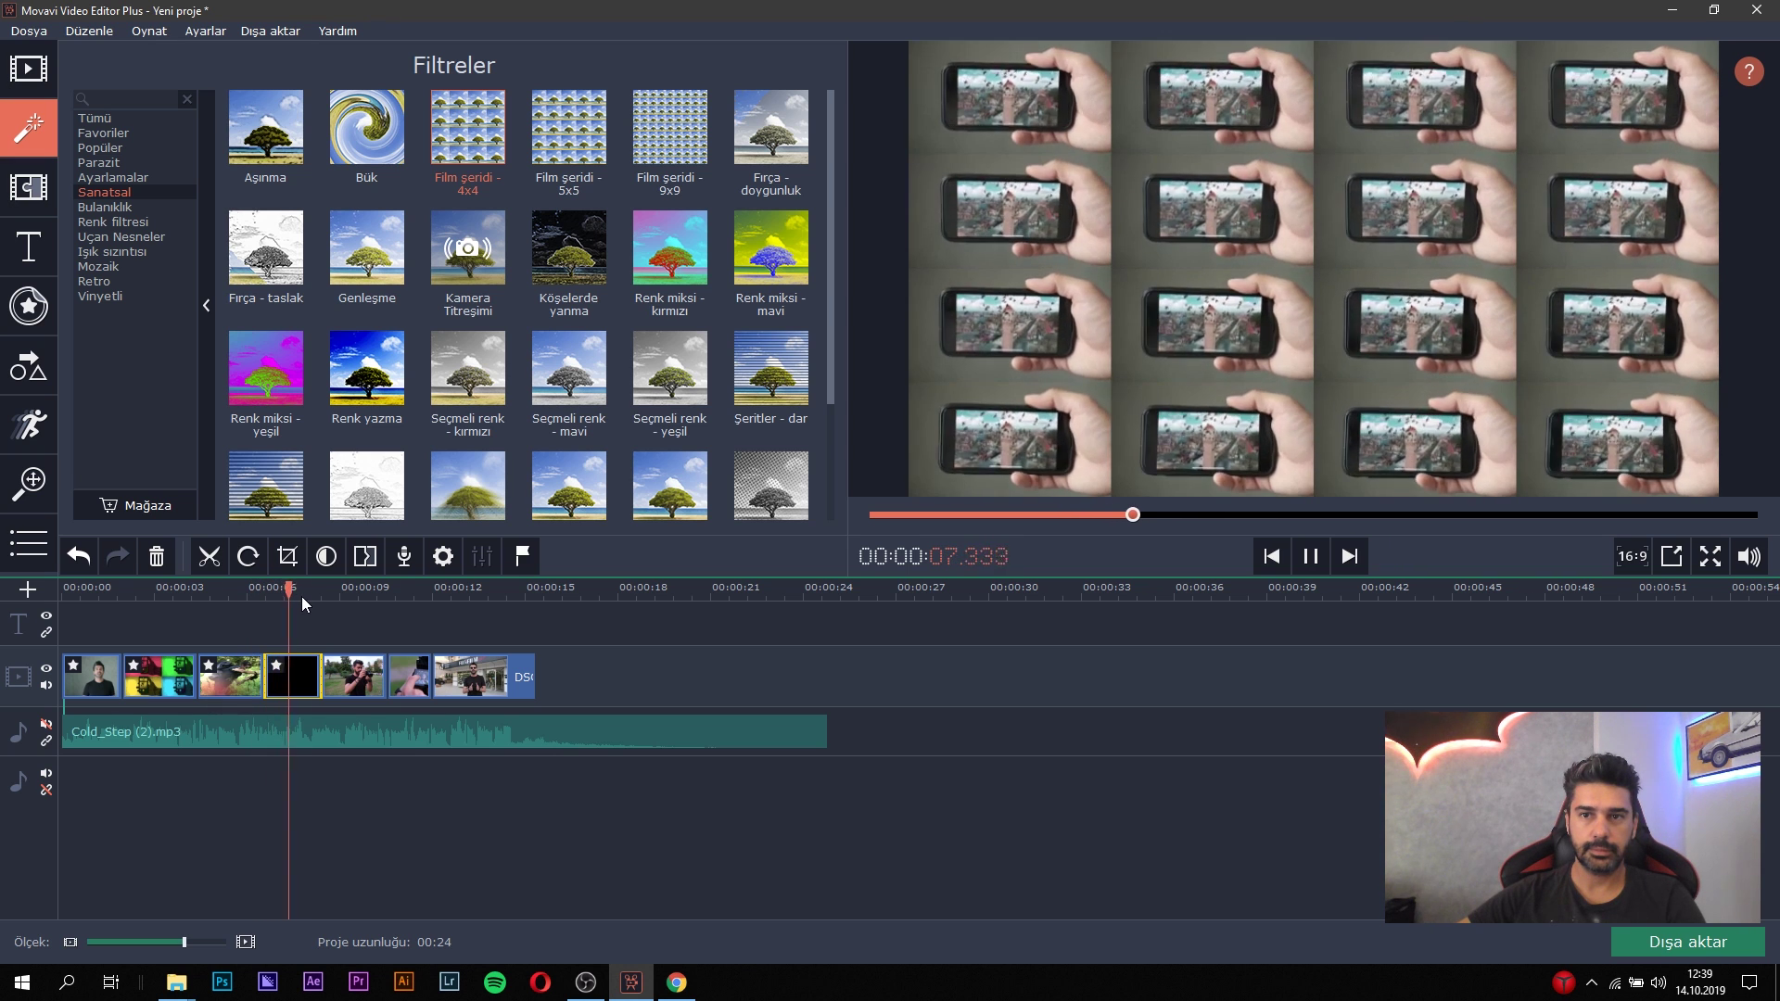
left_click(1310, 556)
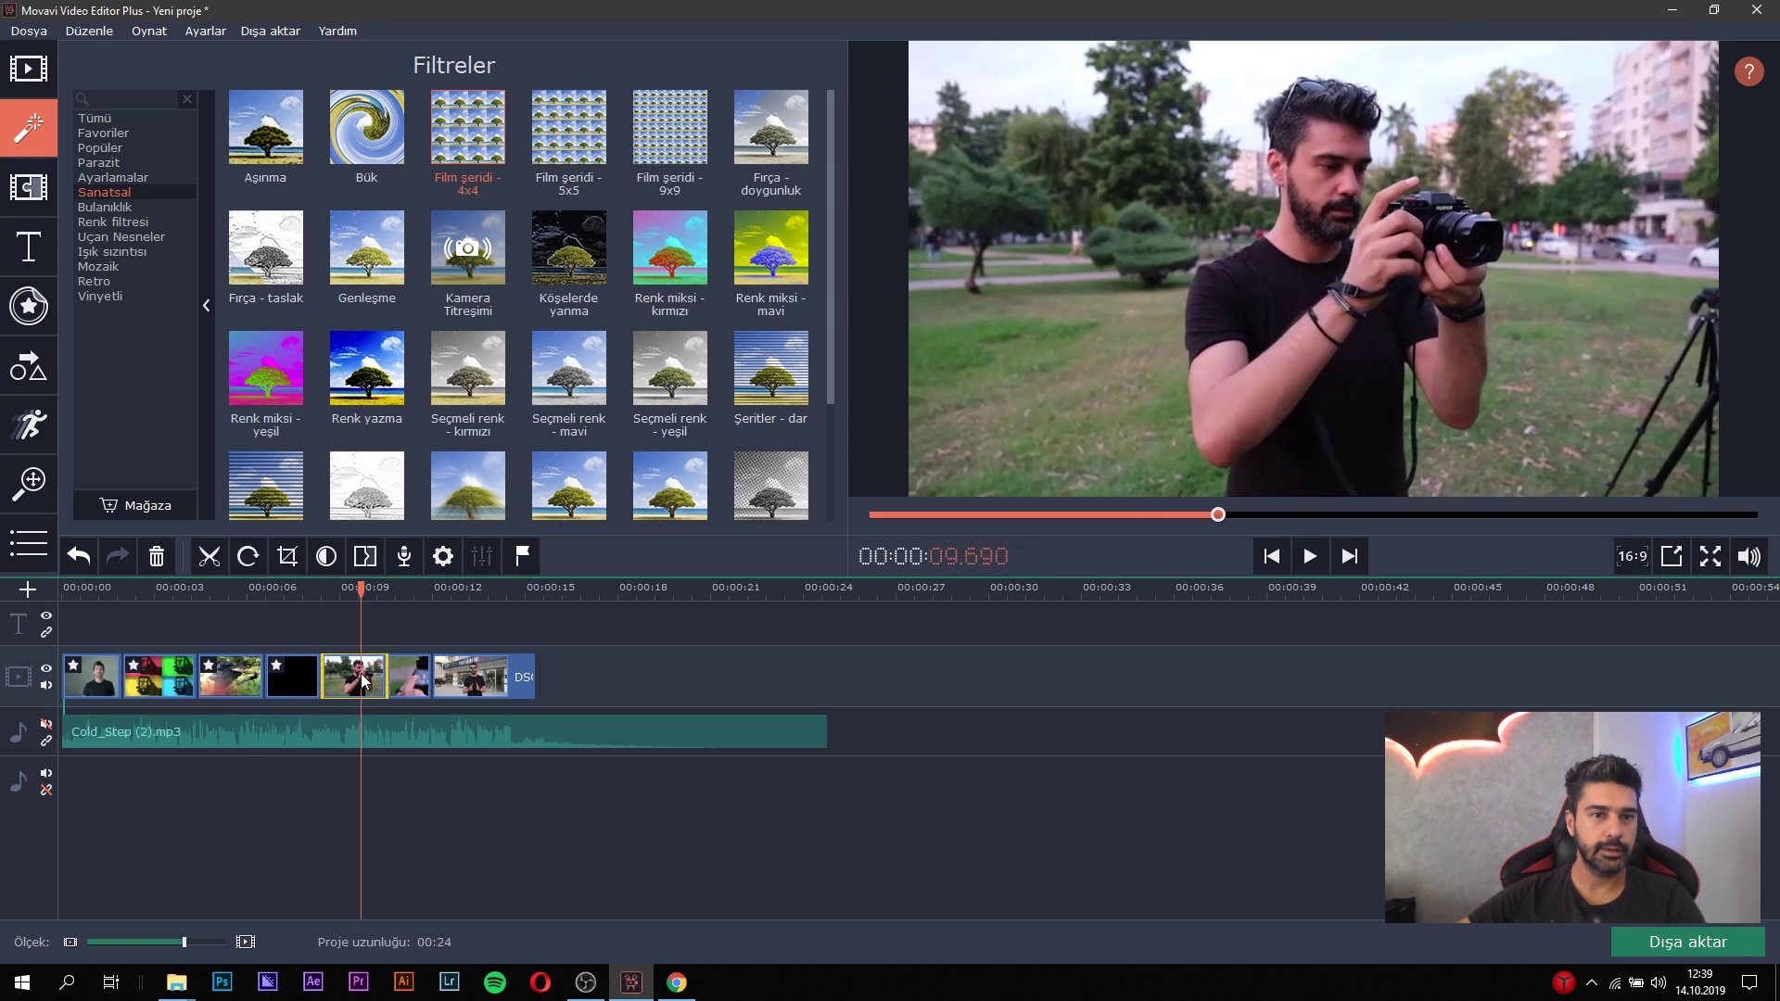
Look through the filter categories from Ayarlamalar to Retro for a filter that suits the fifth video clip.
scroll(696, 324, "down", 3)
scroll(704, 422, "up", 3)
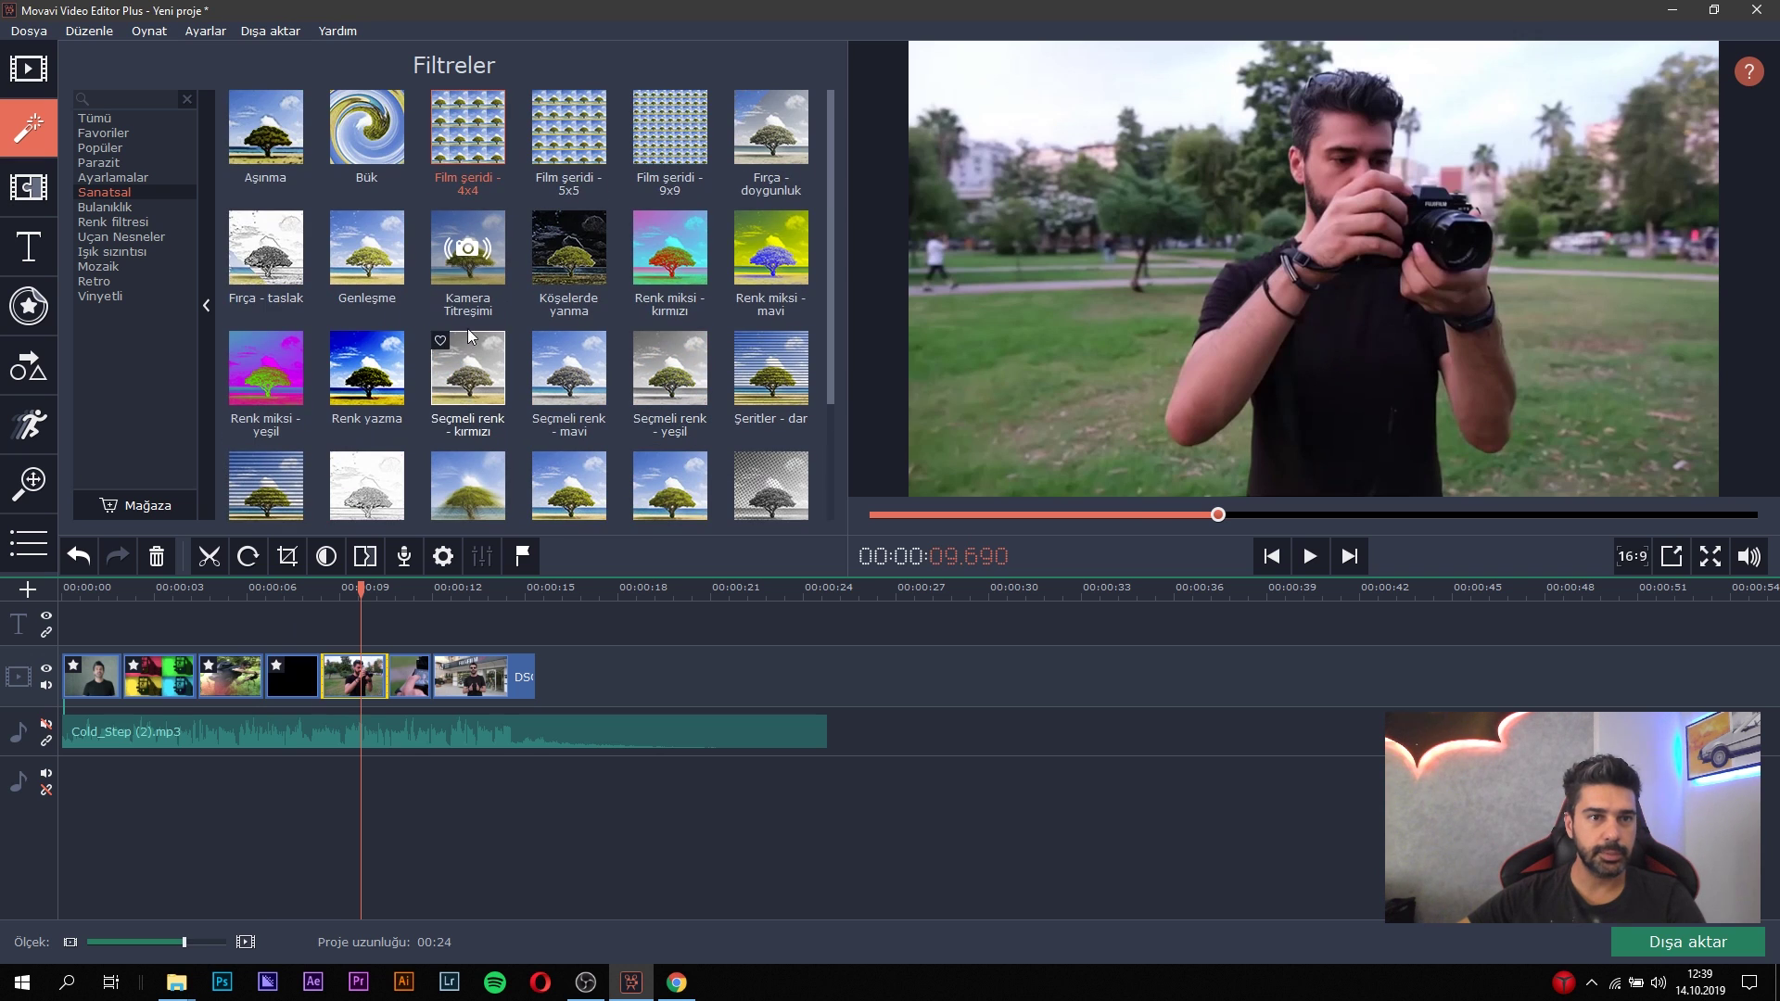
left_click(119, 178)
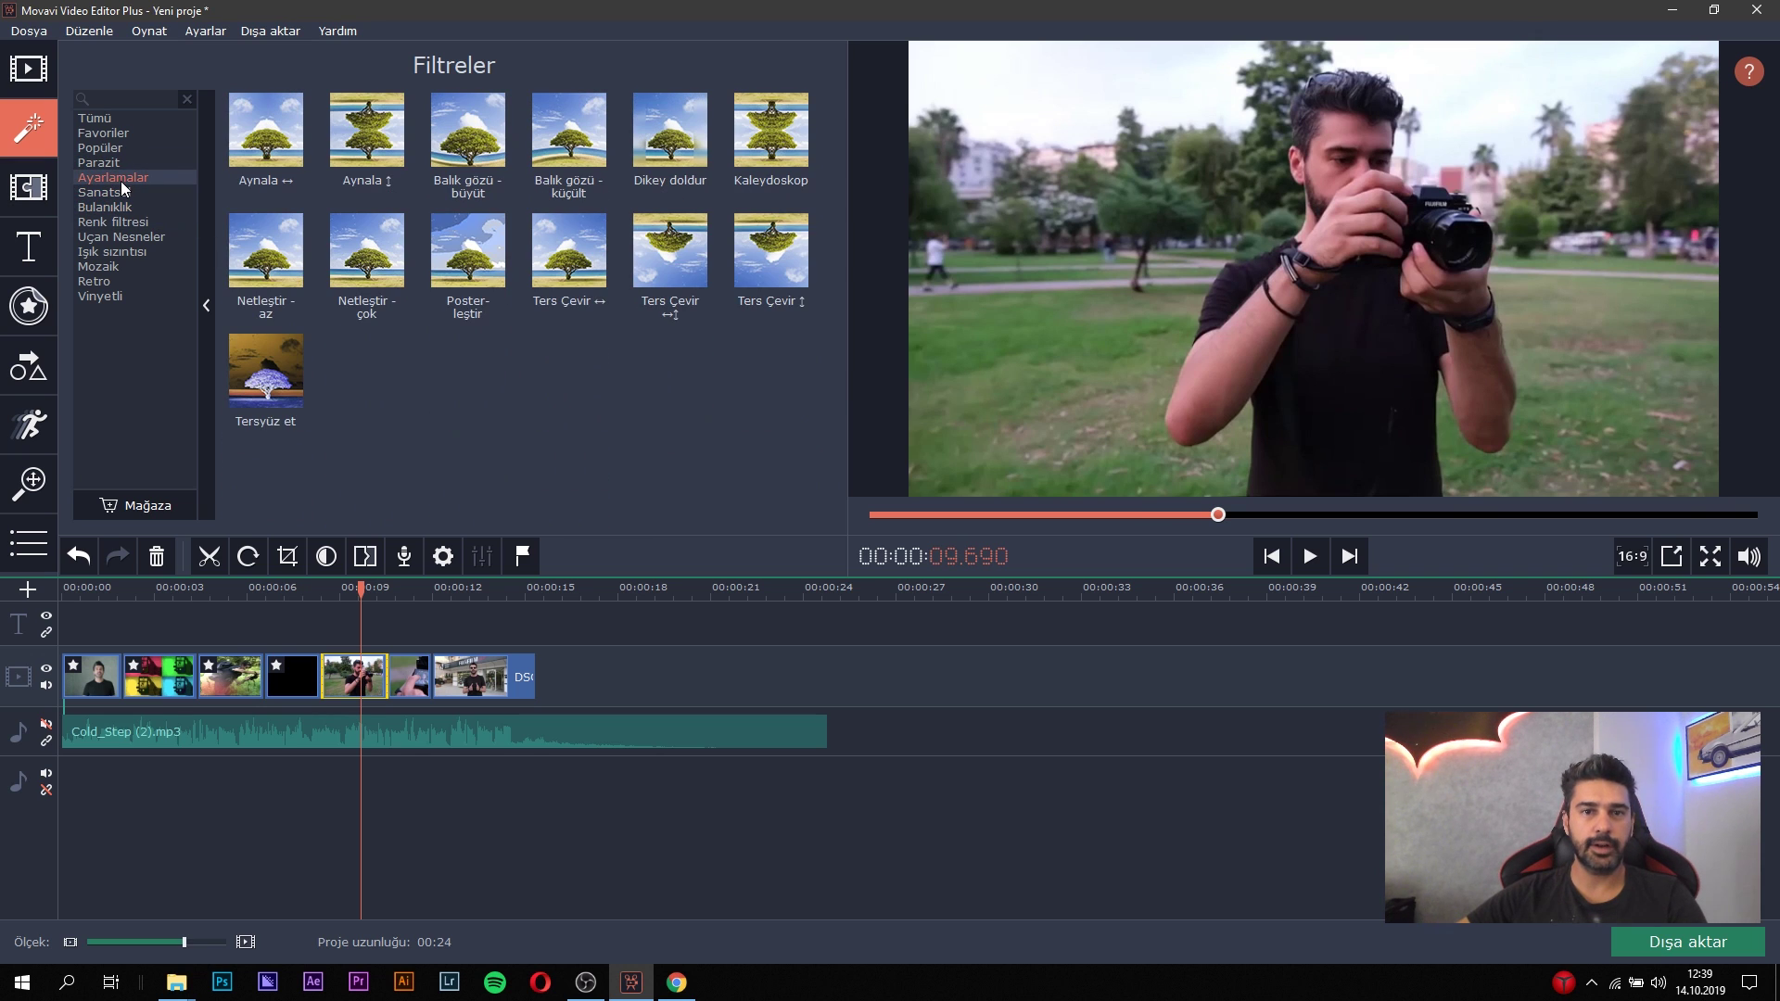
left_click(113, 193)
left_click(128, 208)
left_click(125, 220)
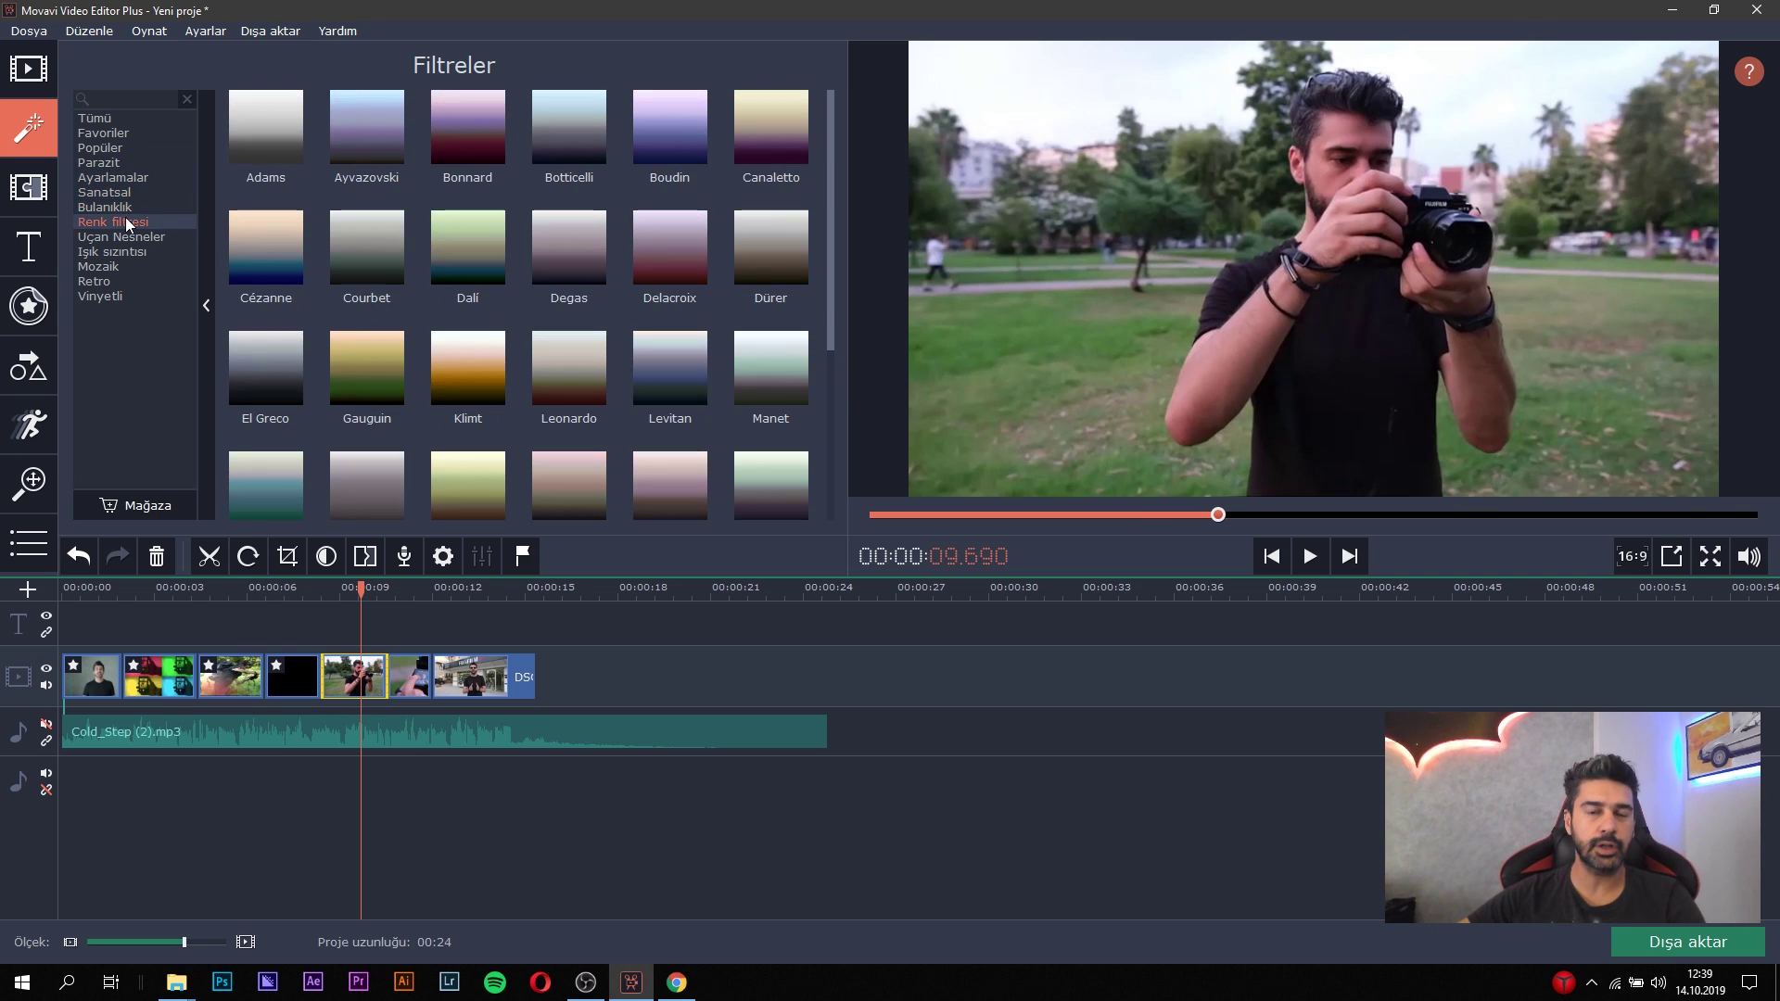
left_click(130, 237)
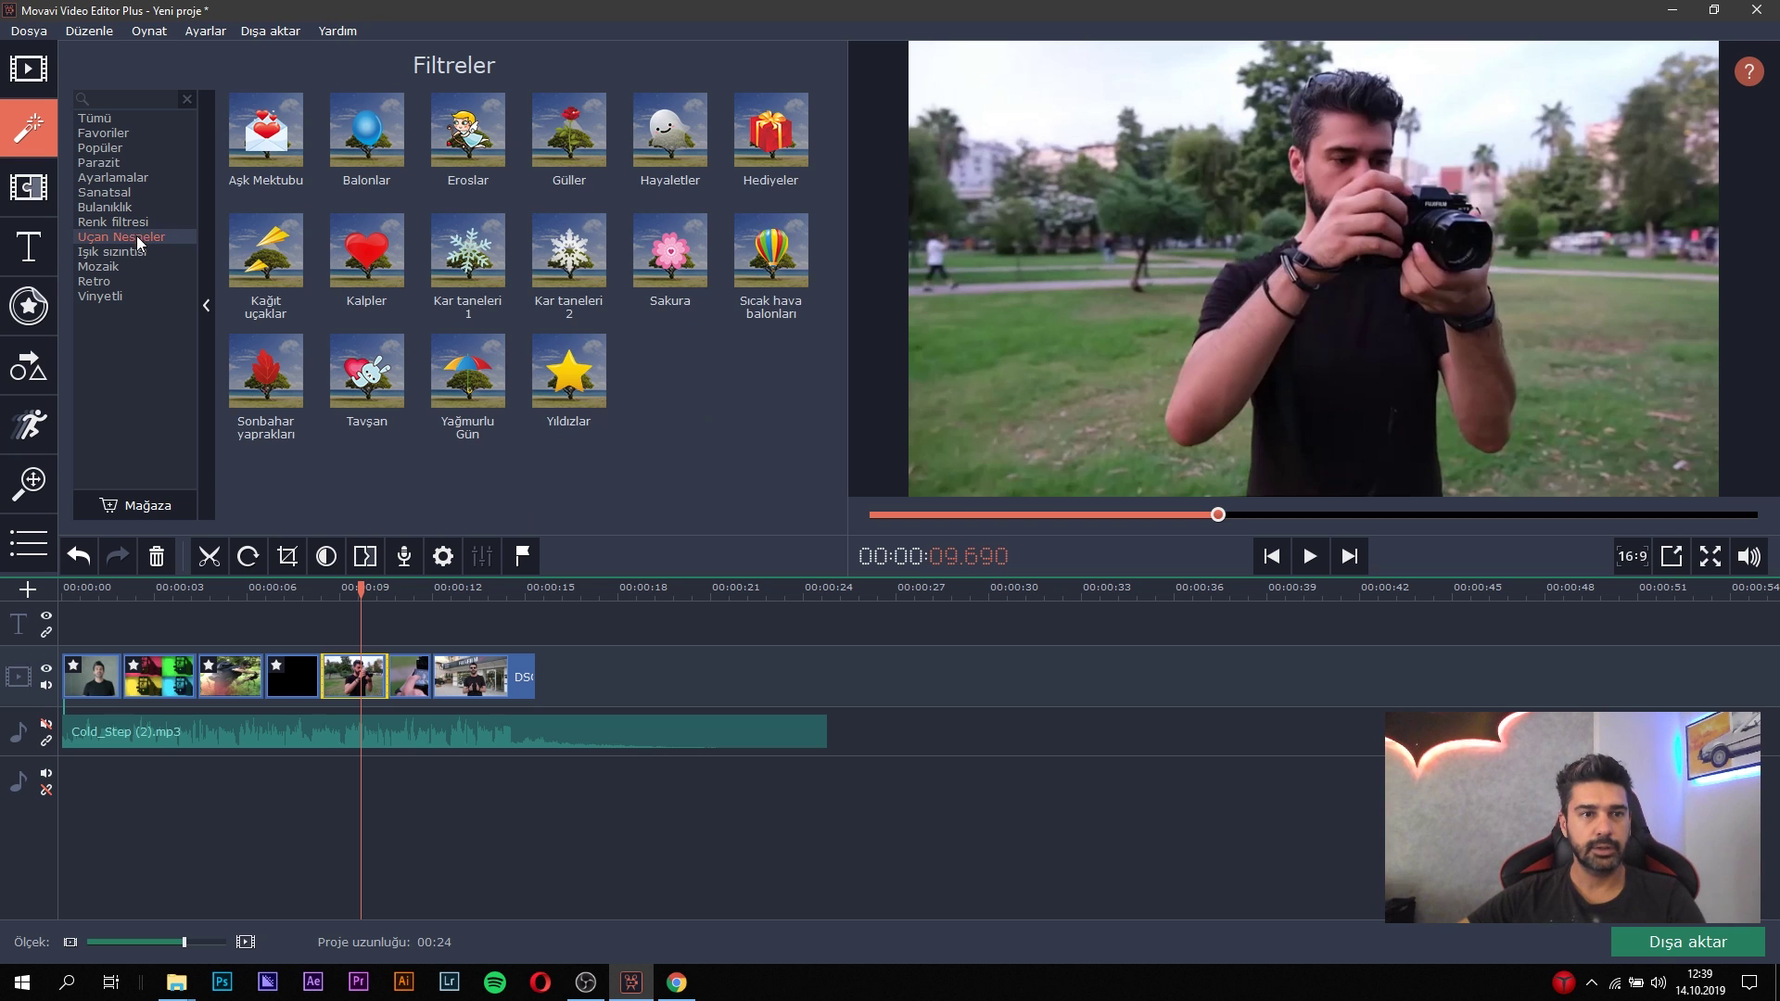
left_click(136, 250)
left_click(127, 277)
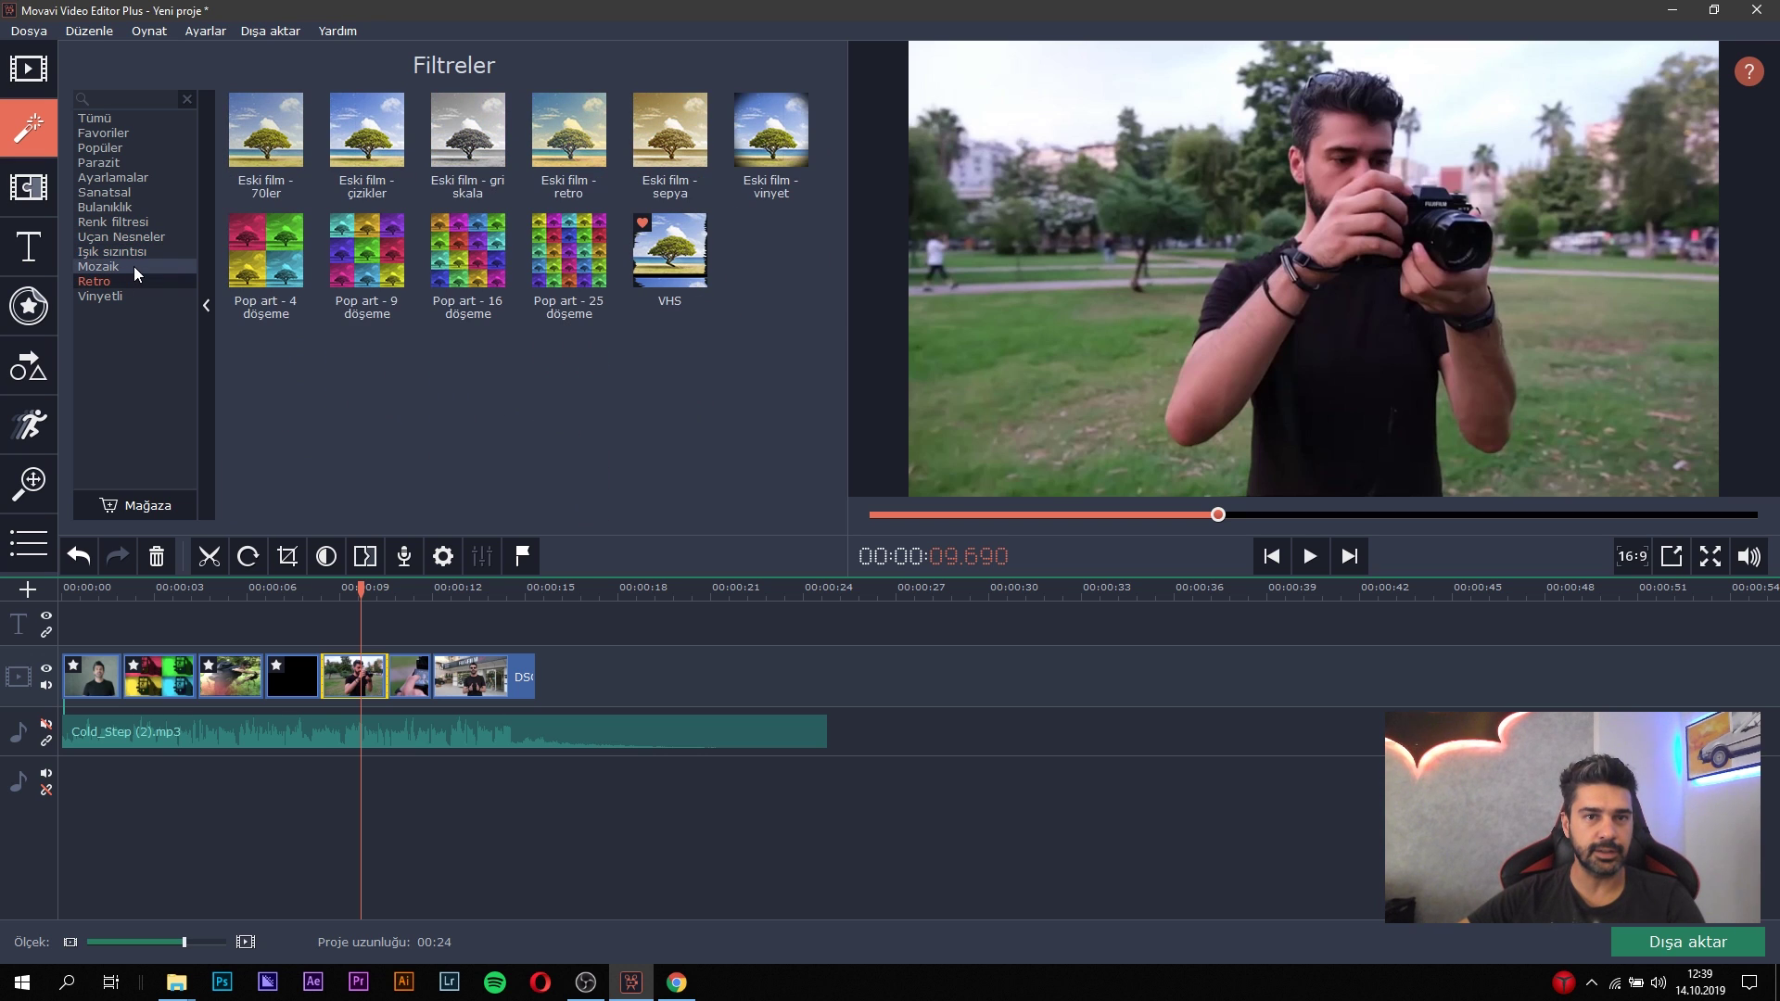
left_click(135, 256)
left_click(132, 267)
left_click(131, 281)
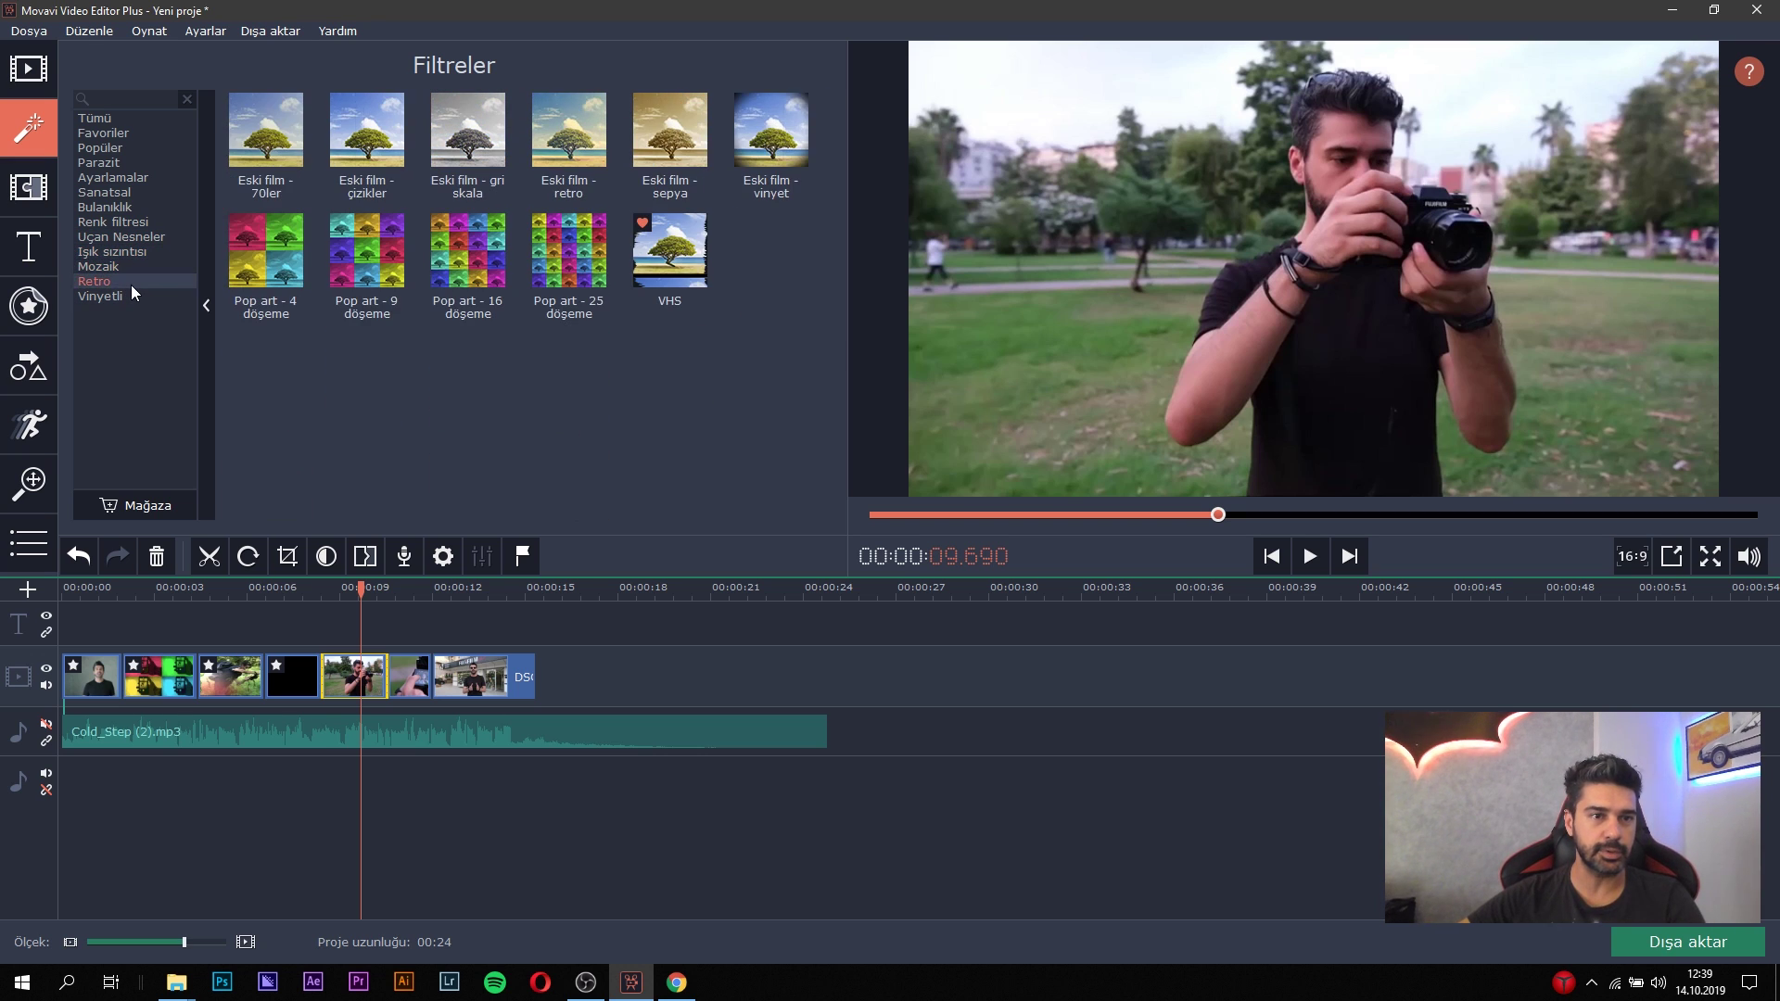
Apply the Eski film - vinyet filter from the popular filters to the fifth video clip and play that part.
left_click(100, 147)
left_click_drag(670, 129, 353, 679)
left_click_drag(361, 593, 314, 600)
key("space")
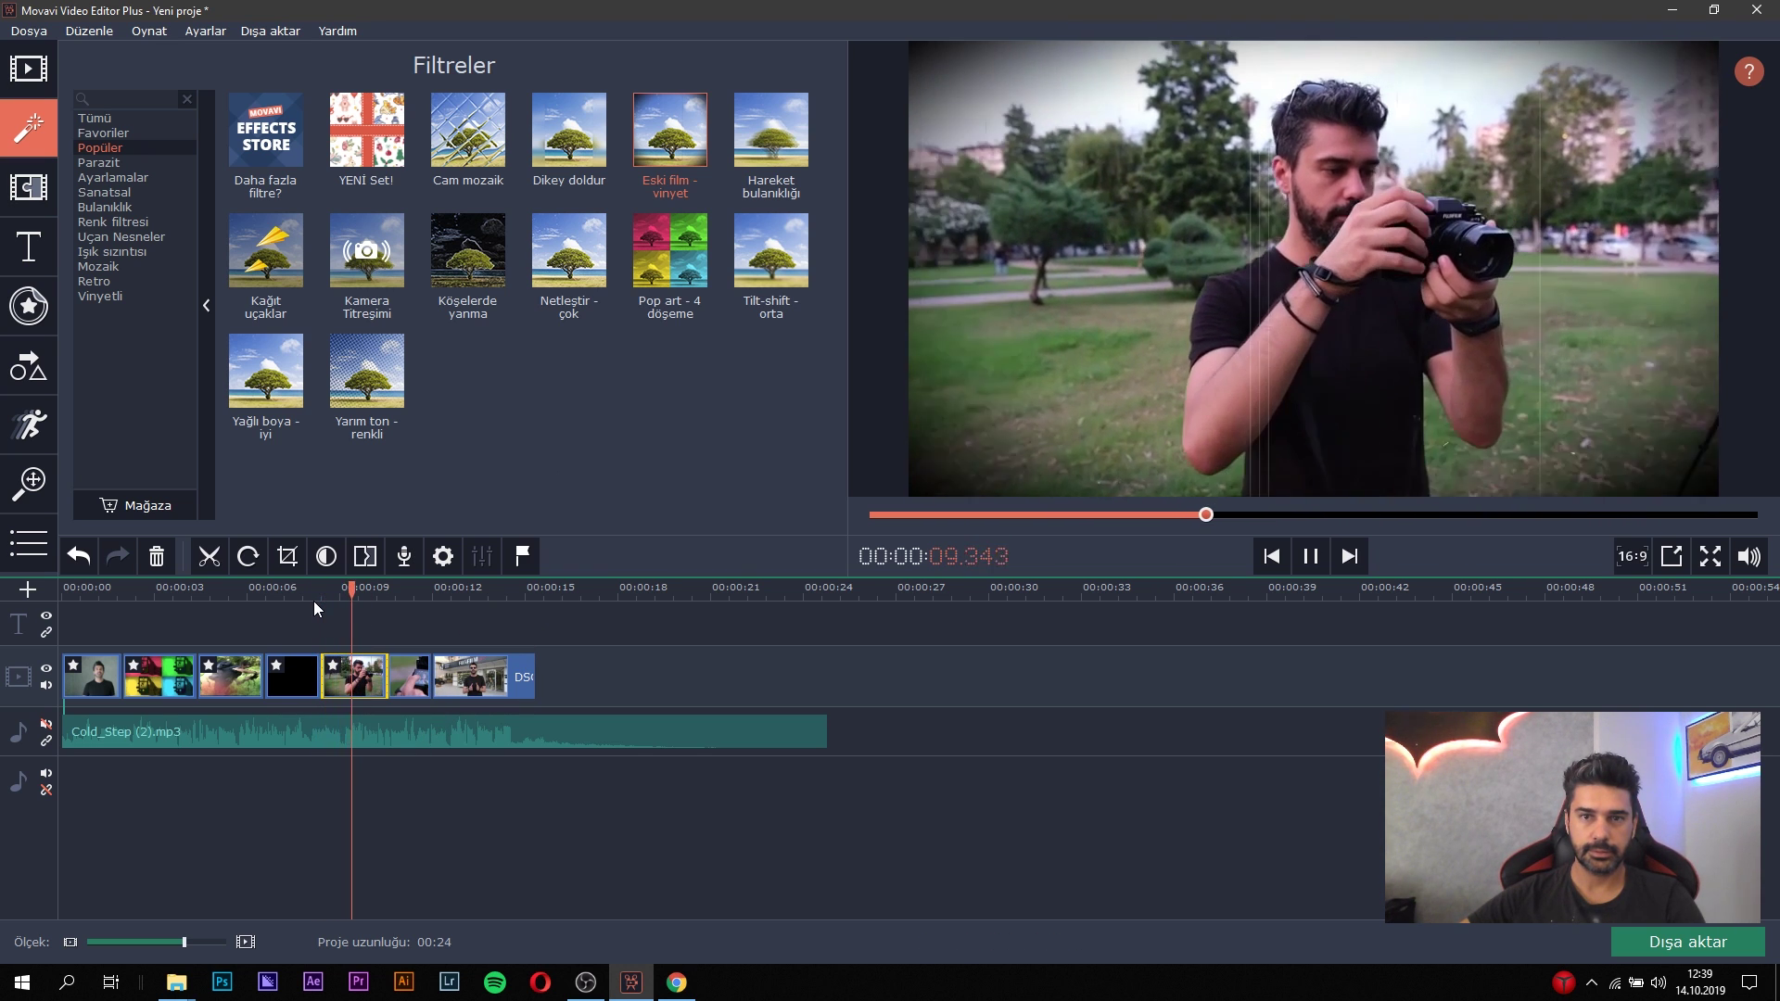
key("space")
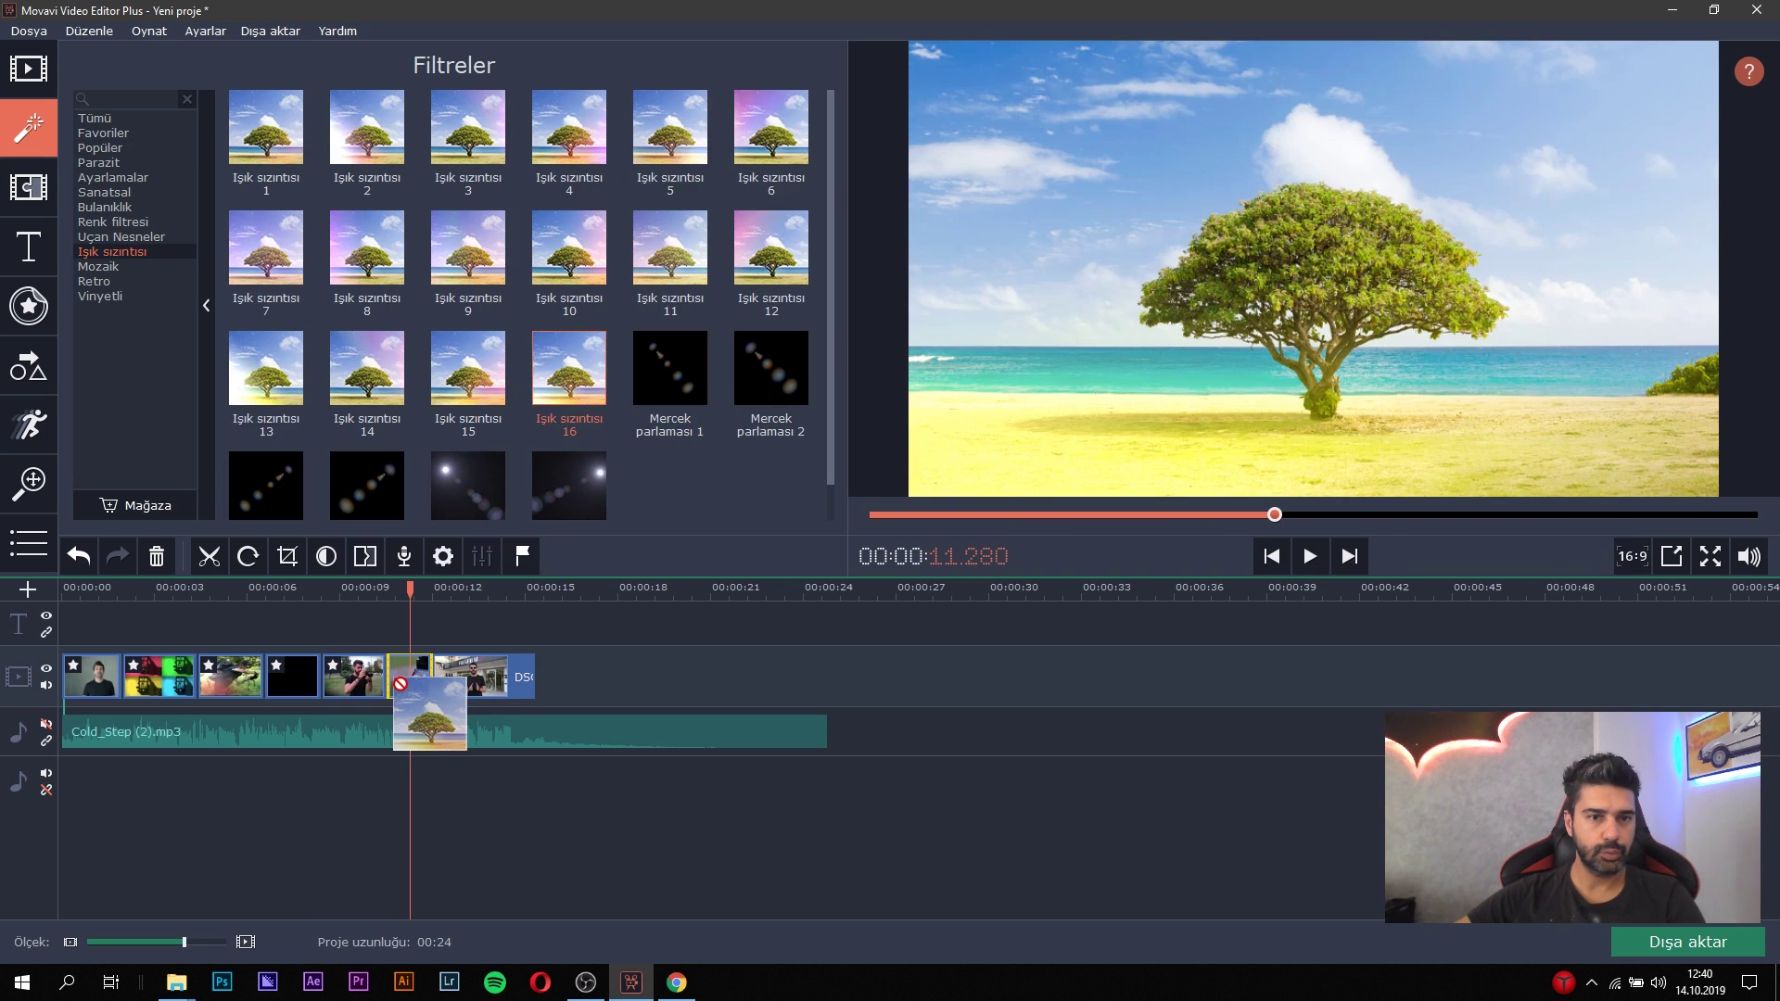
Apply the Işık sızıntısı 16 filter to the sixth video clip and scrub forward into the seventh clip.
mouse_move(394, 678)
left_mouse_down()
mouse_move(508, 492)
mouse_move(402, 675)
left_mouse_up()
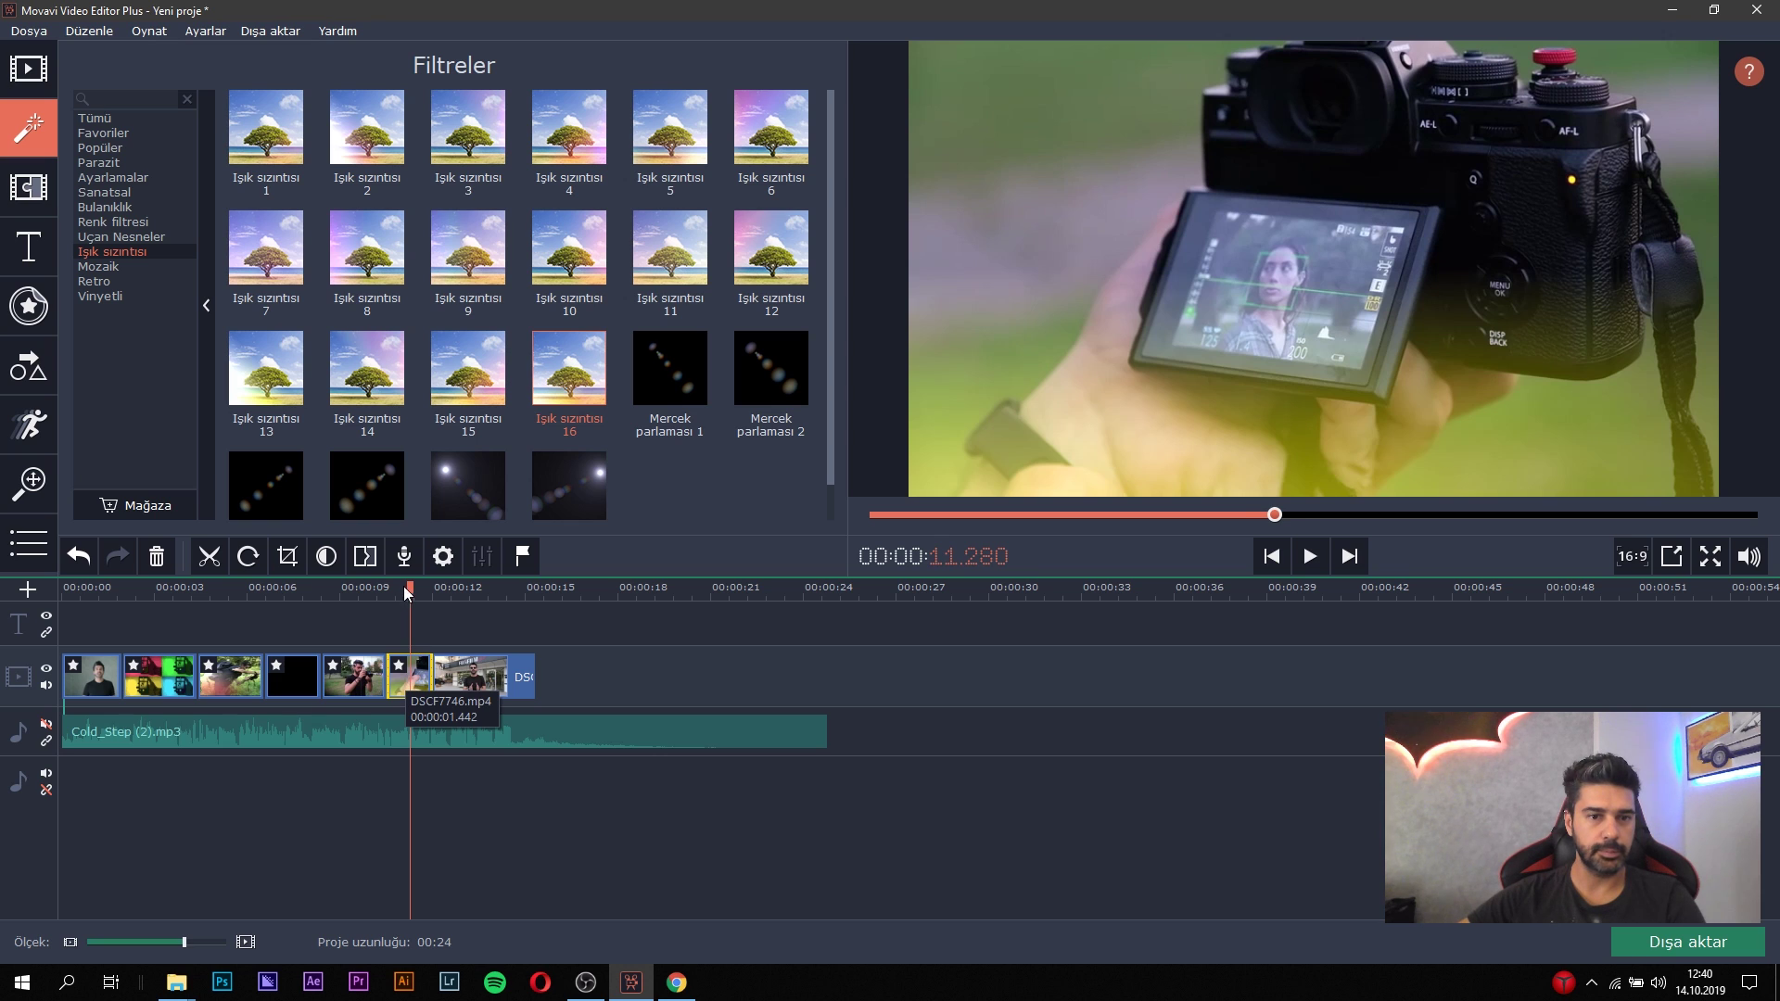
left_click_drag(403, 586, 464, 587)
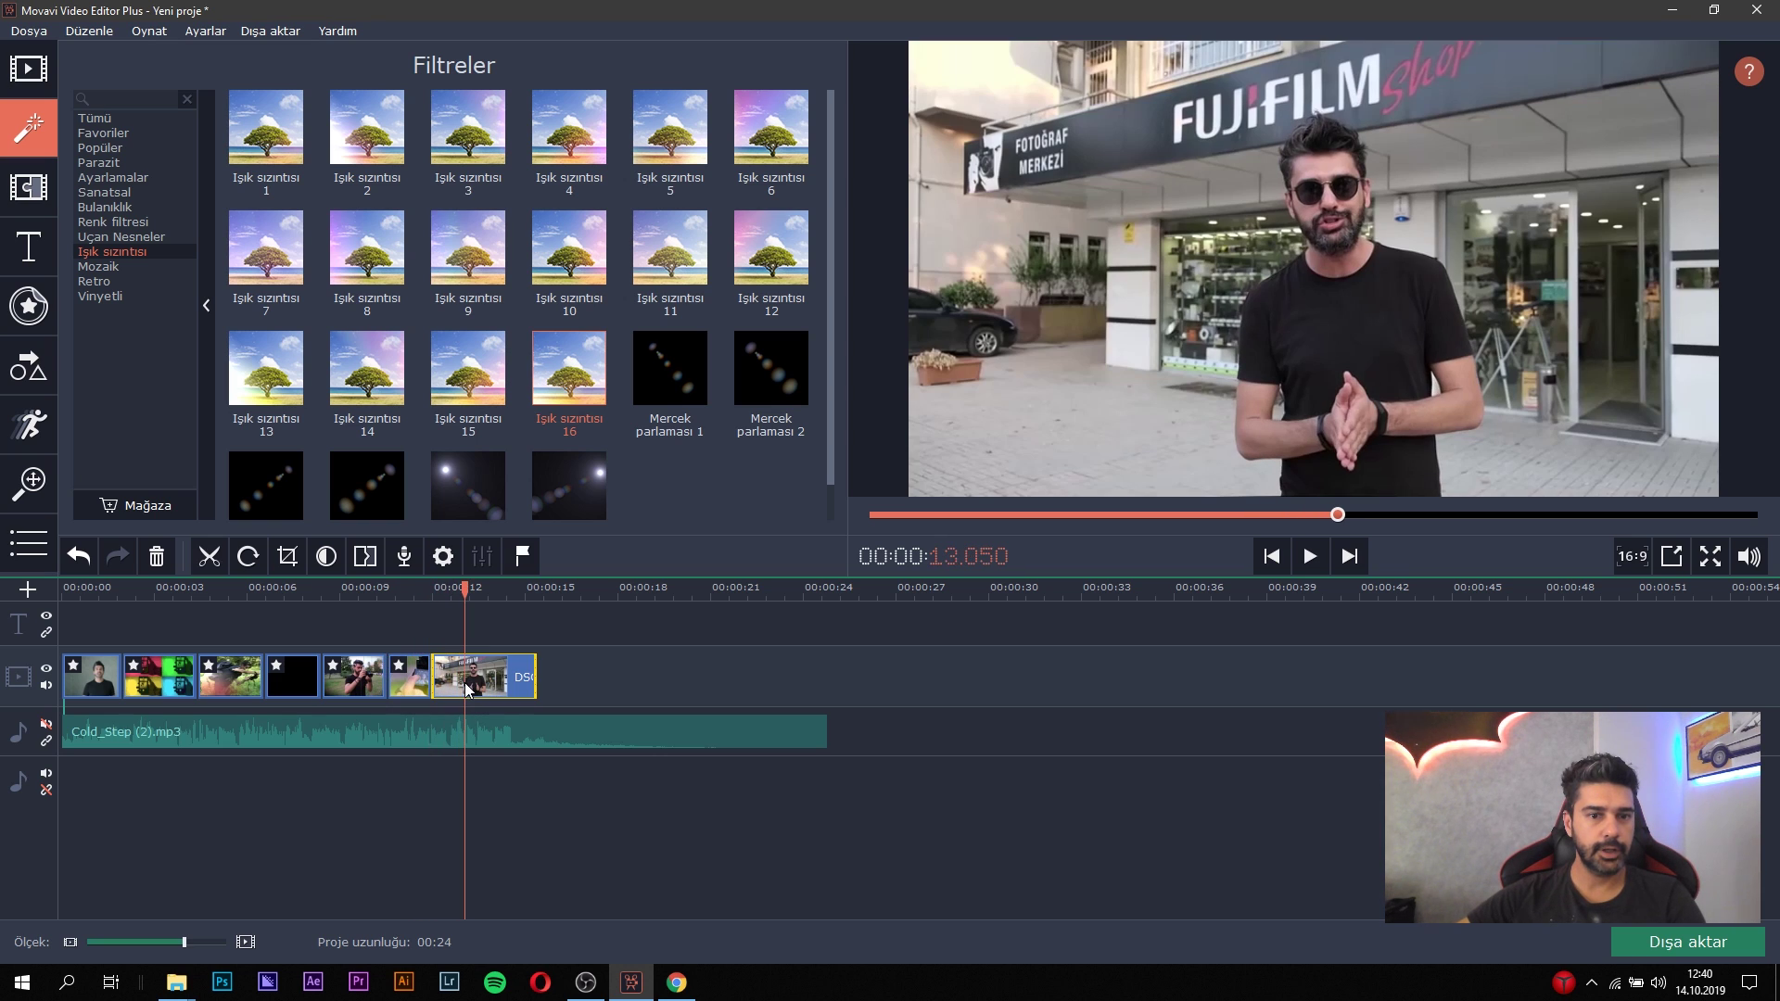
Look through the mosaic, retro and vignette filters and apply the popular Dikey doldur filter to the seventh video clip.
left_click(125, 271)
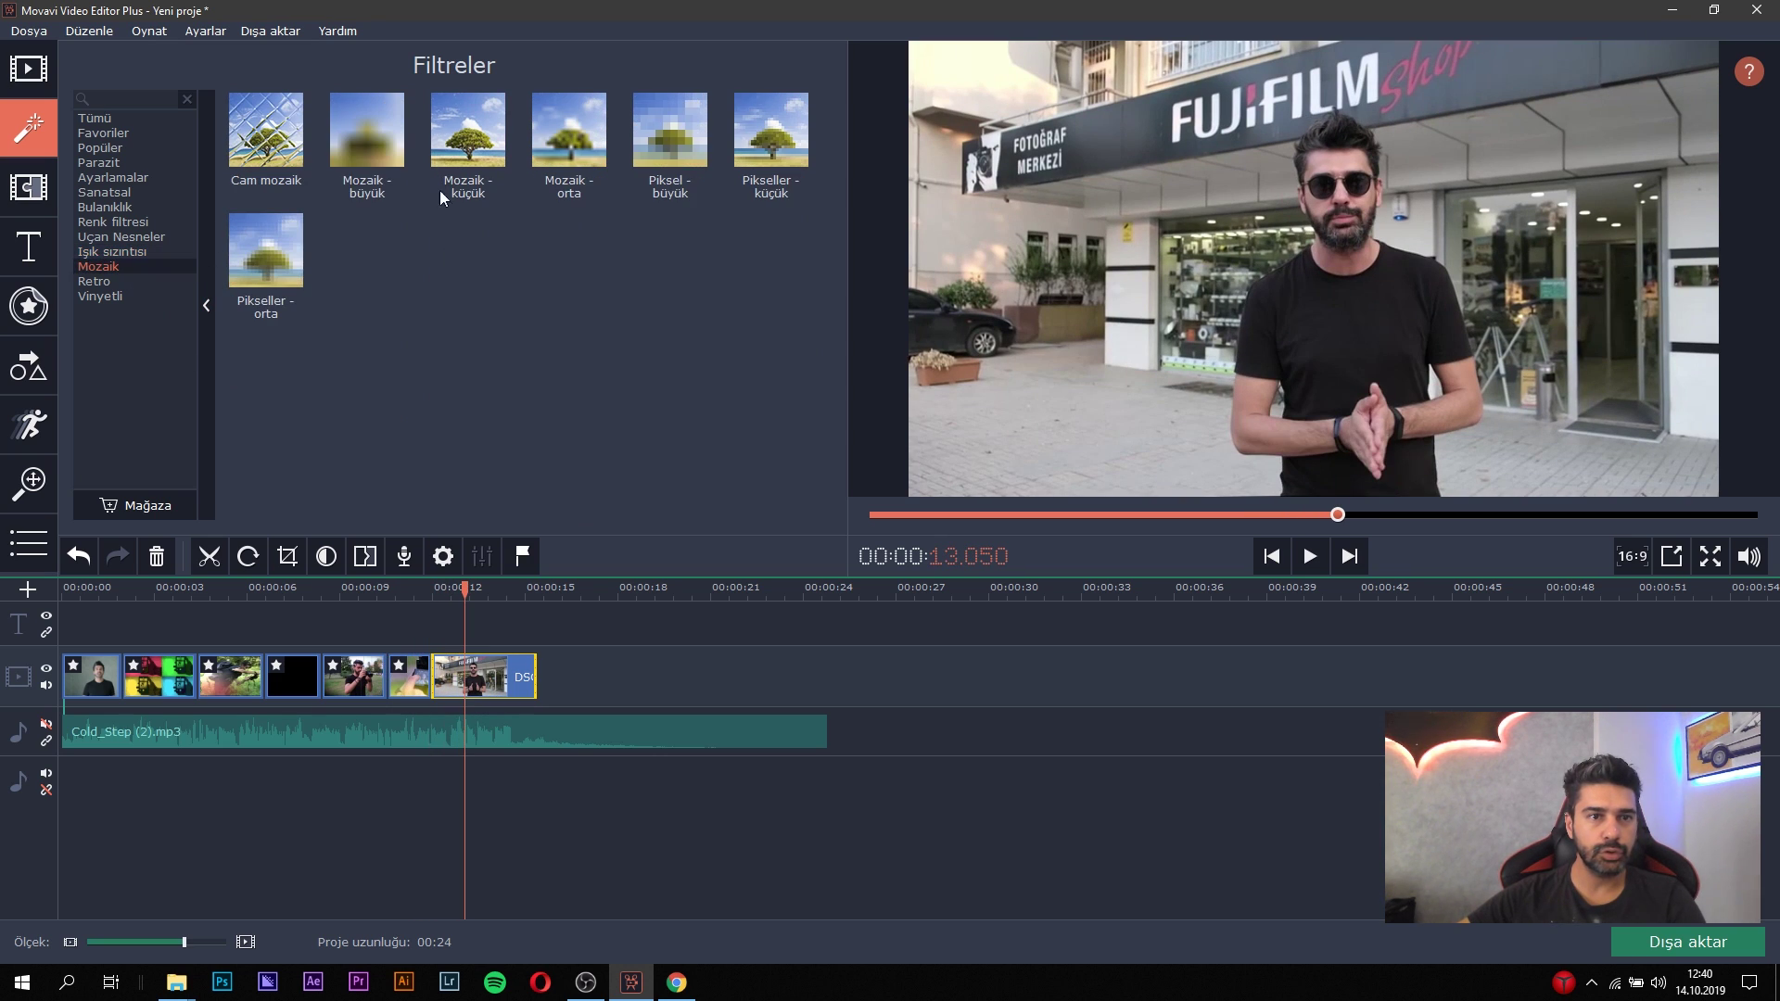
left_click(103, 283)
left_click(107, 293)
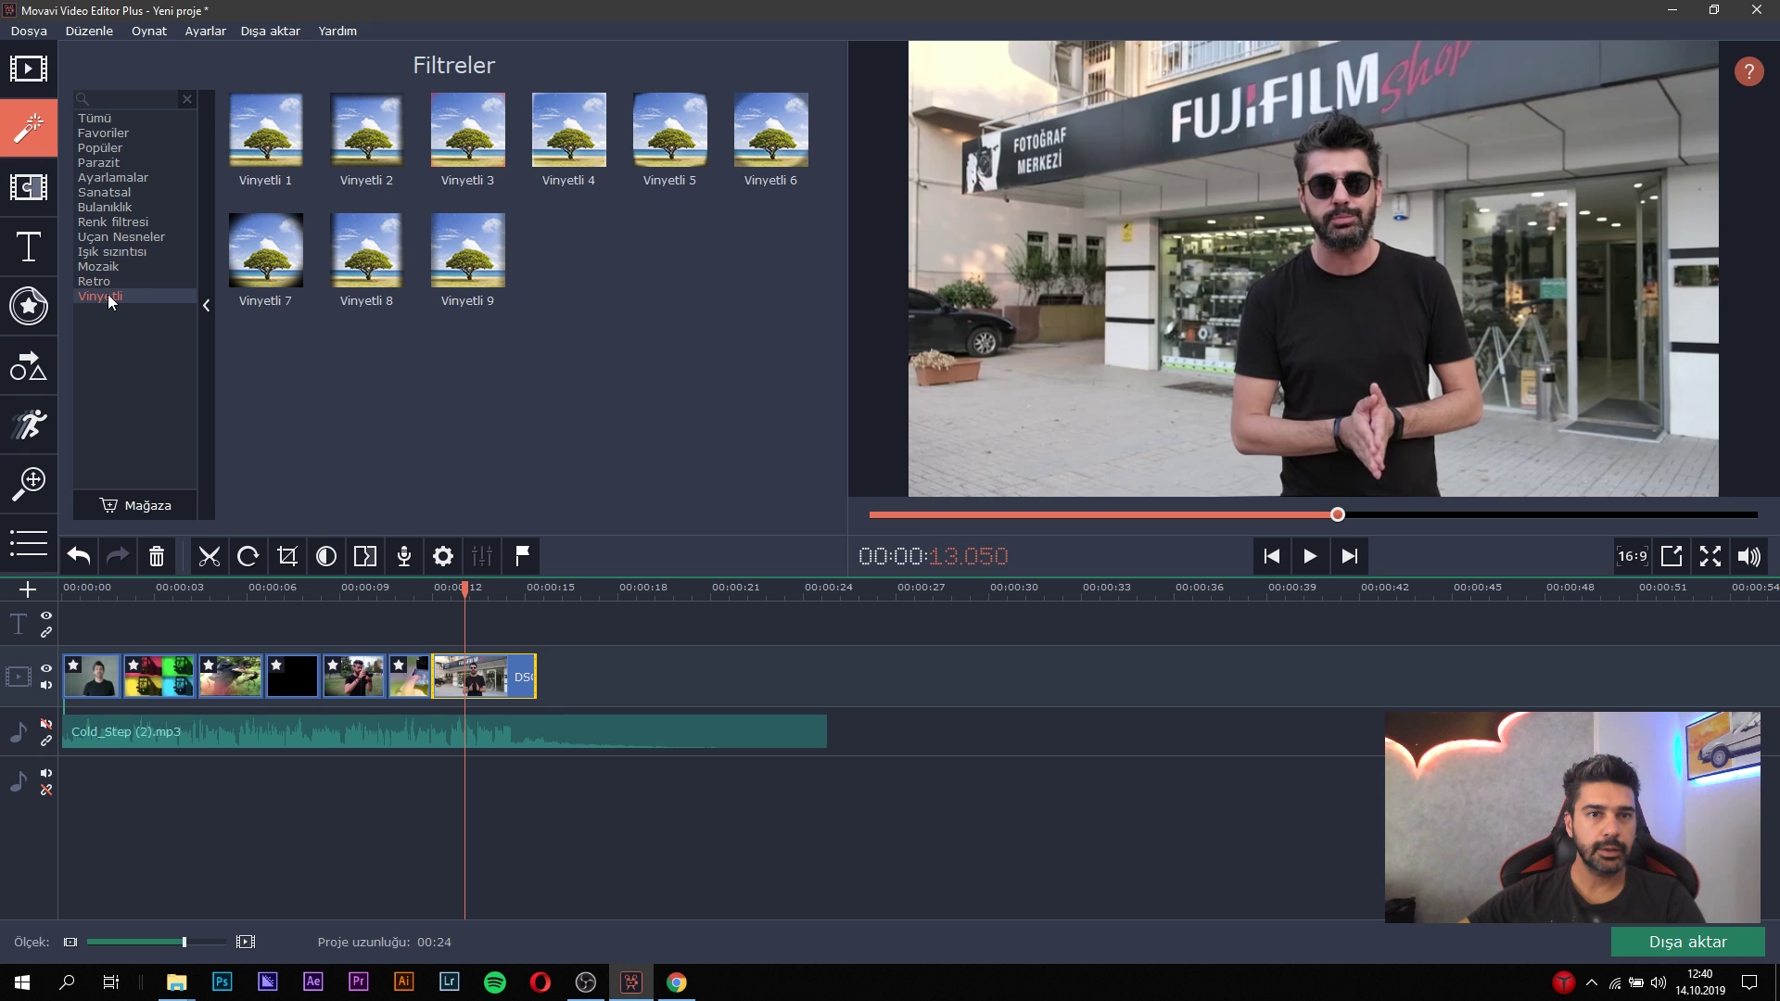
left_click(448, 124)
left_click(100, 148)
left_click_drag(568, 130, 484, 678)
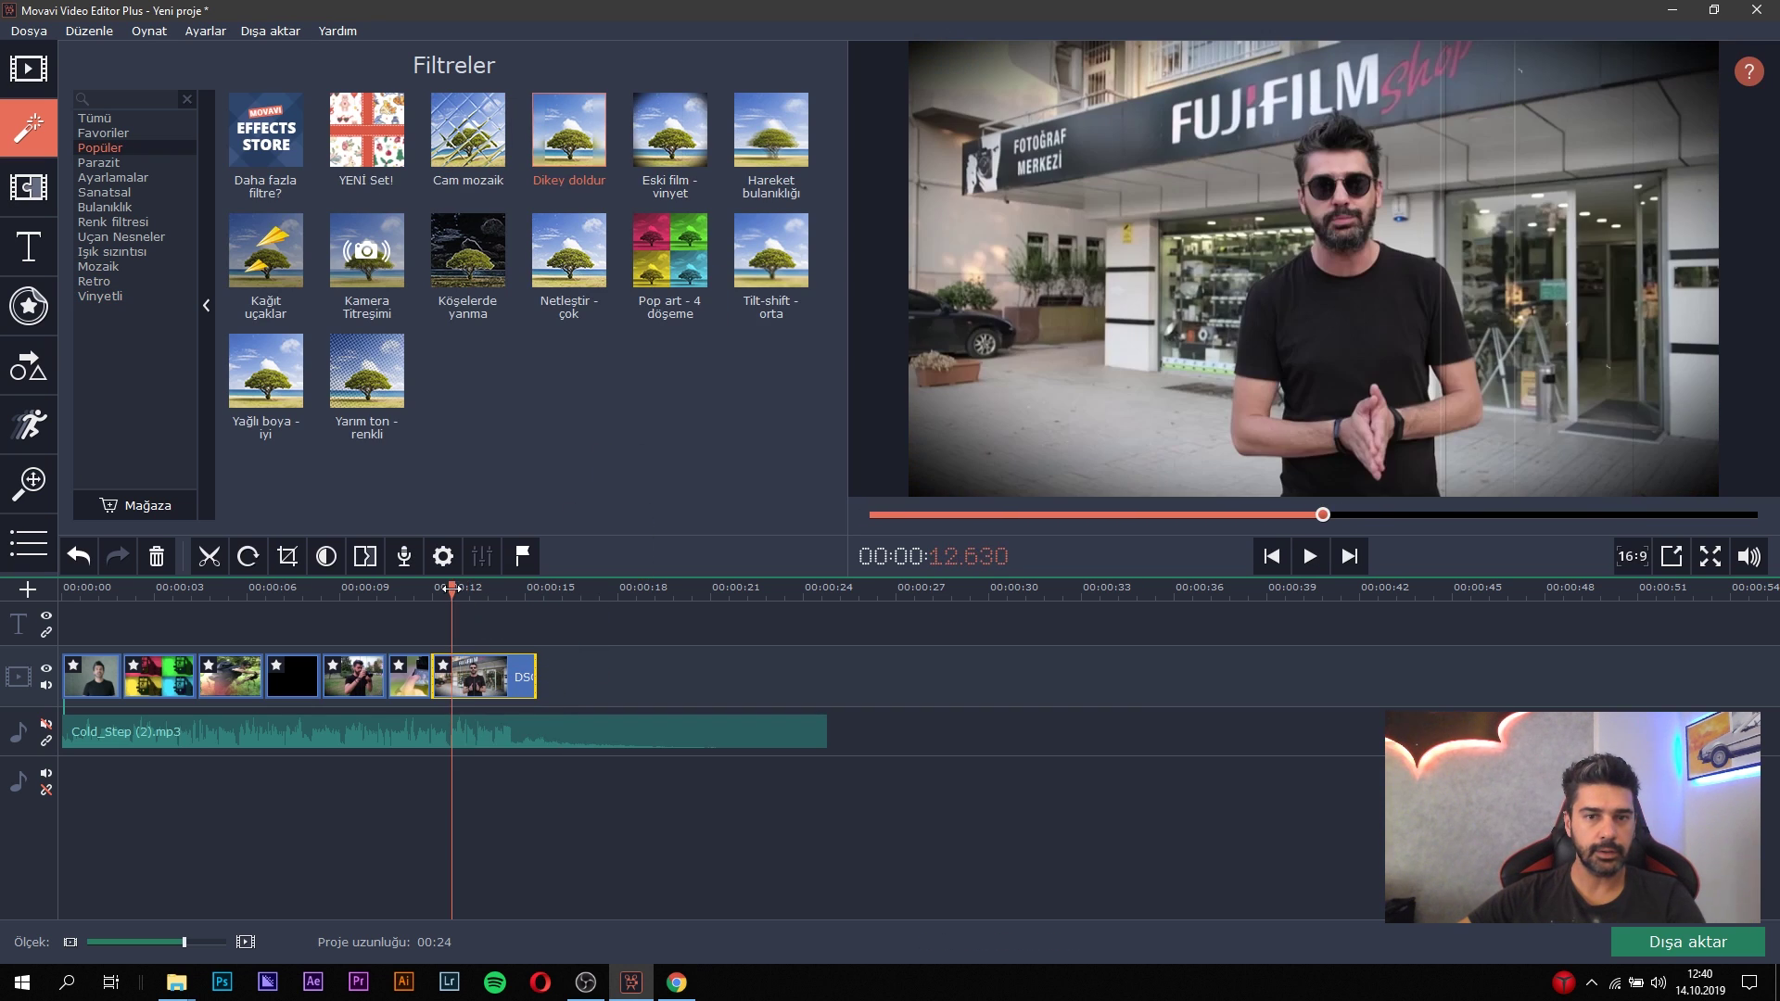
Look through the transition categories from Popüler to Travel blog for transitions that suit the video clips.
left_click_drag(484, 593, 95, 598)
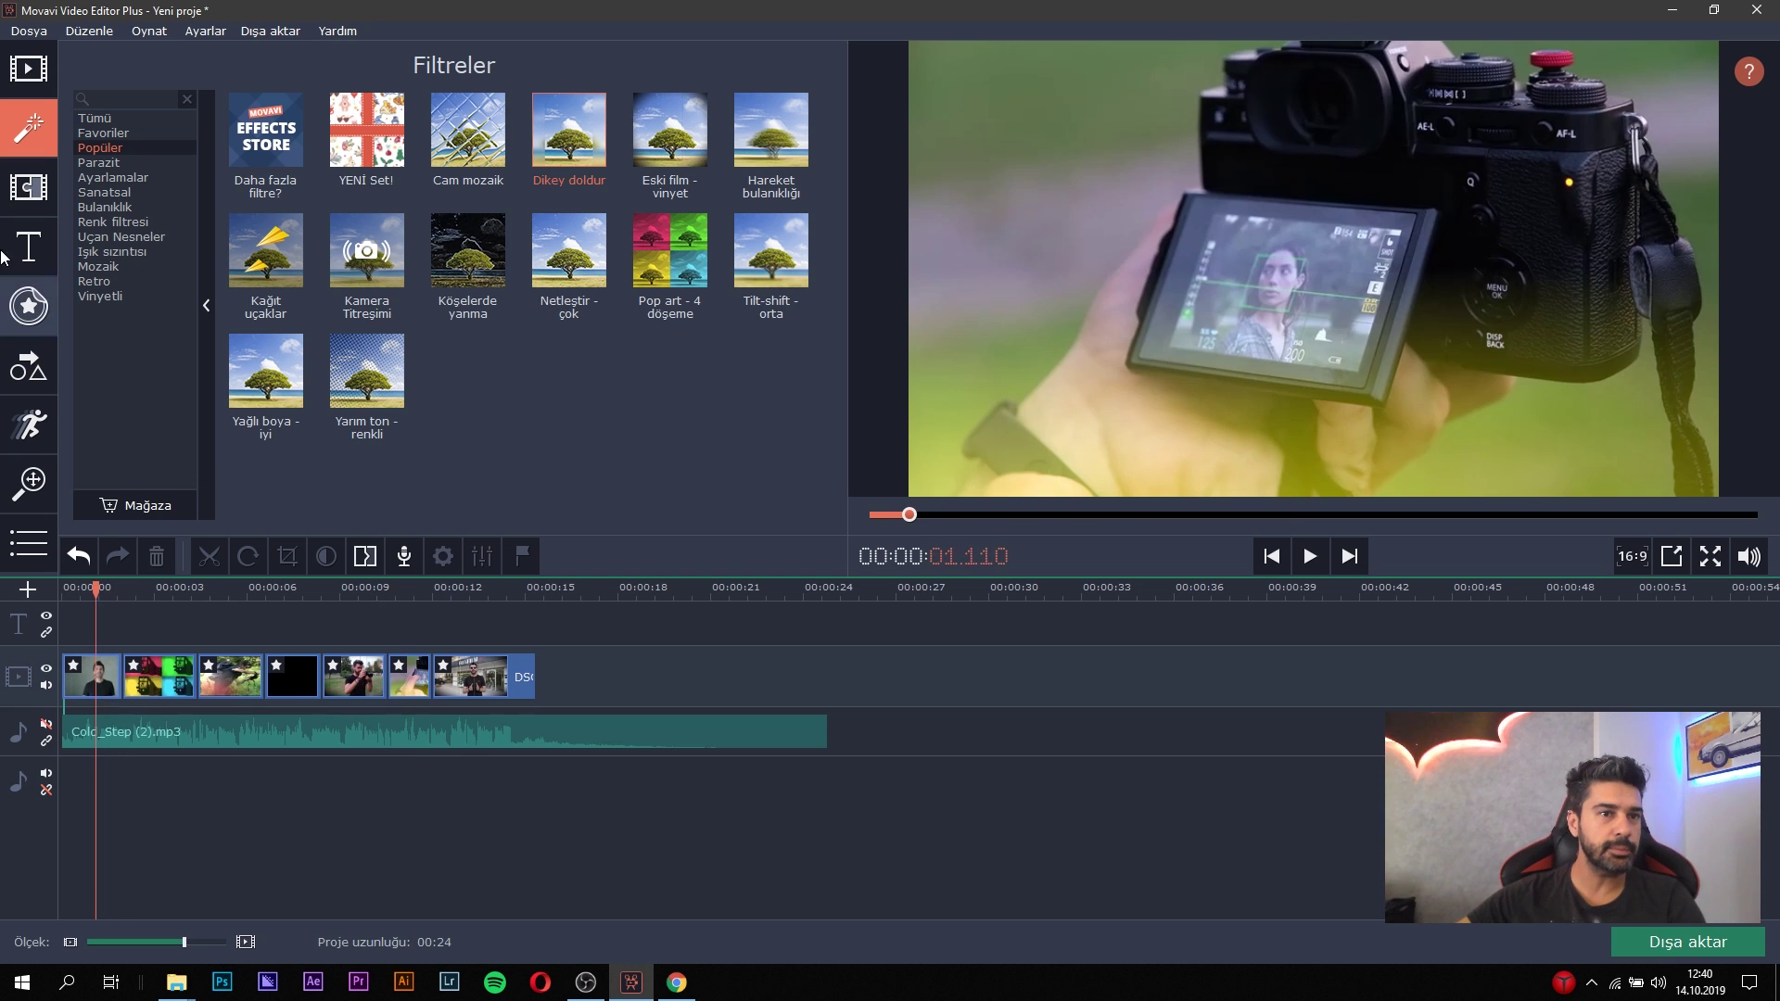
left_click(28, 190)
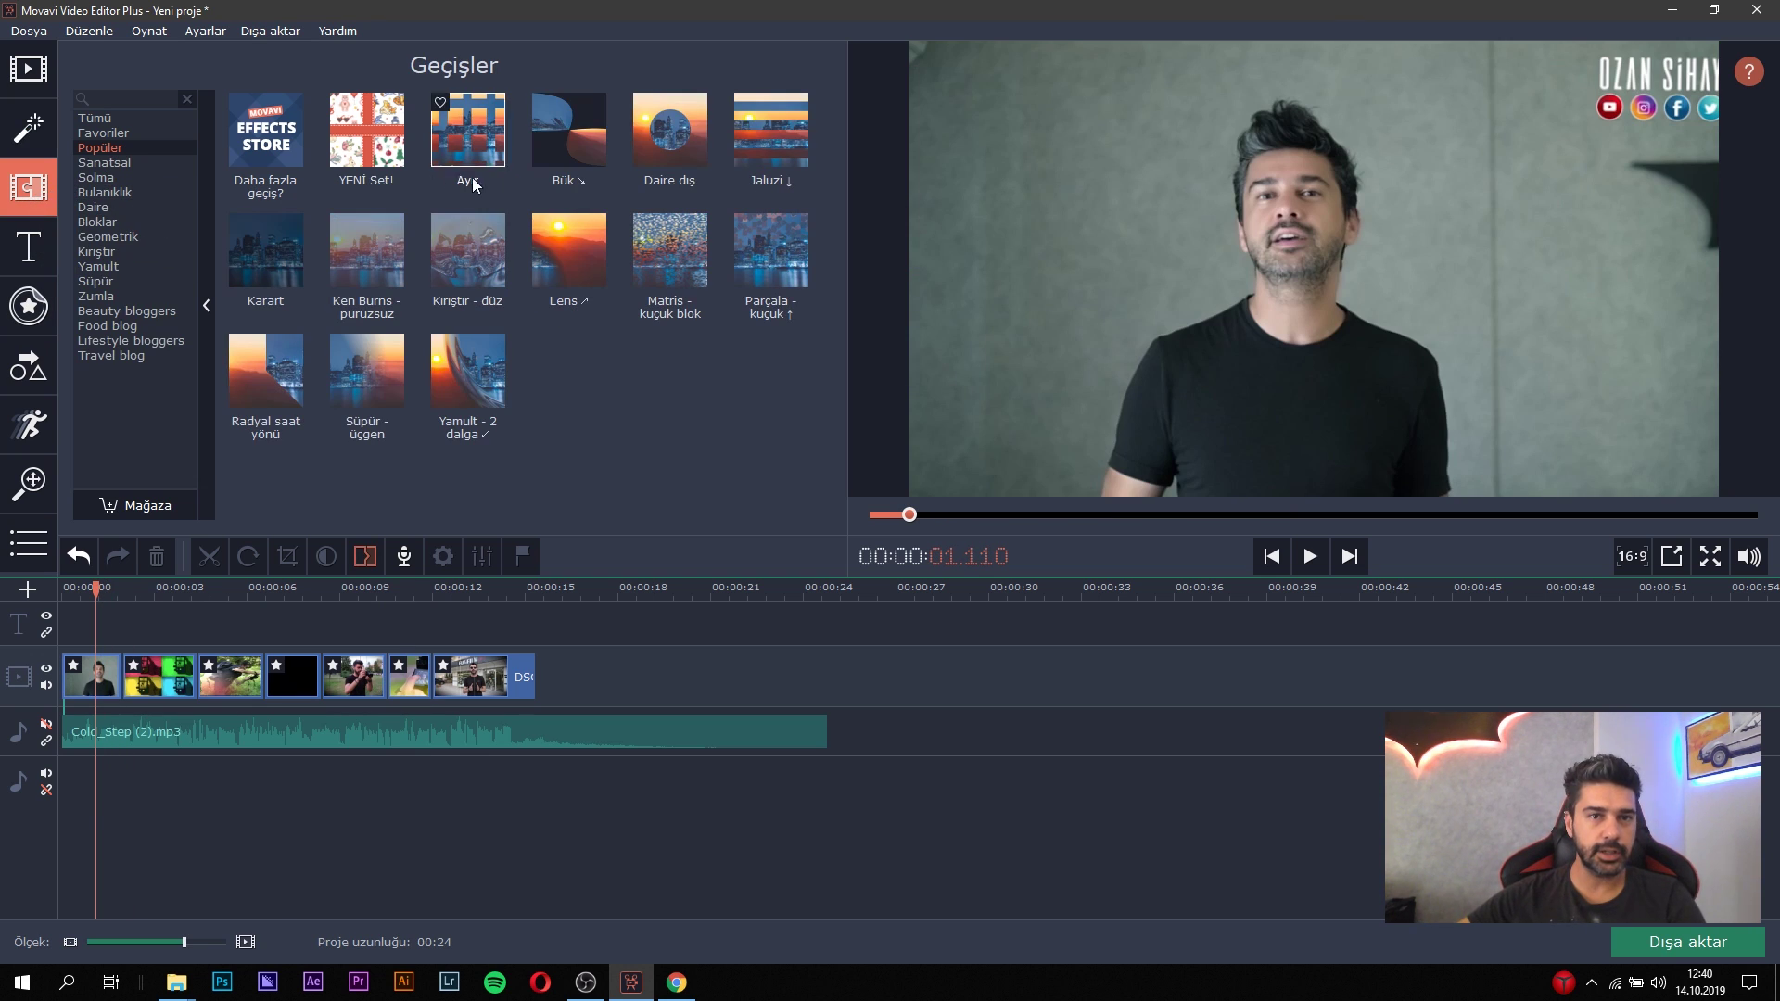
left_click(137, 162)
left_click(131, 177)
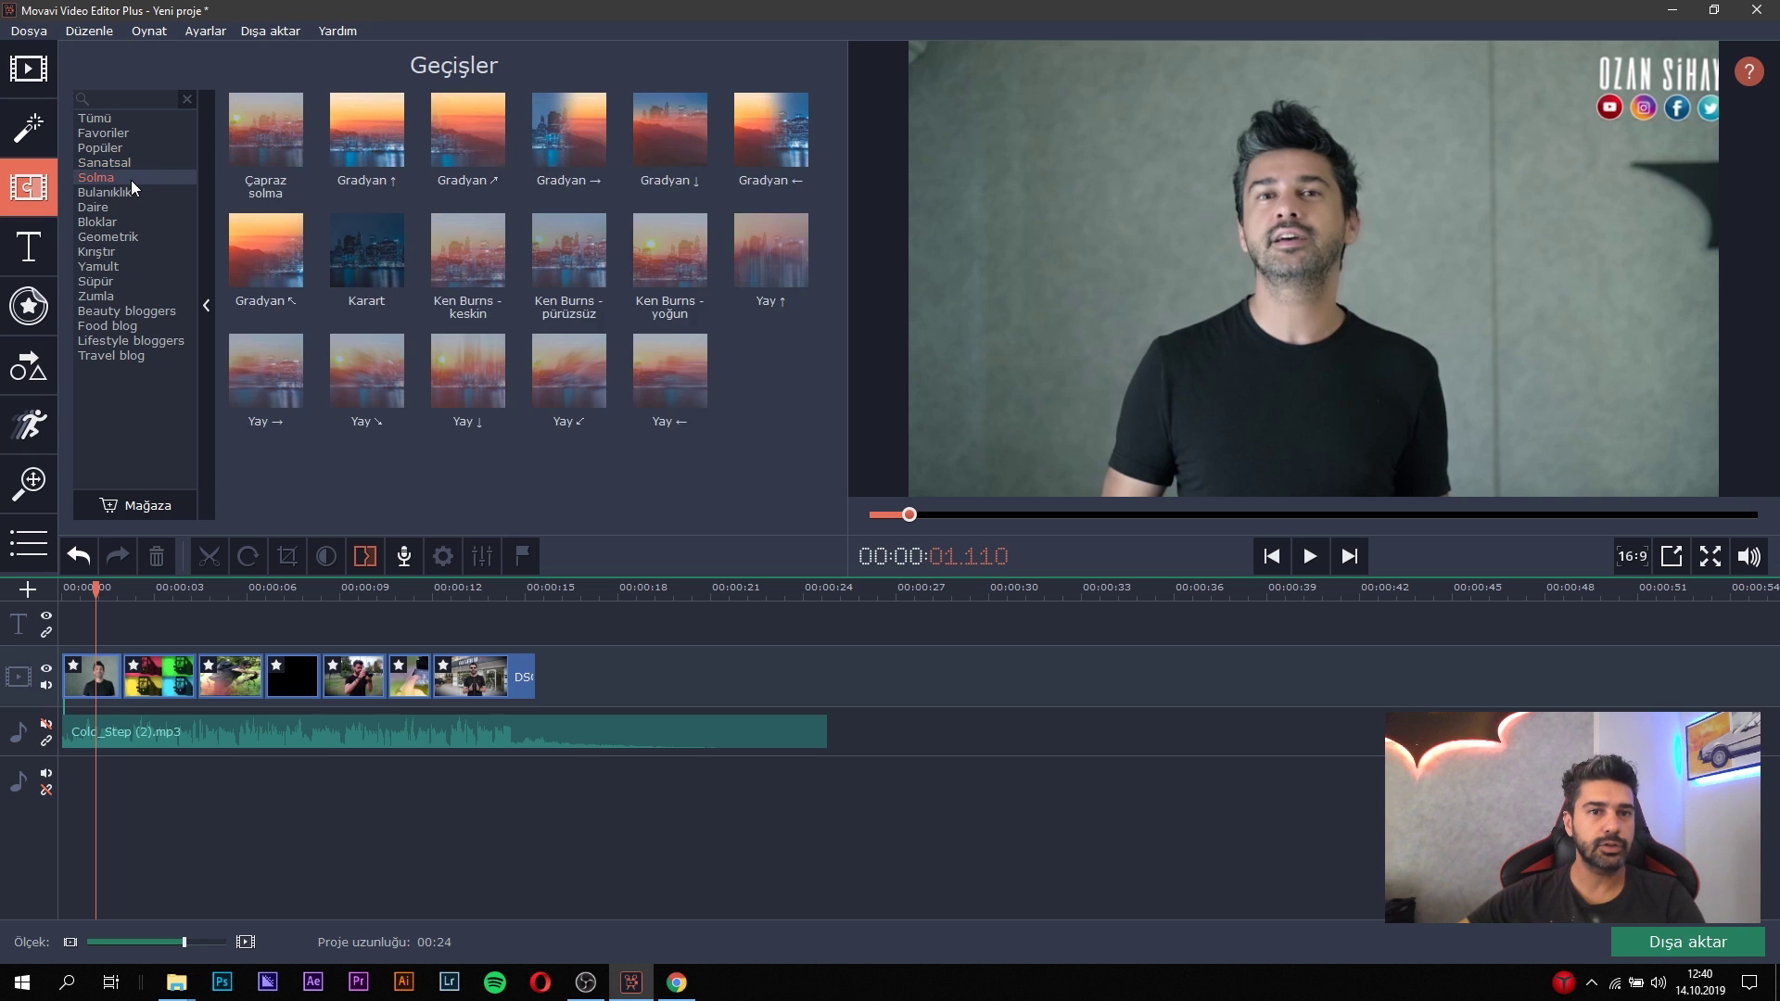
left_click(135, 192)
left_click(130, 222)
left_click(131, 238)
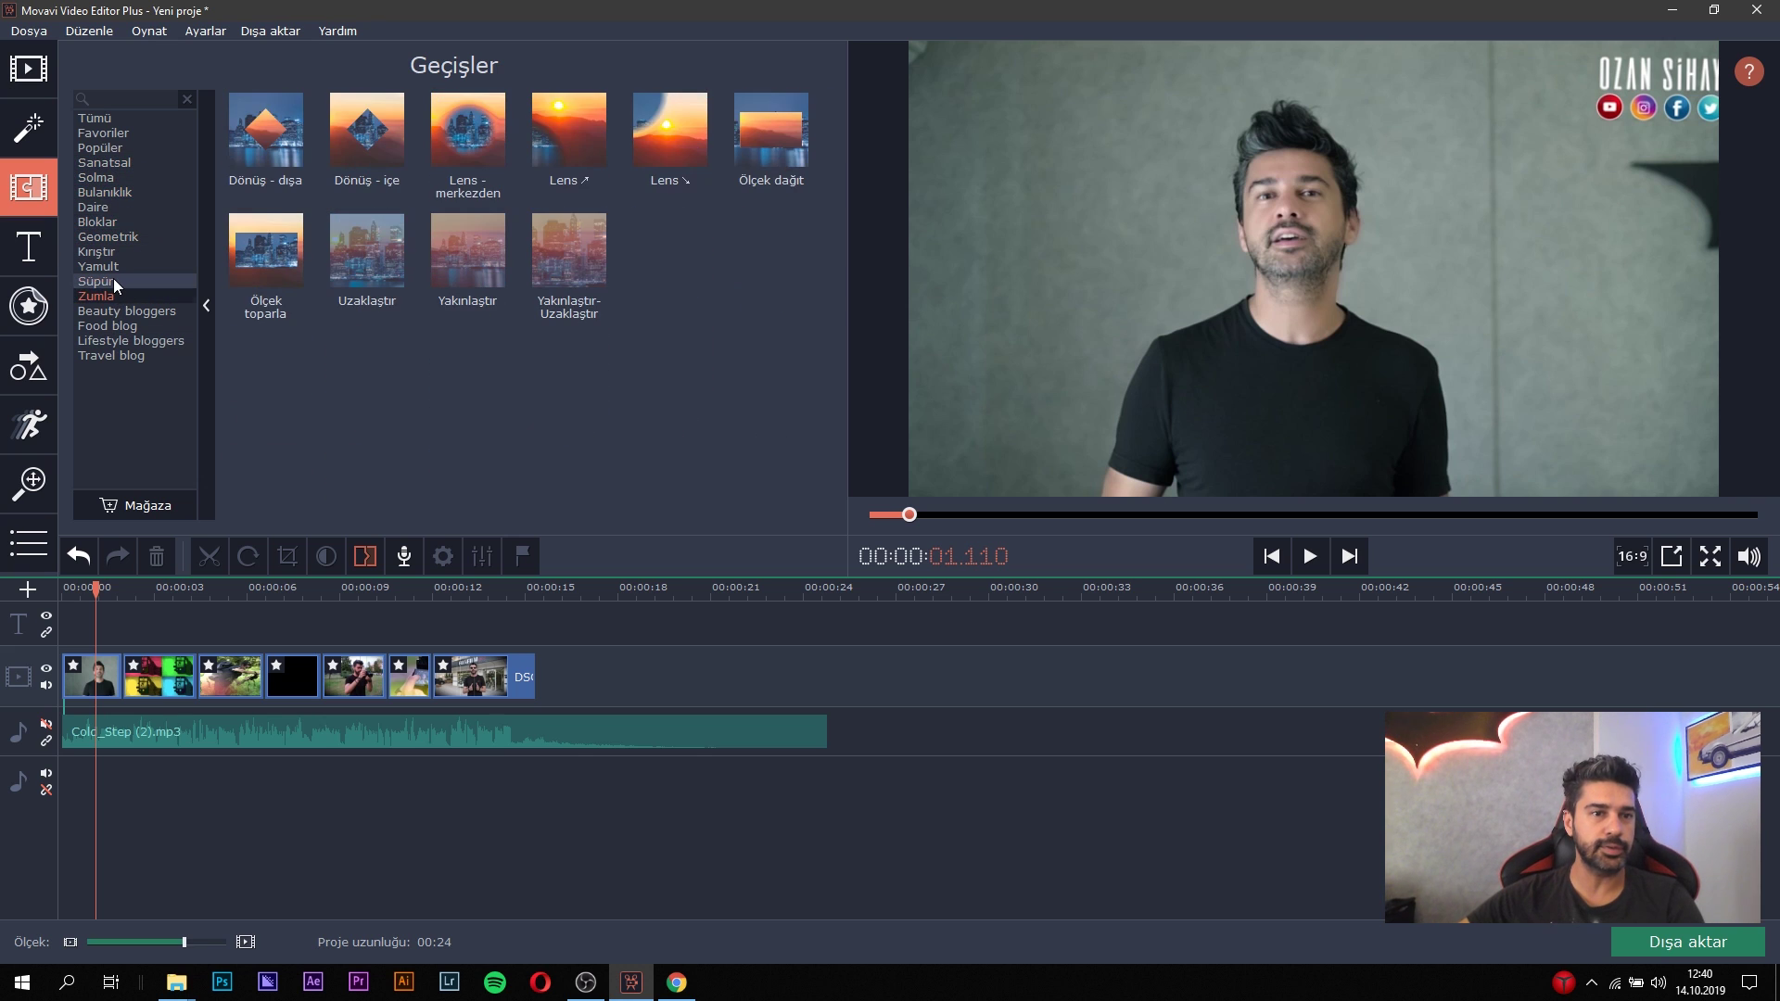
left_click(115, 295)
left_click(104, 356)
left_click(119, 330)
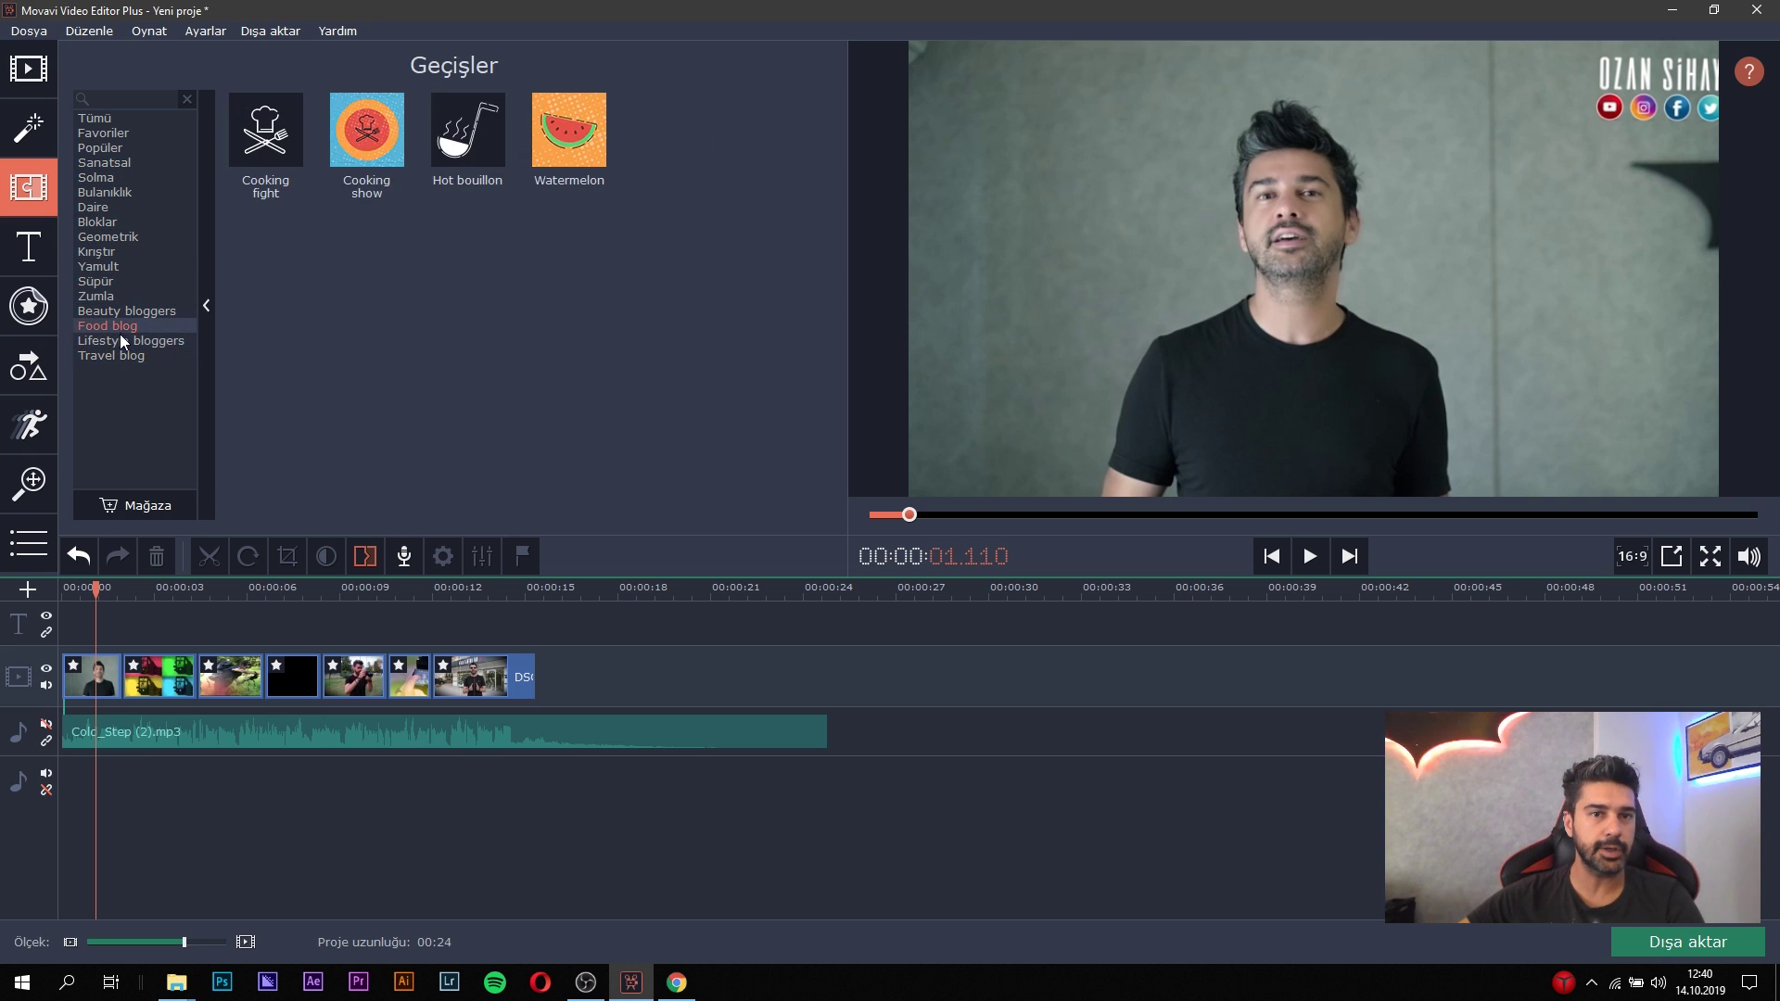
left_click(119, 338)
left_click(125, 326)
left_click(125, 341)
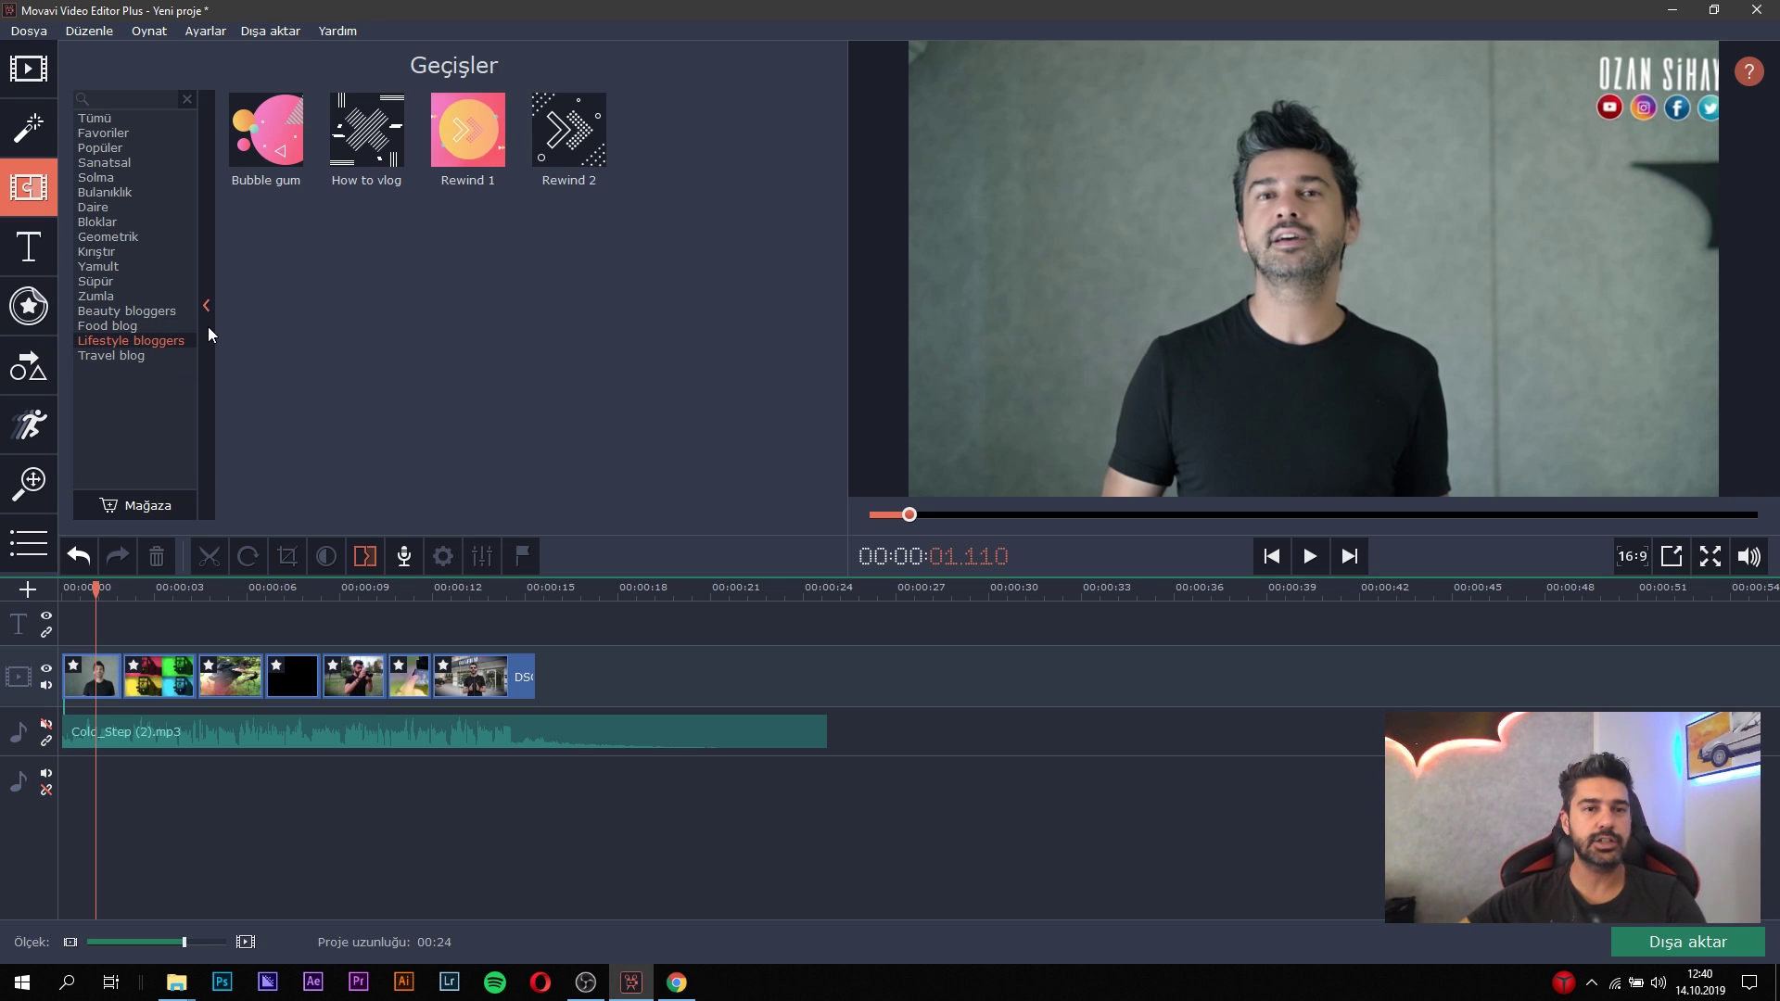
Preview the How to vlog transition, place it between the first and second video clips, and play that part.
left_click(386, 131)
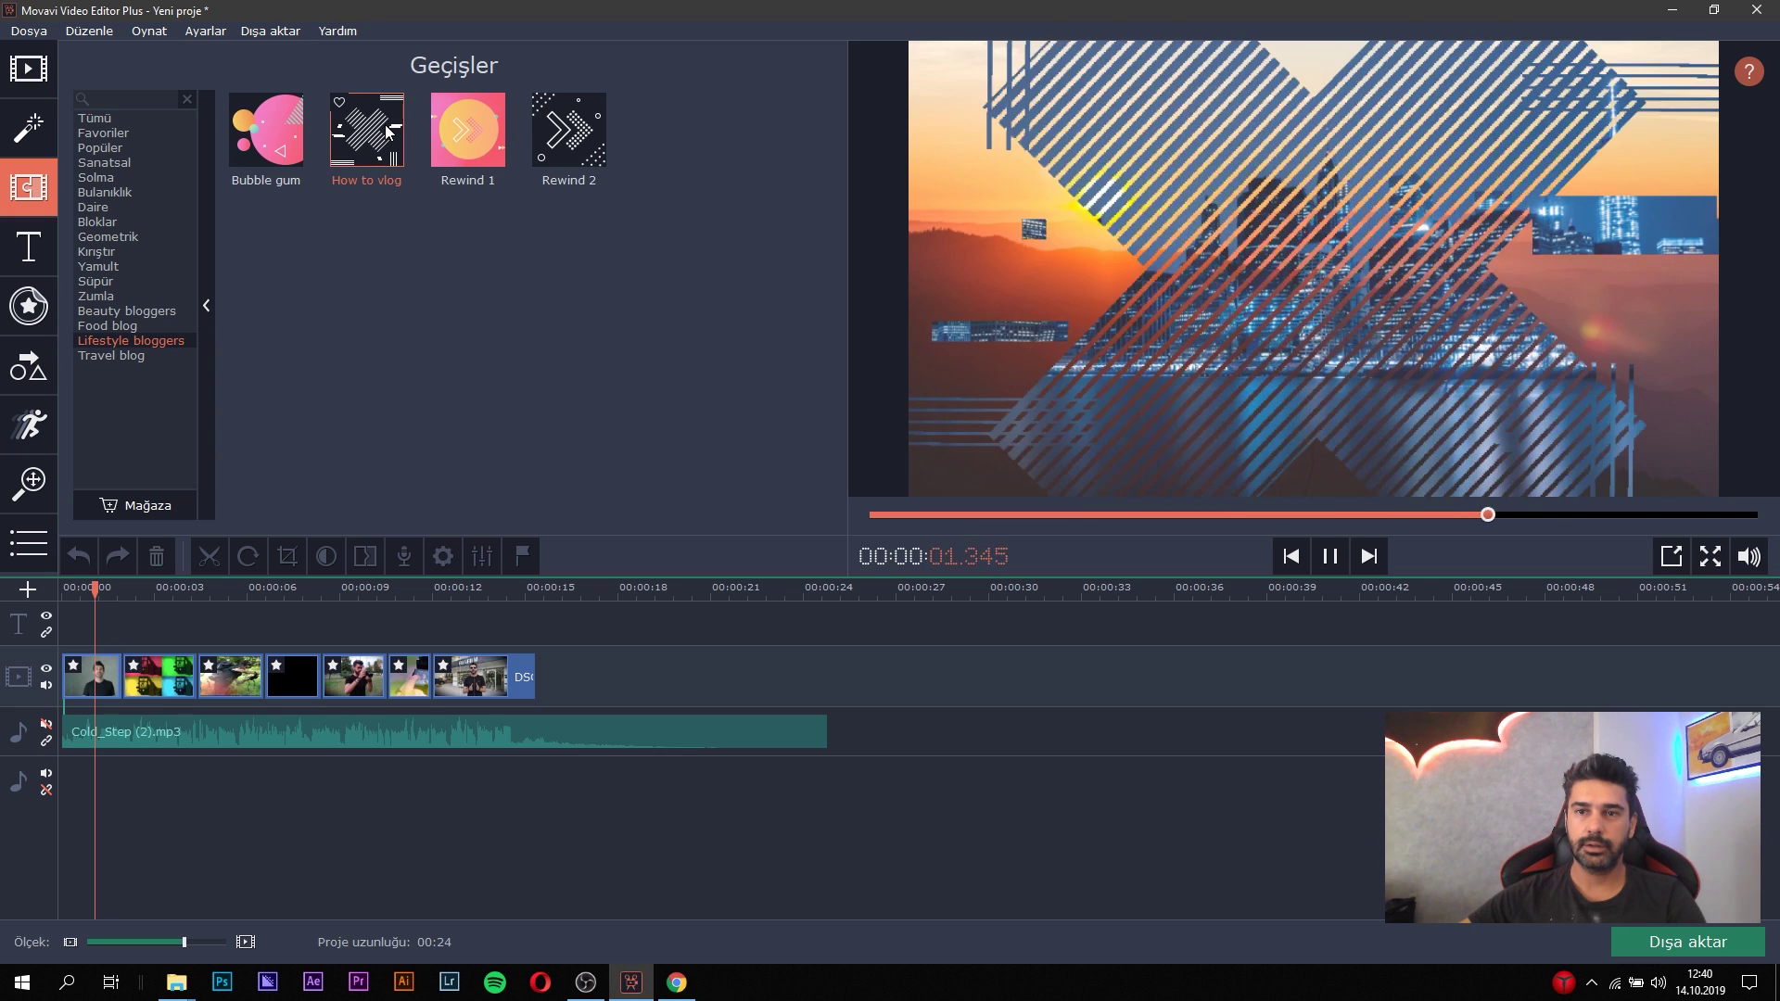
mouse_move(386, 124)
left_mouse_down()
mouse_move(387, 242)
mouse_move(306, 500)
mouse_move(182, 675)
mouse_move(119, 675)
left_mouse_up()
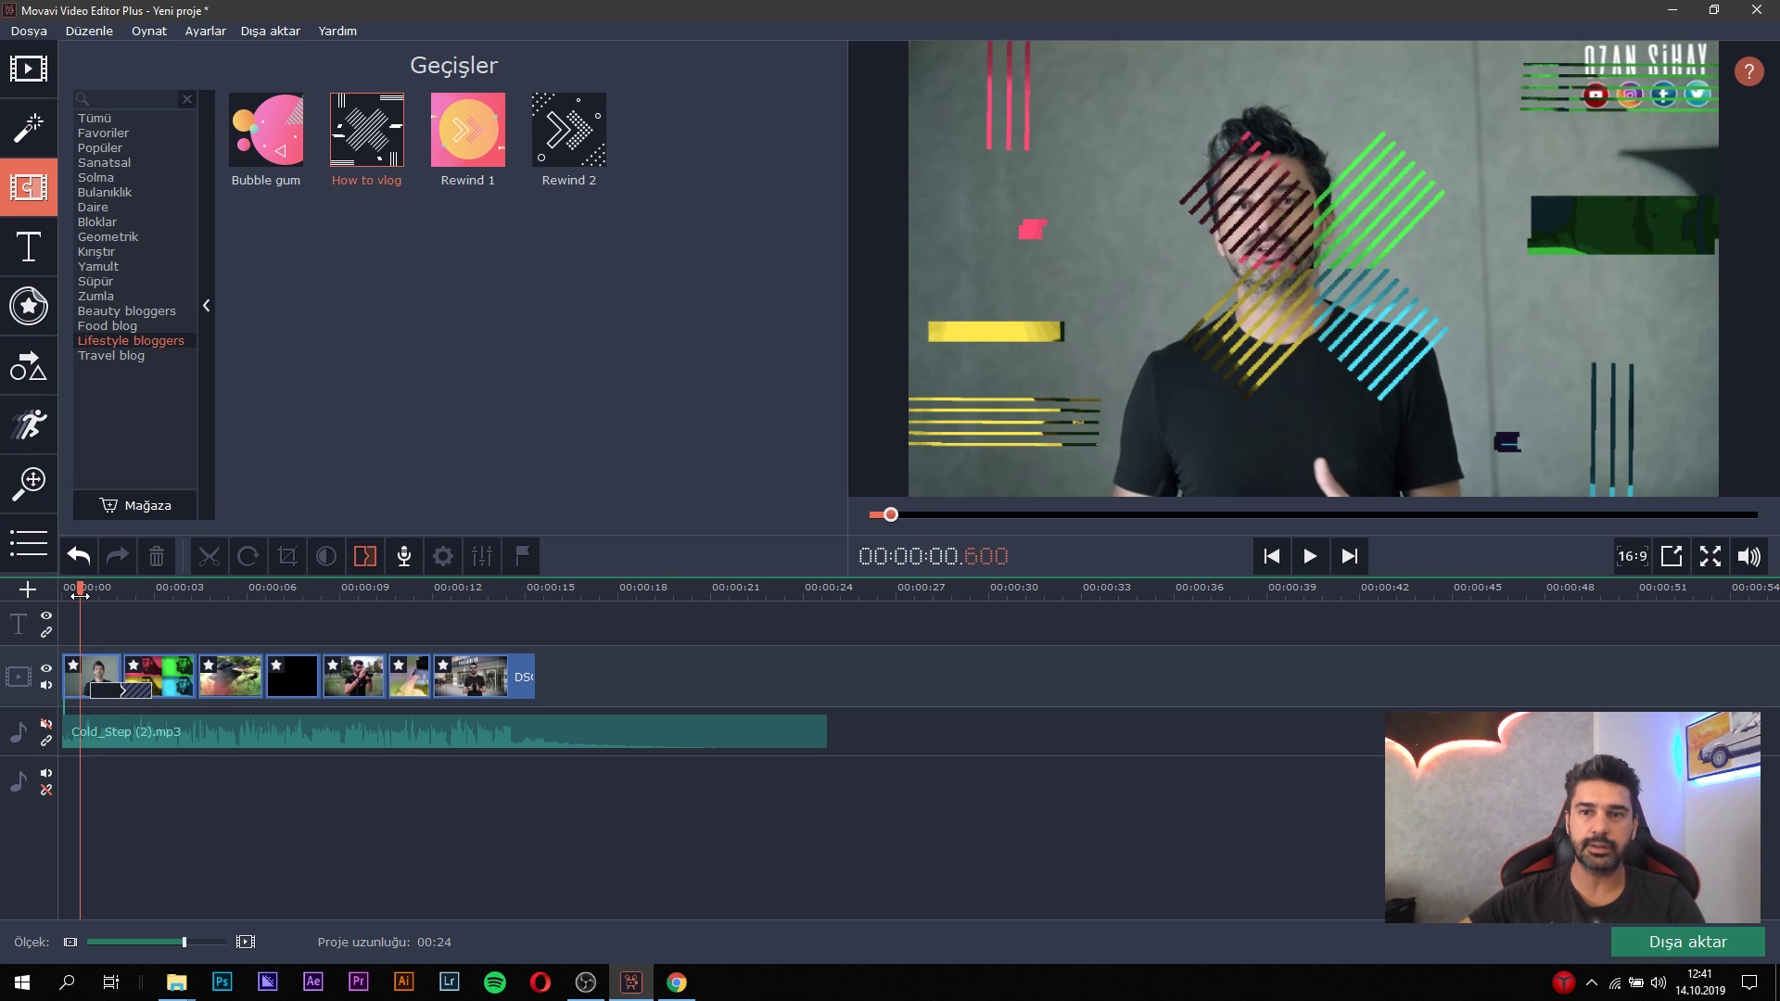
key("space")
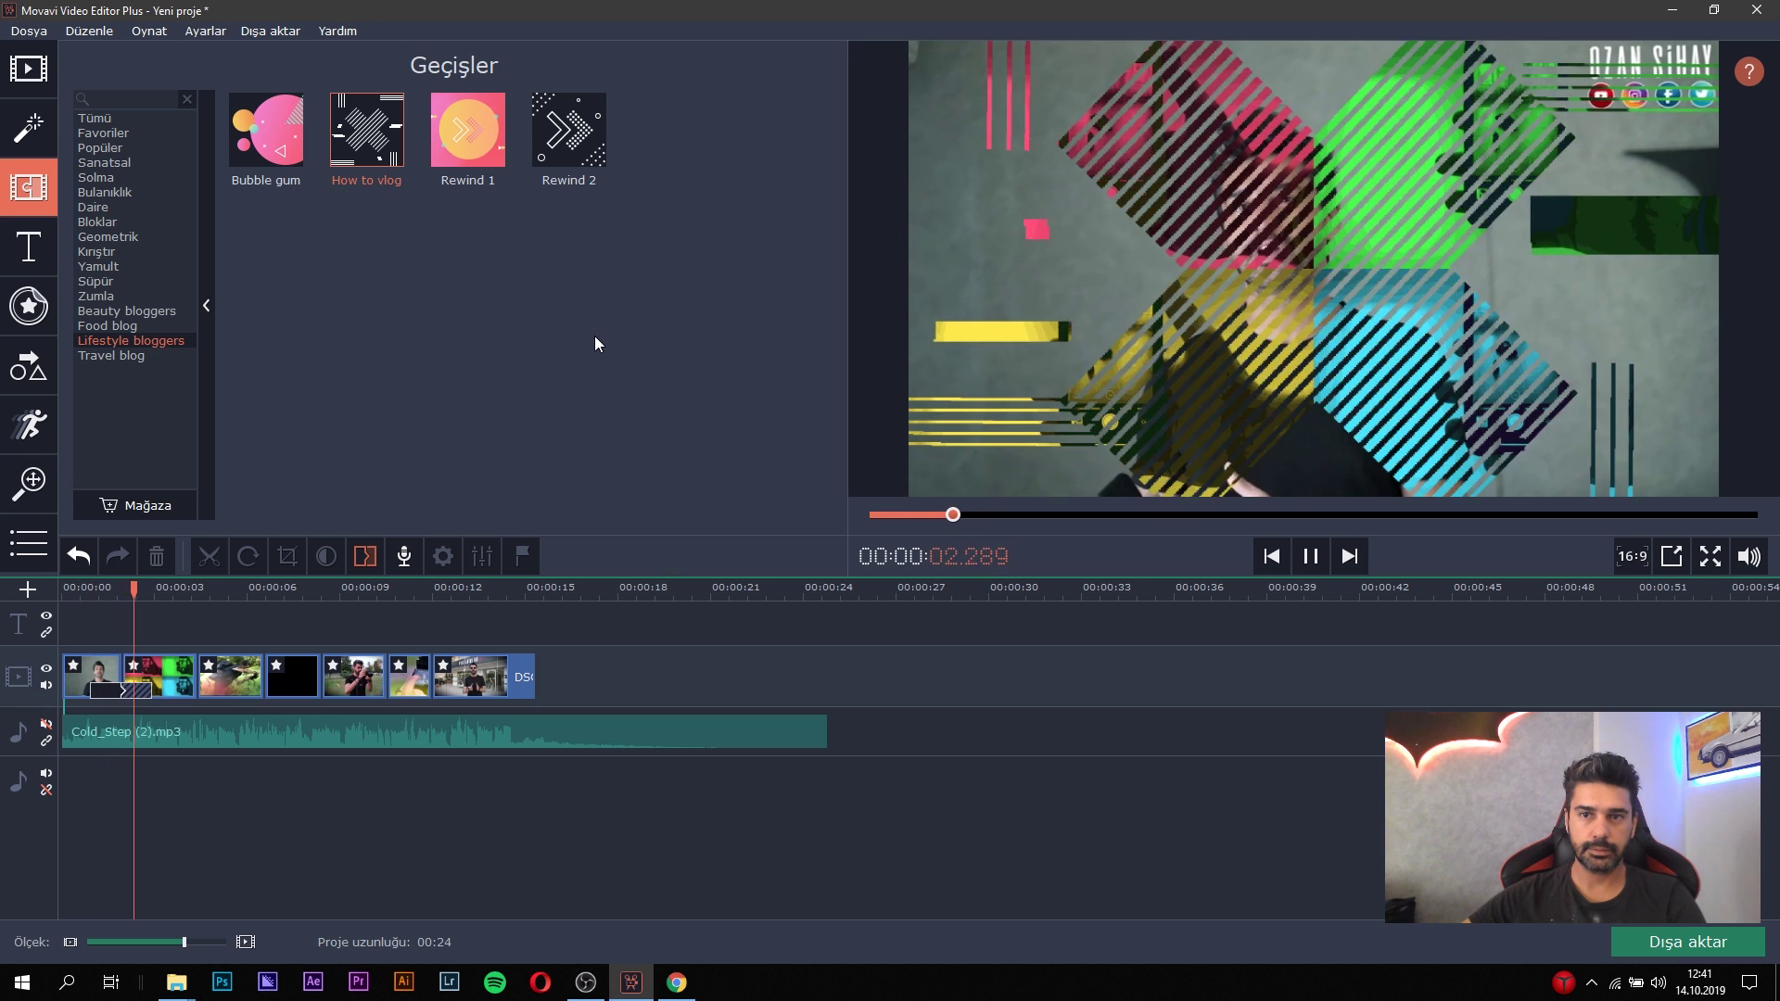
key("space")
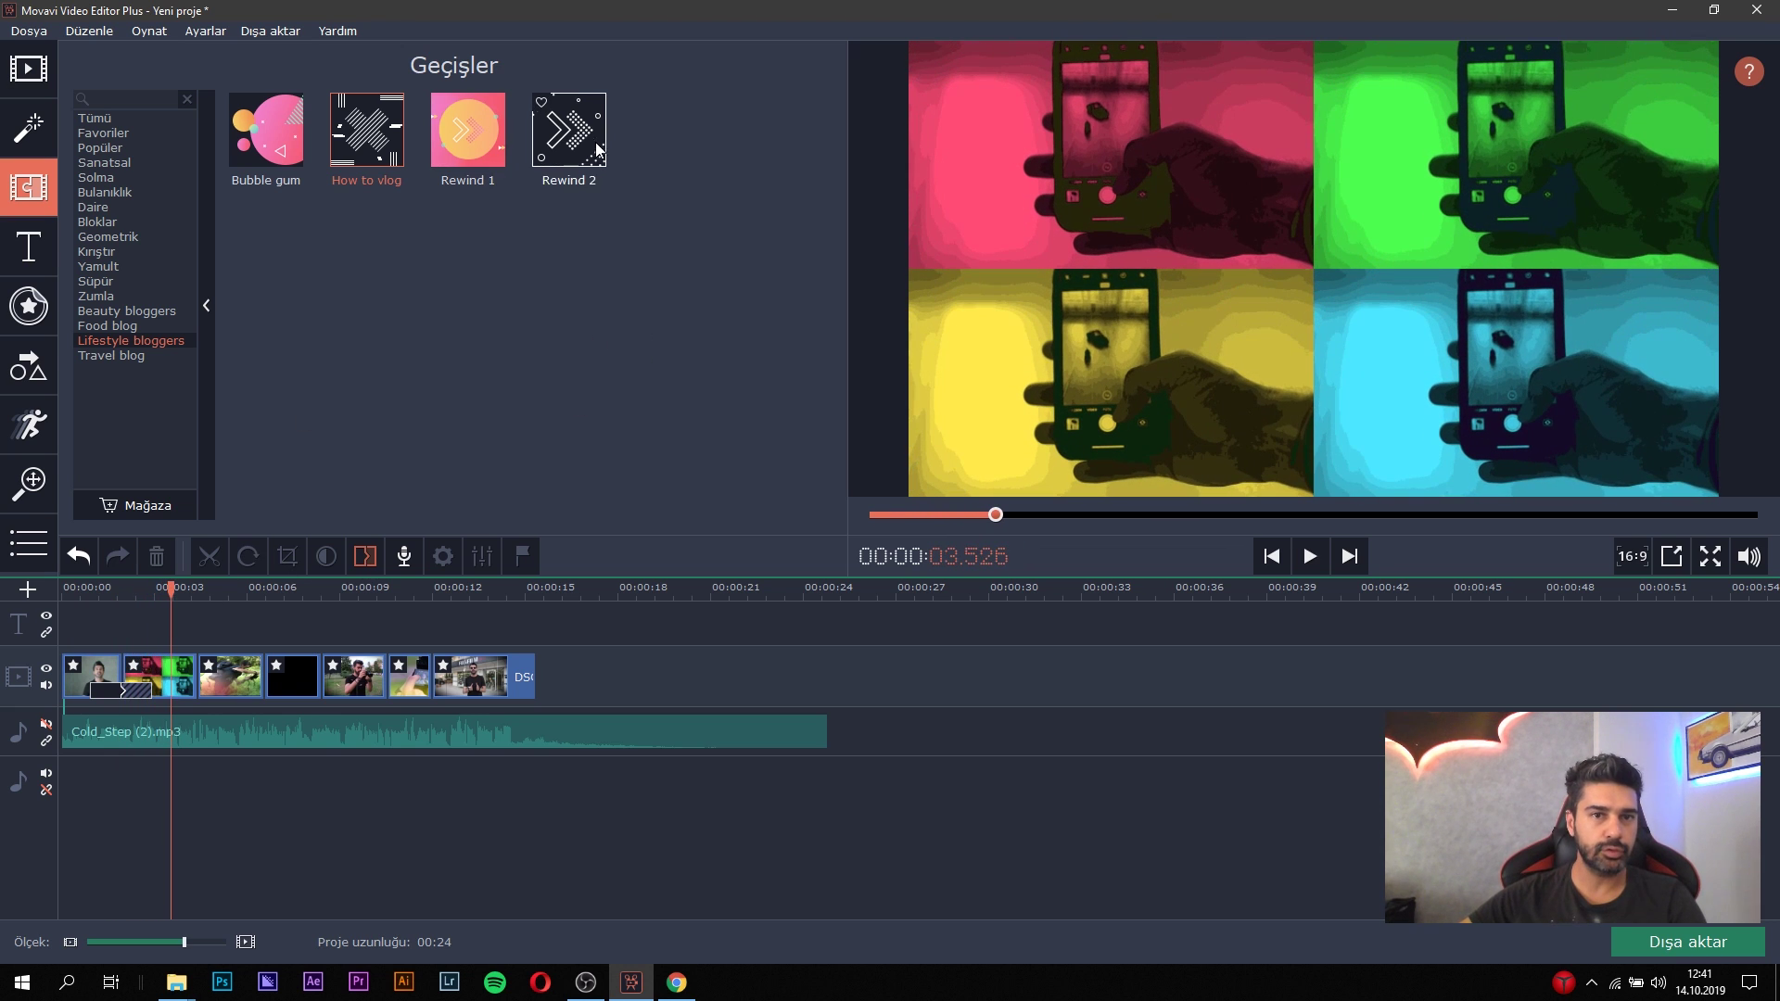
Preview the Rewind and Makeup bag transitions and place Beauty boxes between the second and third video clips.
left_click(594, 136)
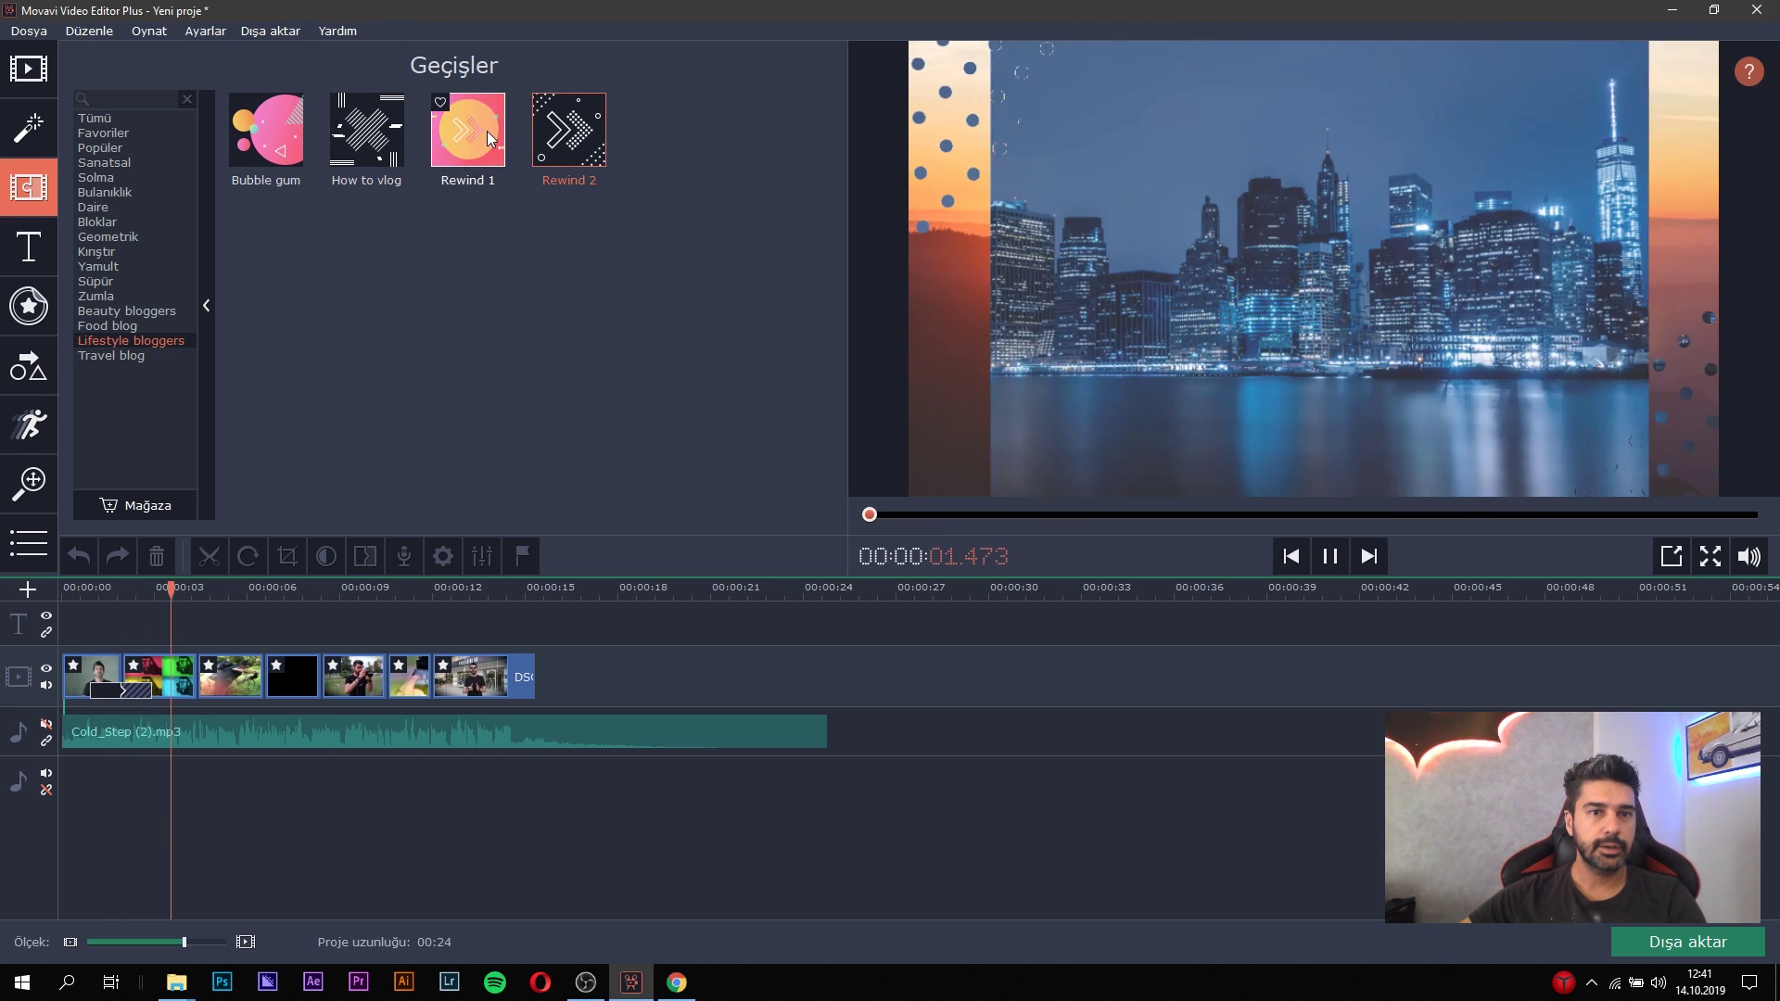
left_click(486, 131)
left_click(132, 326)
left_click(123, 311)
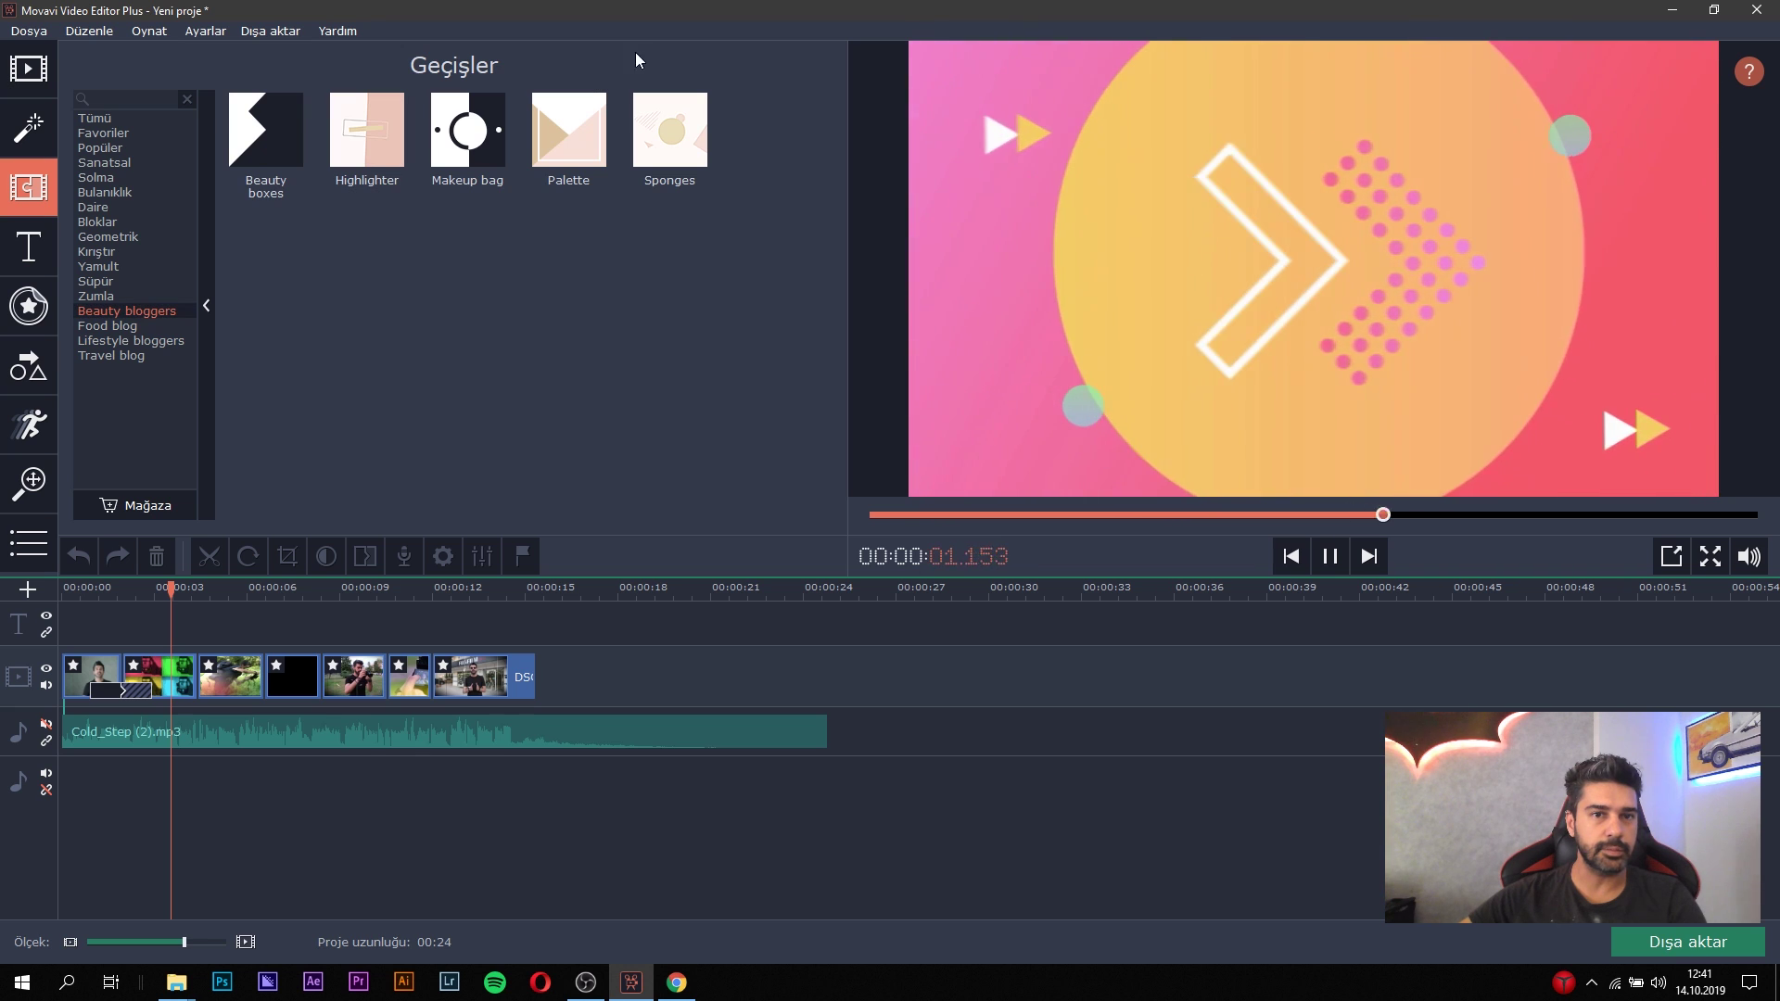
left_click(454, 150)
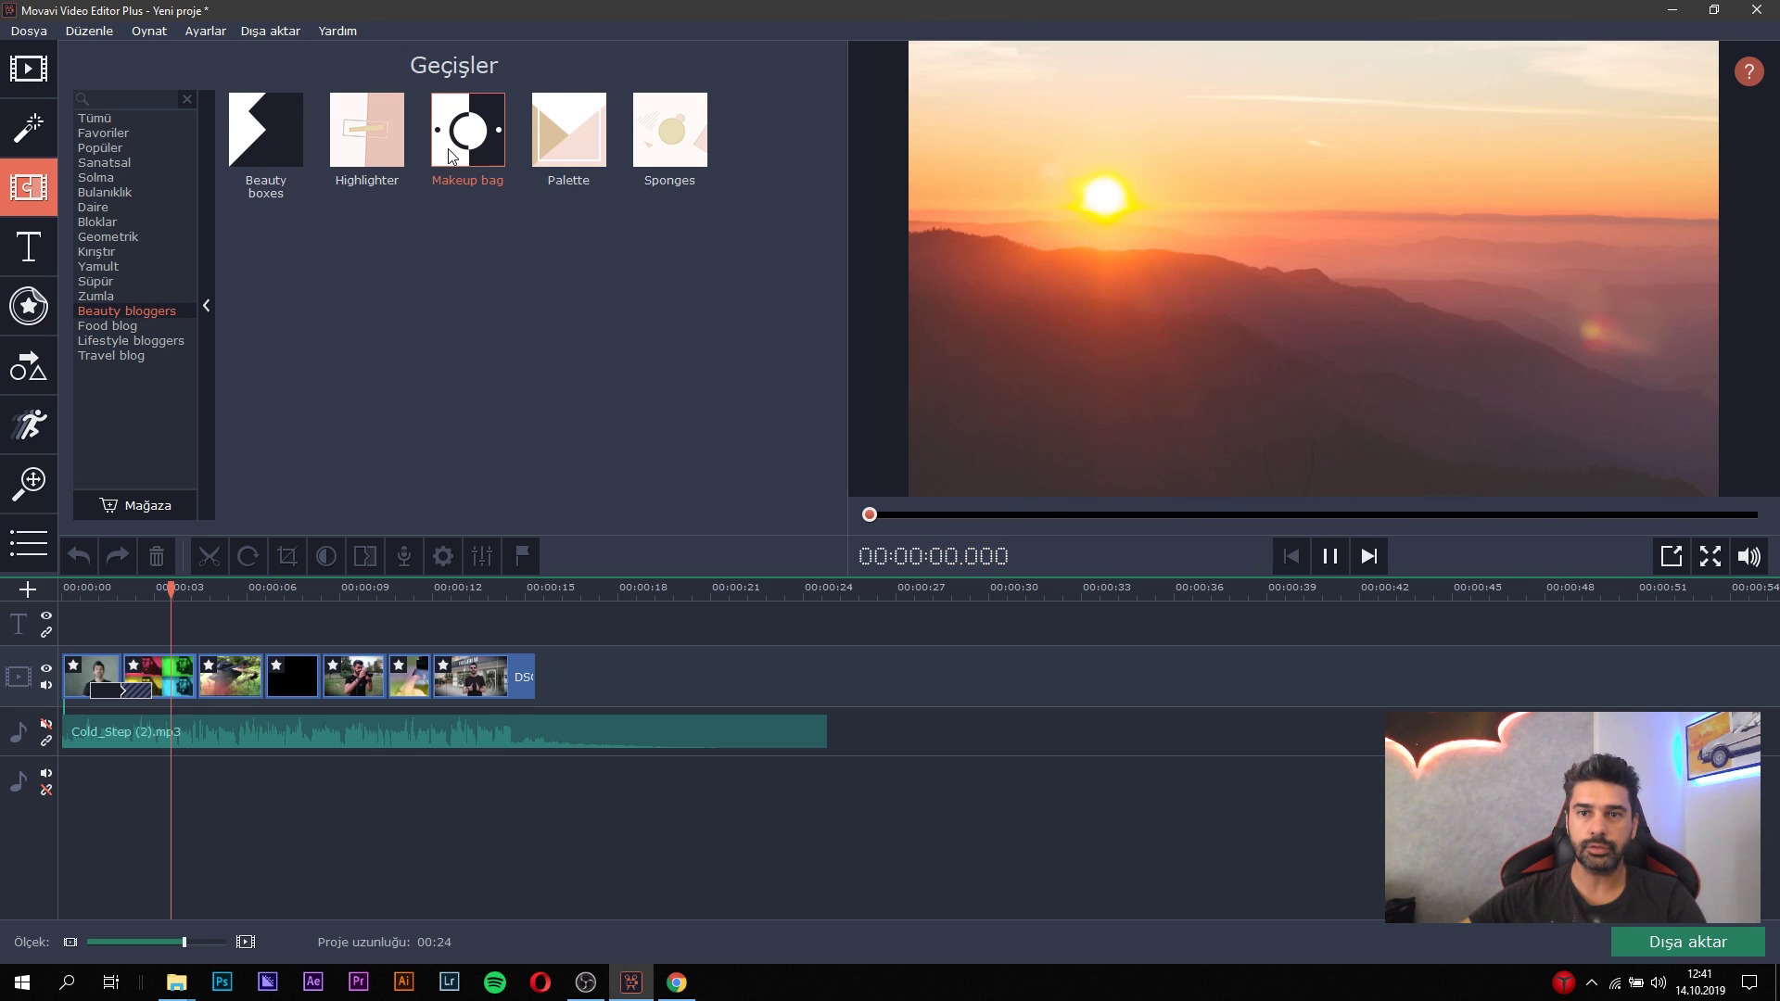
left_click(266, 135)
left_click_drag(266, 135, 193, 697)
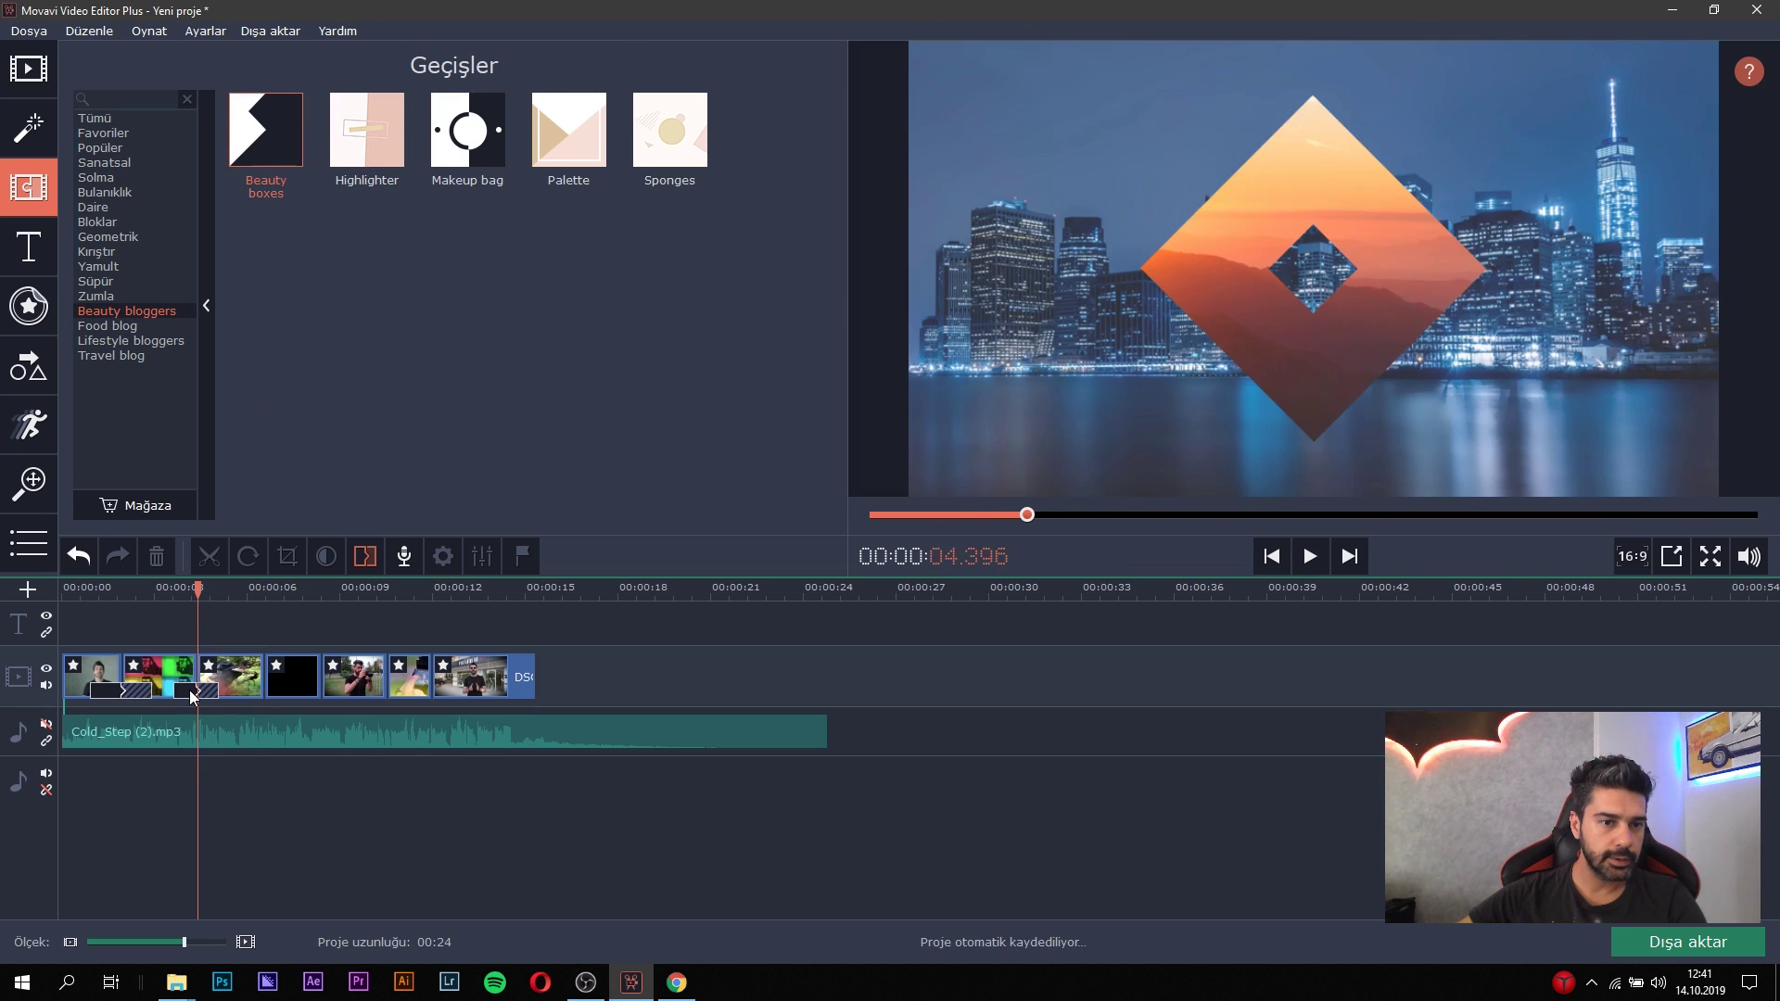
Check where the third clip meets the fourth and place the popular Süpür - üçgen transition between them.
left_click(254, 590)
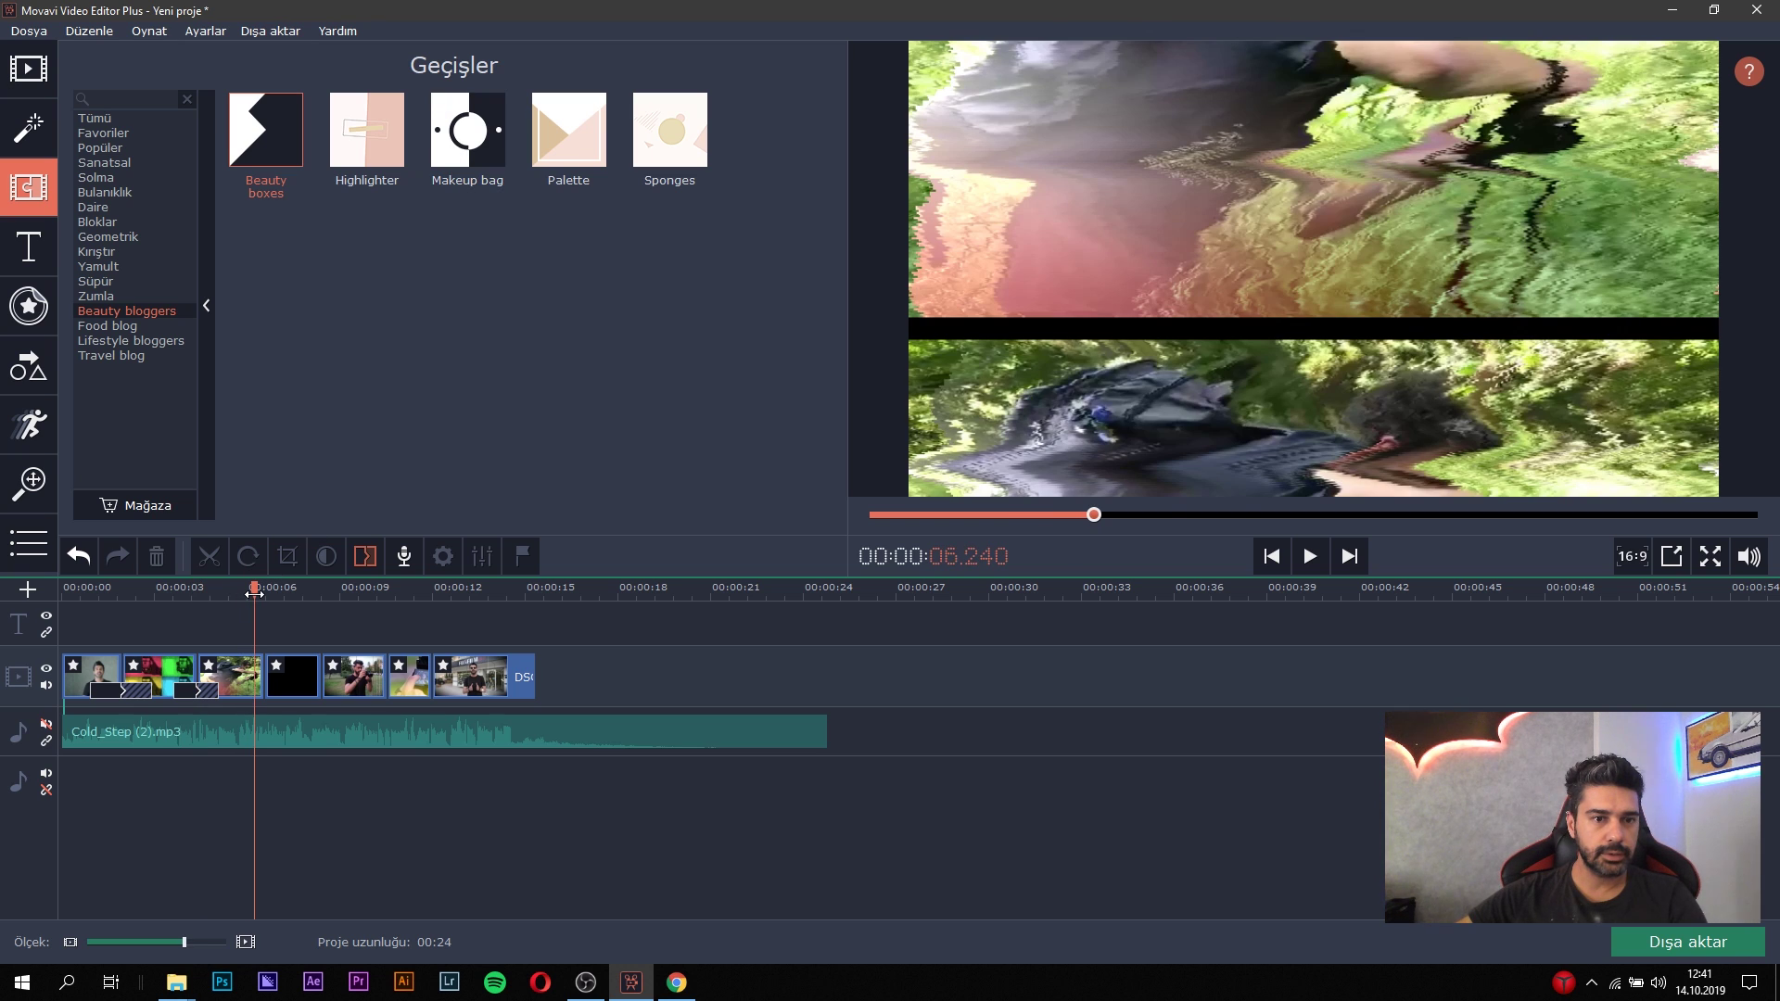
left_click(306, 682)
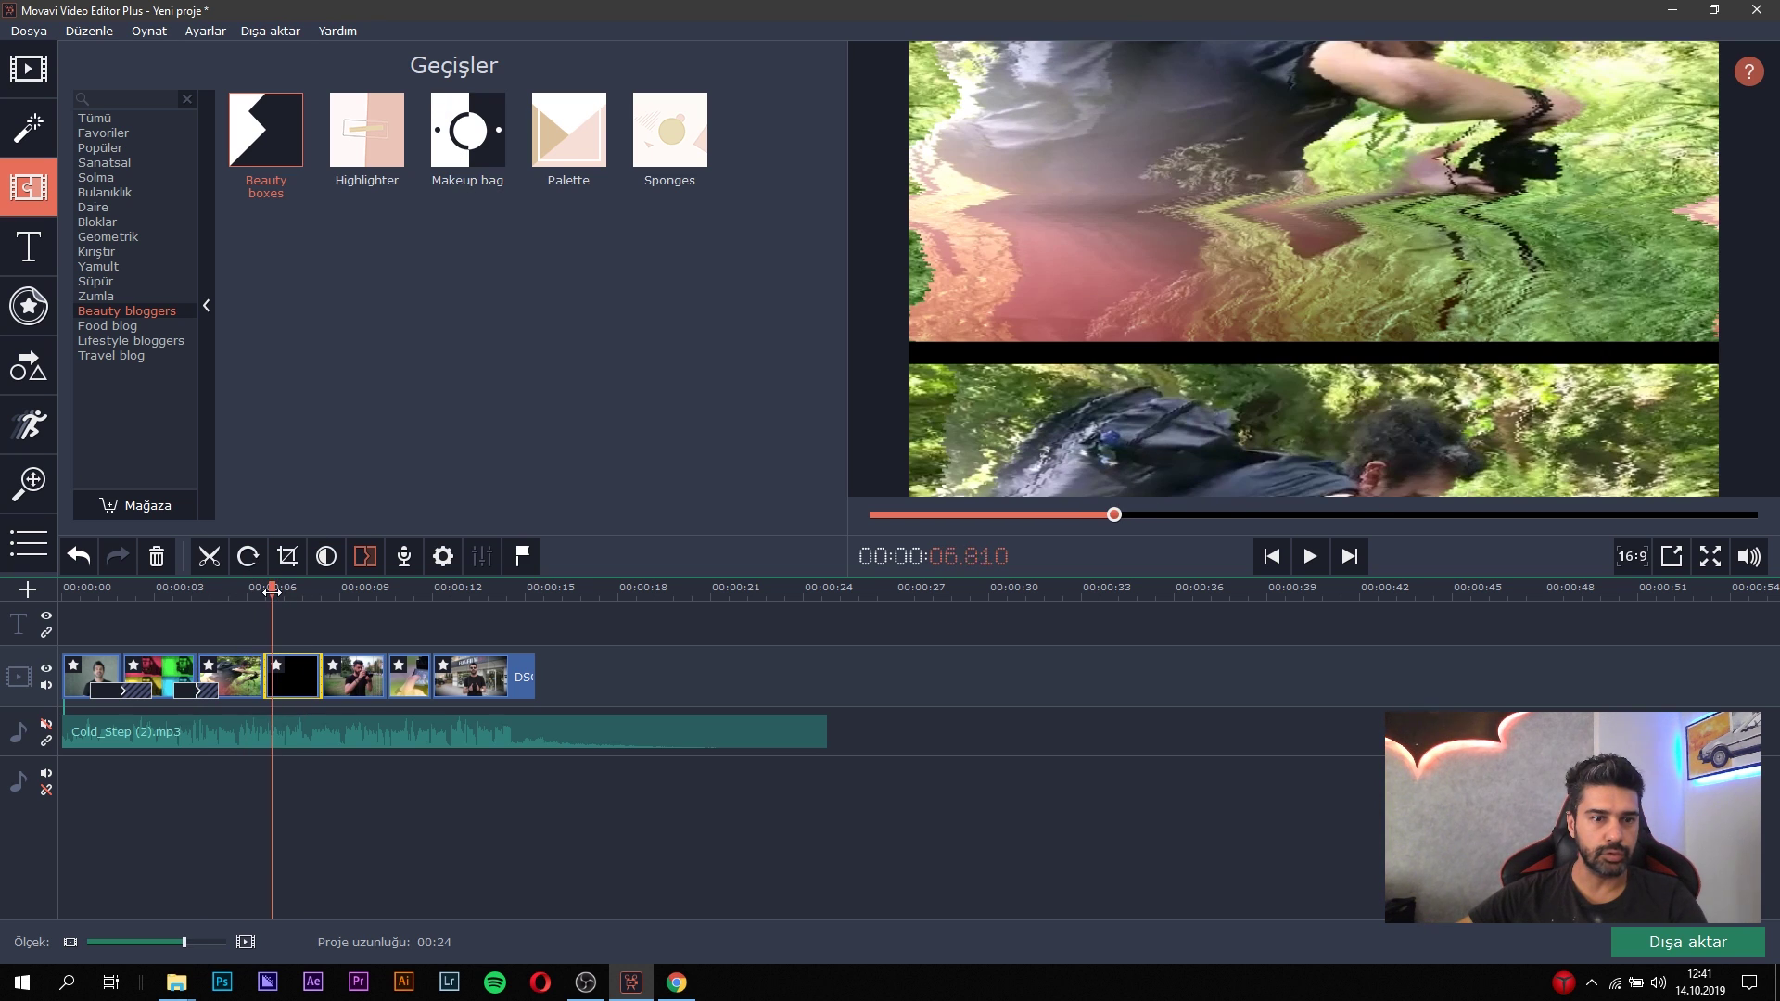
left_click_drag(272, 590, 268, 590)
left_click(115, 294)
left_click(115, 281)
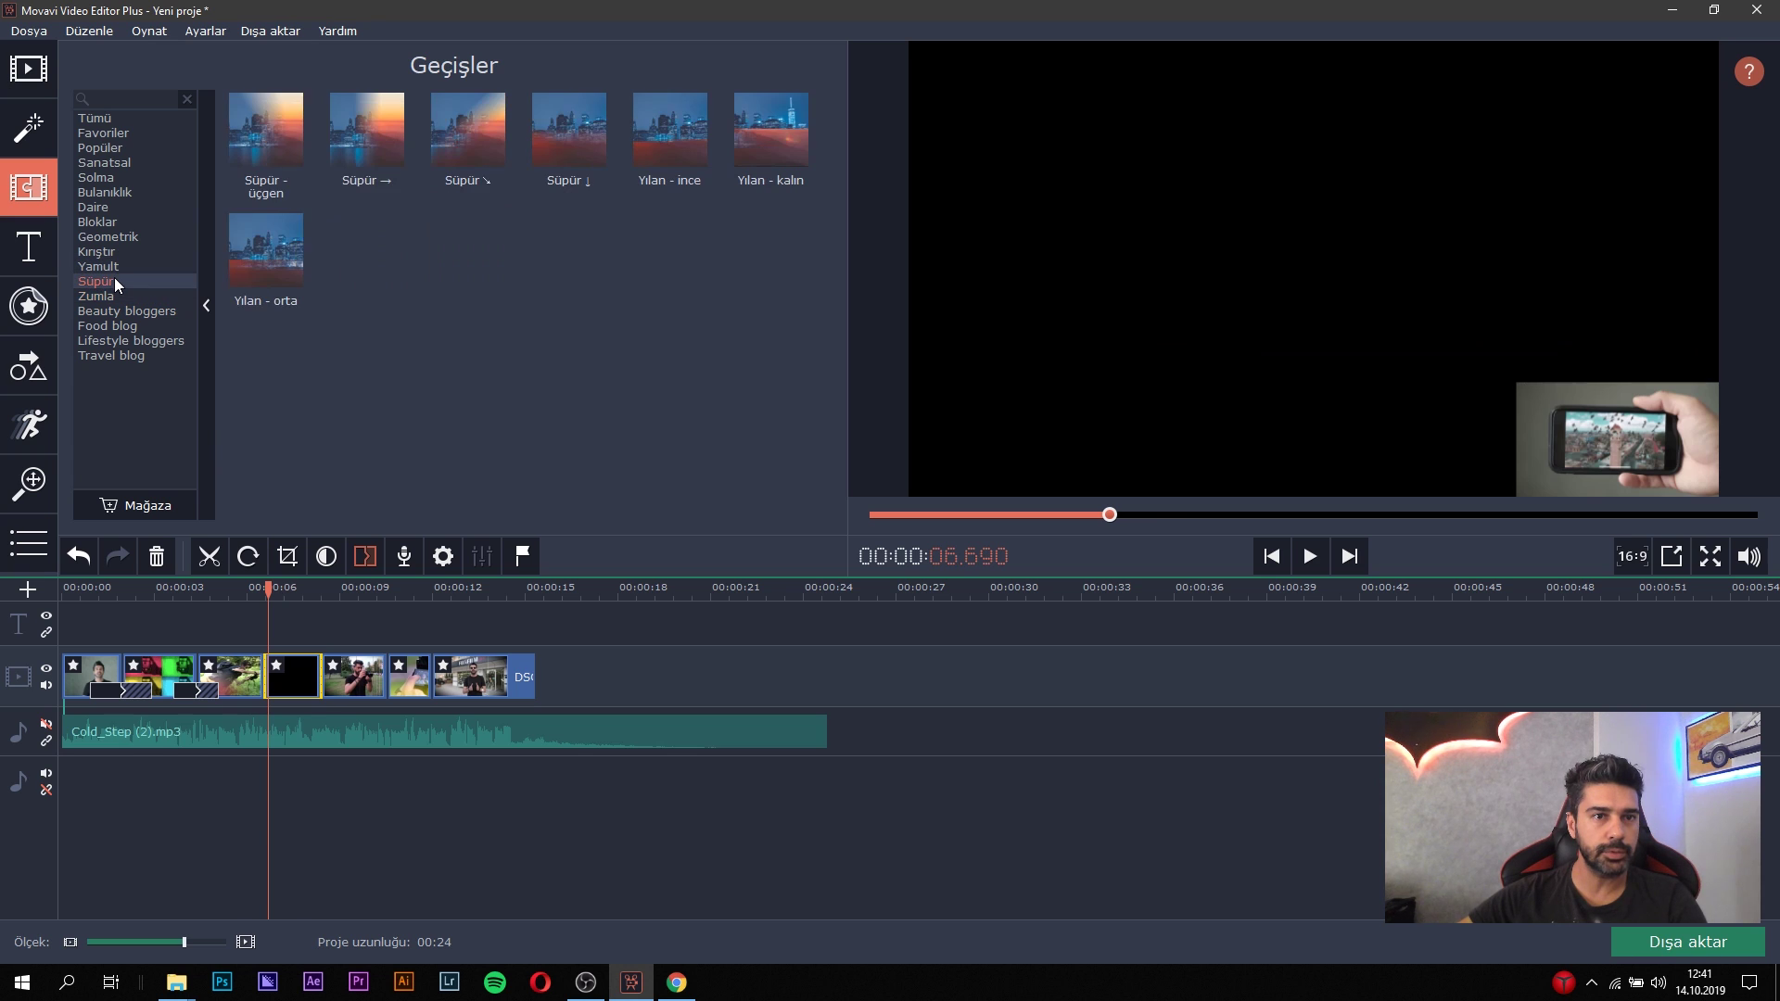
left_click(100, 148)
left_click_drag(367, 371, 269, 681)
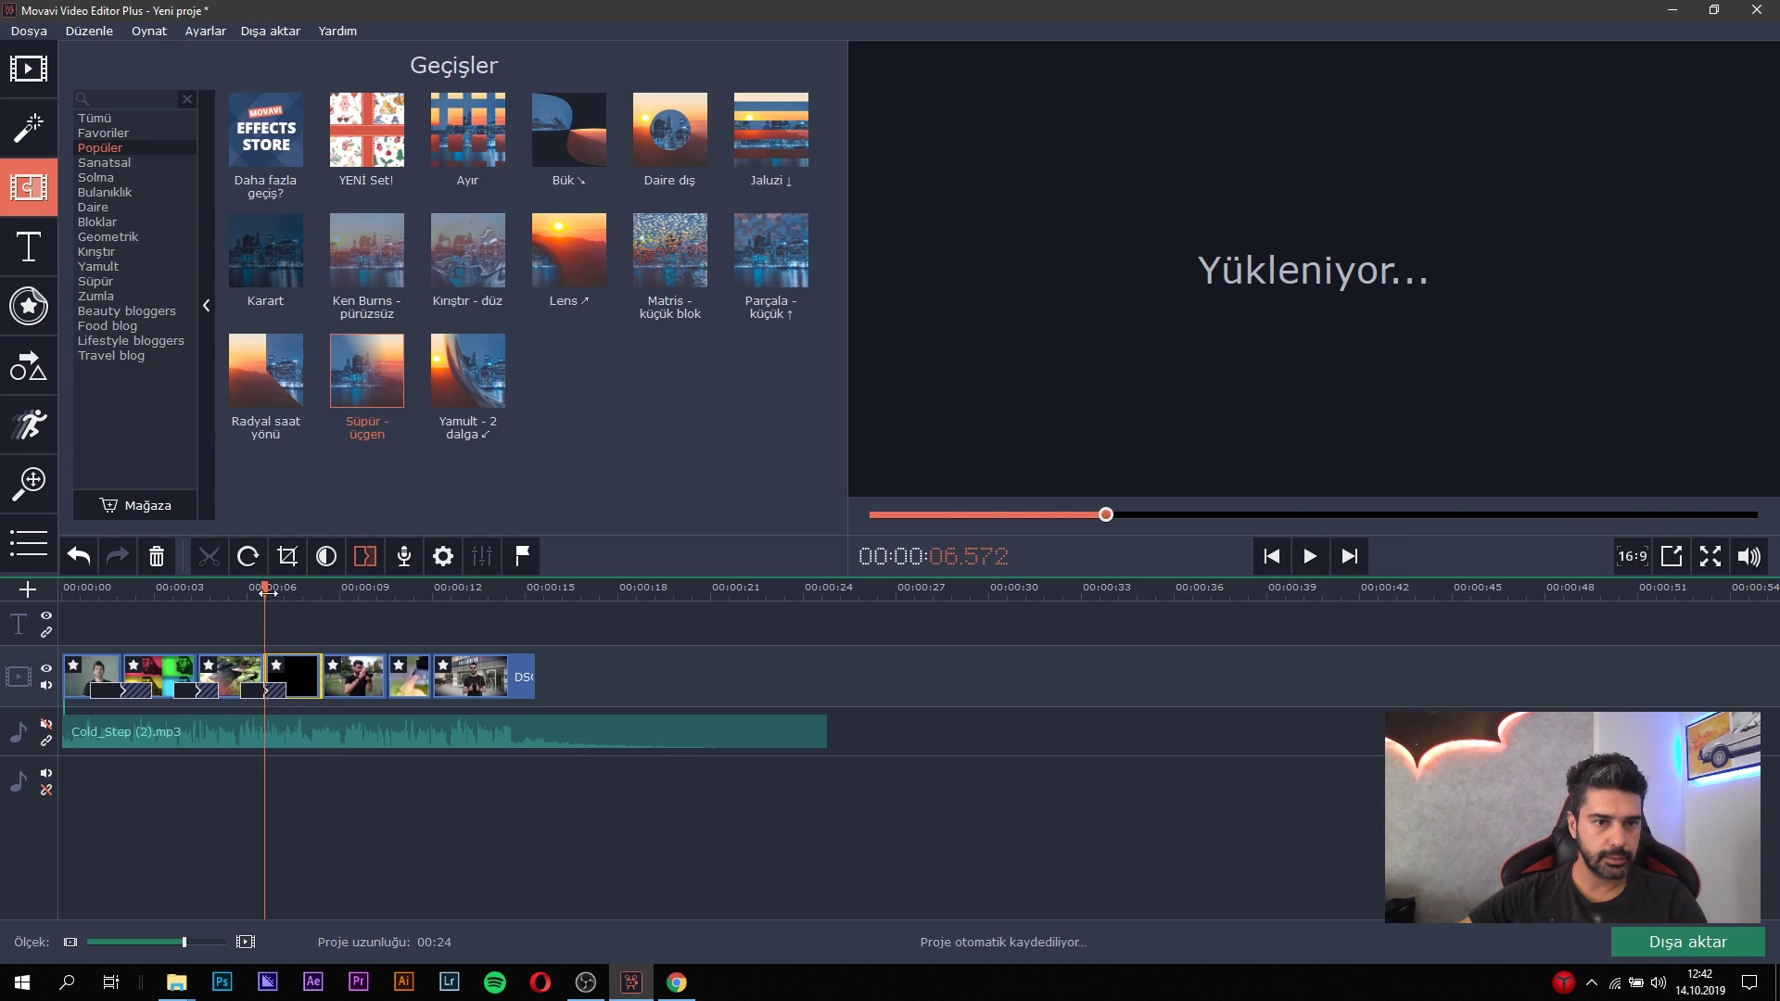
Place Rewind 2 between the fourth and fifth clips and fill the two remaining clip joins with transitions, including Yakınlaştır.
left_click(318, 591)
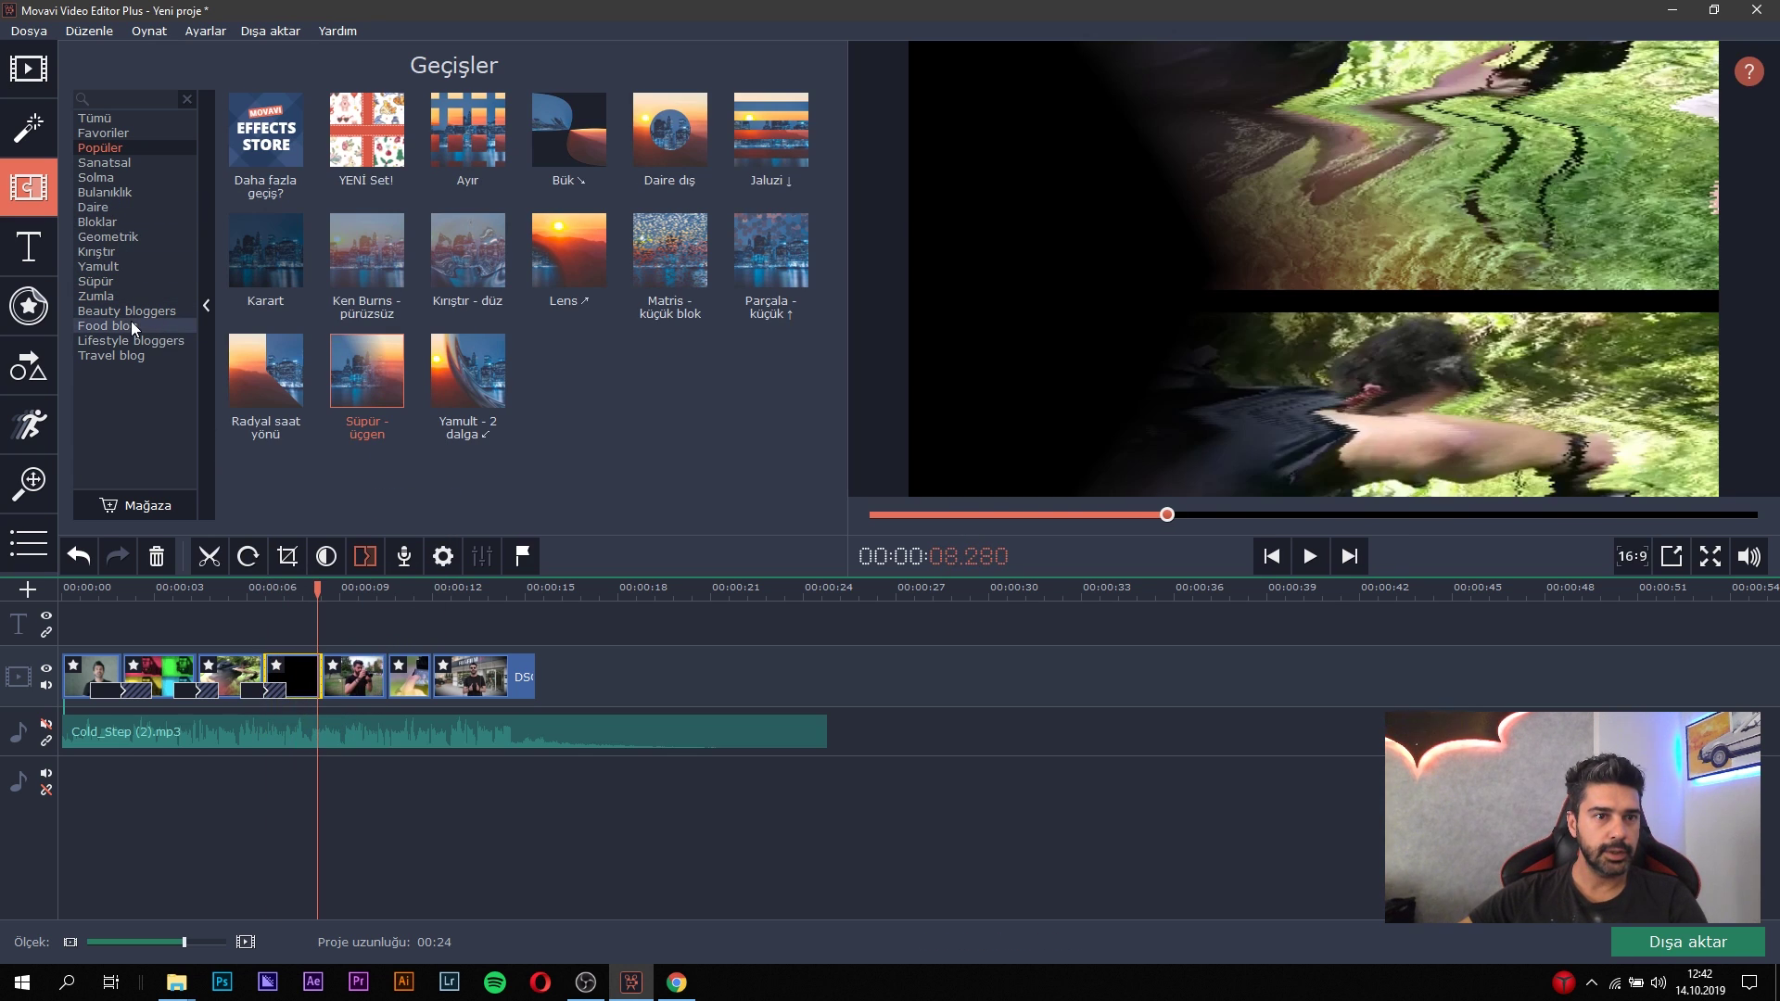
left_click(131, 324)
left_click(129, 339)
left_click_drag(547, 139, 330, 686)
left_click(95, 296)
left_click(466, 587)
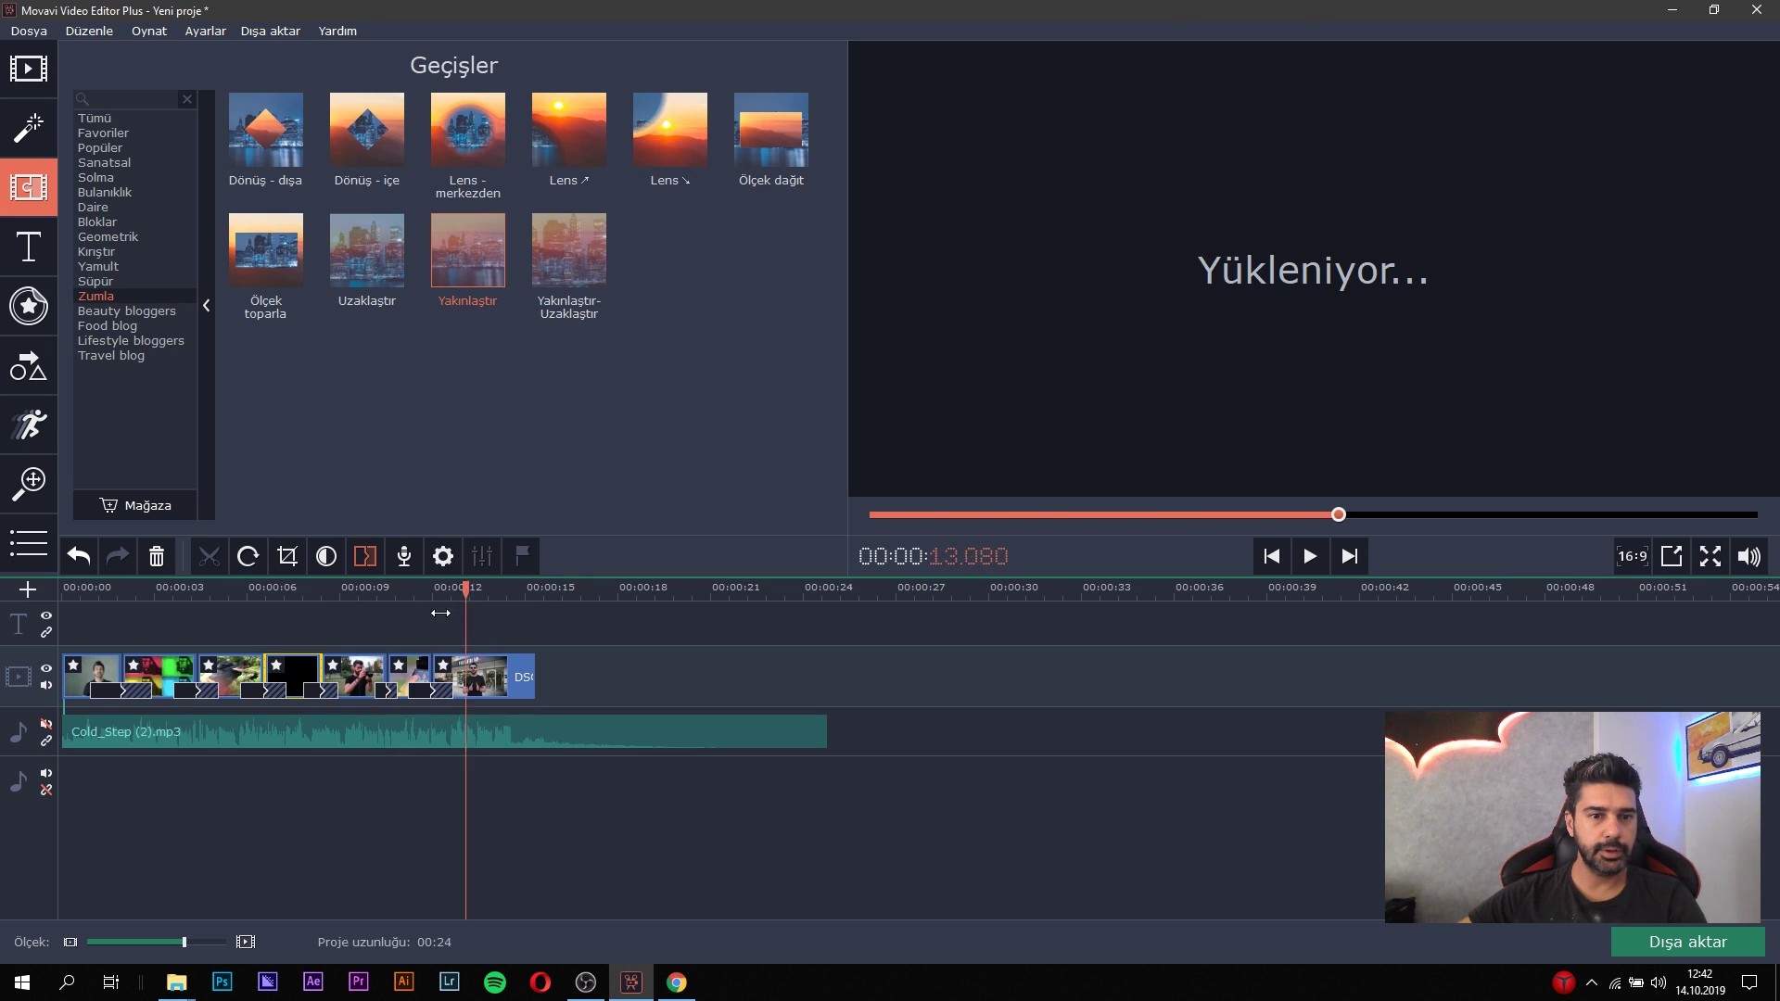
Unmute the music track and play the project from the start to review the transitions.
left_click_drag(440, 613, 54, 631)
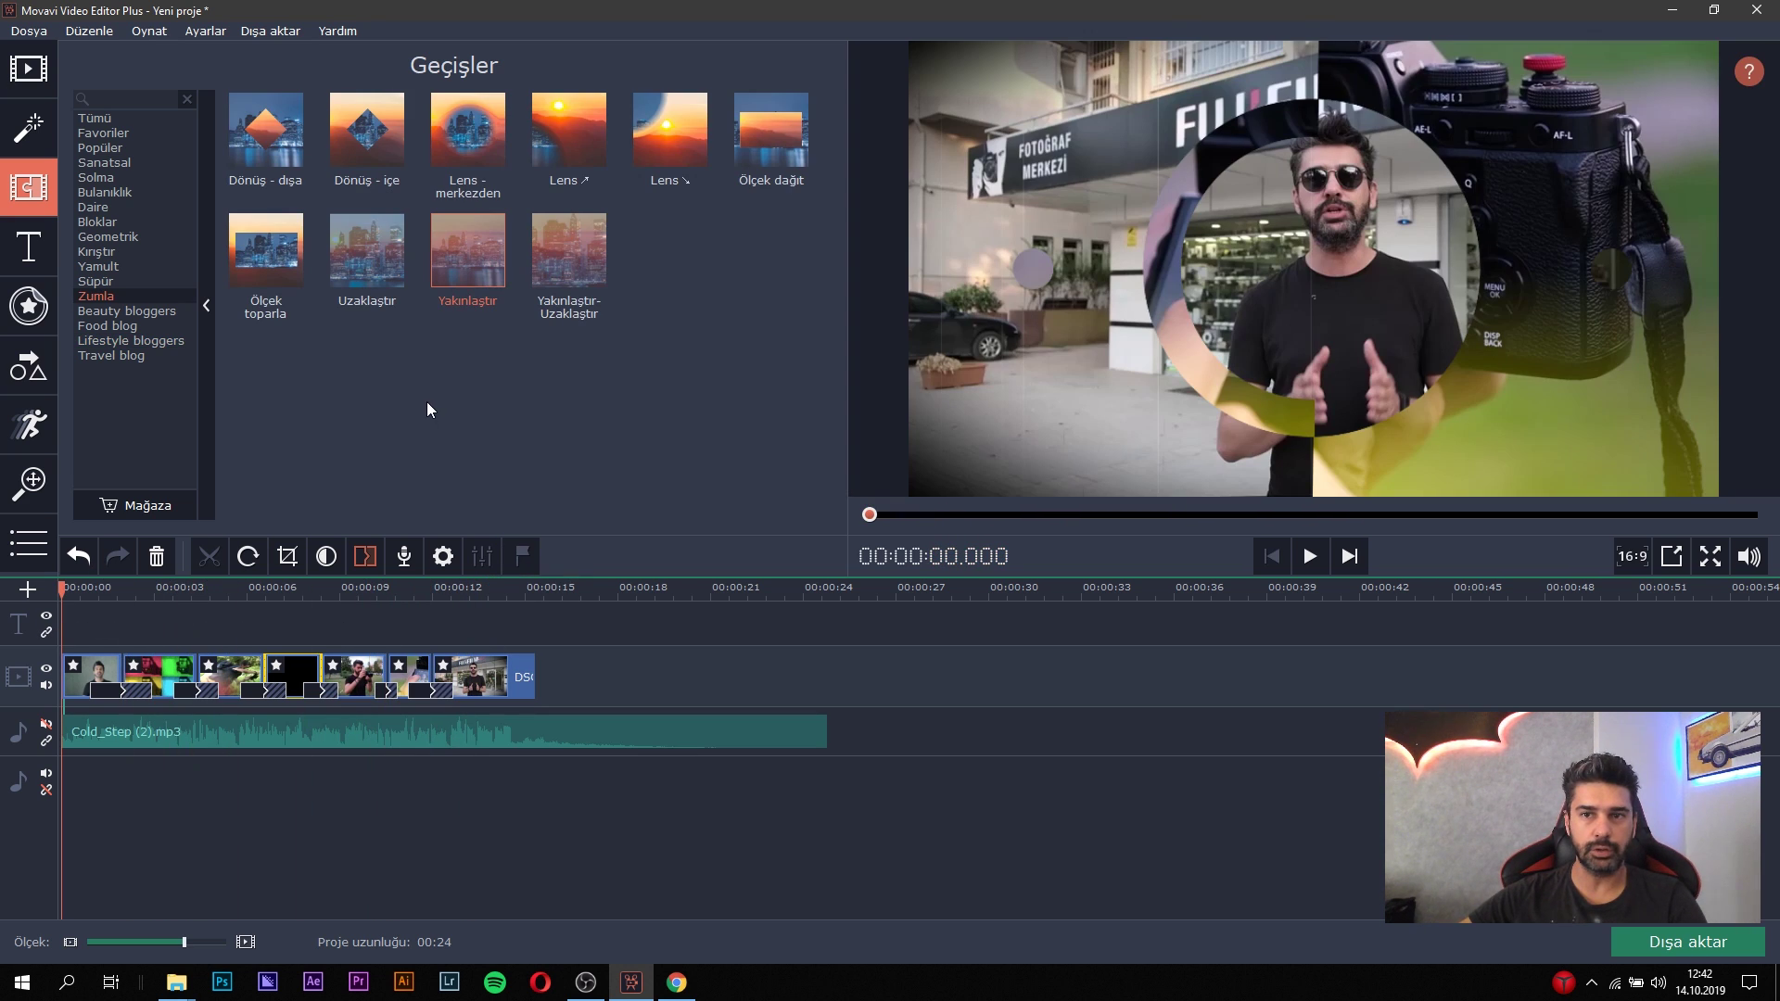
left_click(46, 725)
key("space")
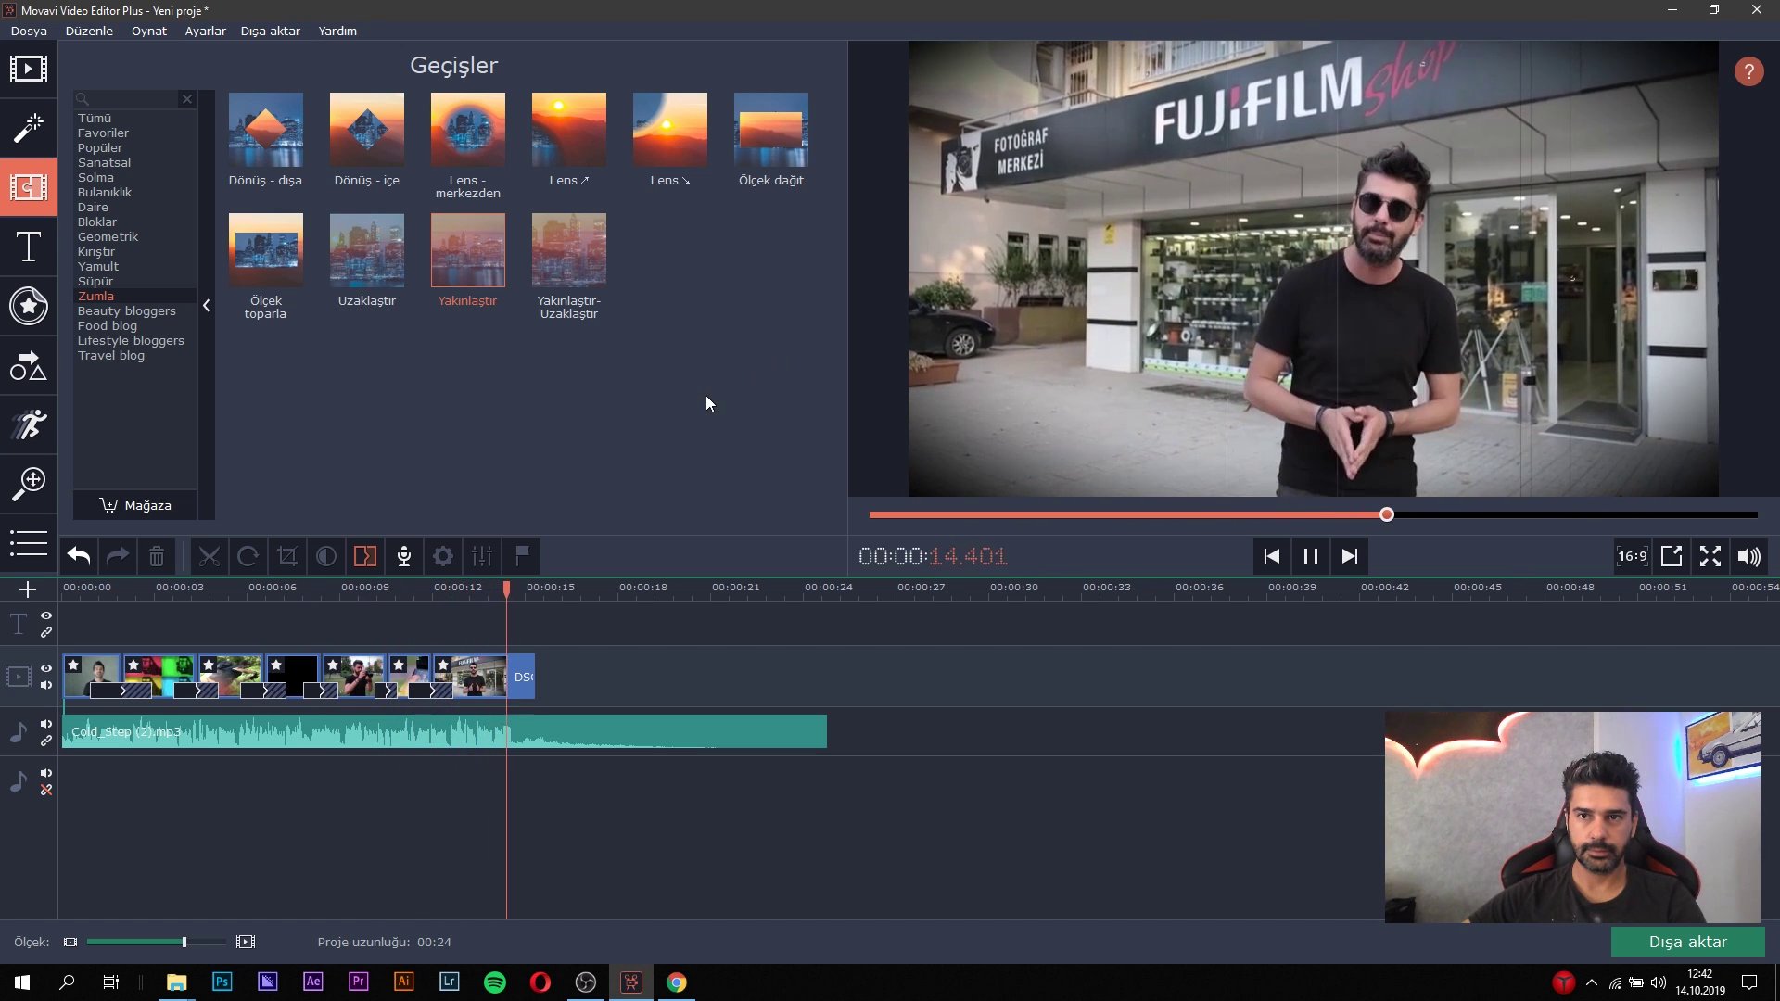
left_click(491, 593)
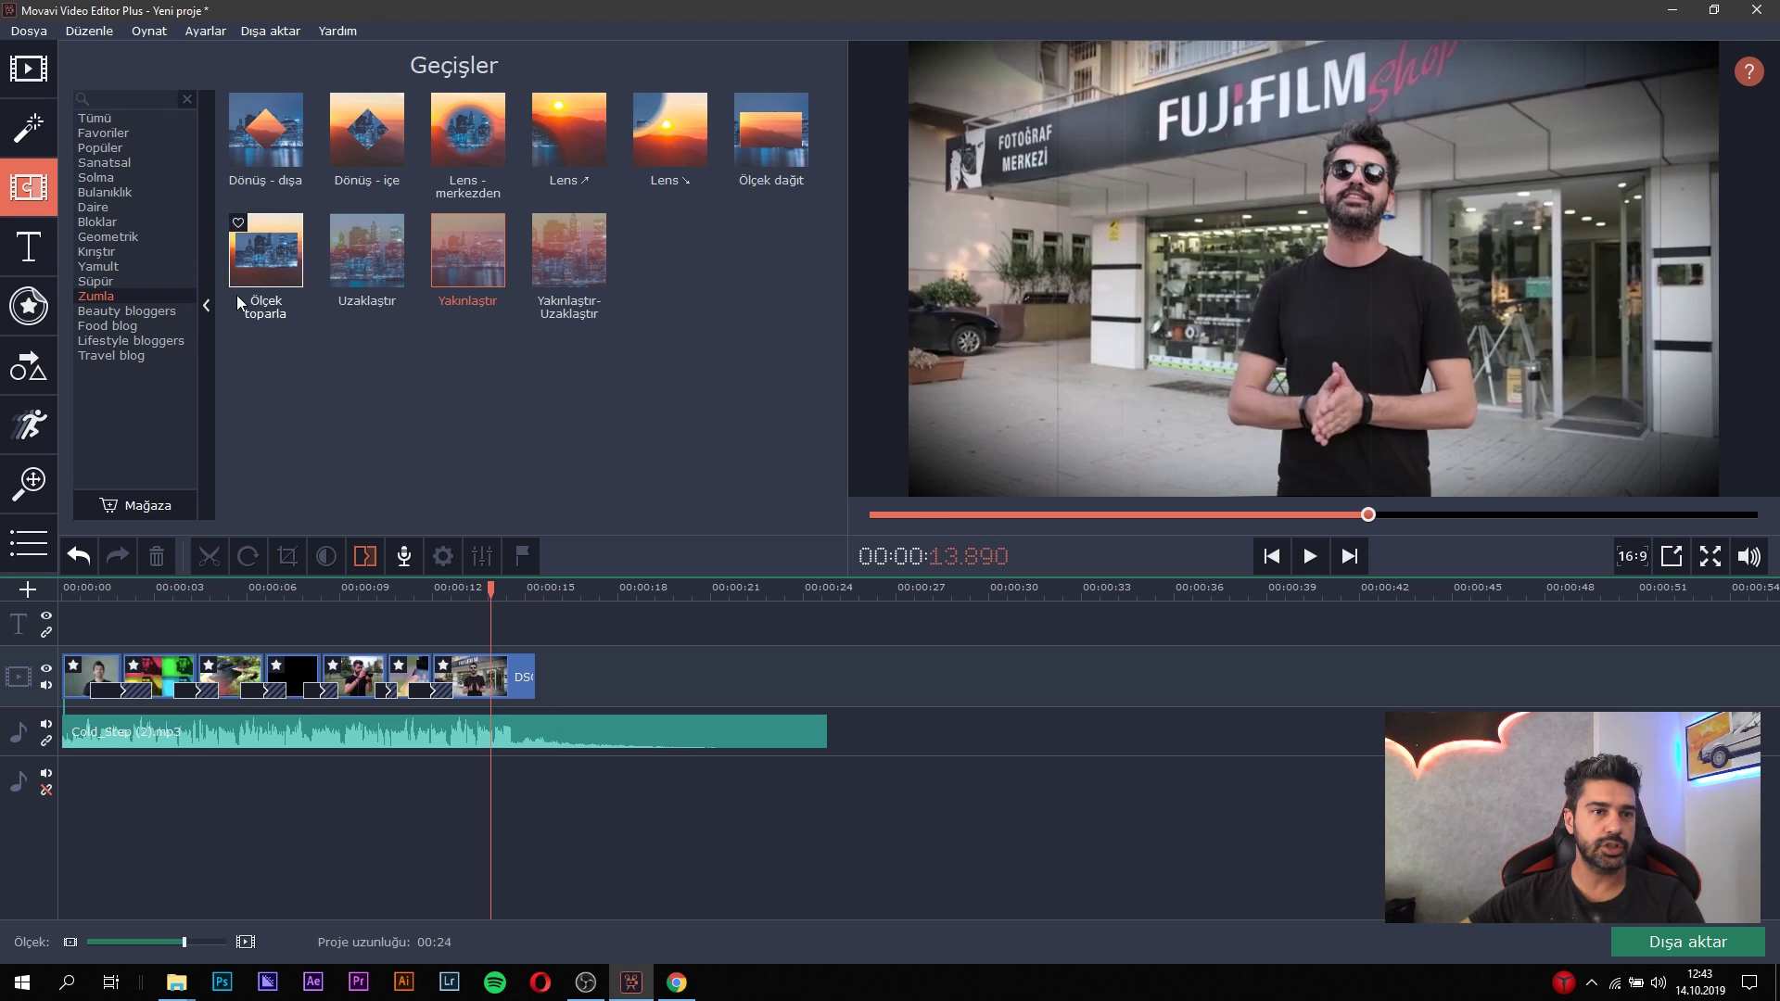
Look through the built-in media categories from Sesler to the intro videos and examine the available intros.
left_click(35, 79)
left_click(115, 115)
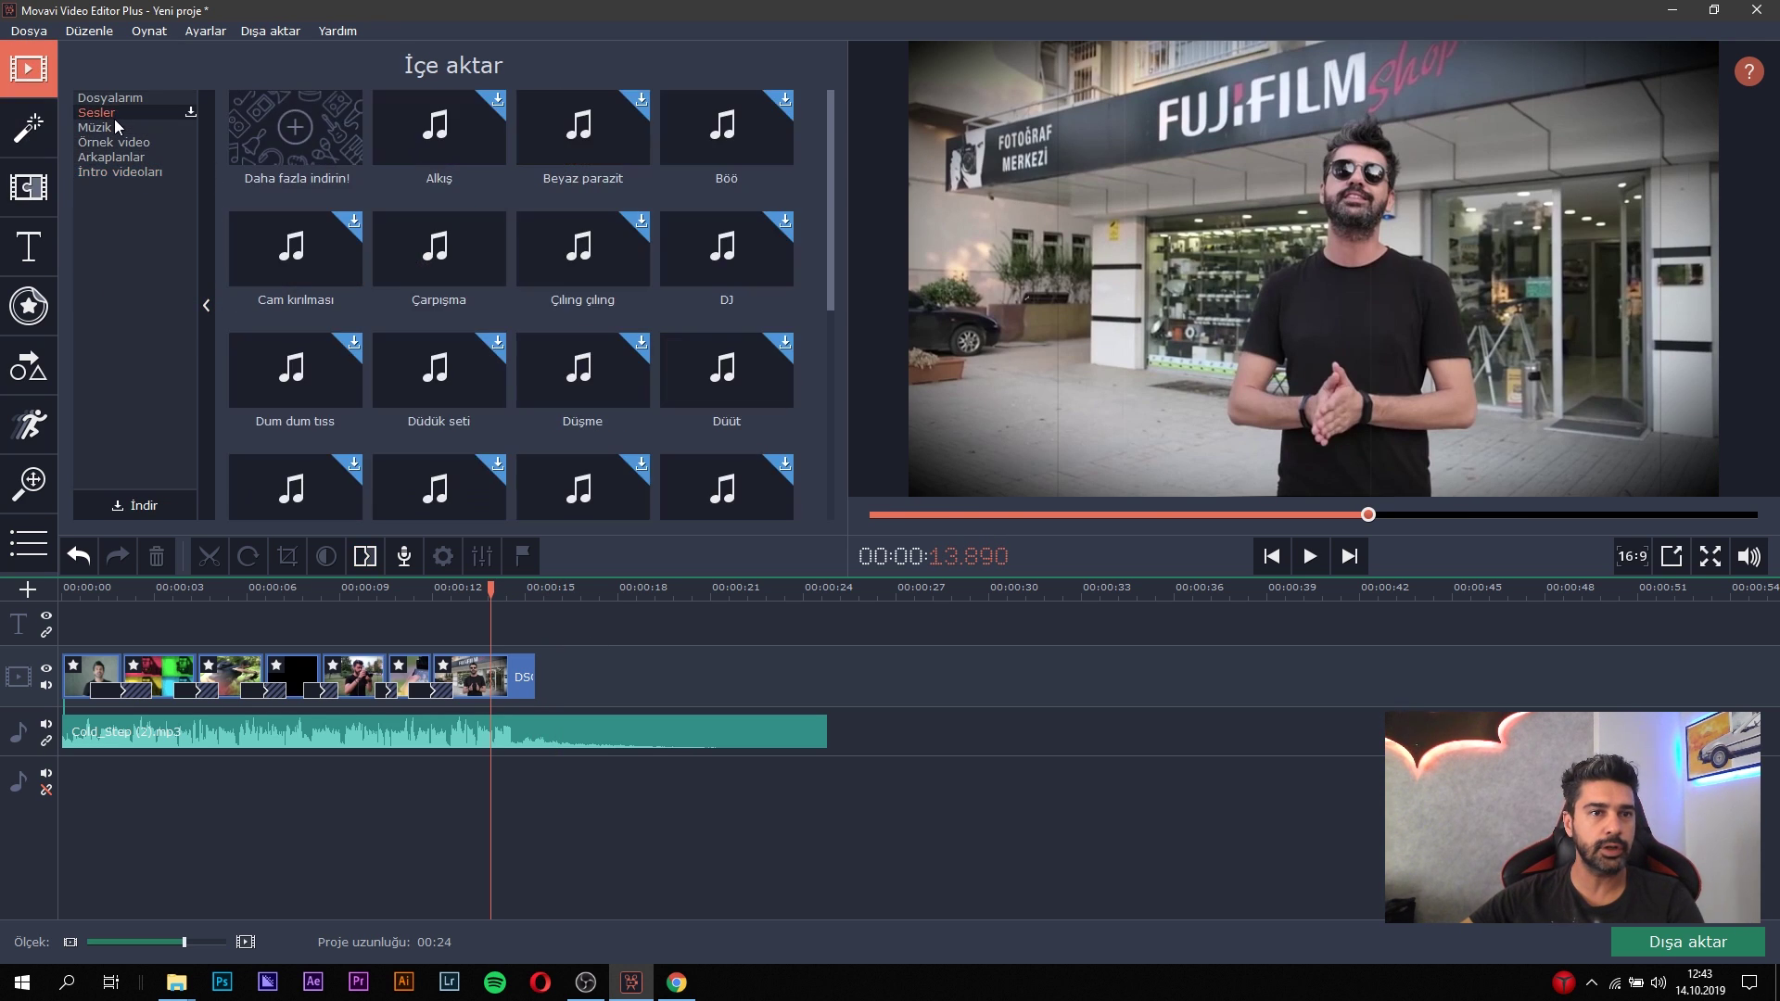
left_click(114, 98)
left_click(120, 111)
left_click(120, 128)
left_click(122, 158)
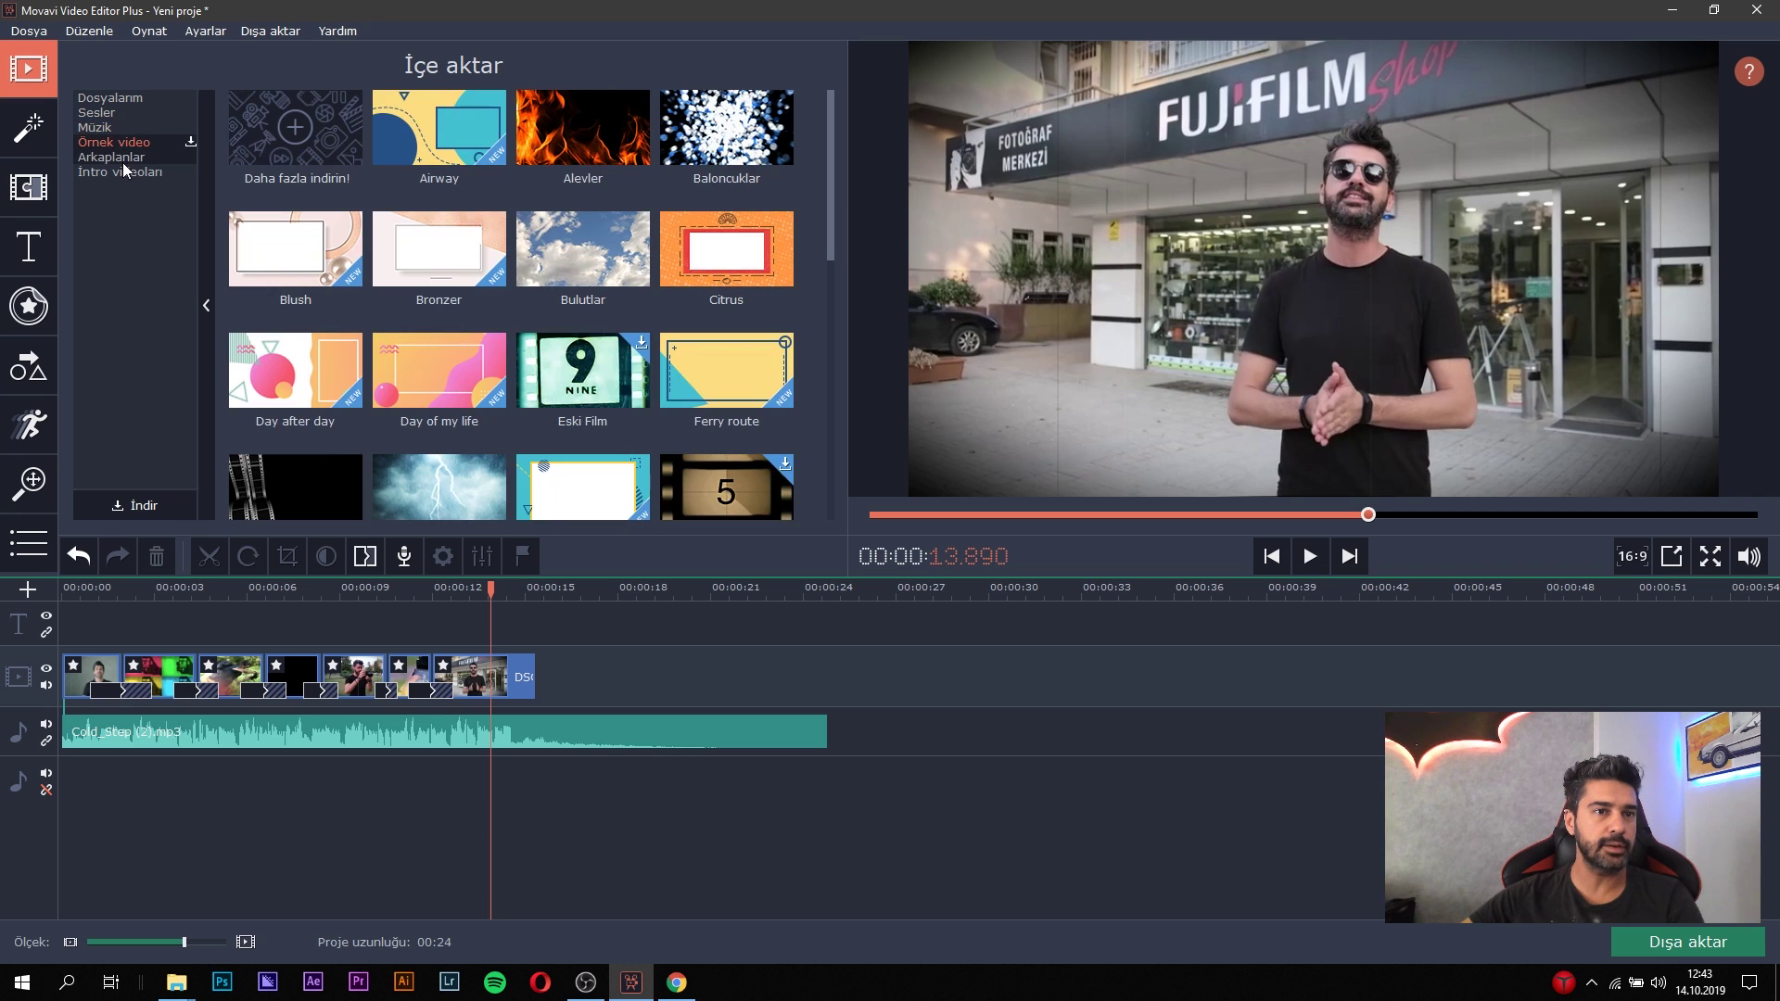
left_click(131, 173)
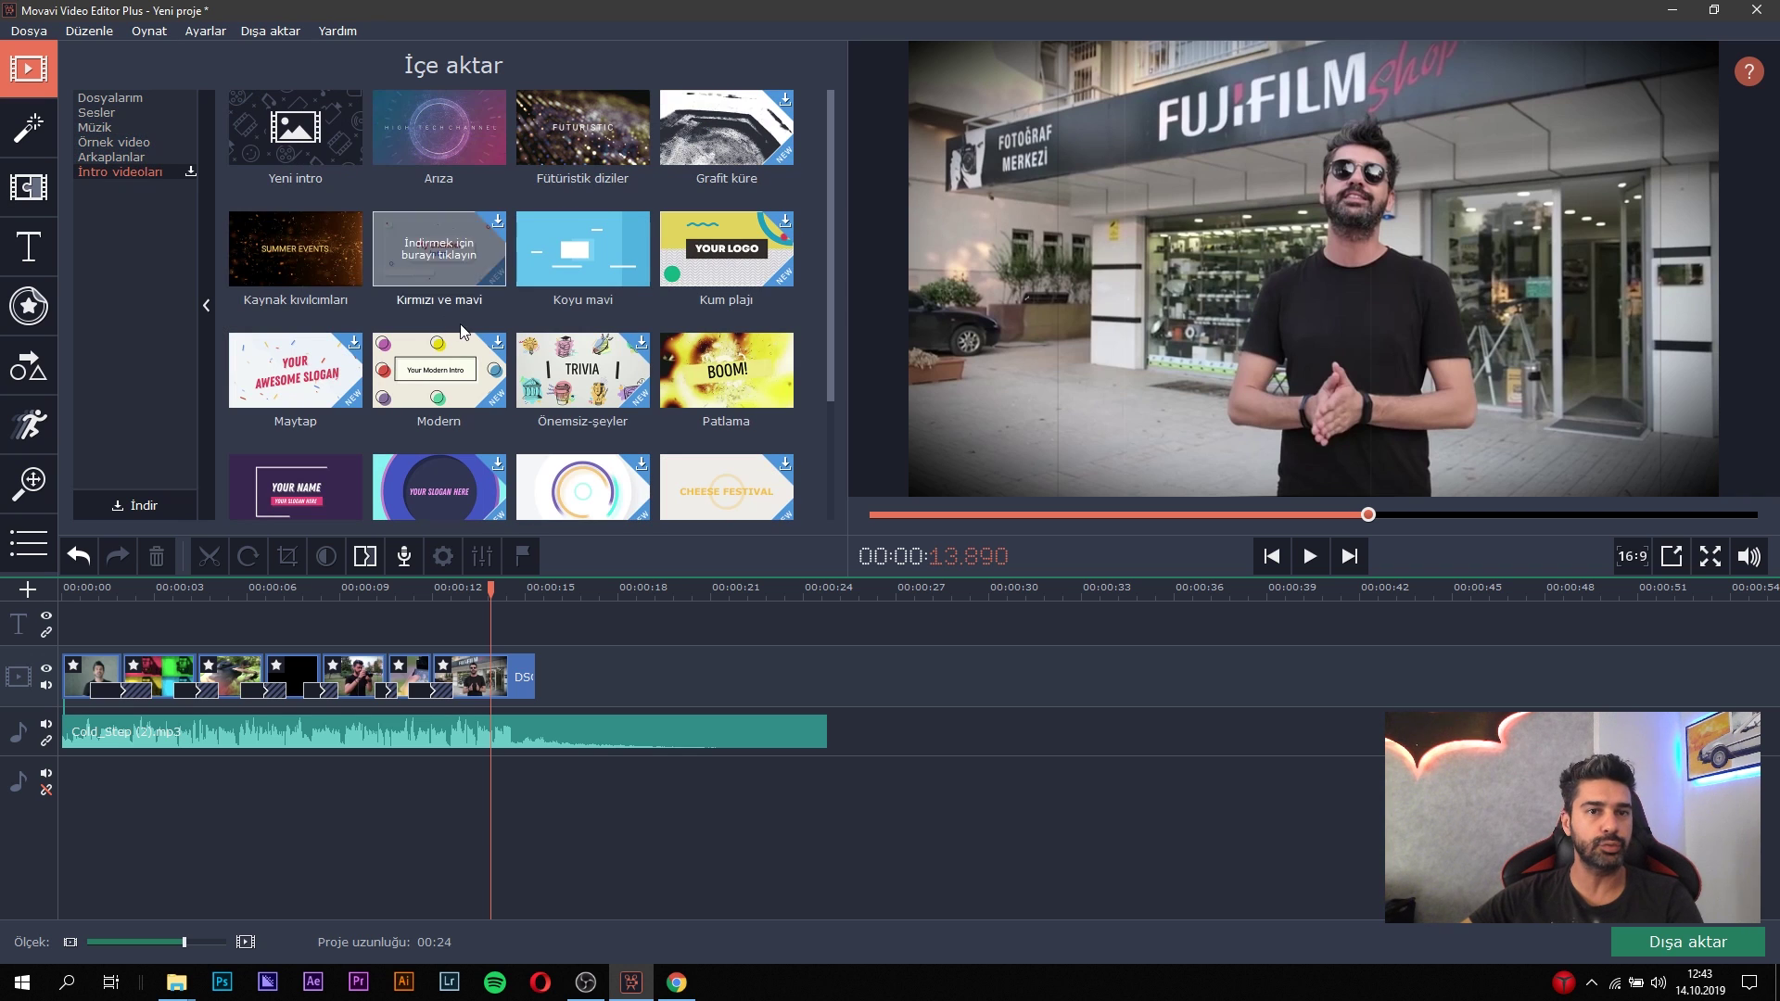
scroll(530, 447, "down", 3)
scroll(556, 461, "up", 3)
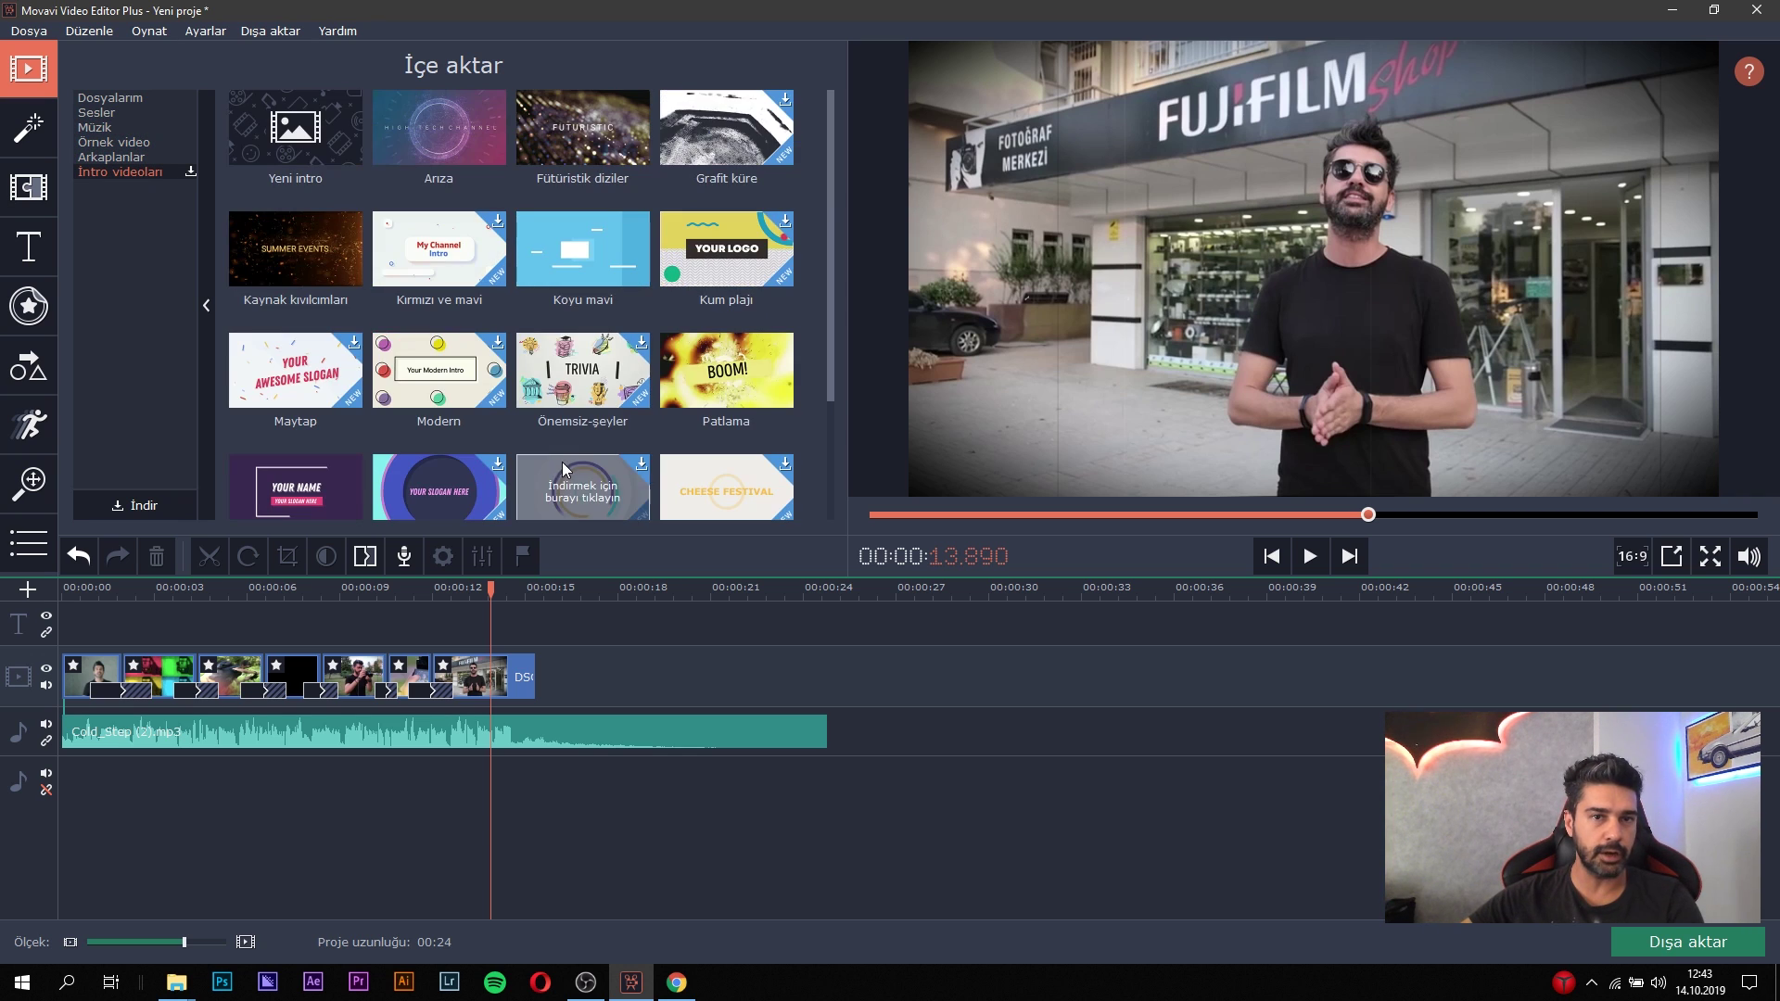
Preview the Arıza and Kaynak kıvılcımları intro videos and add Arıza after the seventh video clip.
left_click(458, 135)
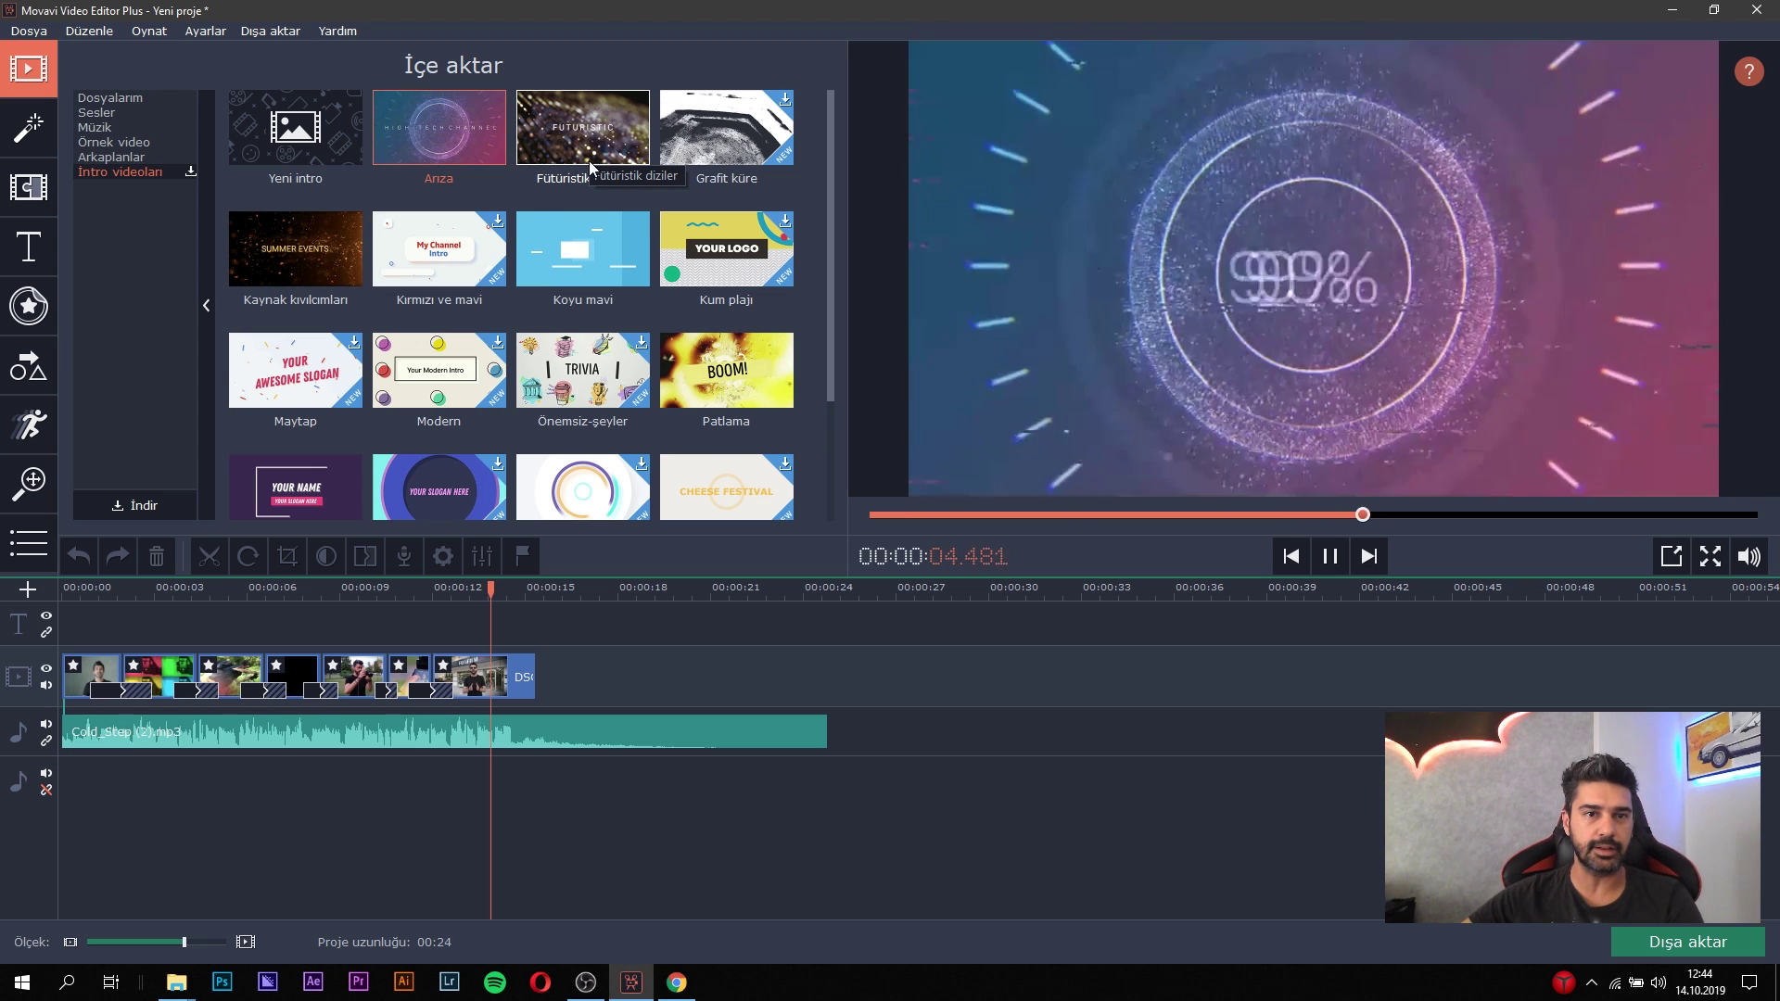
left_click(480, 219)
left_click(293, 242)
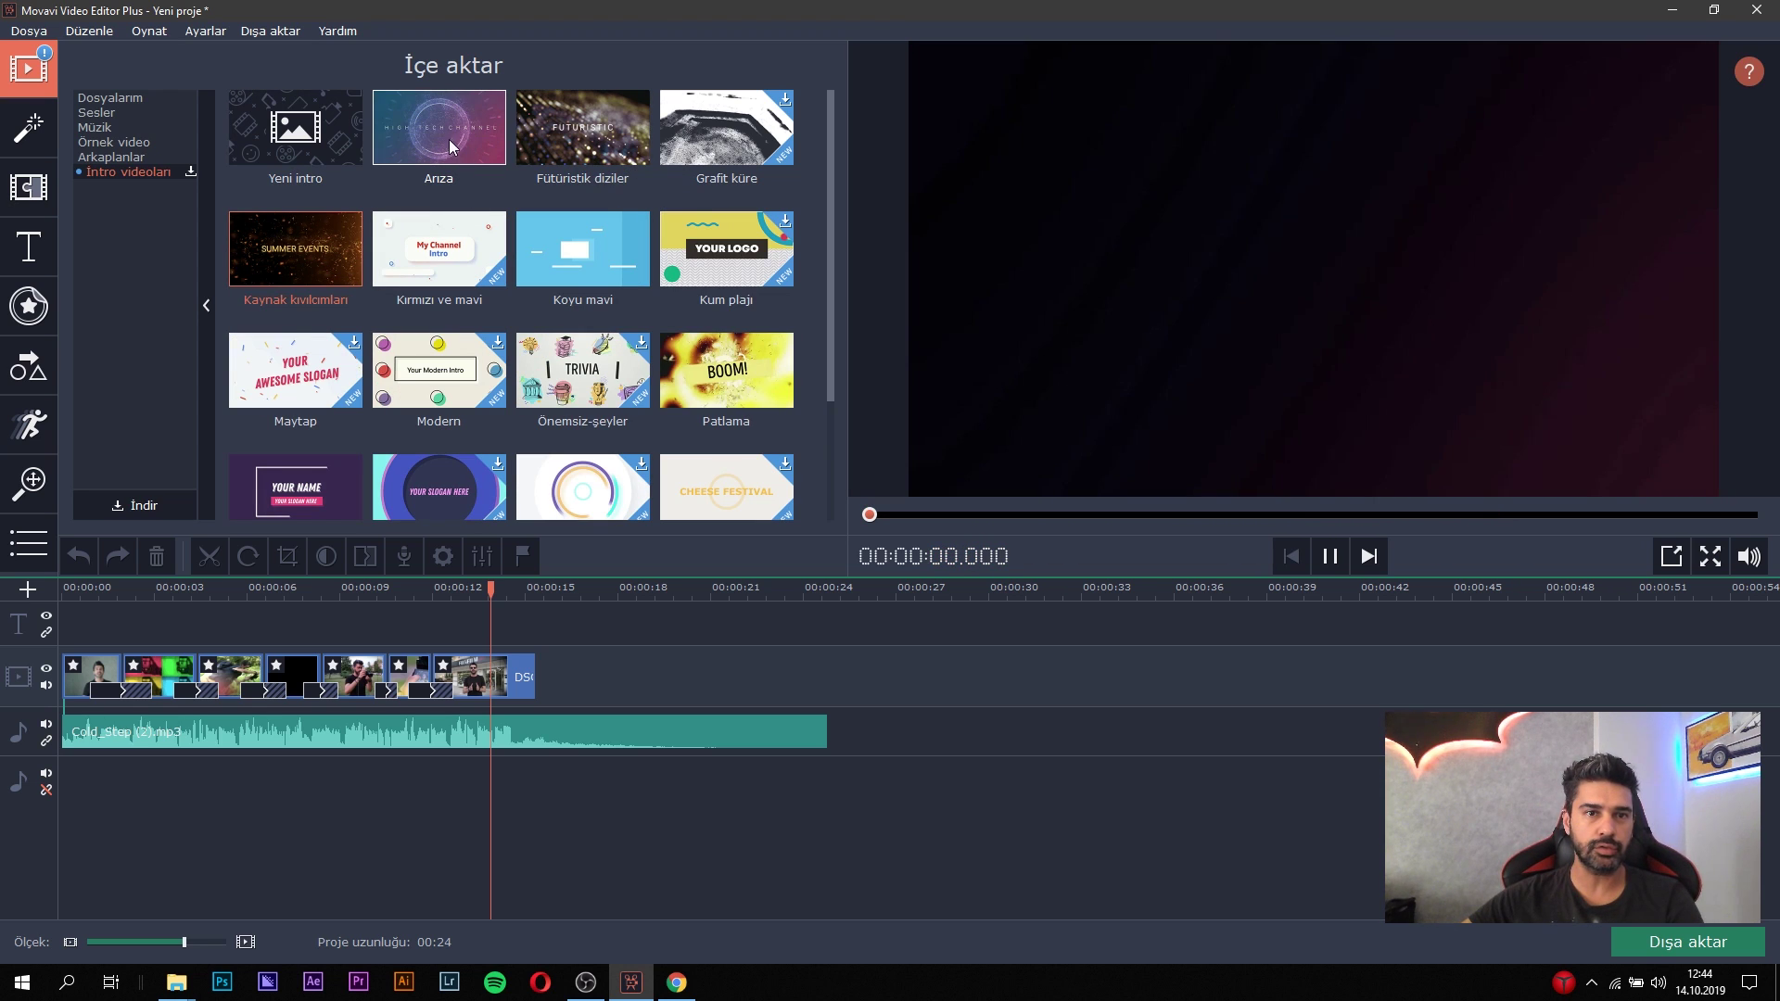
left_click(420, 146)
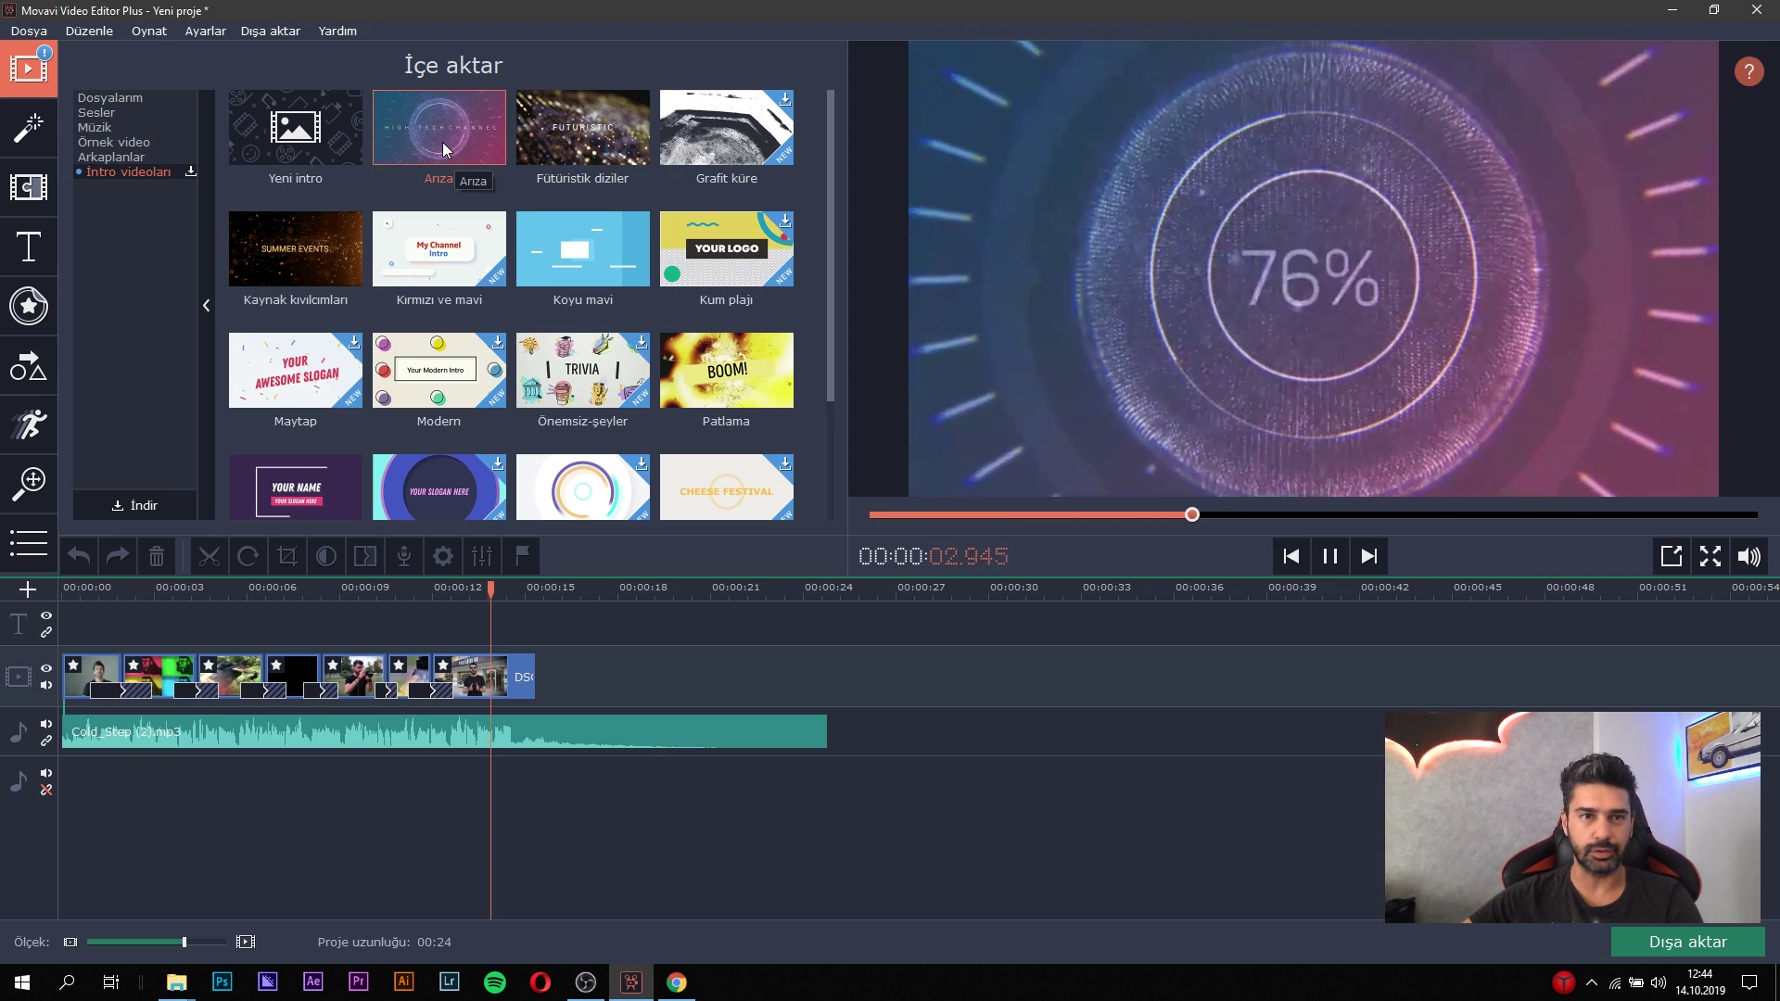
left_click_drag(443, 185, 555, 680)
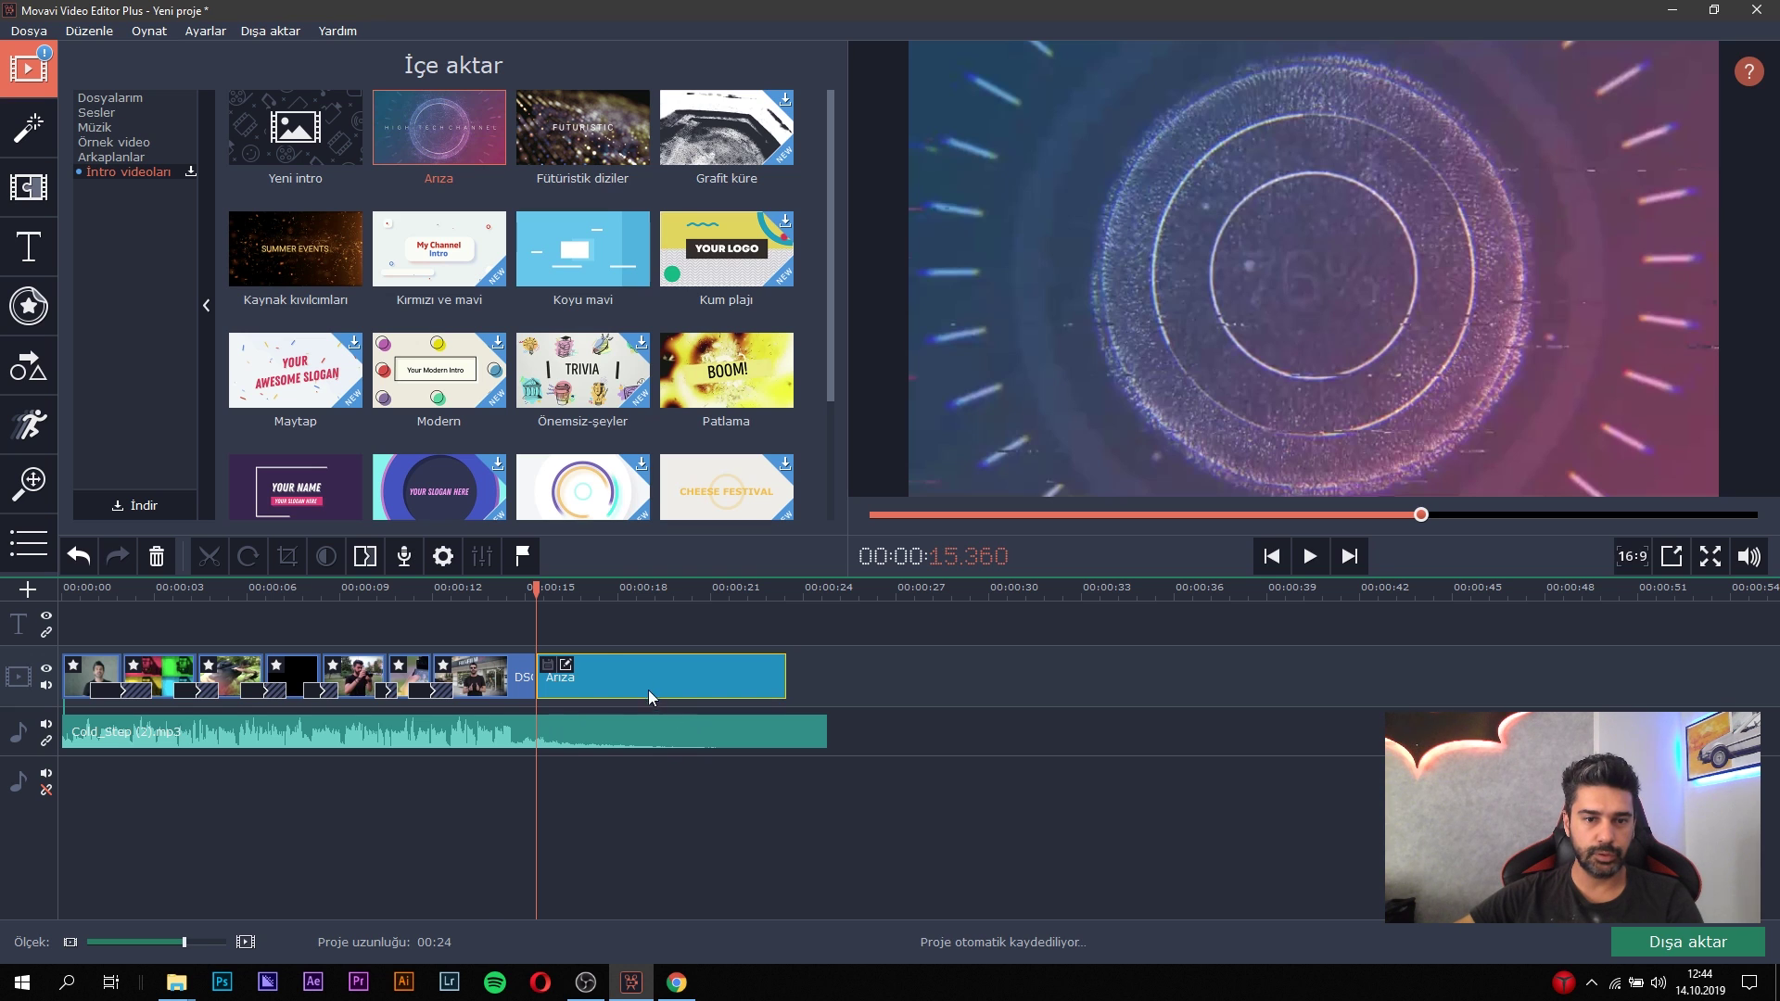
Play the Arıza intro on the video track and open it for editing its titles.
key("space")
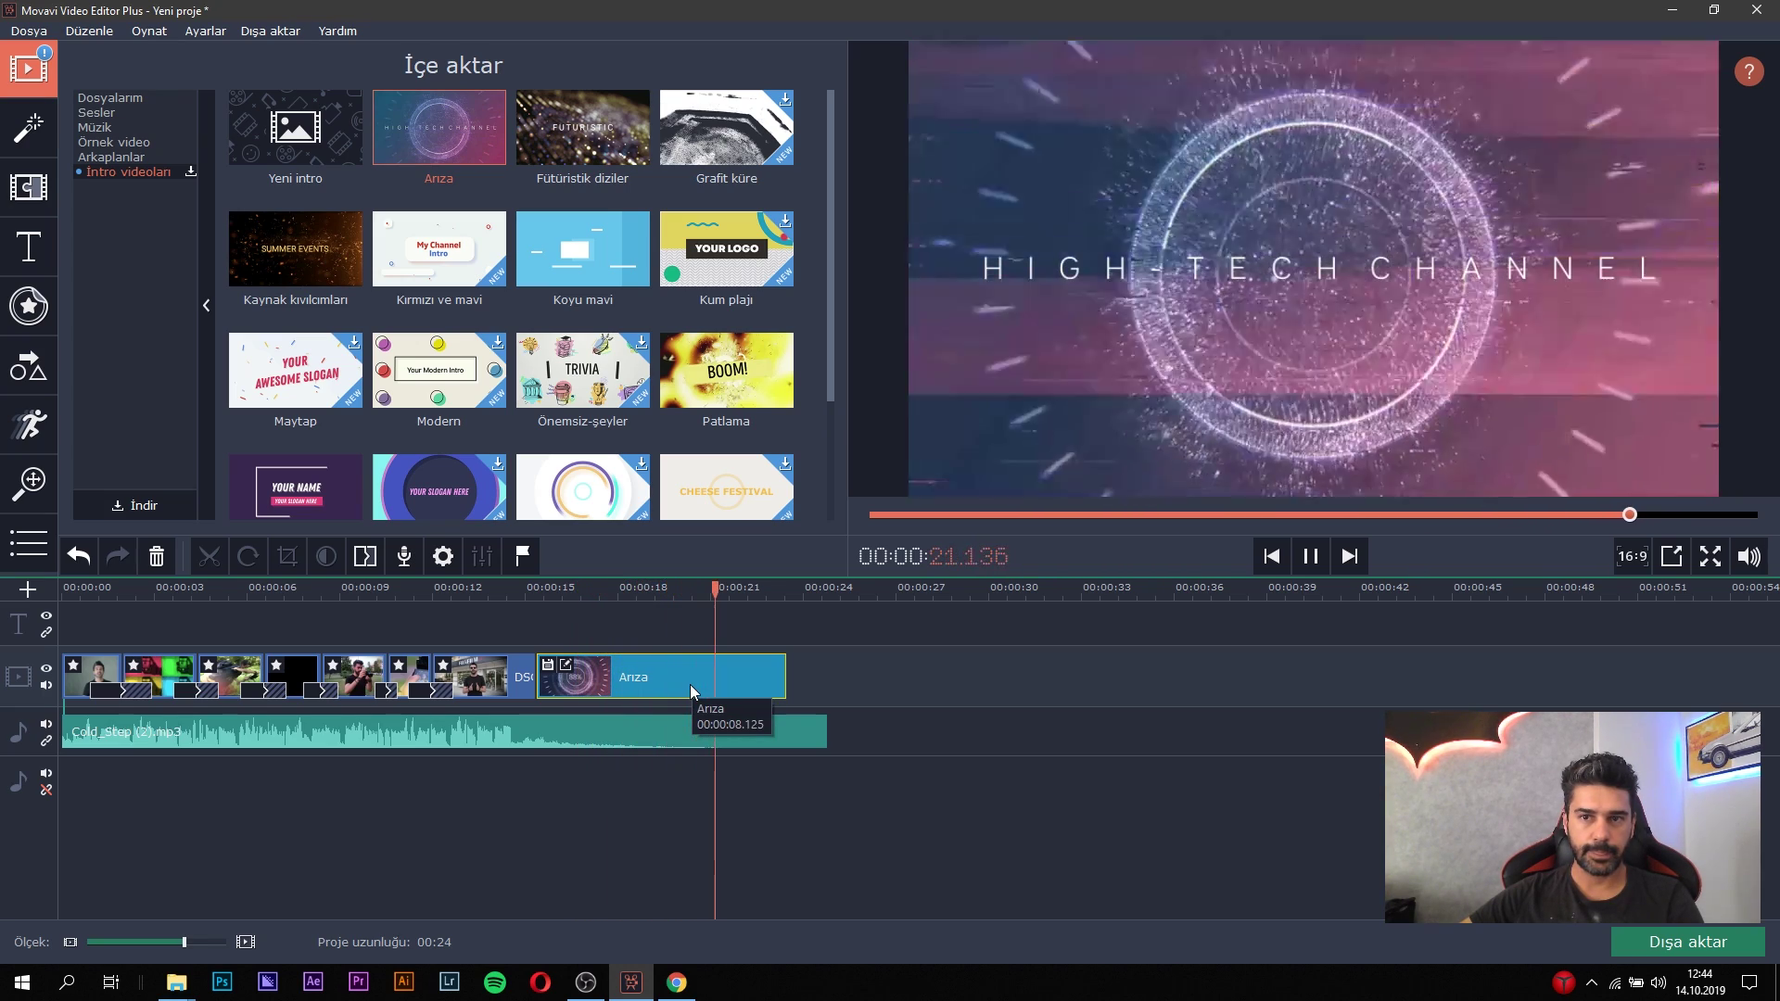
key("space")
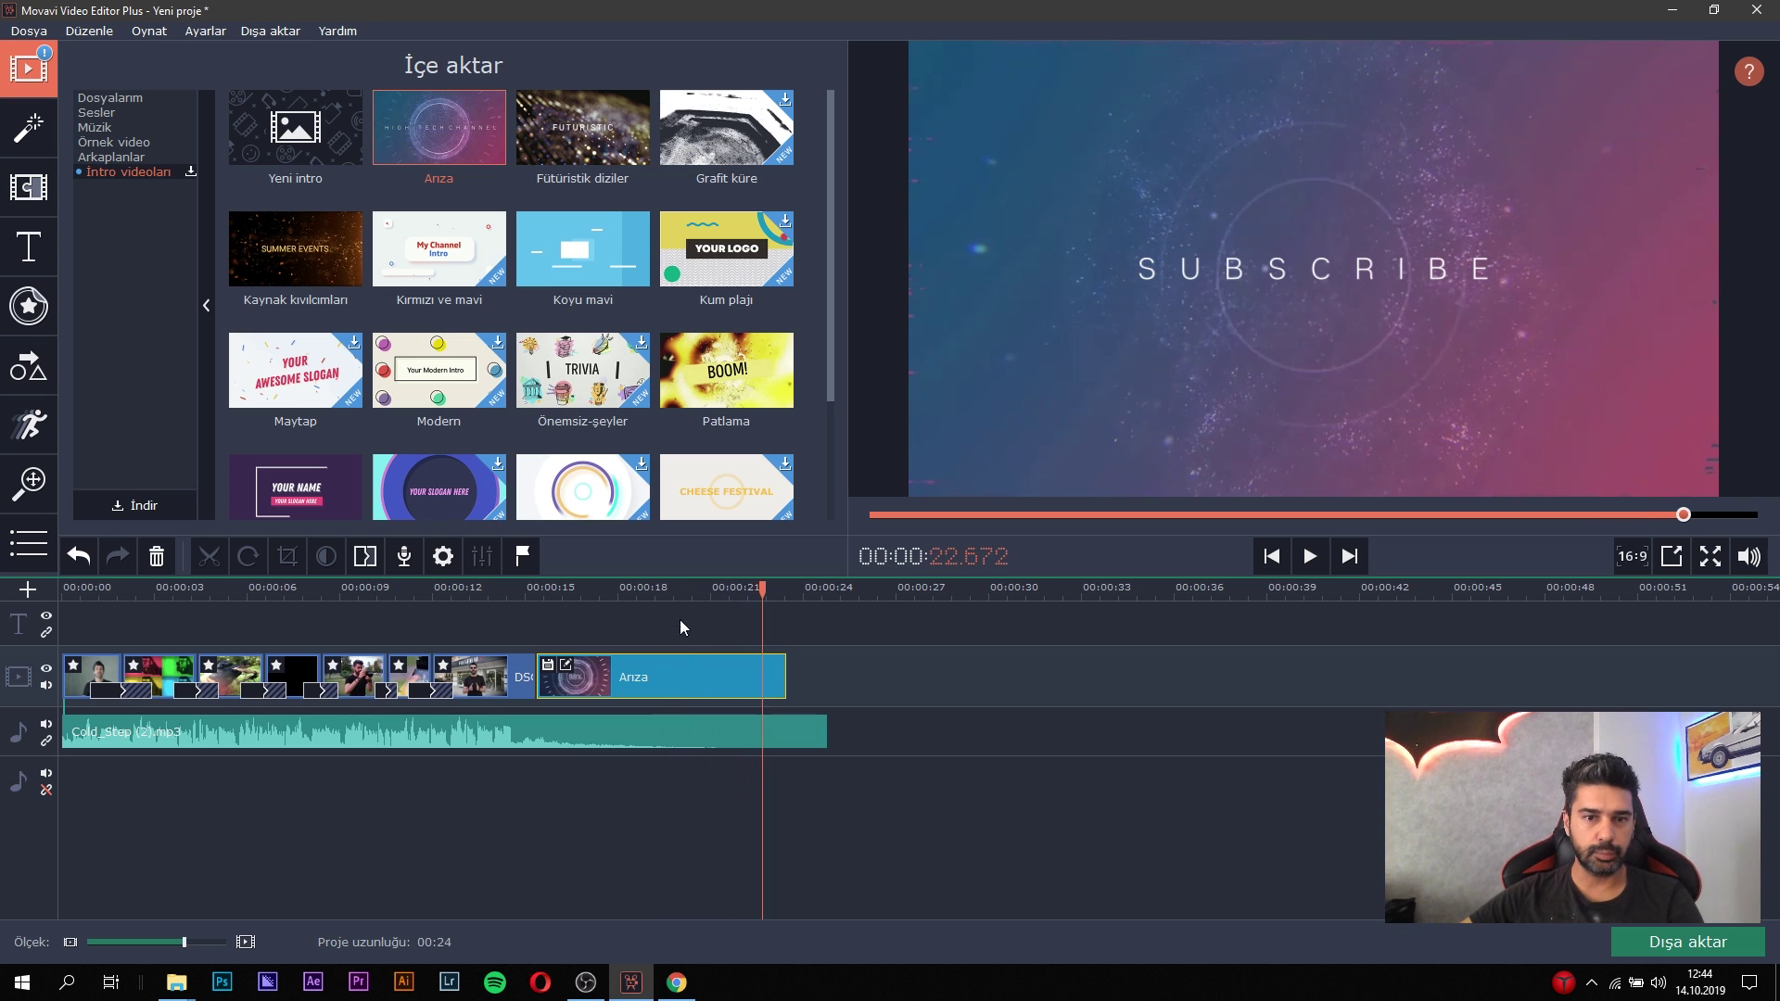
left_click(651, 682)
left_click(647, 682)
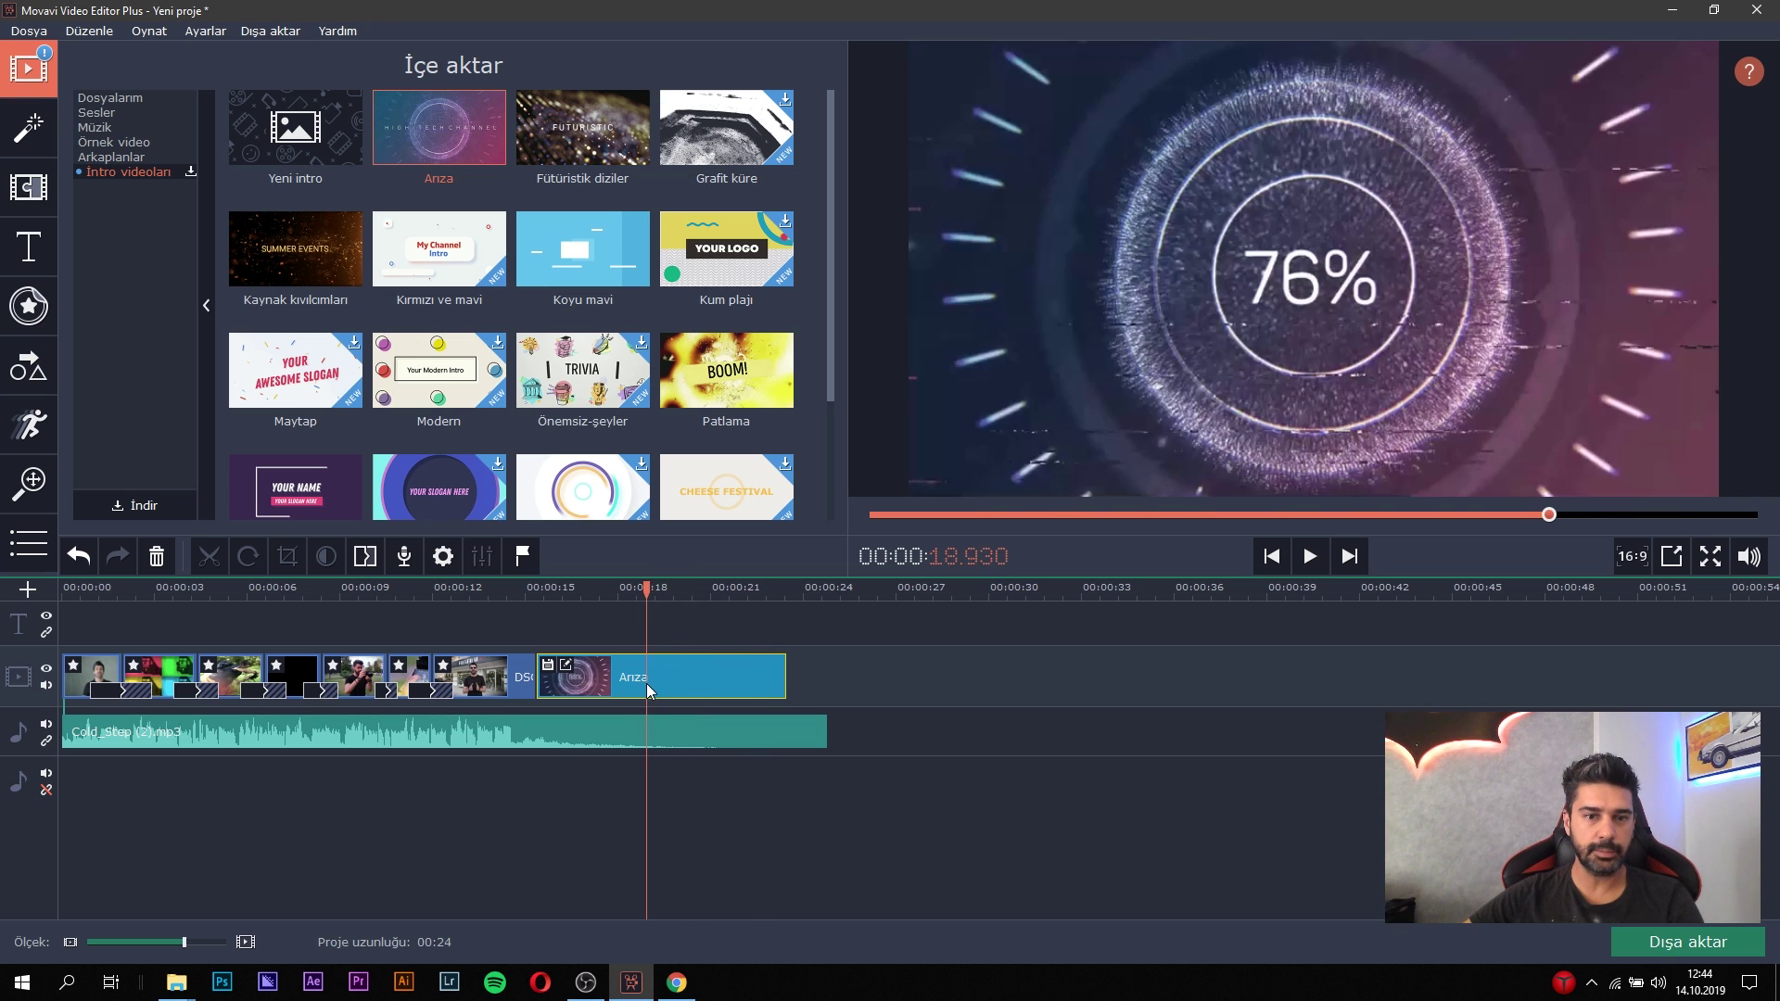
left_click(564, 670)
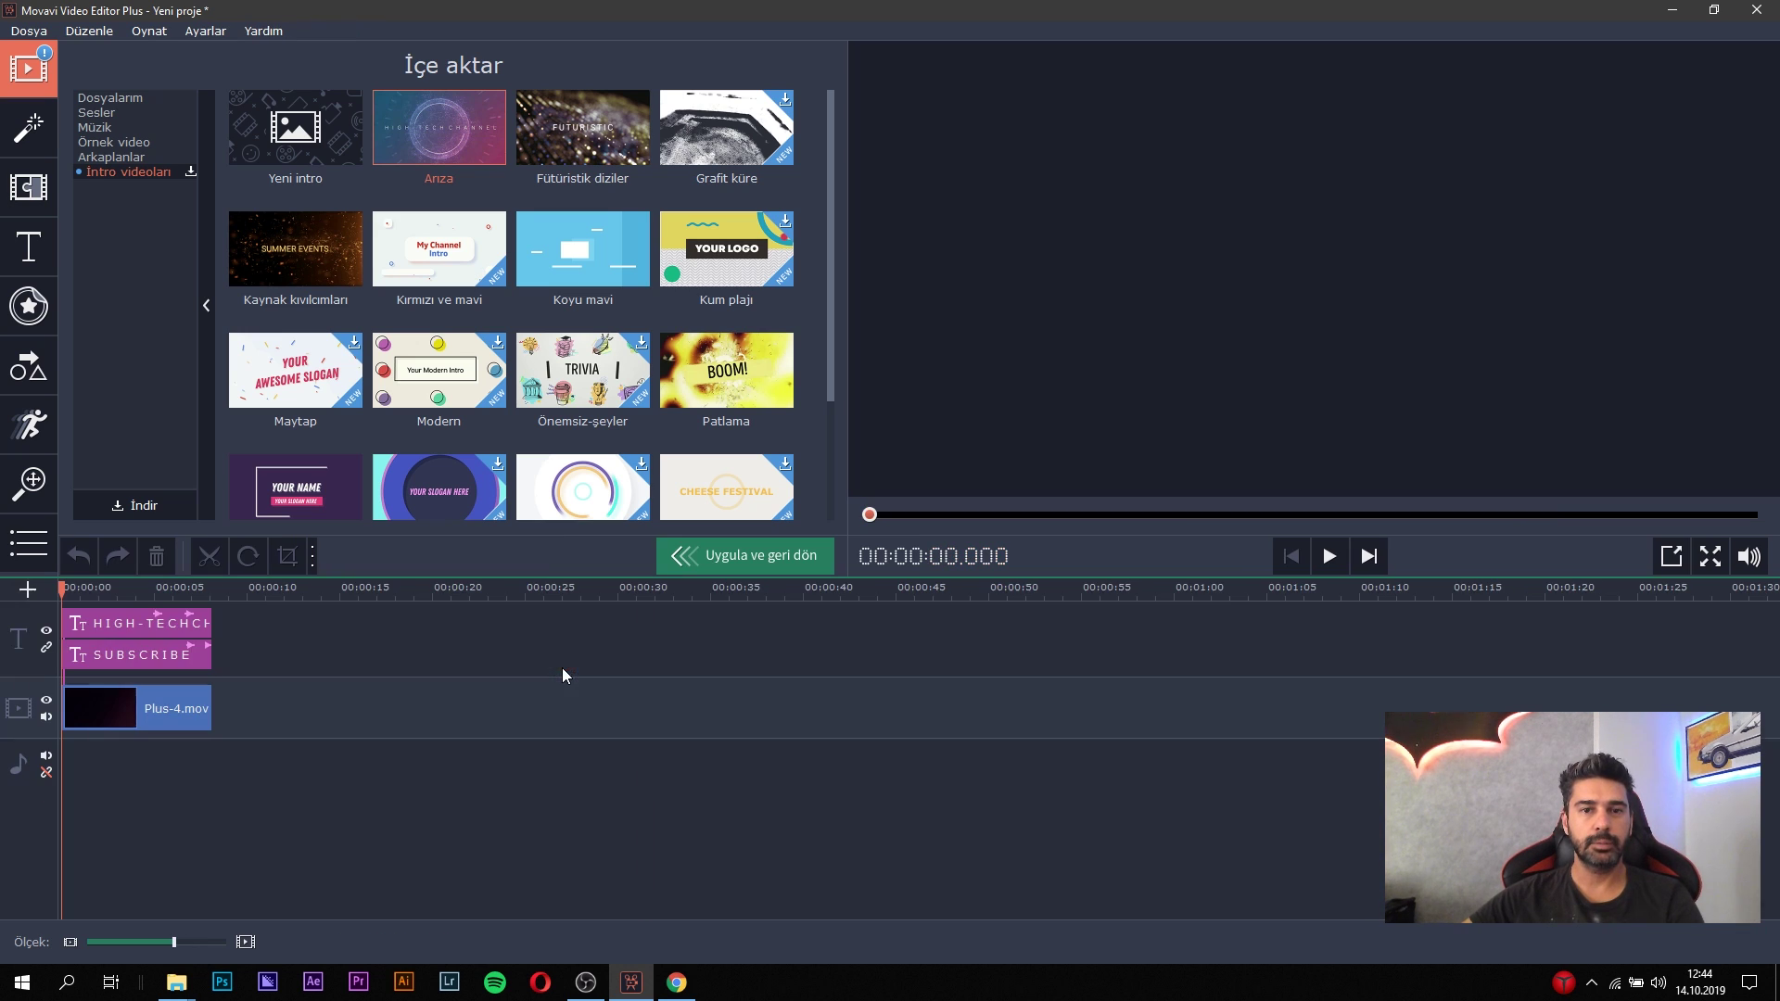
Replace the HIGH-TECH CHANNEL title text with the channel owner's name followed by TEKNOLOJİ KANALI.
left_click(134, 654)
left_click(136, 626)
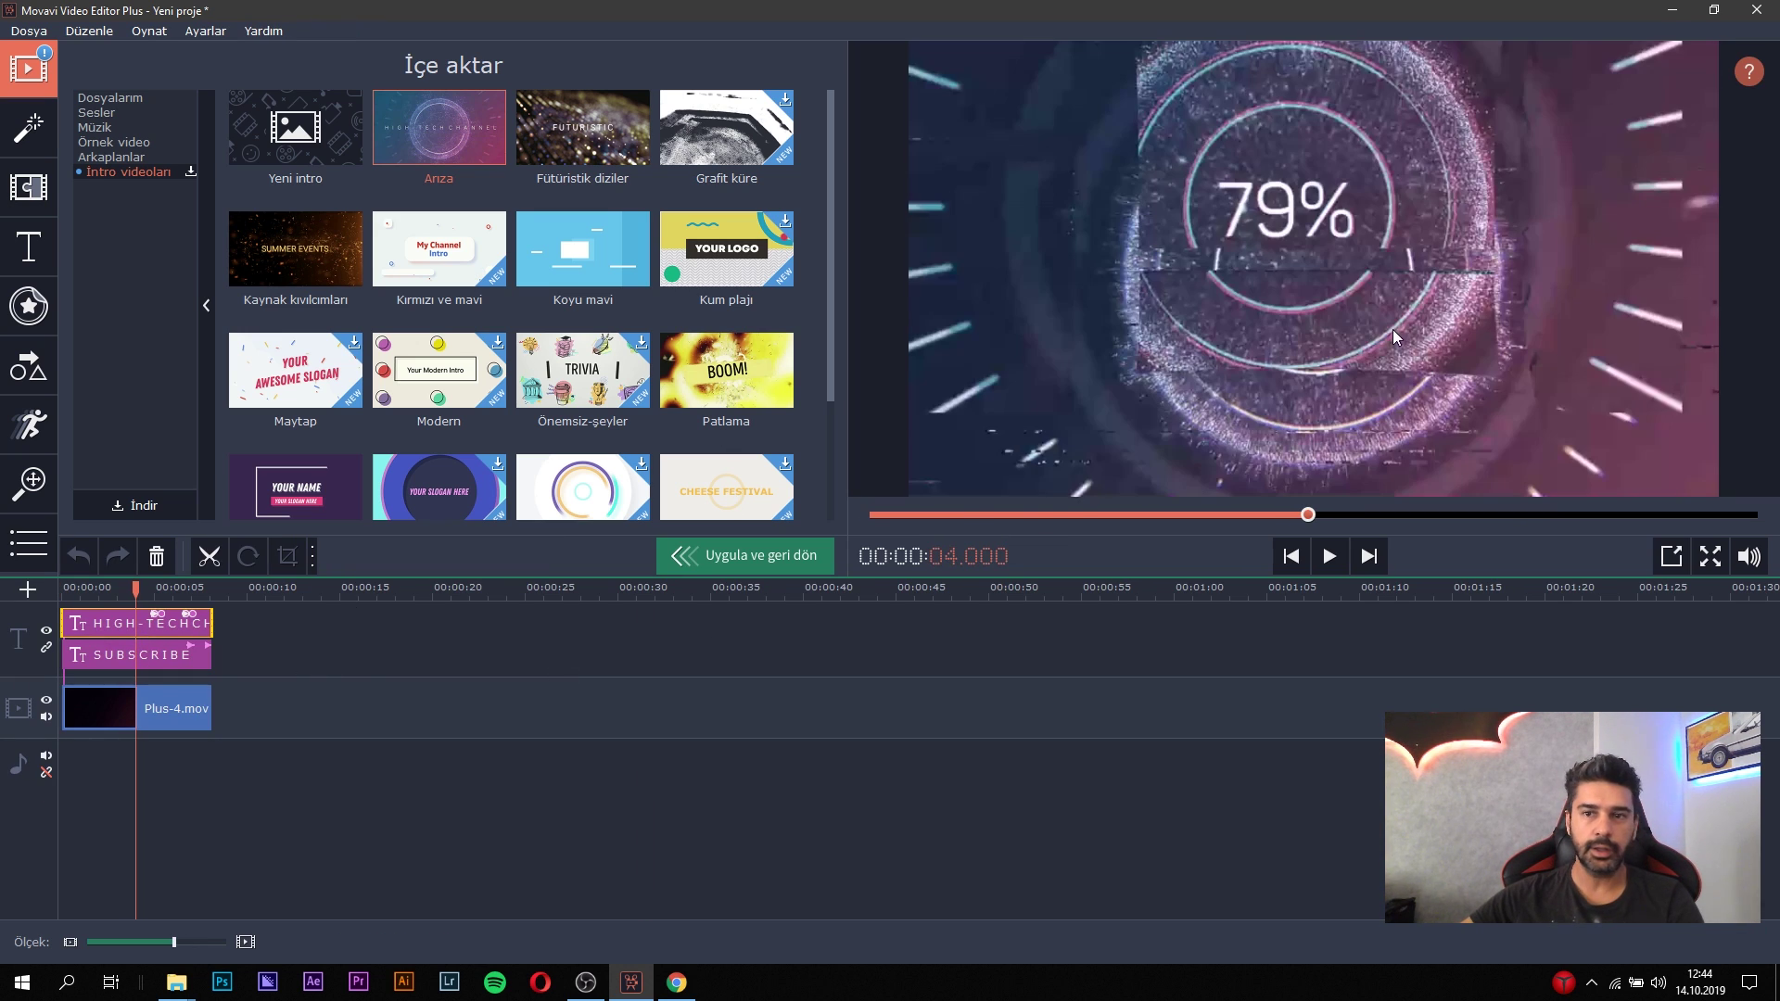
double_click(124, 625)
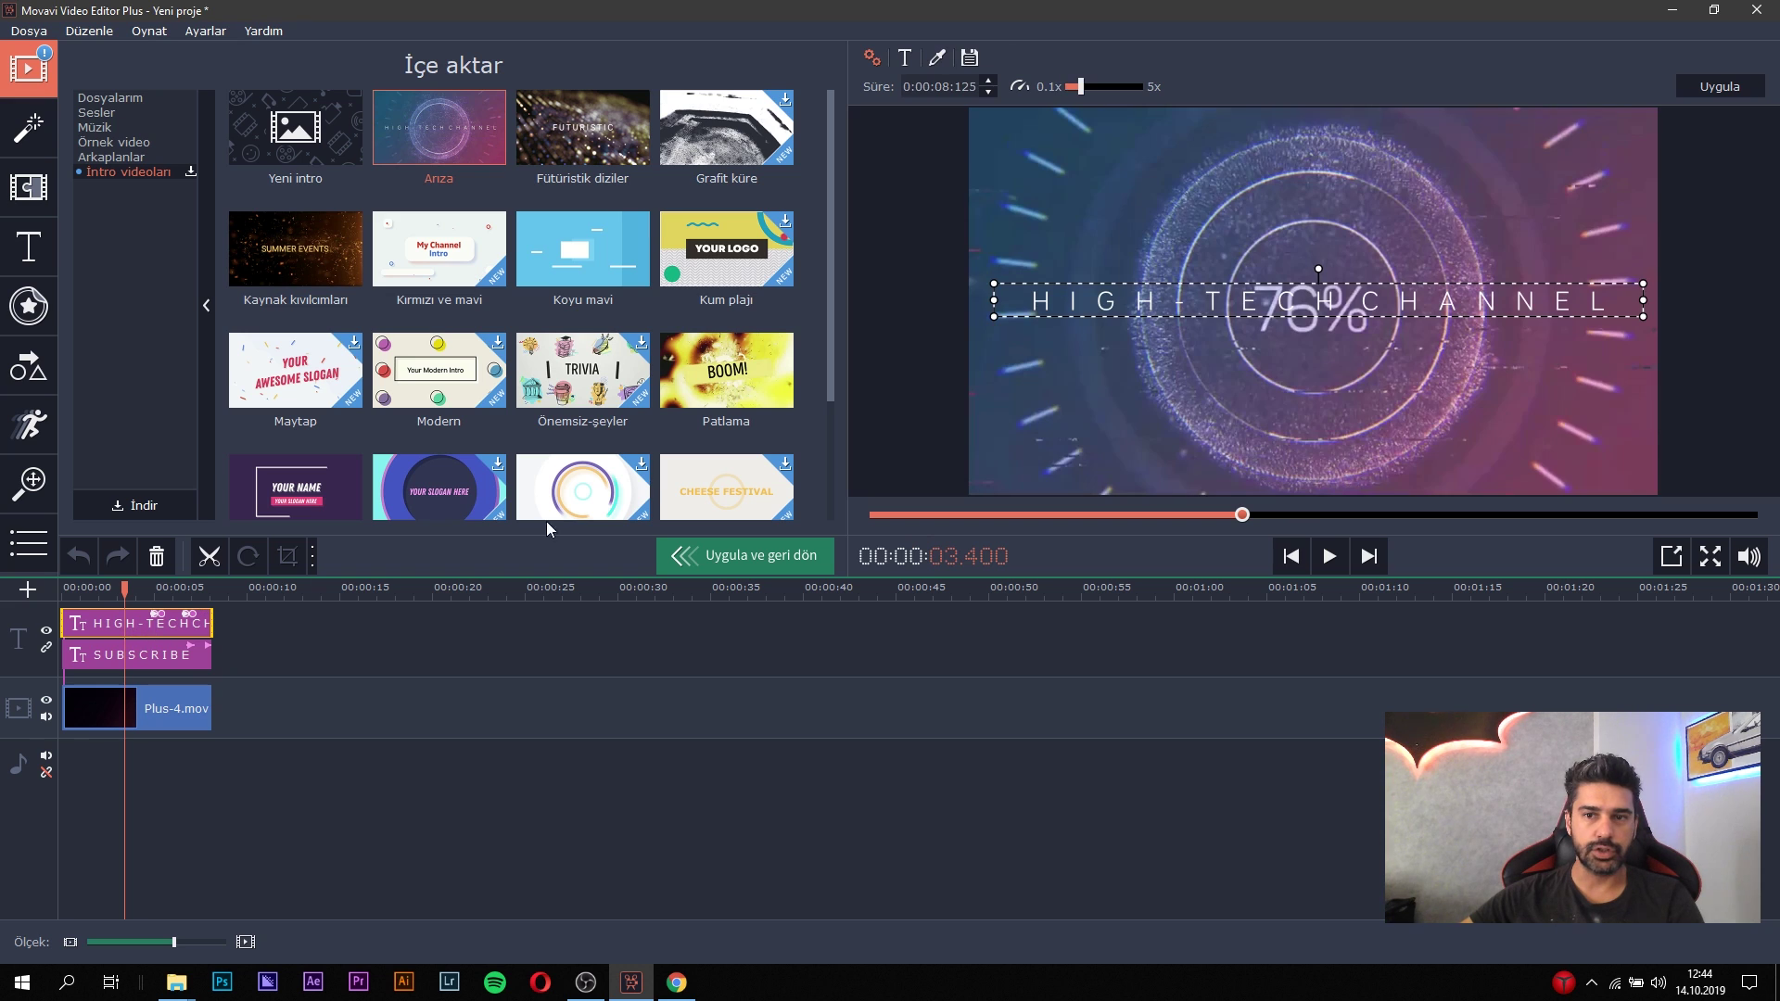
key("ctrl+a")
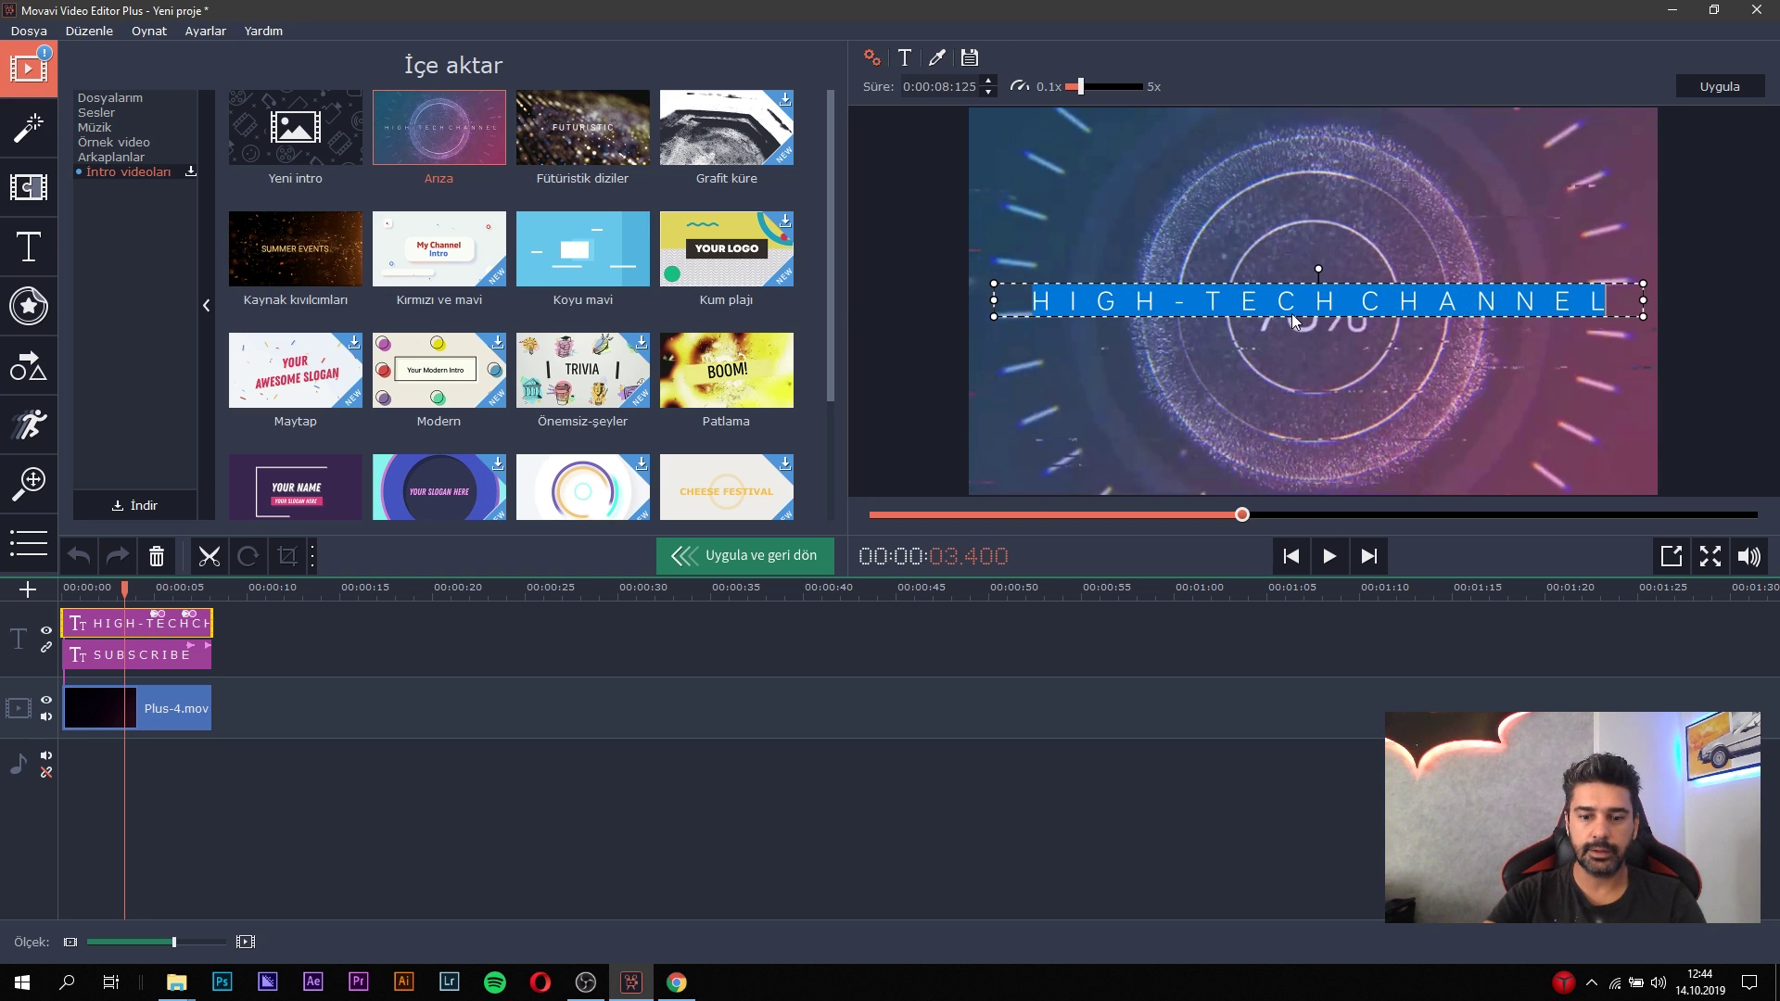
type("oza")
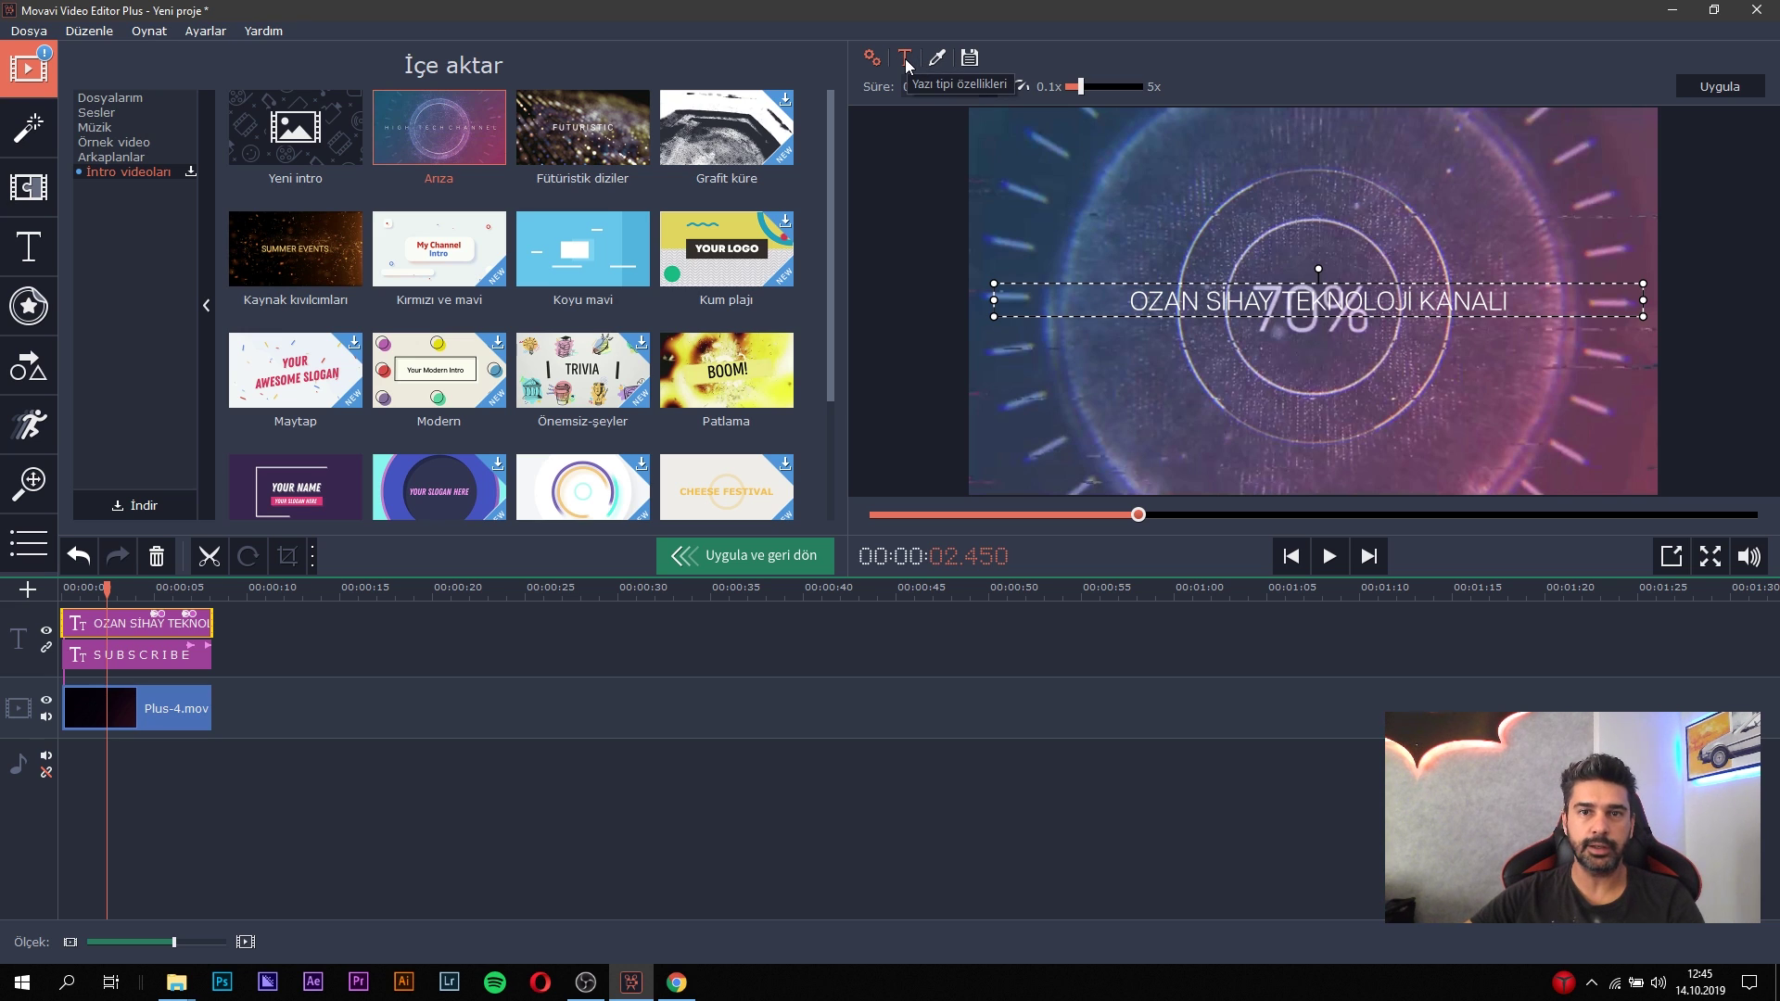
Format the channel title in Blogger Sans at size 150, bold and without italics.
left_click(905, 58)
left_click(1016, 82)
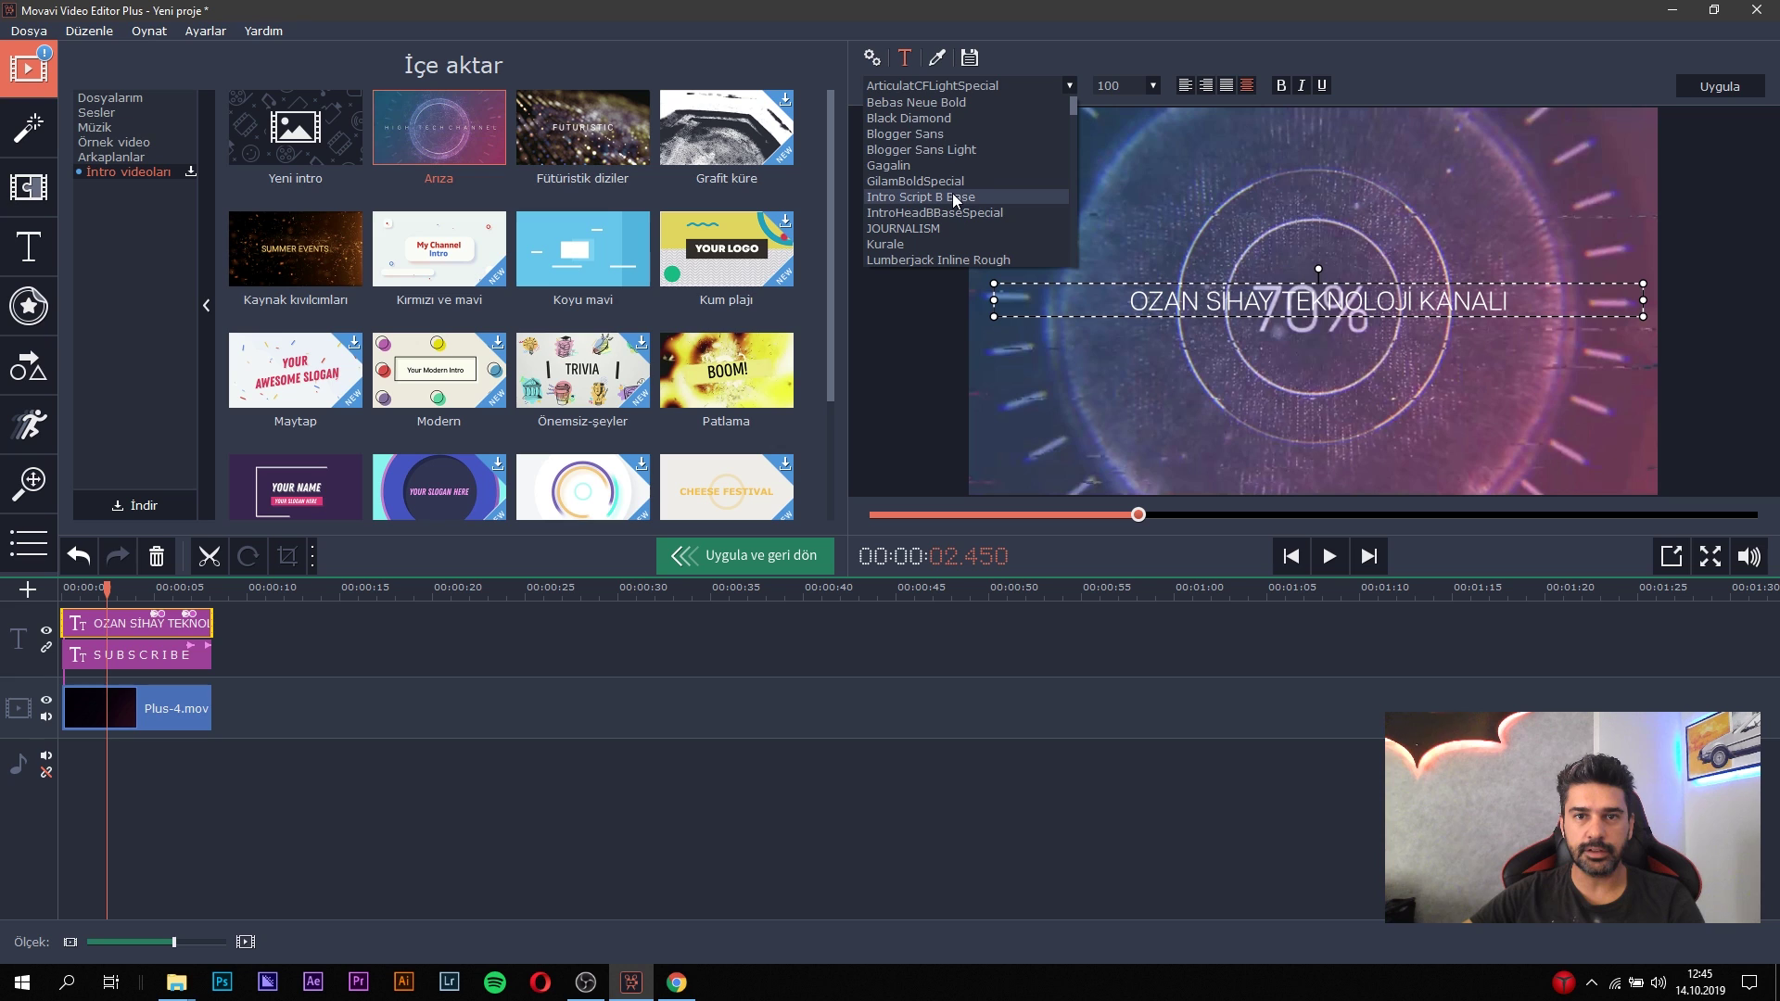
left_click(955, 134)
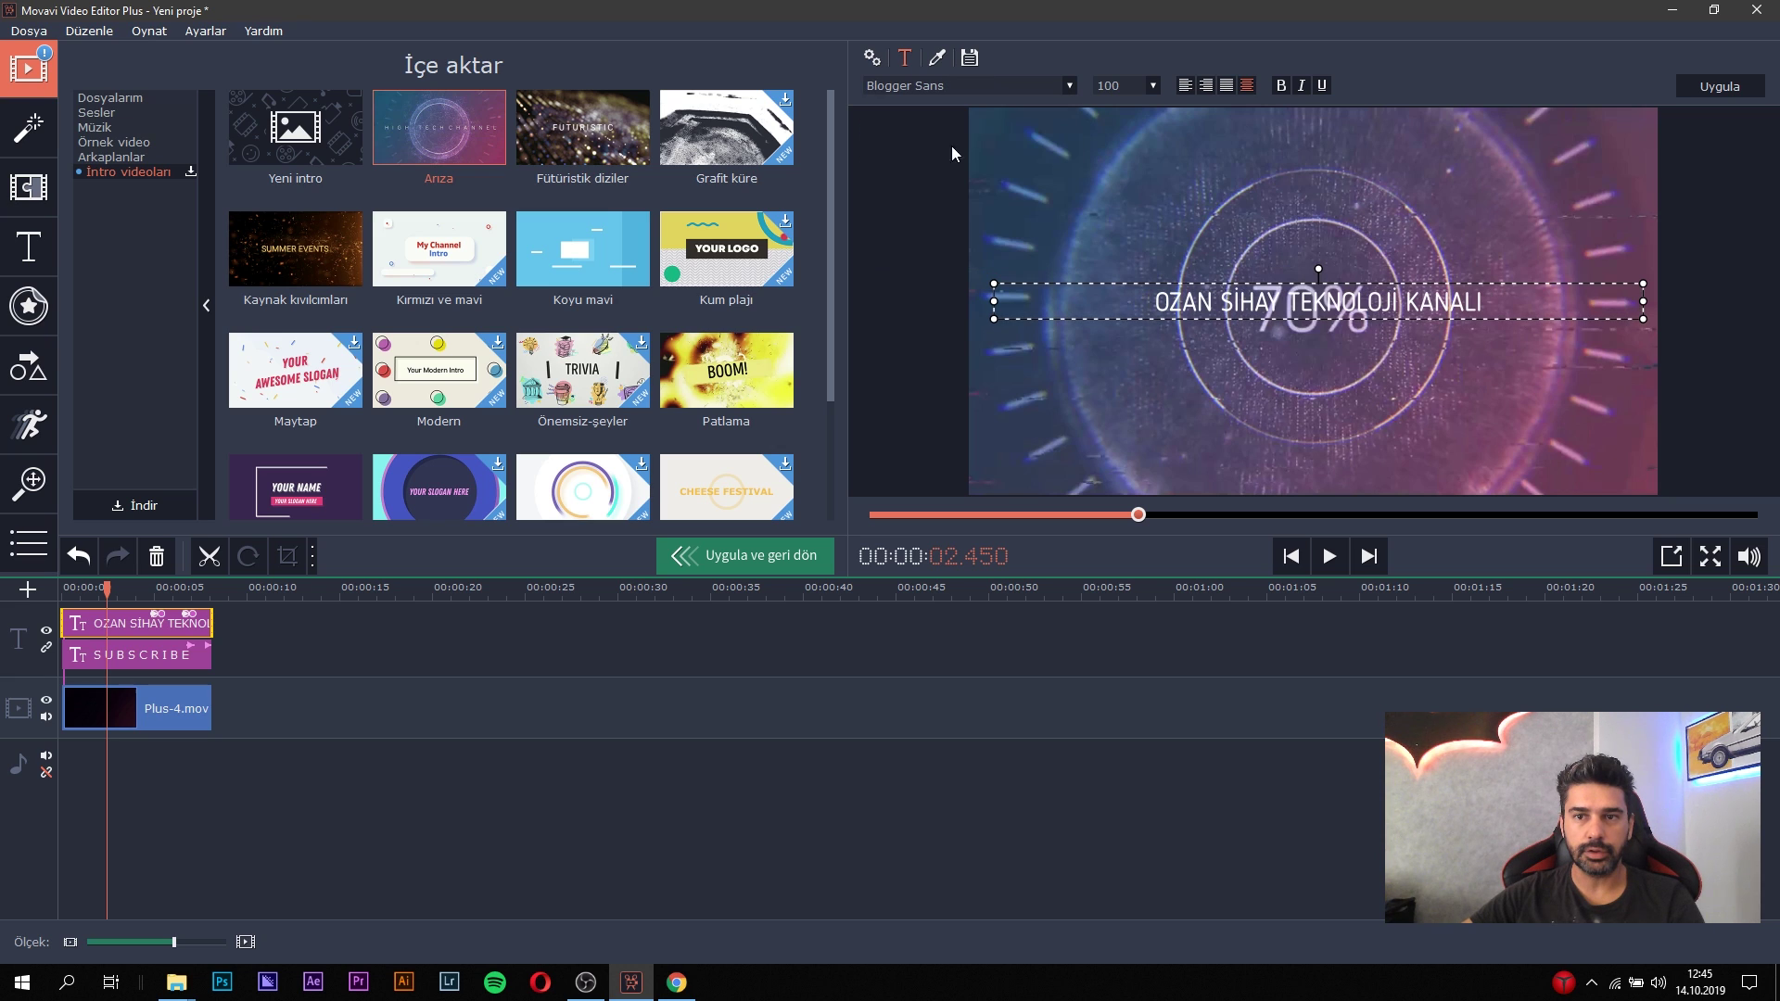
left_click(1158, 83)
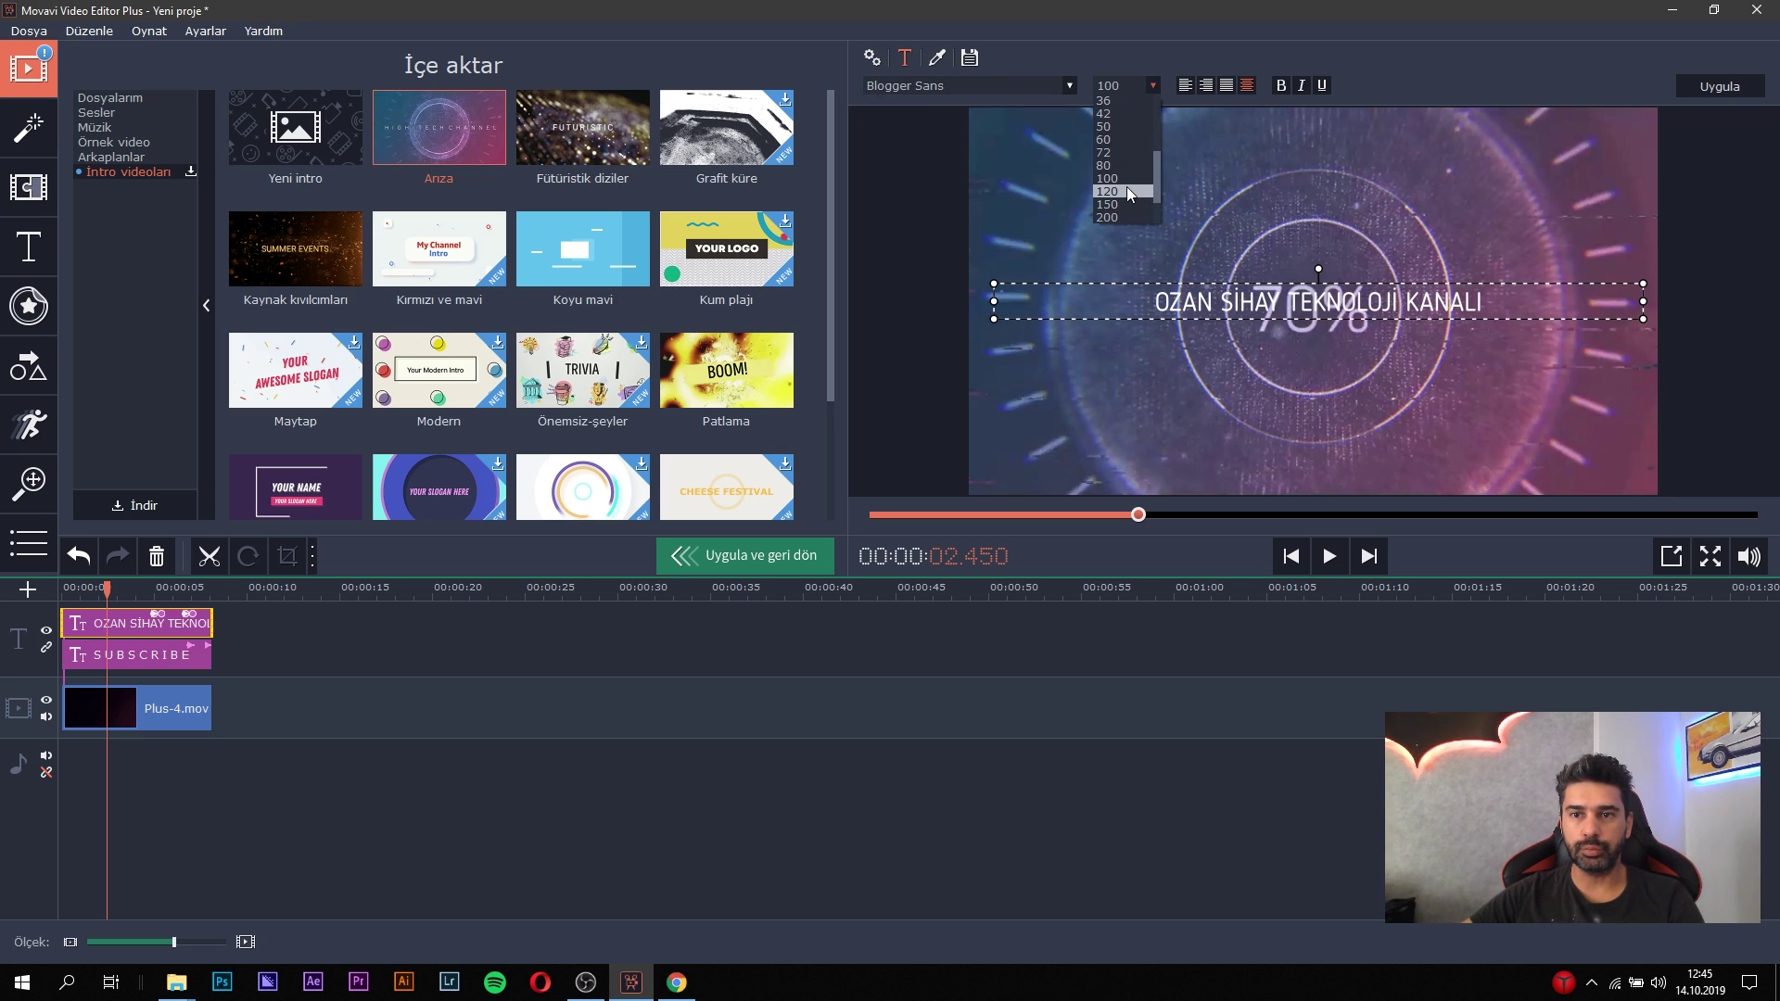
left_click(1127, 188)
left_click(1127, 204)
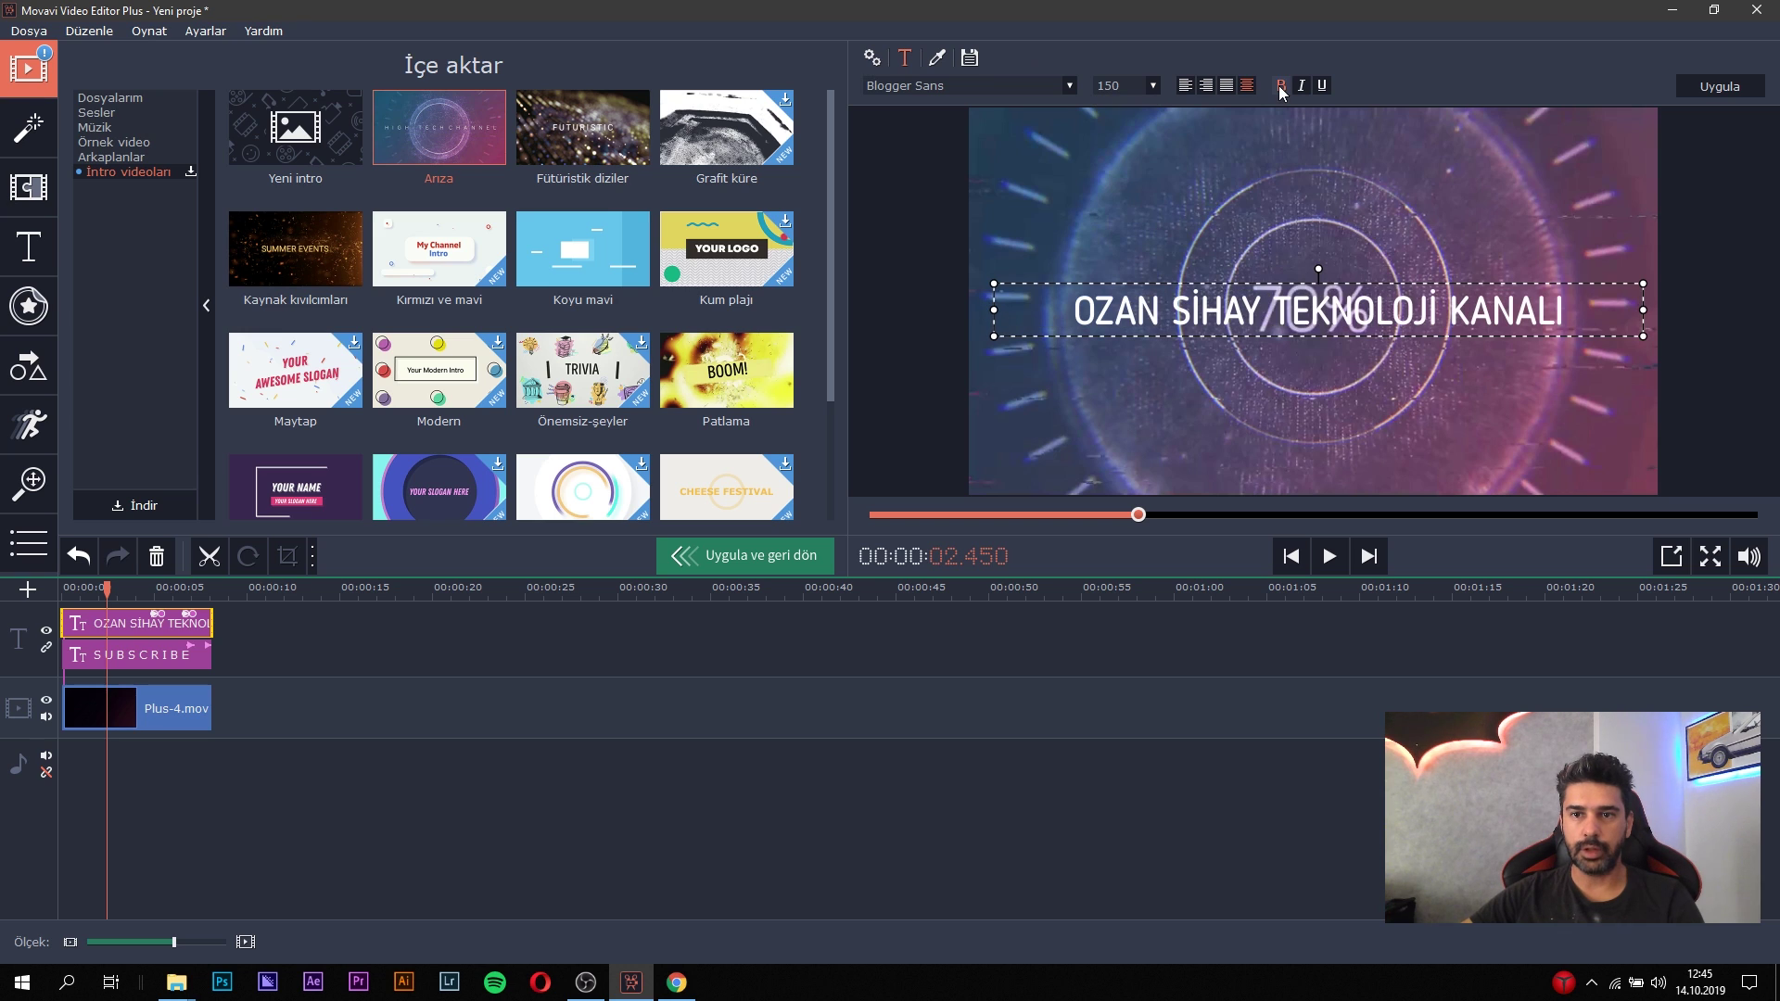
left_click(1299, 89)
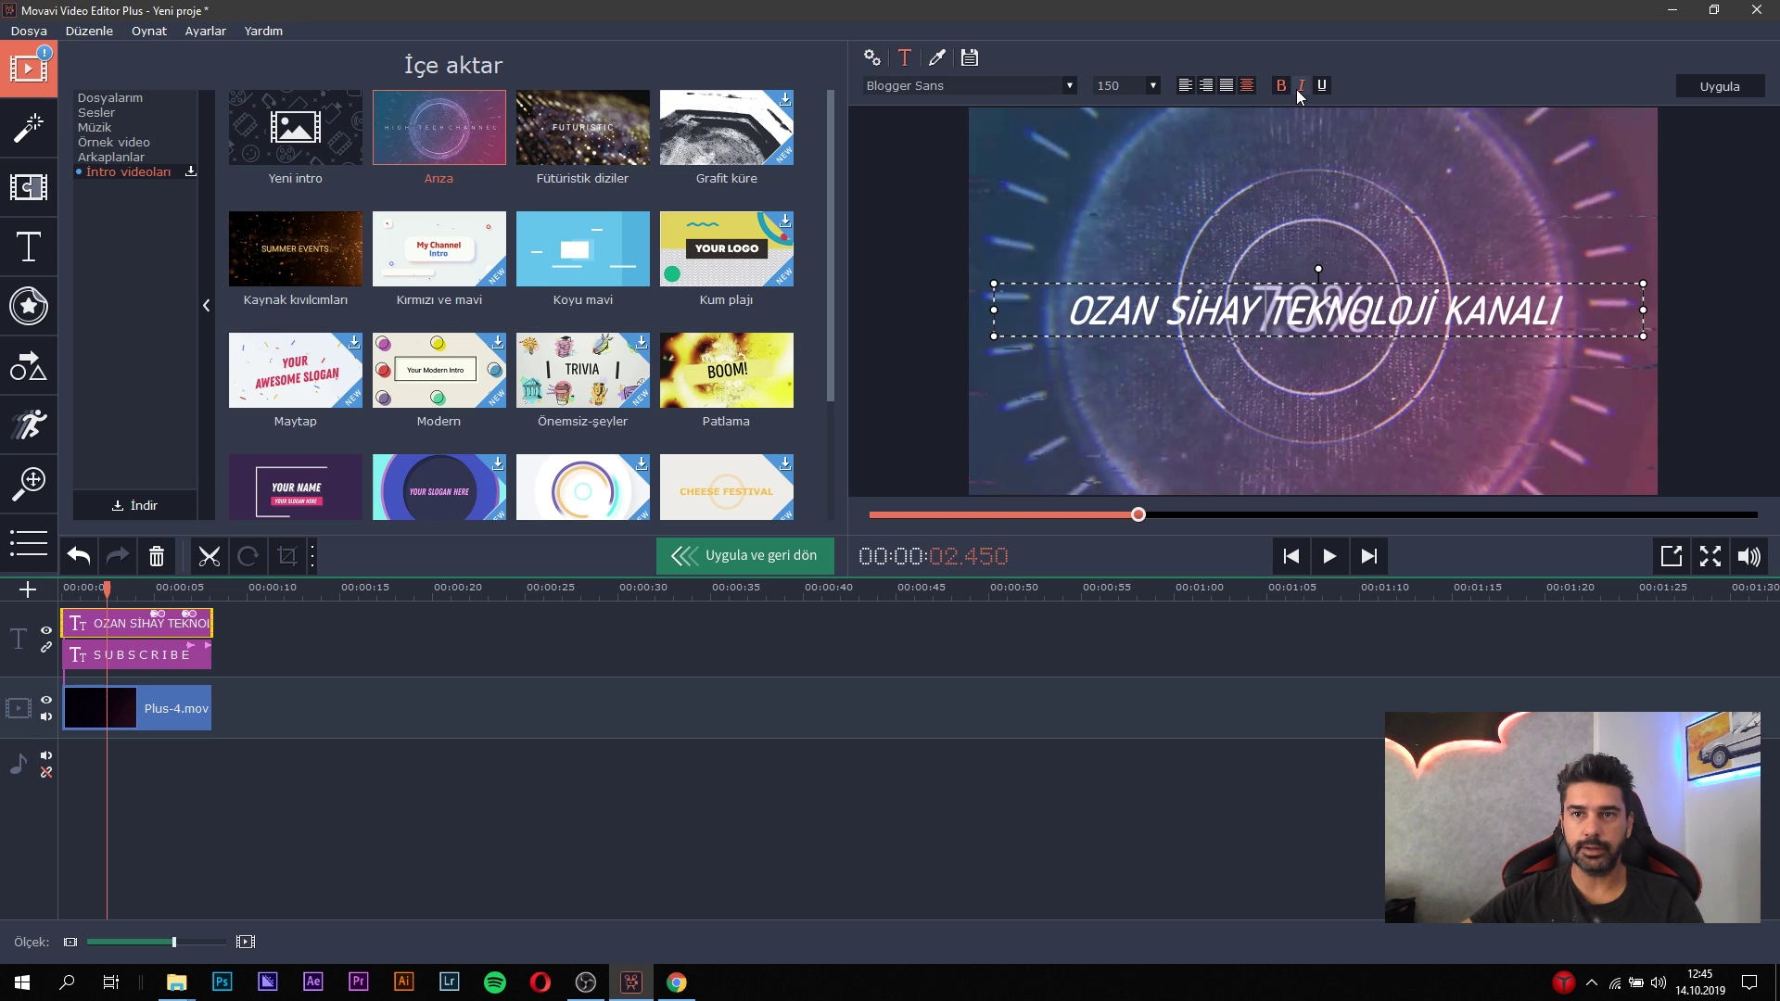
left_click(1301, 89)
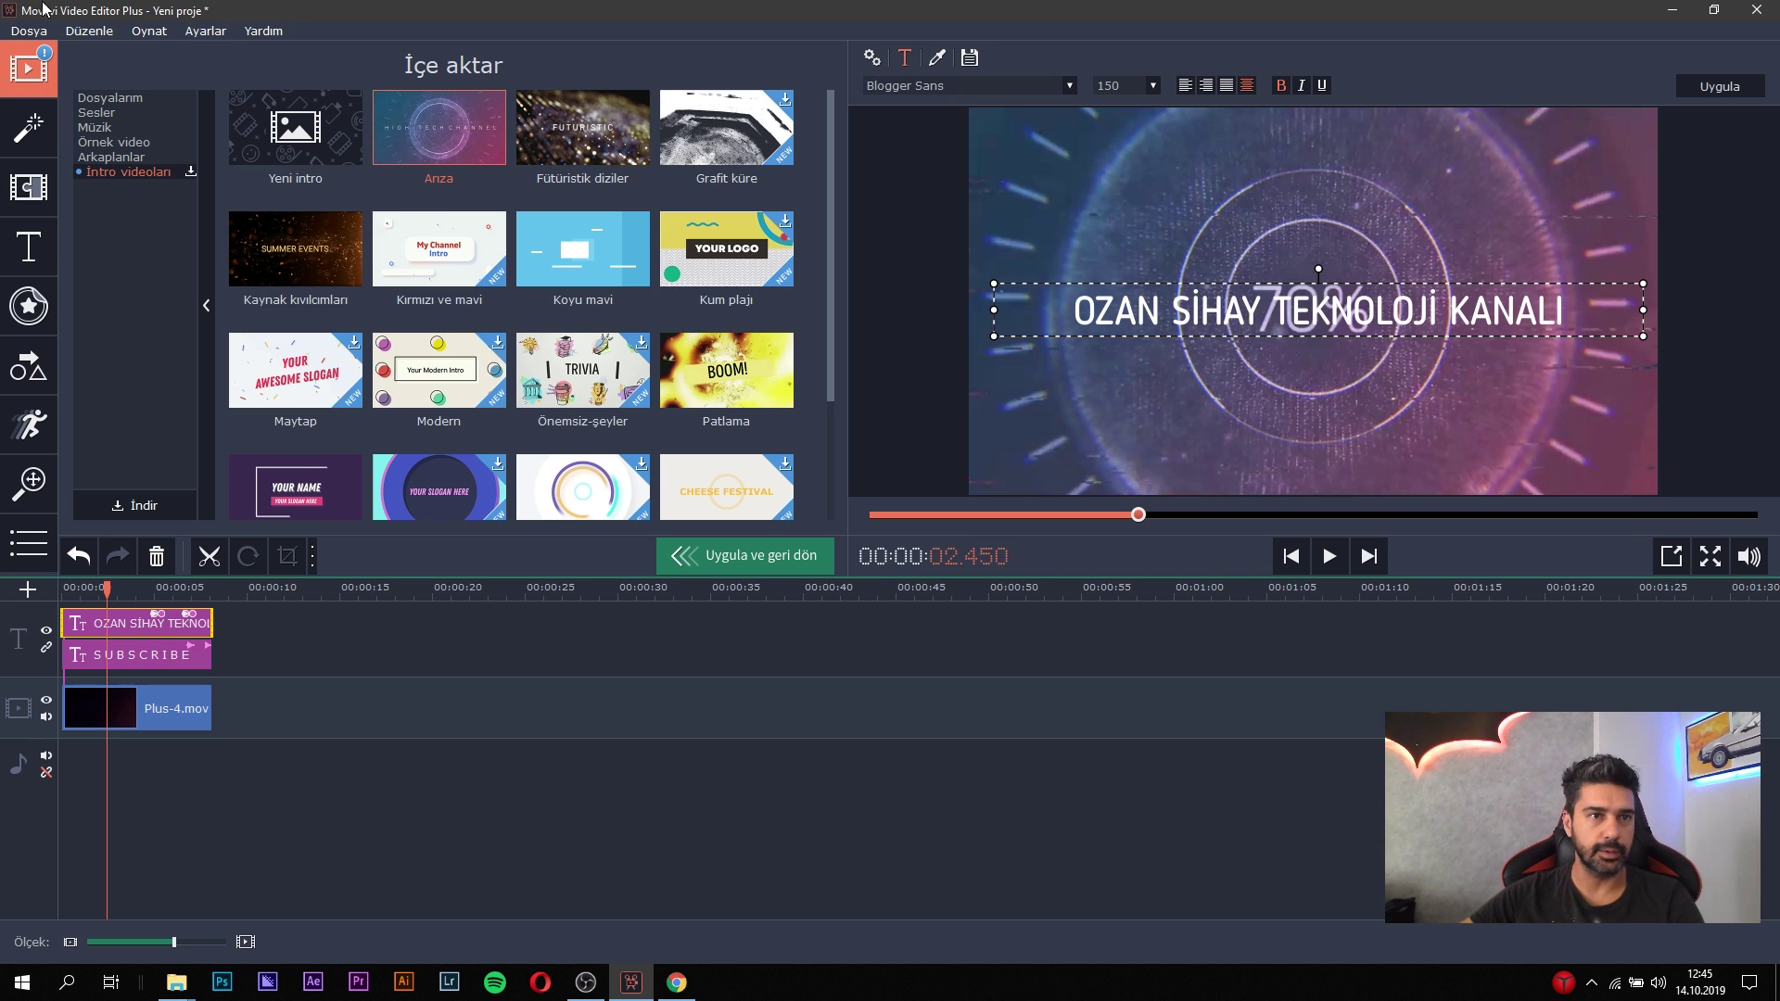
Replace the SUBSCRIBE title text with ABONE OLMAYI UNUTMAYIN in bold Mont.
left_click(173, 660)
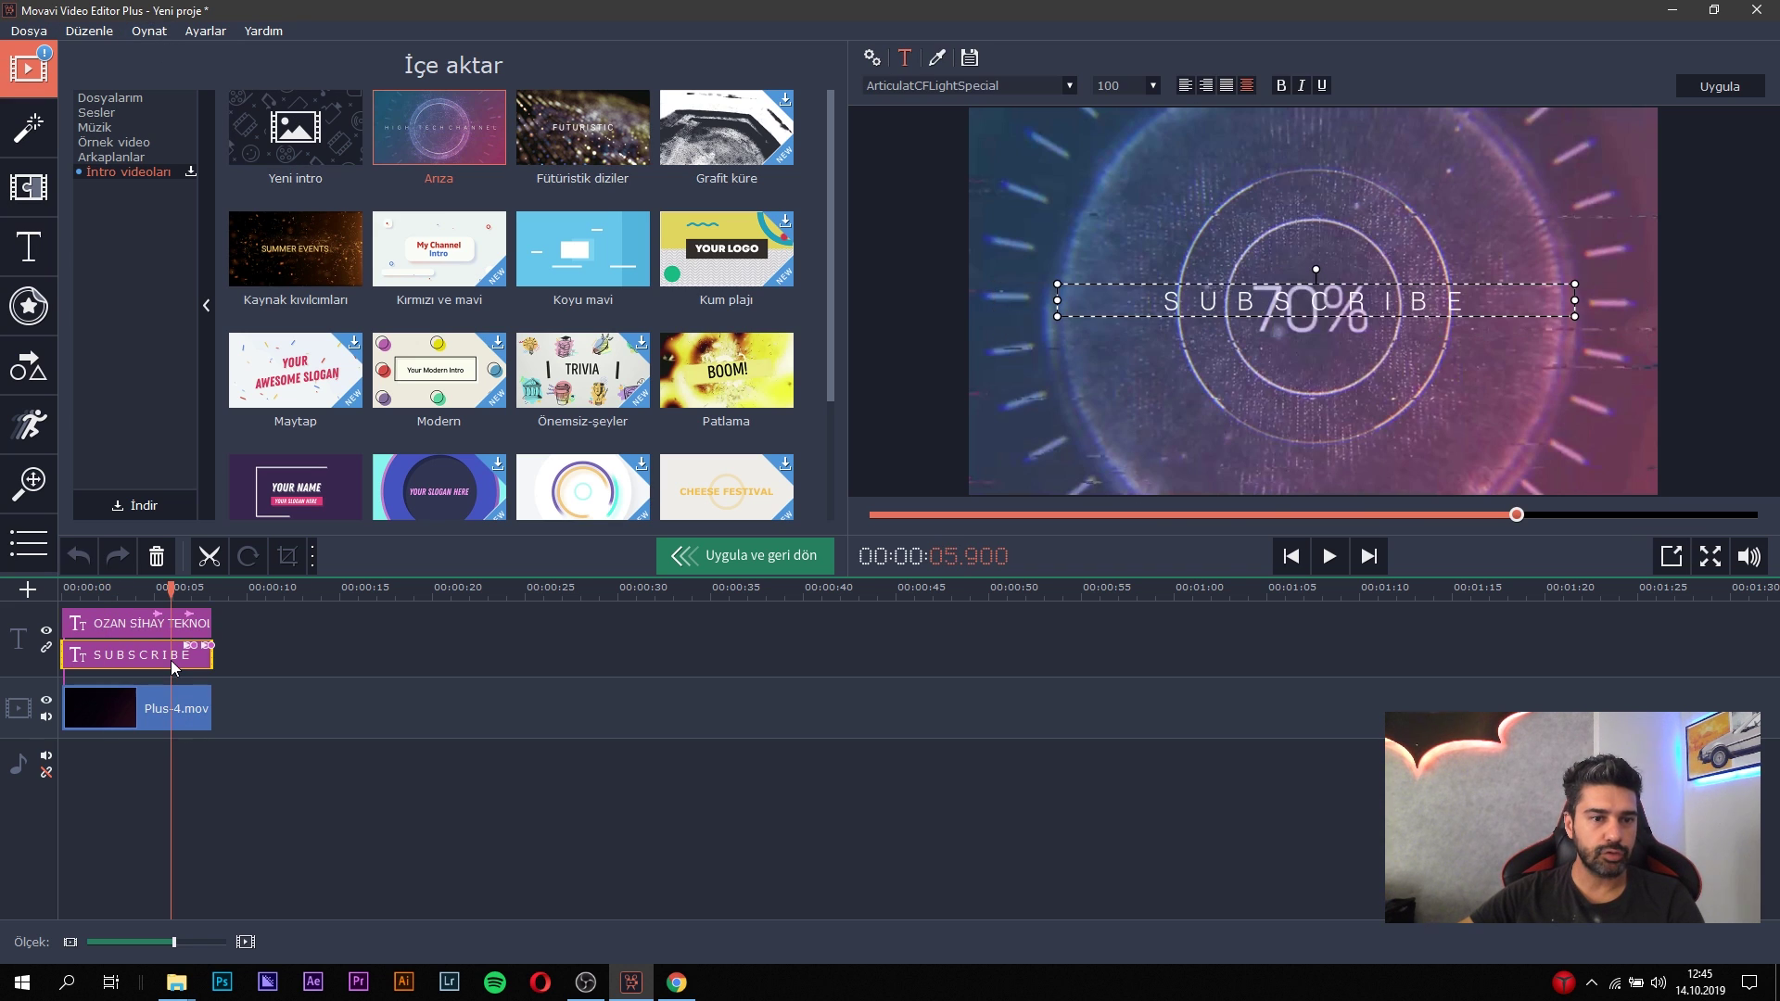
left_click_drag(171, 590, 169, 666)
left_click_drag(182, 582, 136, 593)
left_click(161, 665)
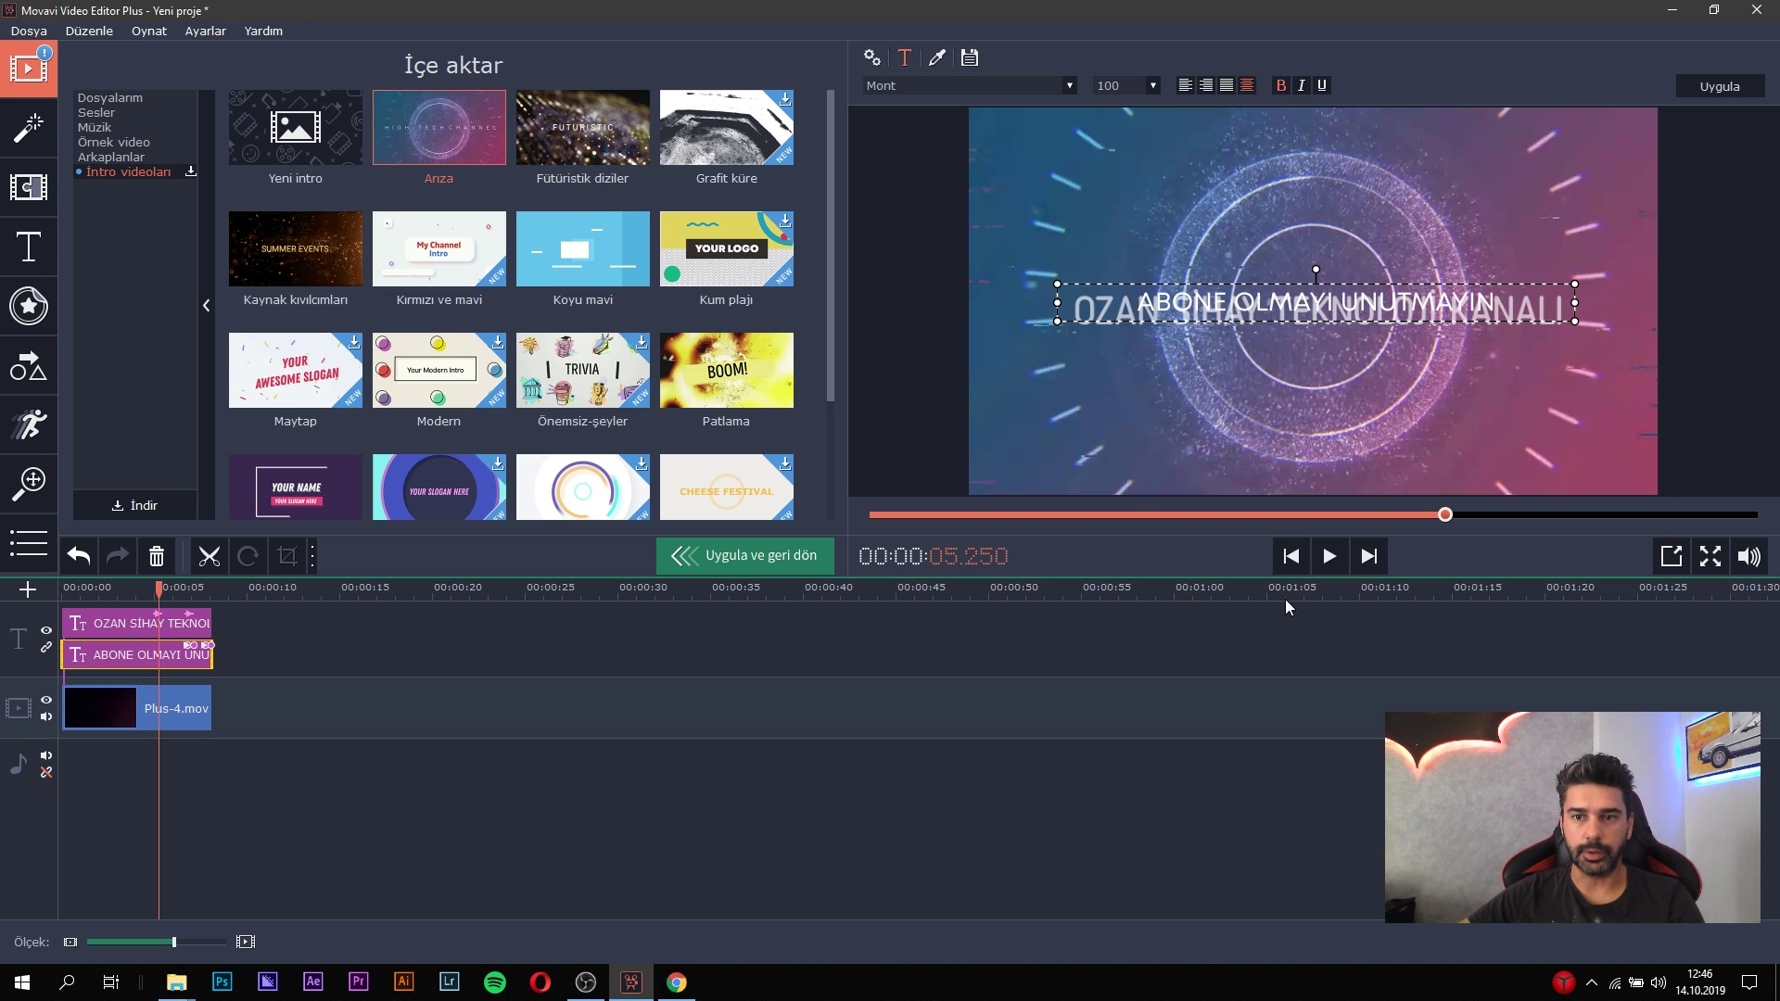
Play the customised Arıza intro from its start and apply its title changes to the main project.
left_click_drag(171, 597, 53, 595)
key("space")
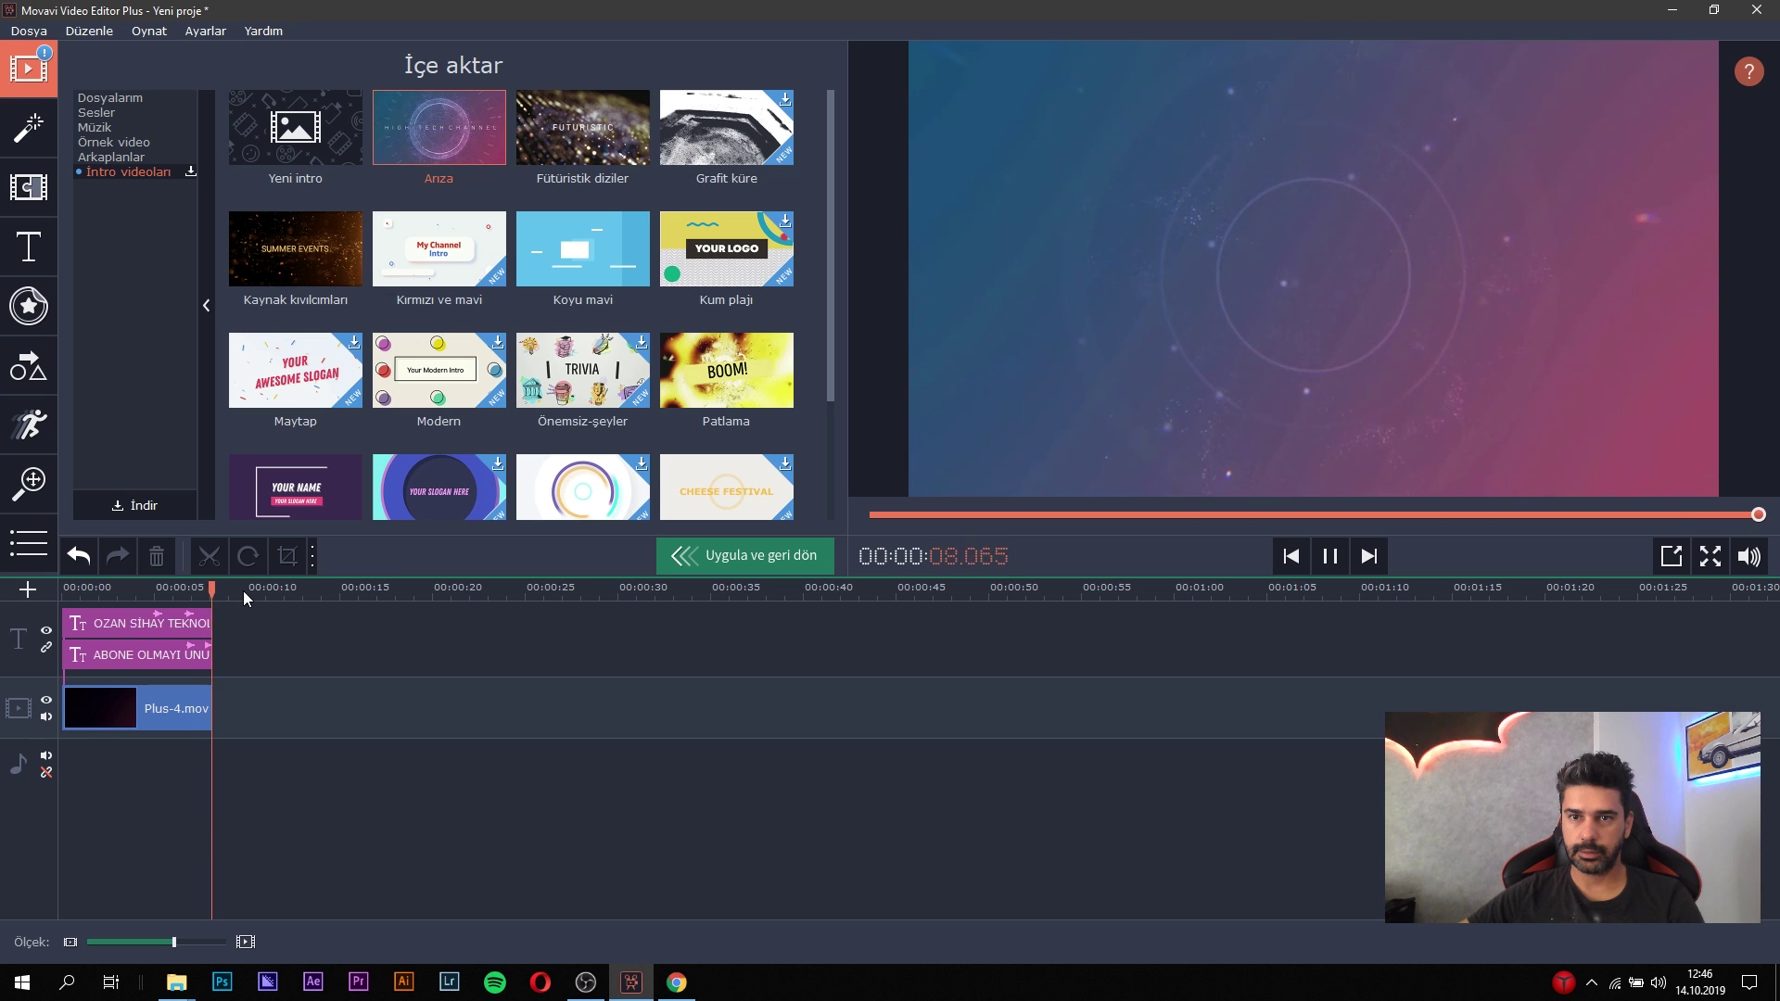
left_click_drag(196, 601, 153, 598)
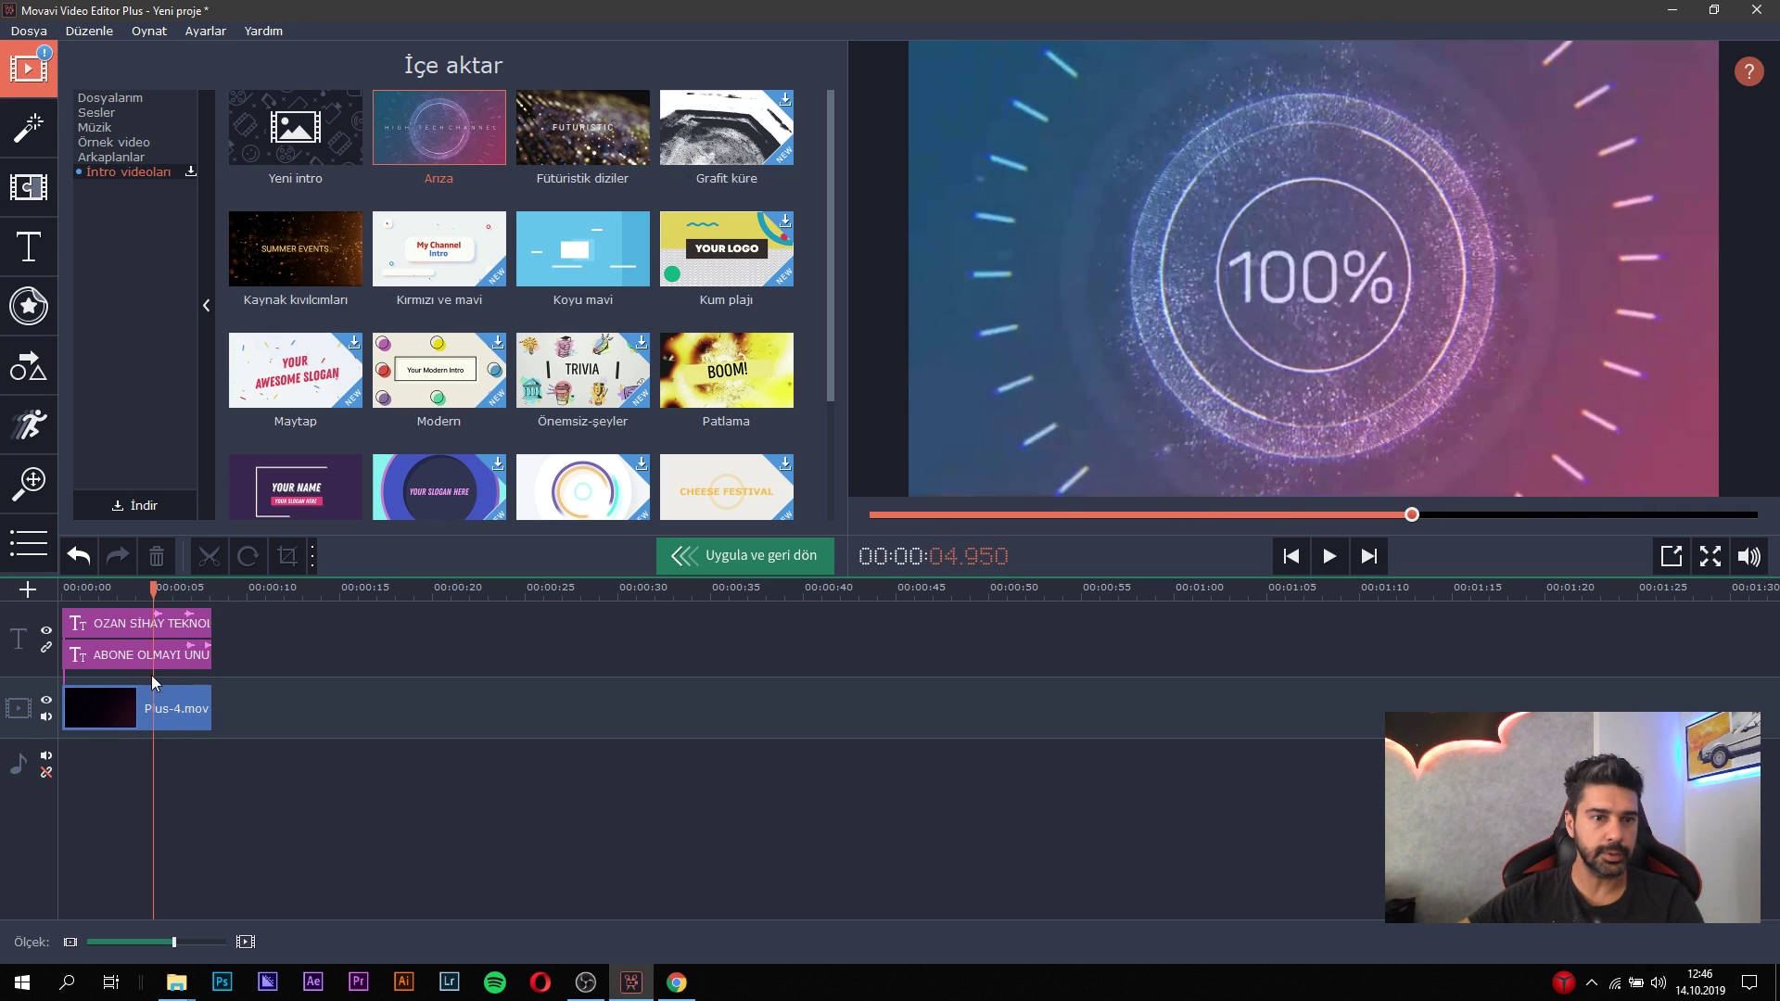
left_click(740, 564)
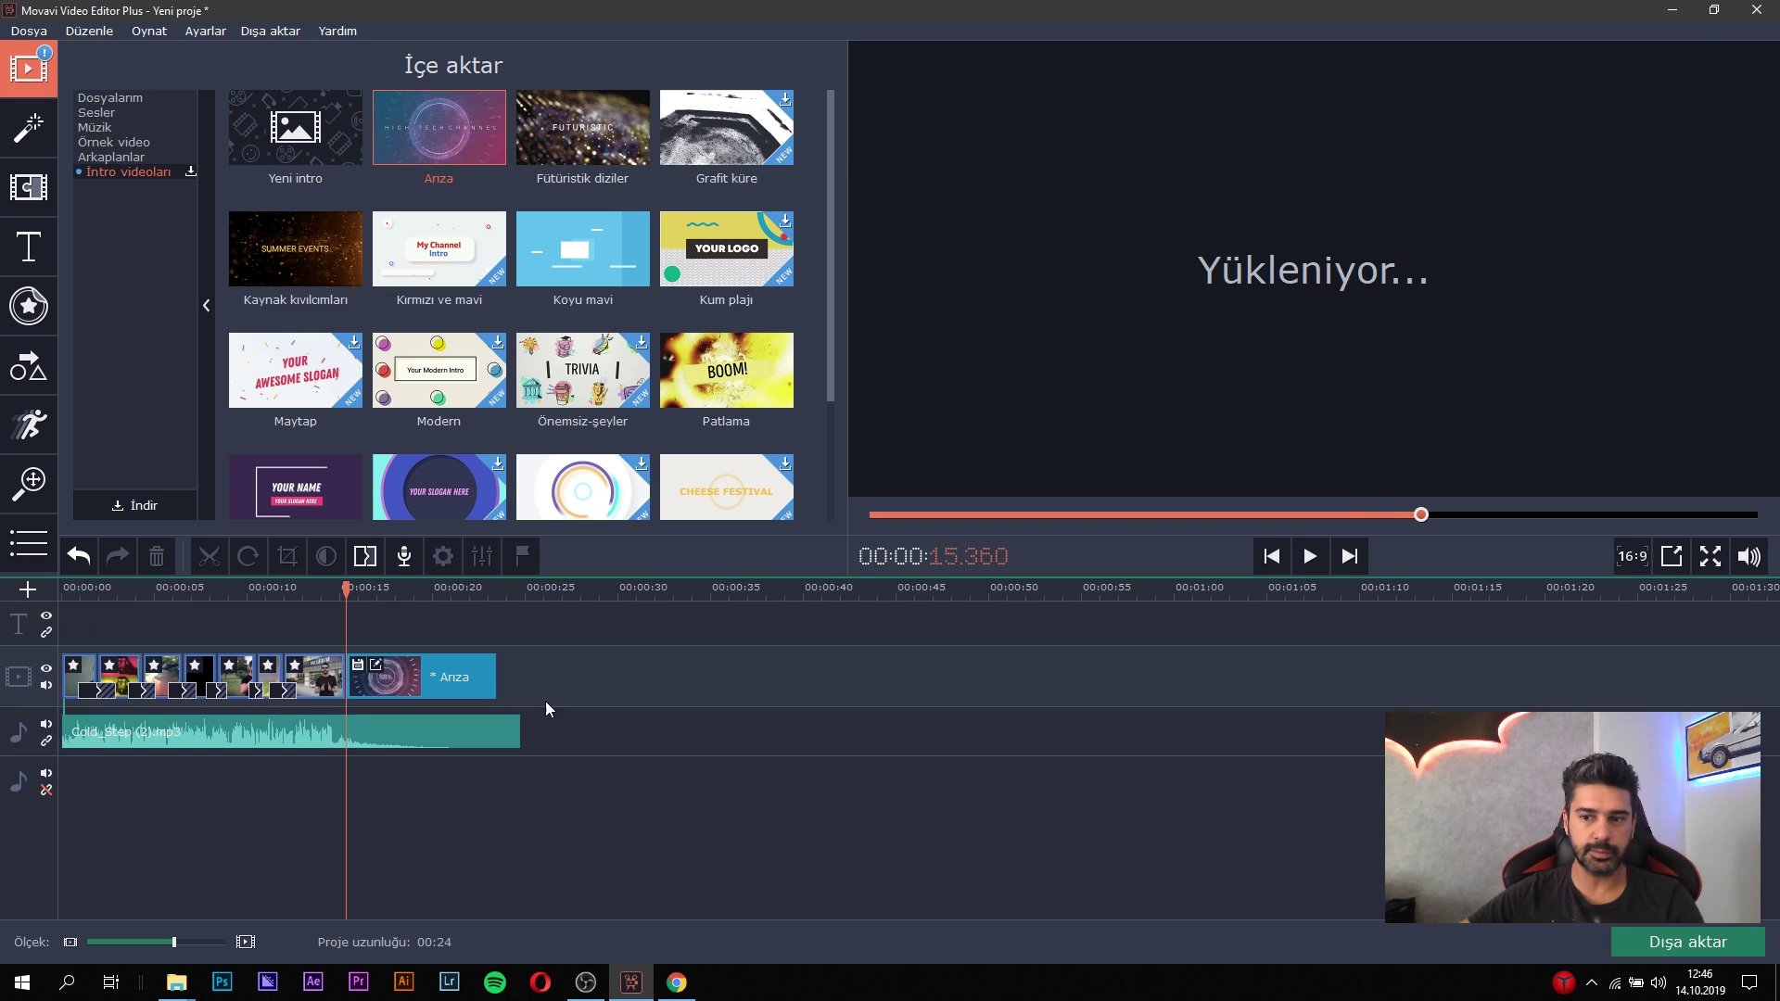
Retrim the start of Cold_Step (2).mp3 so the music ends with the Arıza intro, and add a Lifestyle bloggers transition before the intro.
left_click(372, 738)
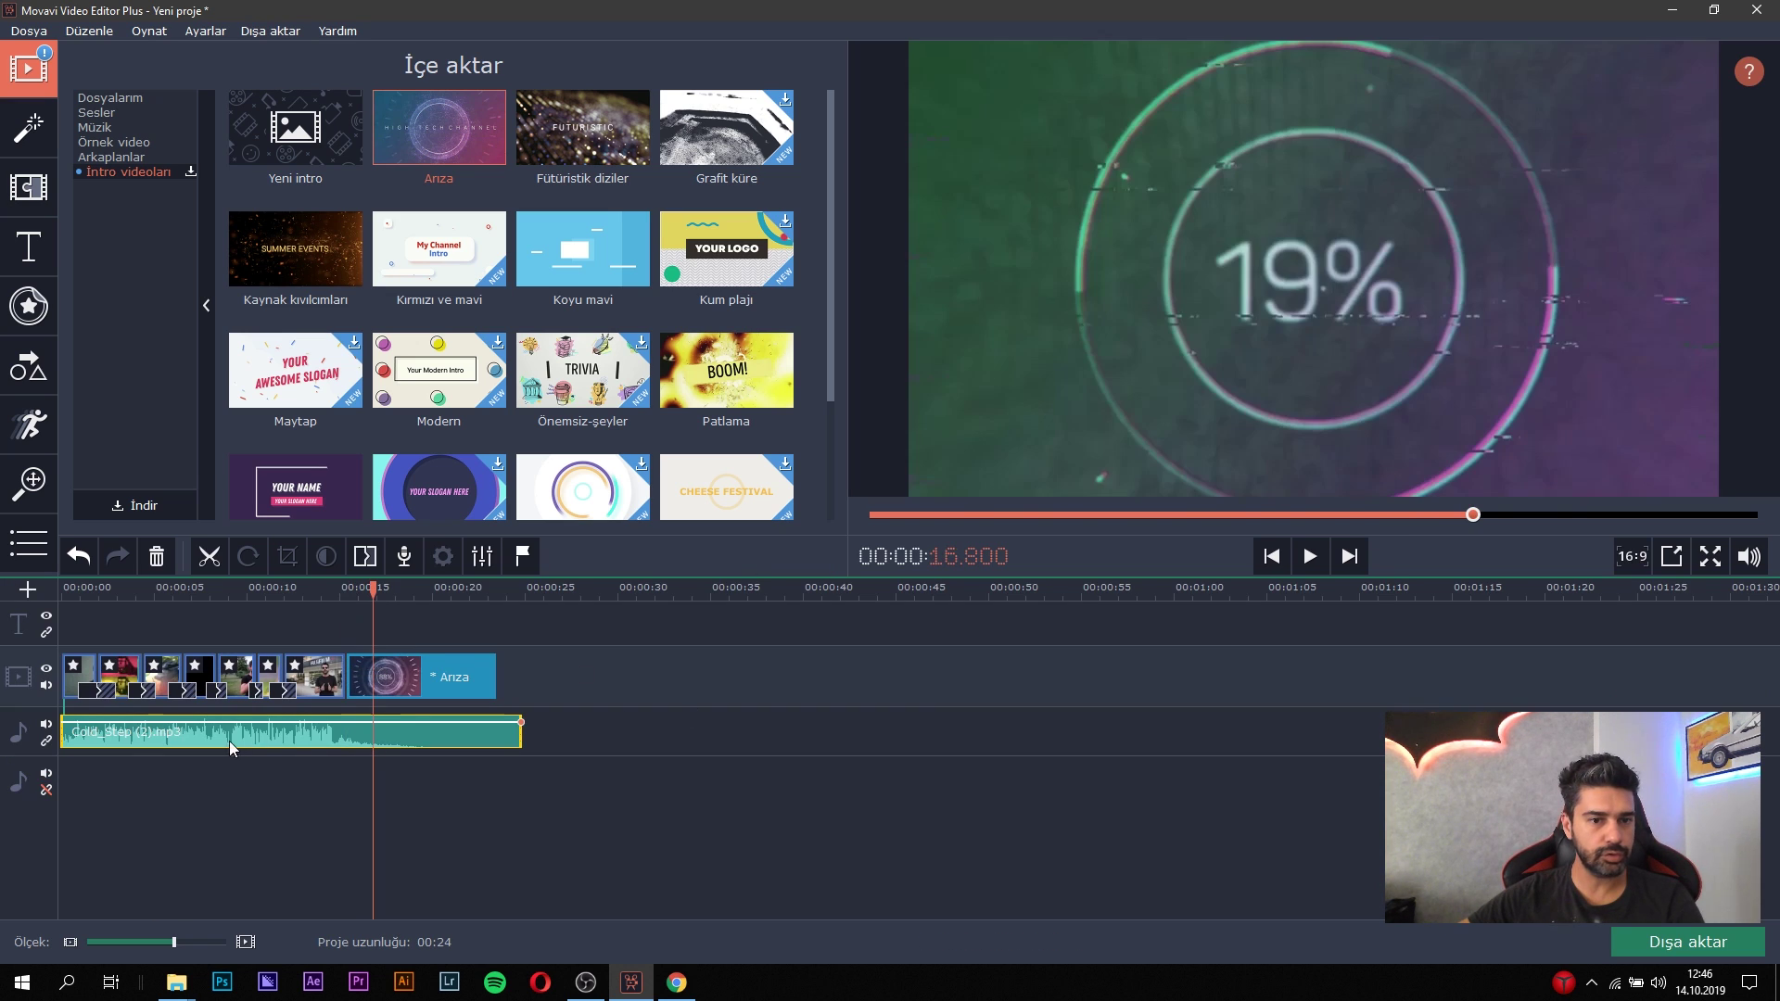
left_click(337, 732)
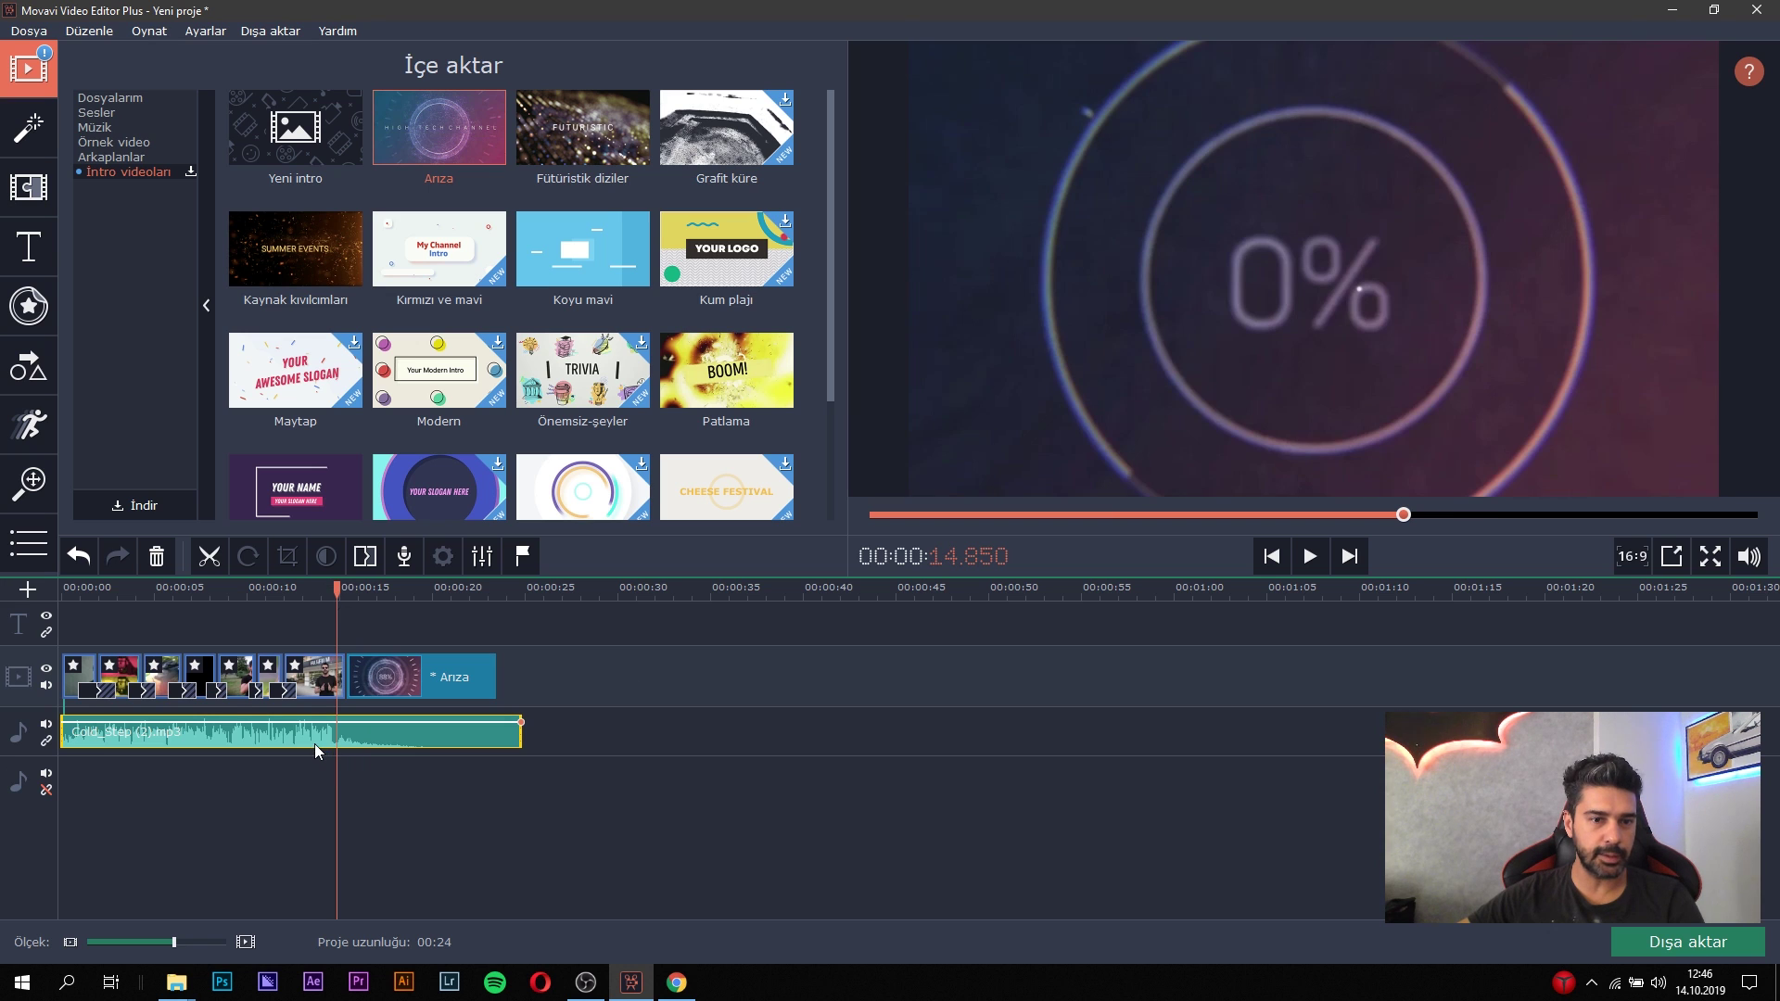
left_click_drag(261, 738, 343, 738)
key("ctrl+z")
key("space")
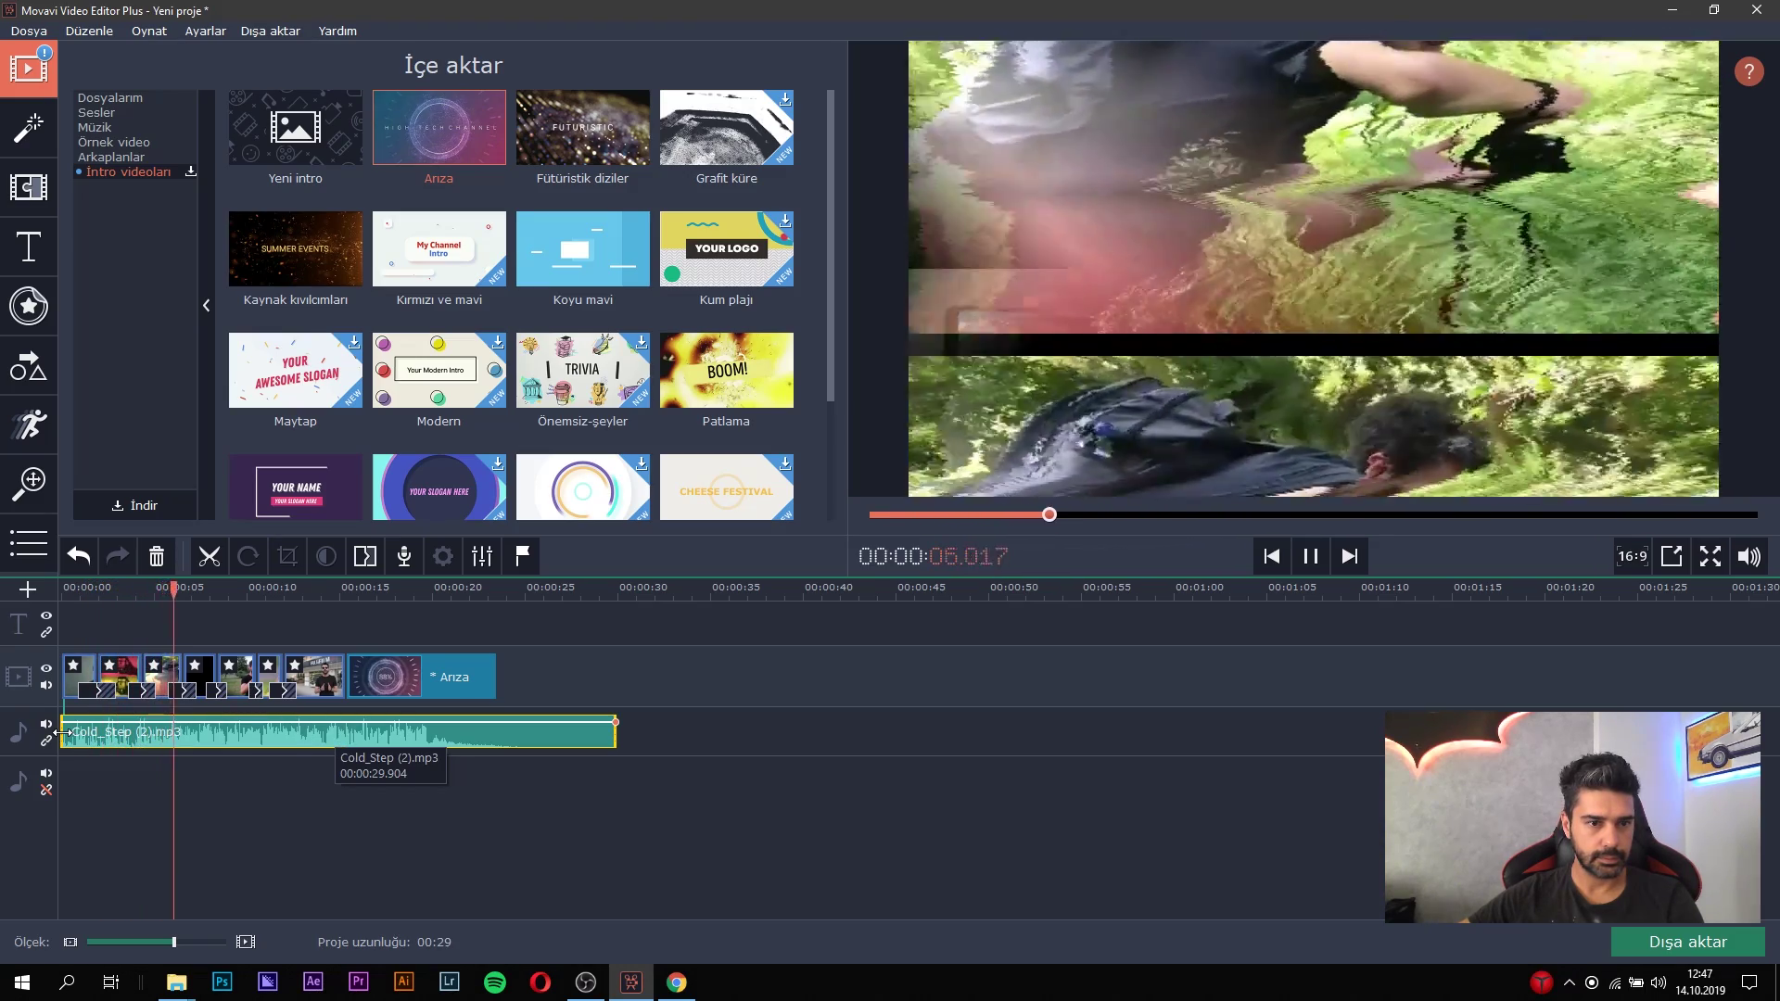
mouse_move(63, 732)
left_mouse_down()
mouse_move(131, 739)
mouse_move(81, 738)
left_mouse_up()
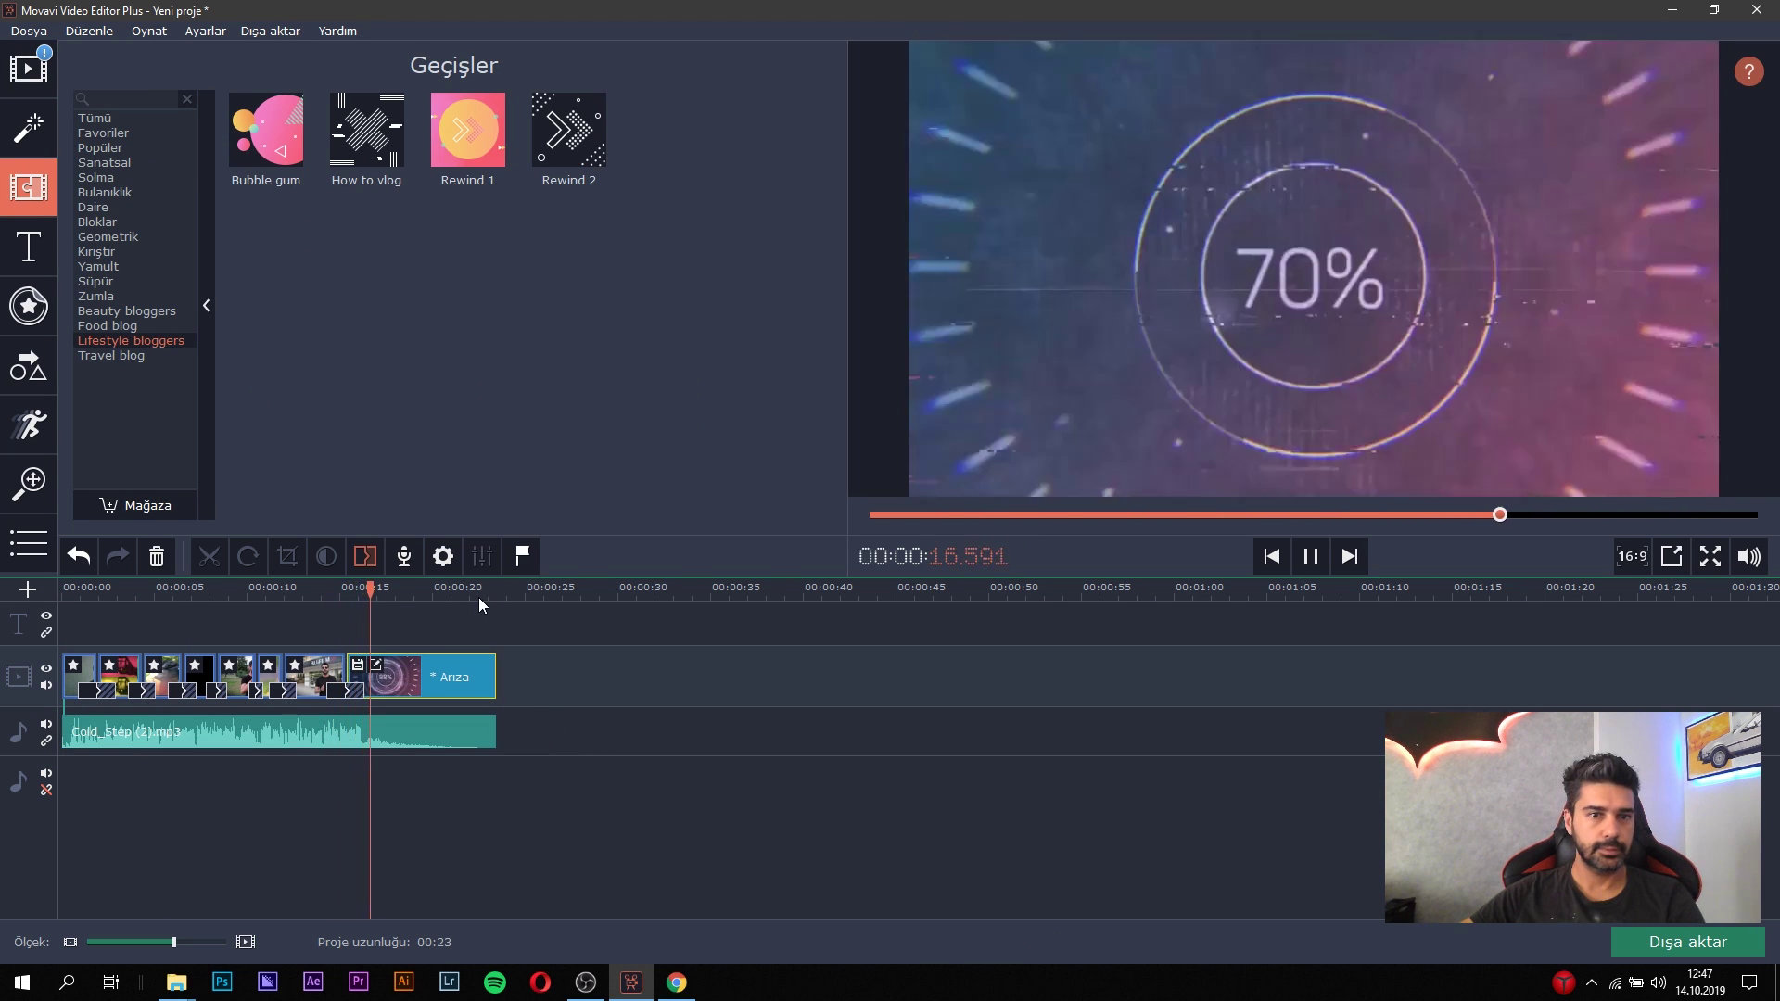
key("space")
Preview the Süssüz daire title from the Sanatsal category and add it to the title track from the start of the fourth video clip.
left_click(18, 252)
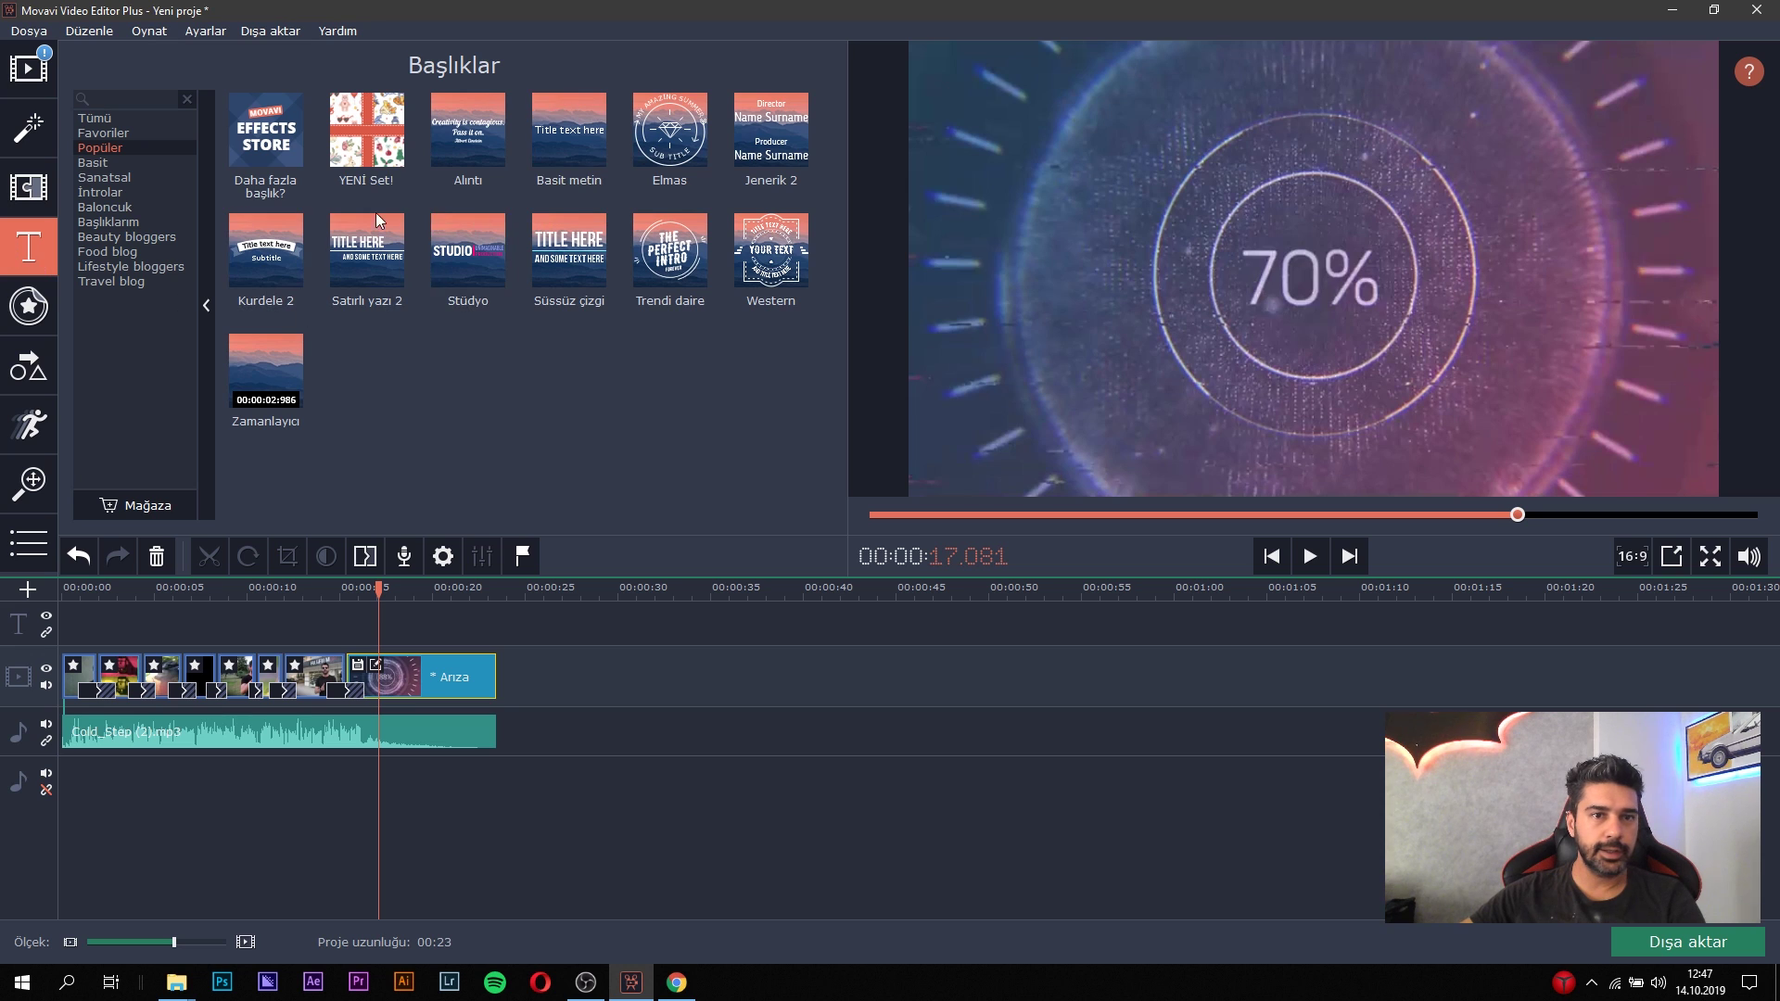
left_click(120, 161)
left_click(119, 176)
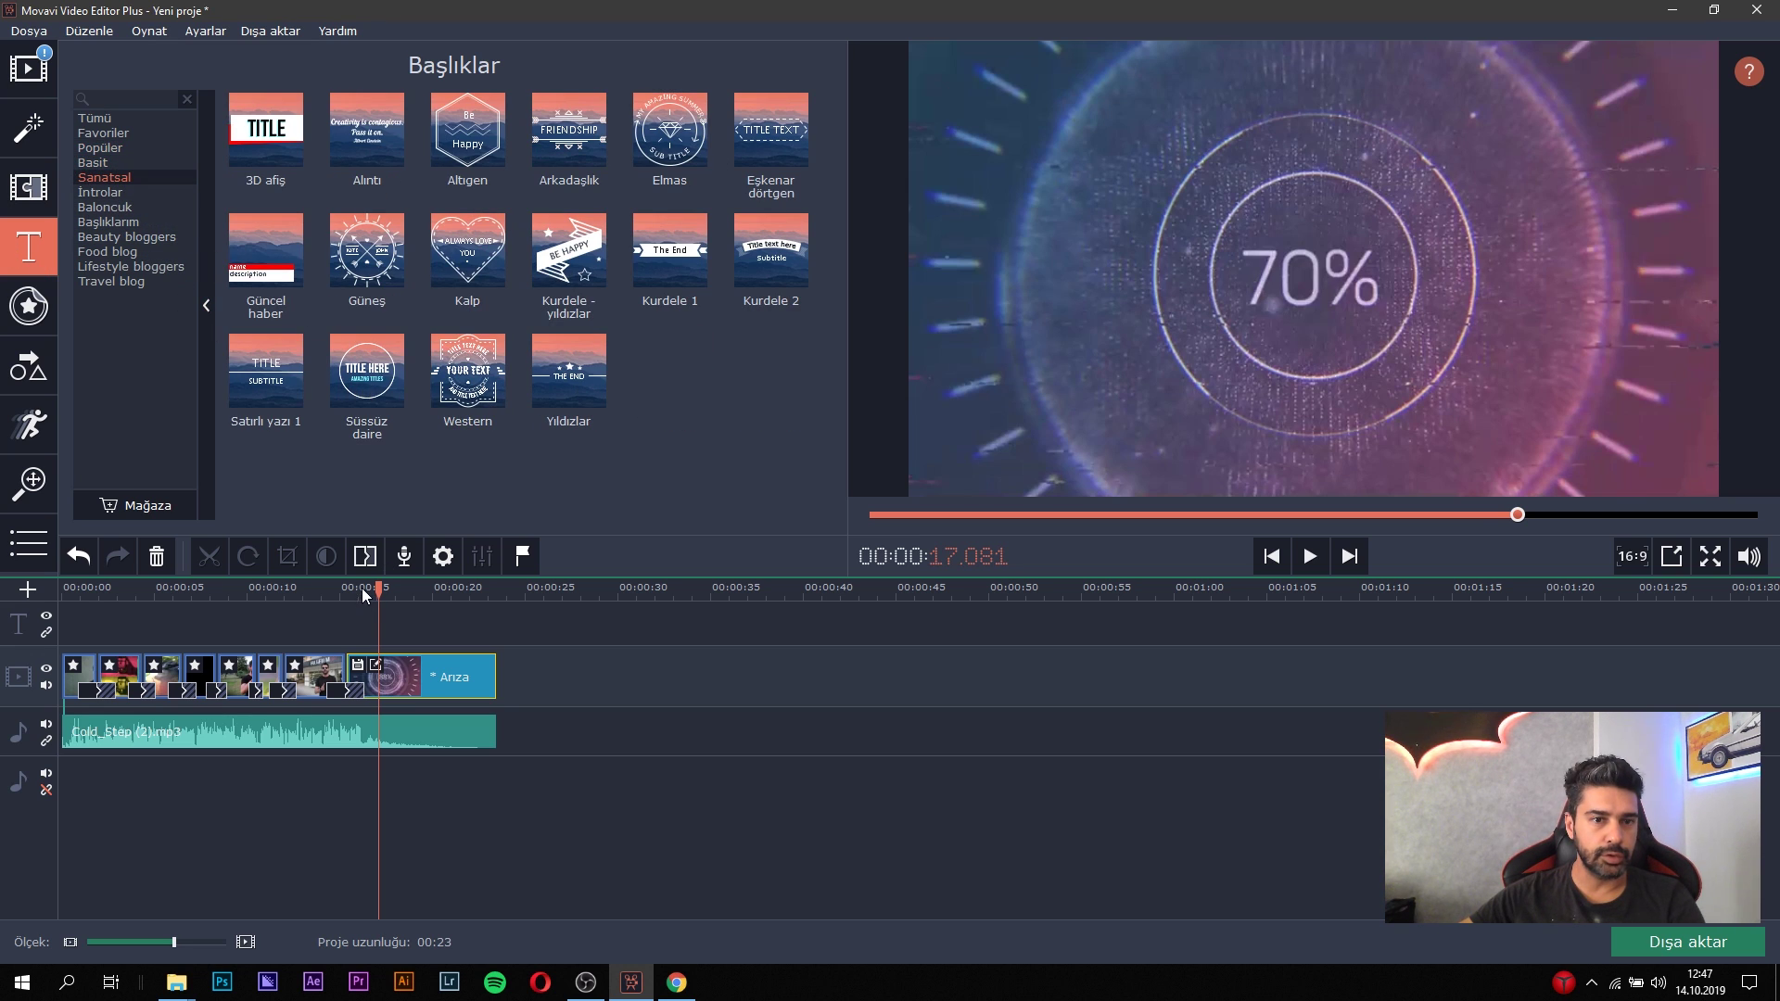
mouse_move(362, 587)
left_mouse_down()
mouse_move(318, 588)
mouse_move(373, 588)
left_mouse_up()
left_click(389, 386)
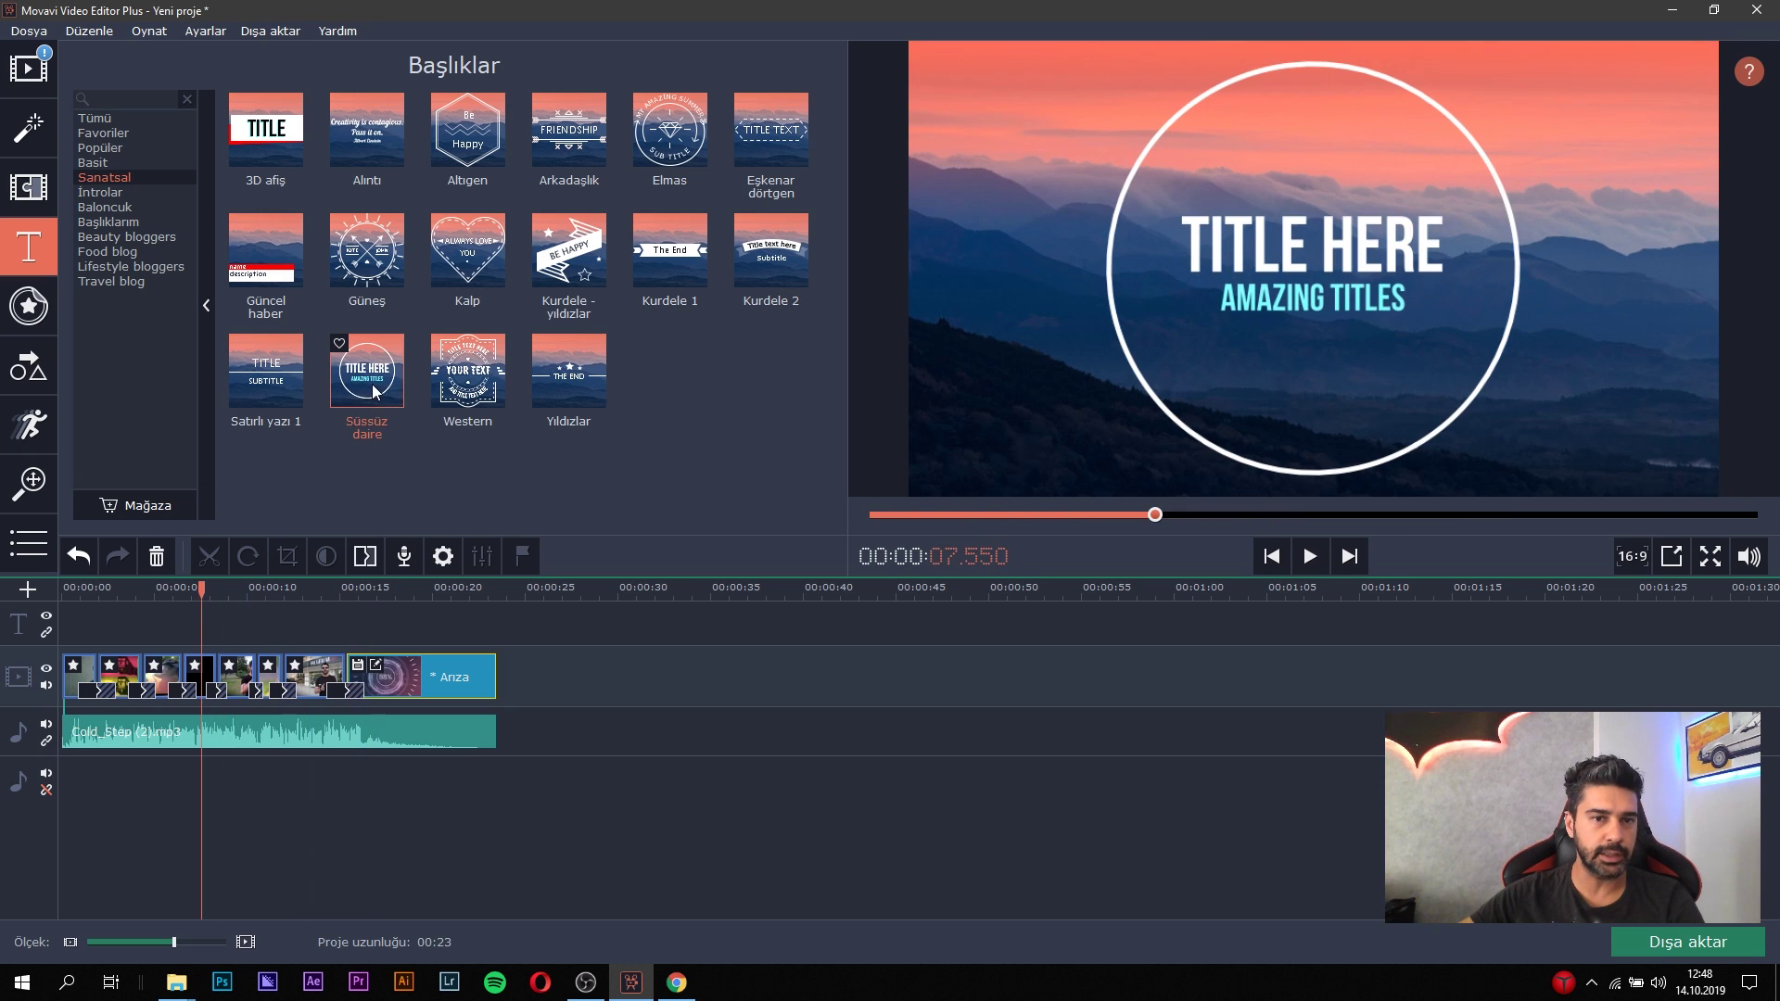
left_click_drag(375, 389, 259, 630)
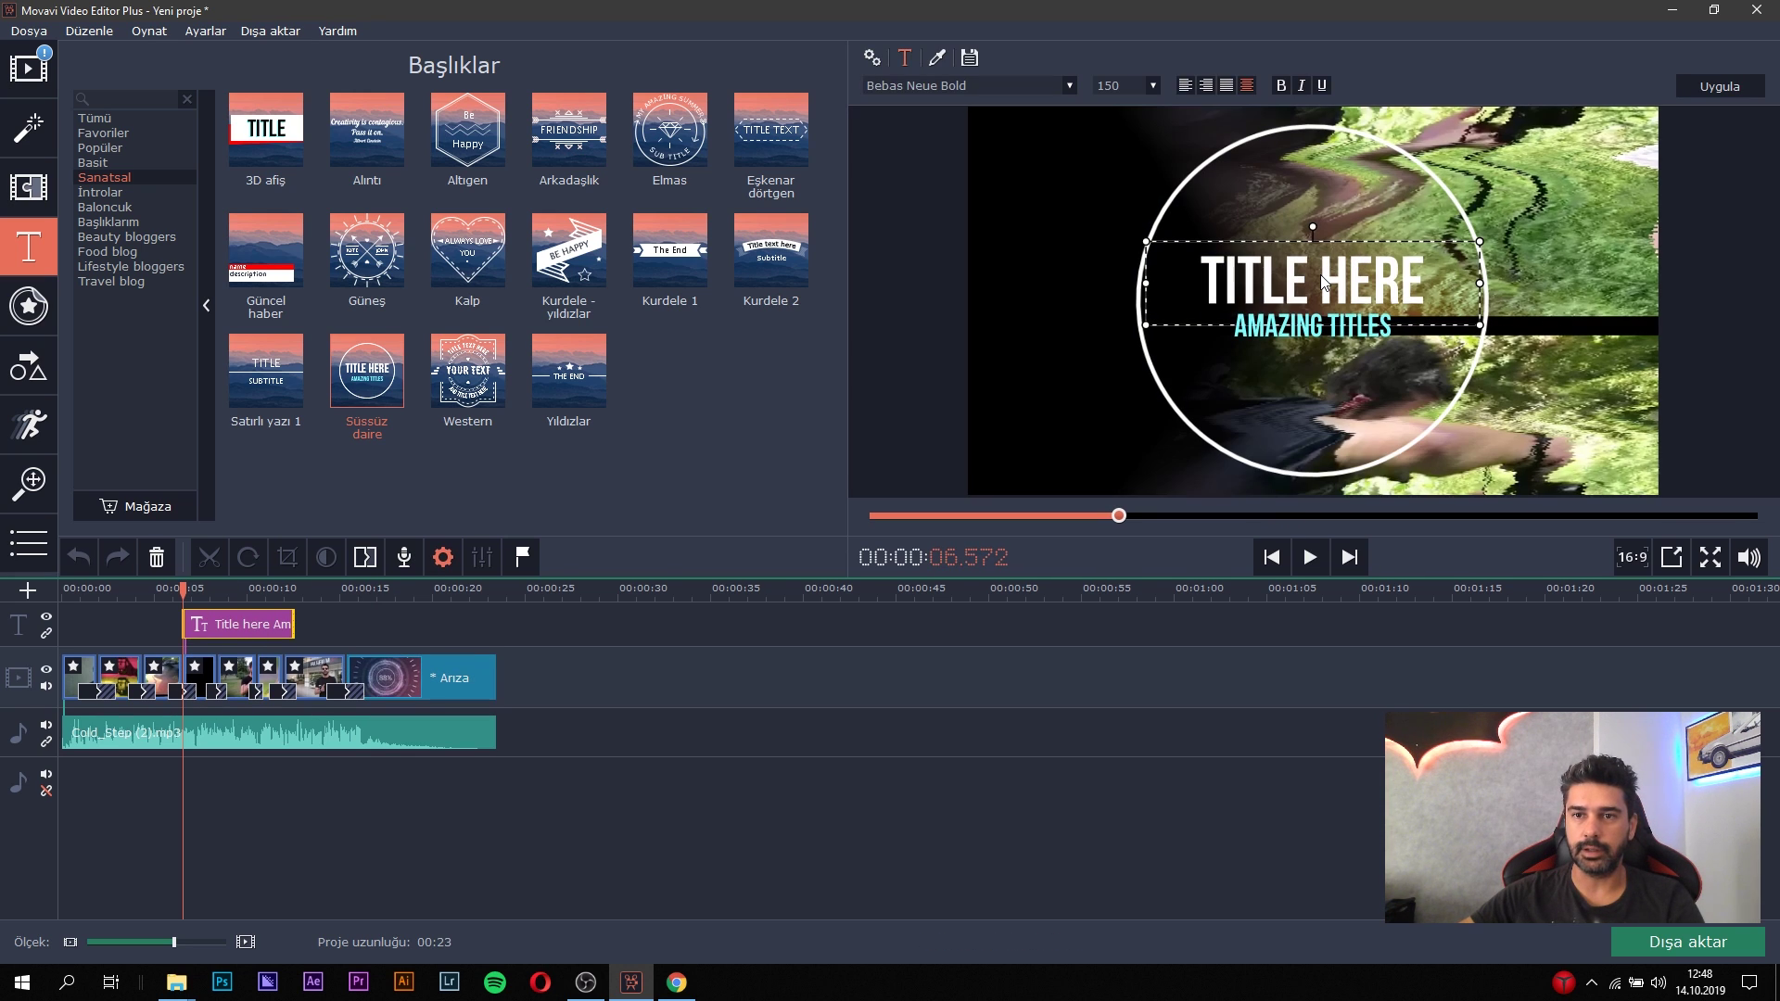
Change the Süssüz daire title's main line to TEKNOLJI and its subtitle to KANALI.
triple_click(1324, 282)
type("TEK")
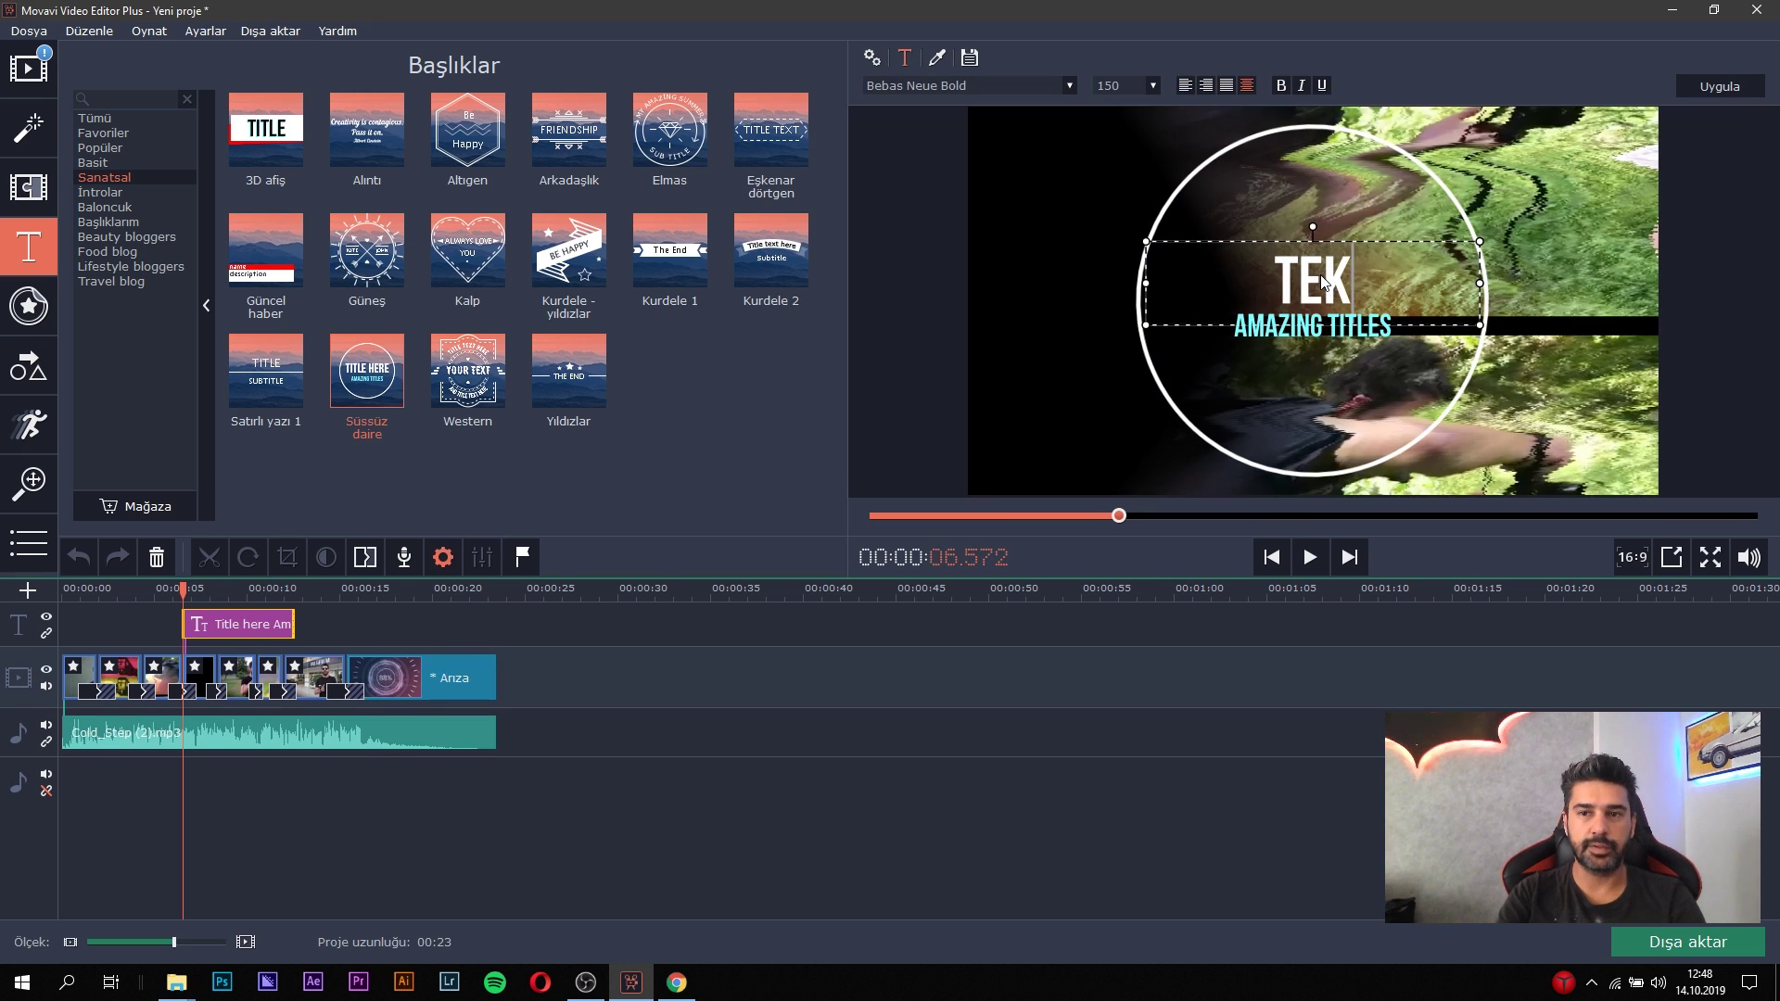
type("NOLJI")
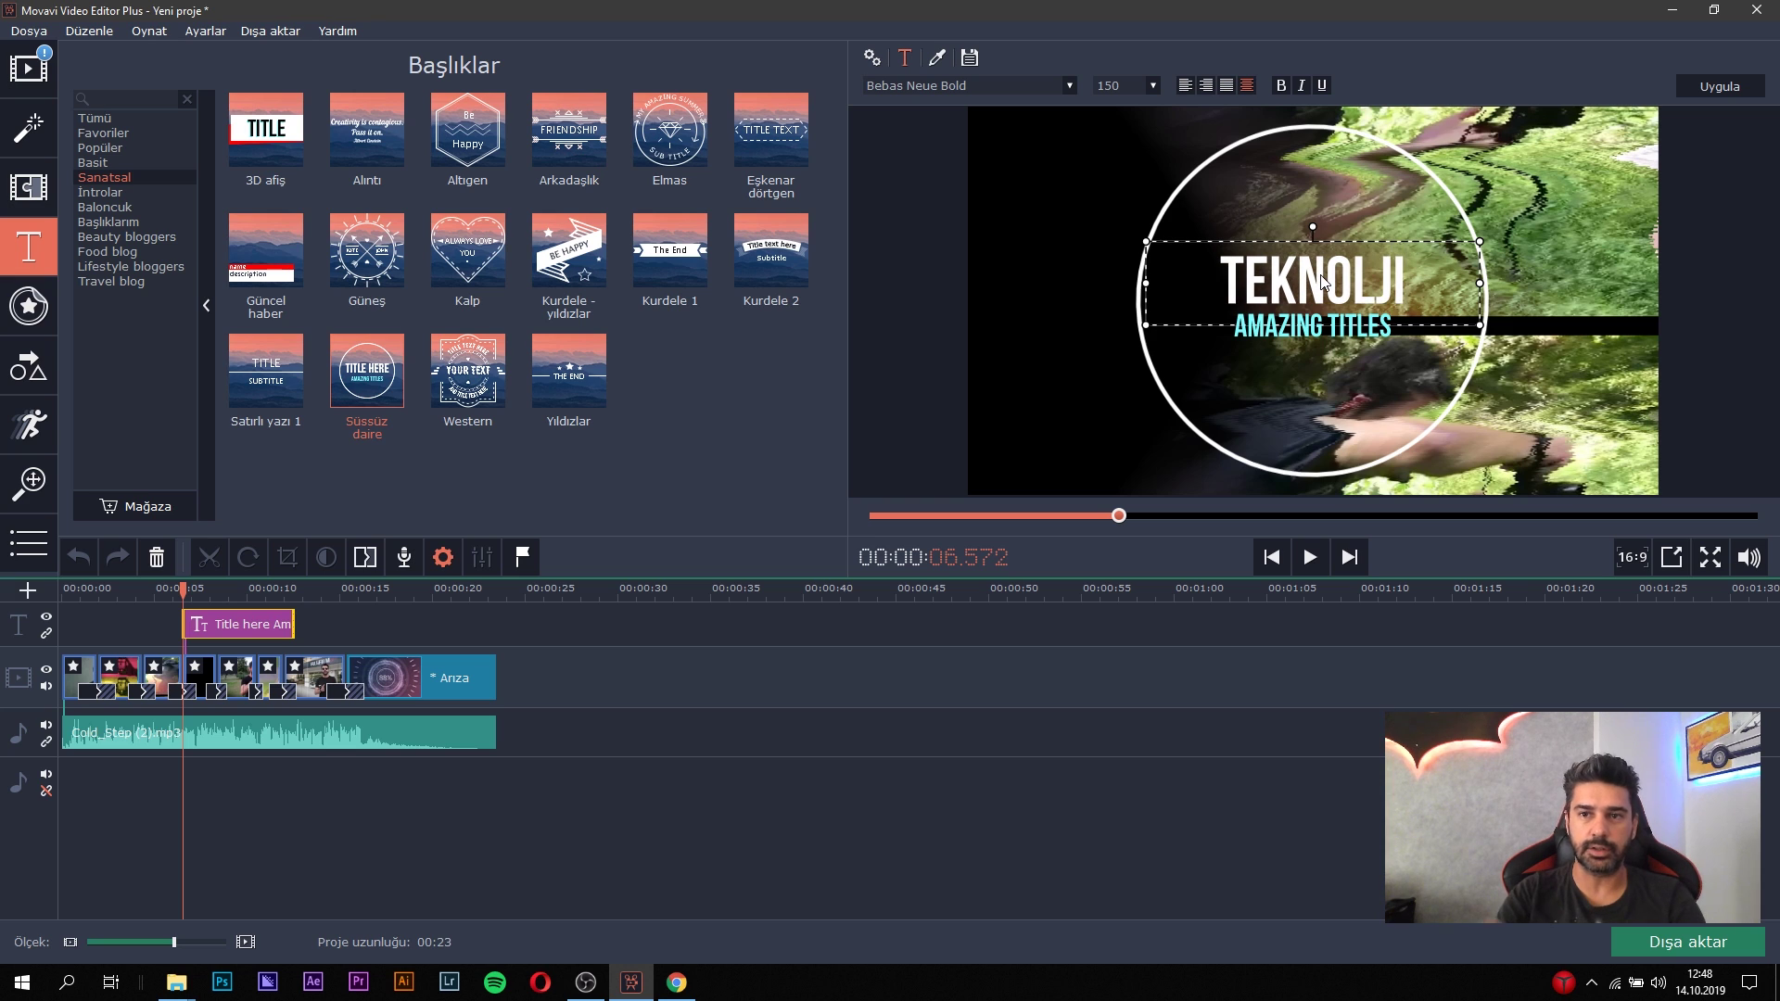
triple_click(1344, 329)
type("KANALI")
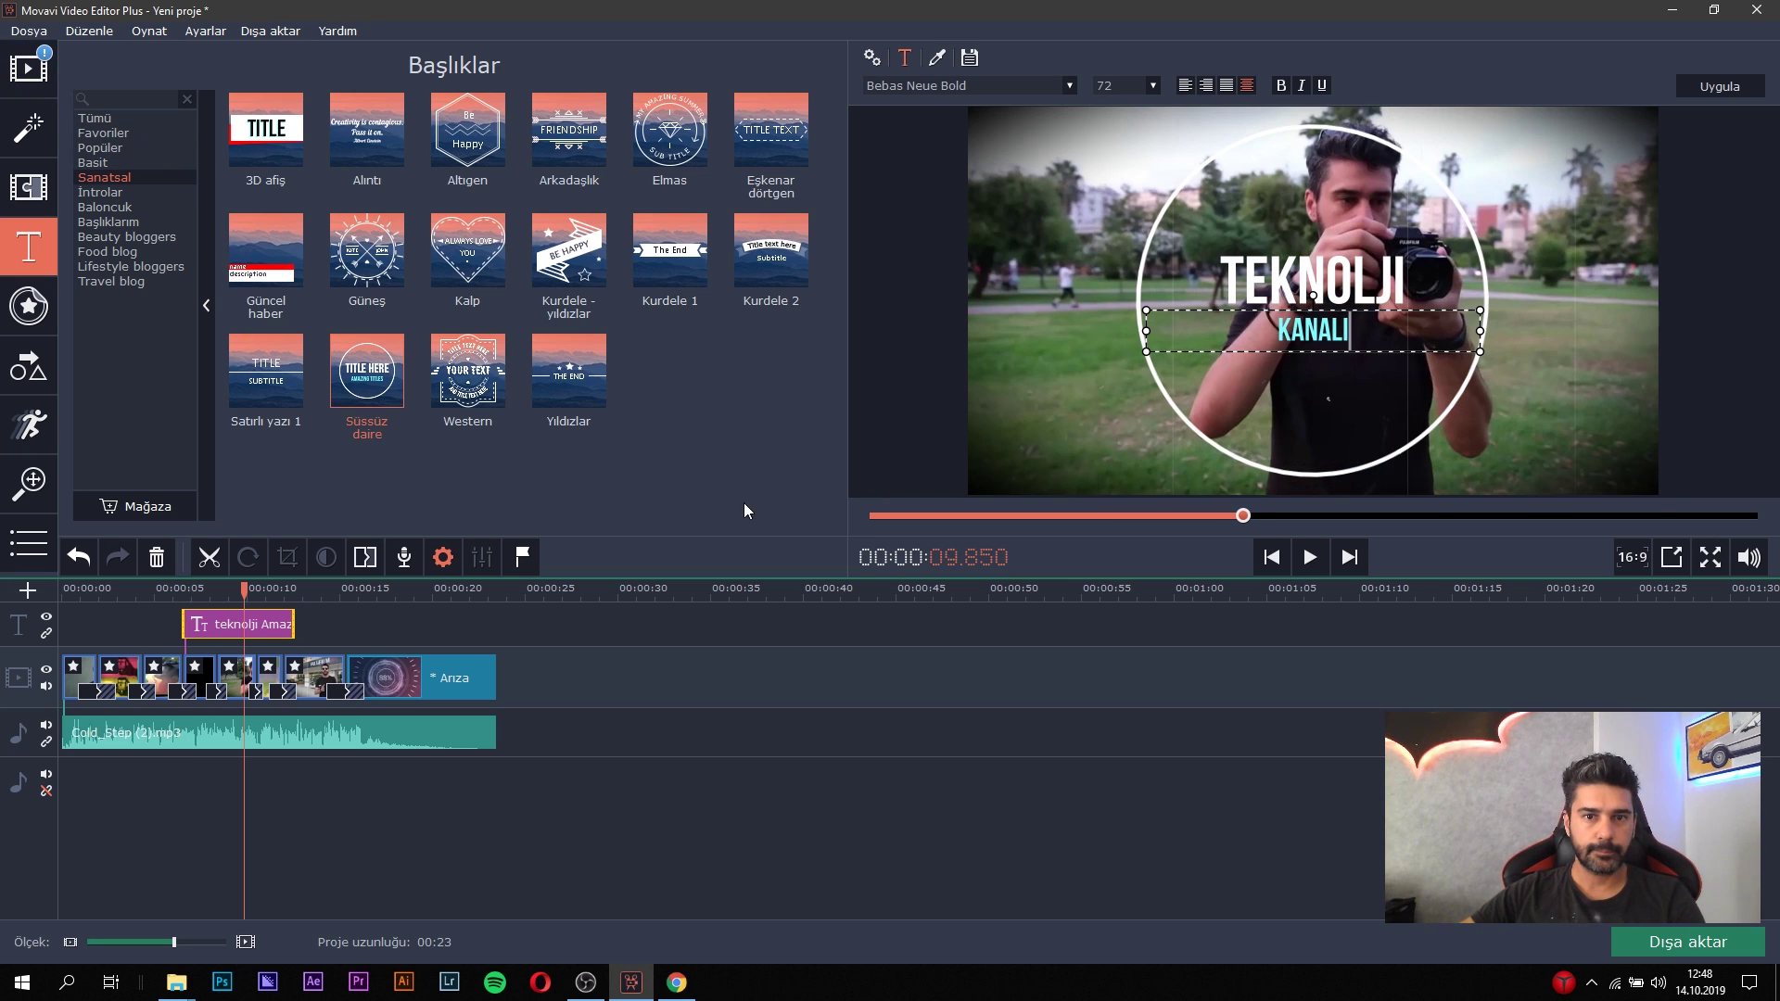
Play the timeline from just before the circle title to review its animation.
left_click(230, 599)
left_click_drag(230, 599, 170, 587)
key("space")
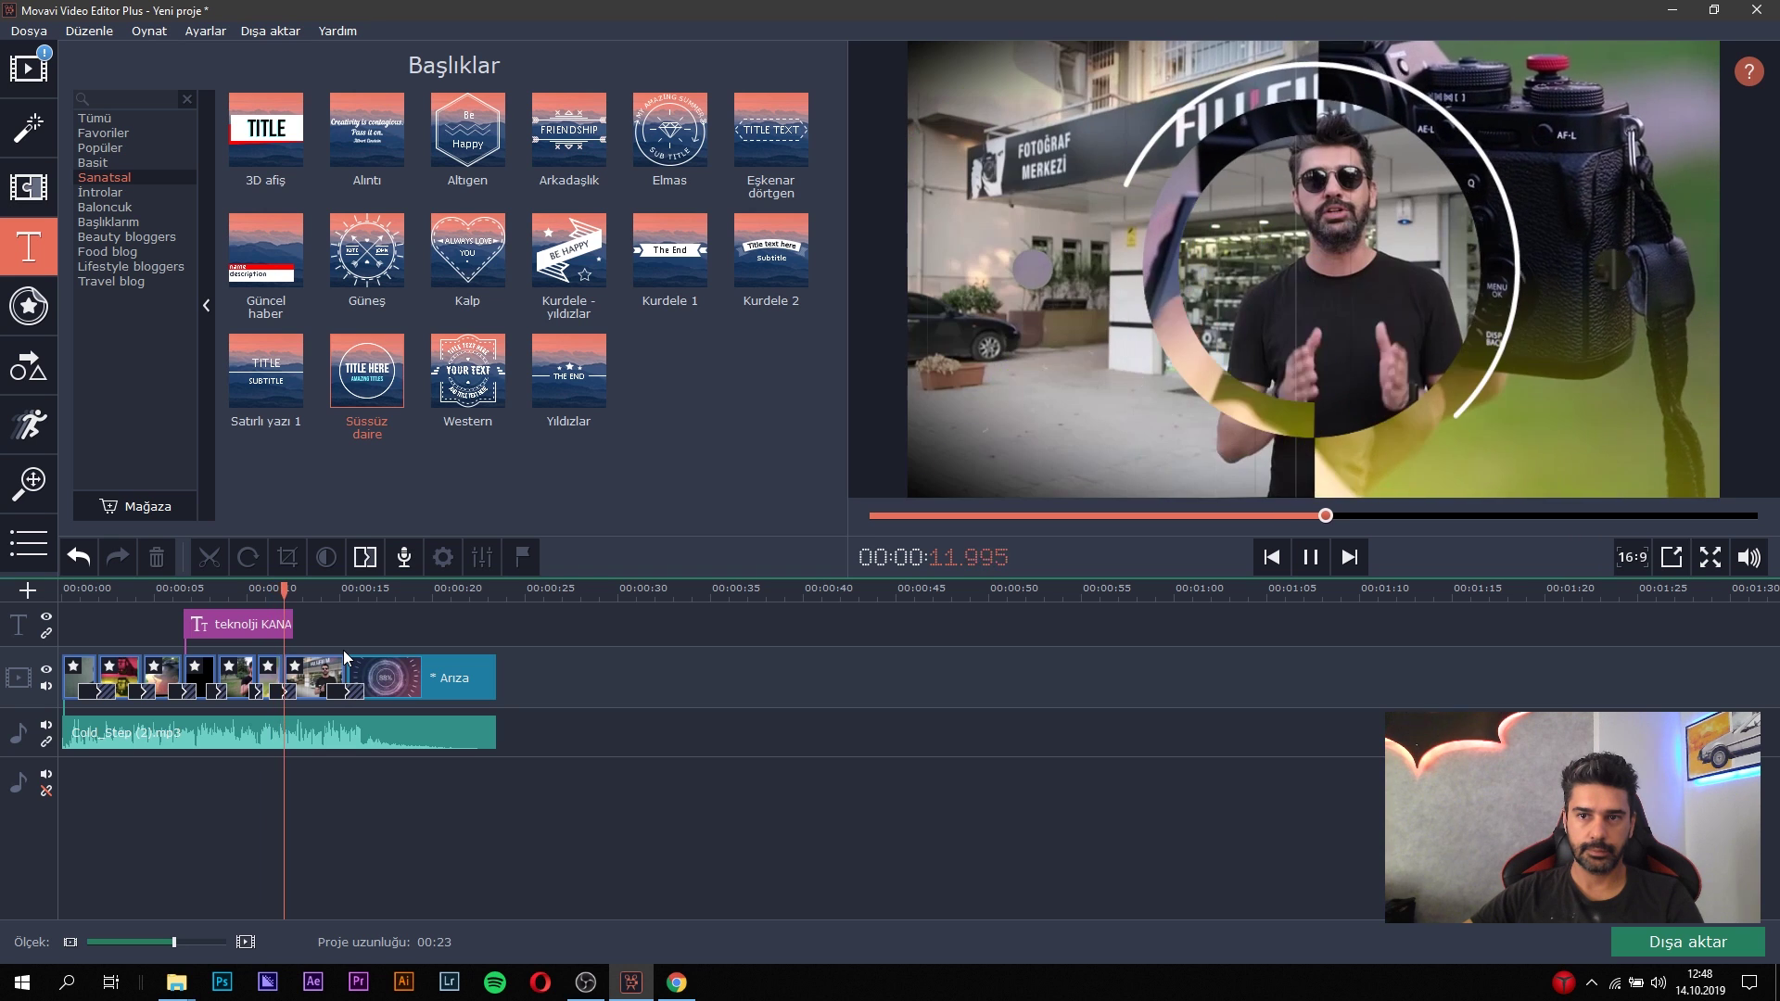
key("space")
Preview the Truth or Dare title from the Lifestyle bloggers category and add it from the start of the second video clip.
left_click_drag(165, 586, 79, 592)
left_click(771, 130)
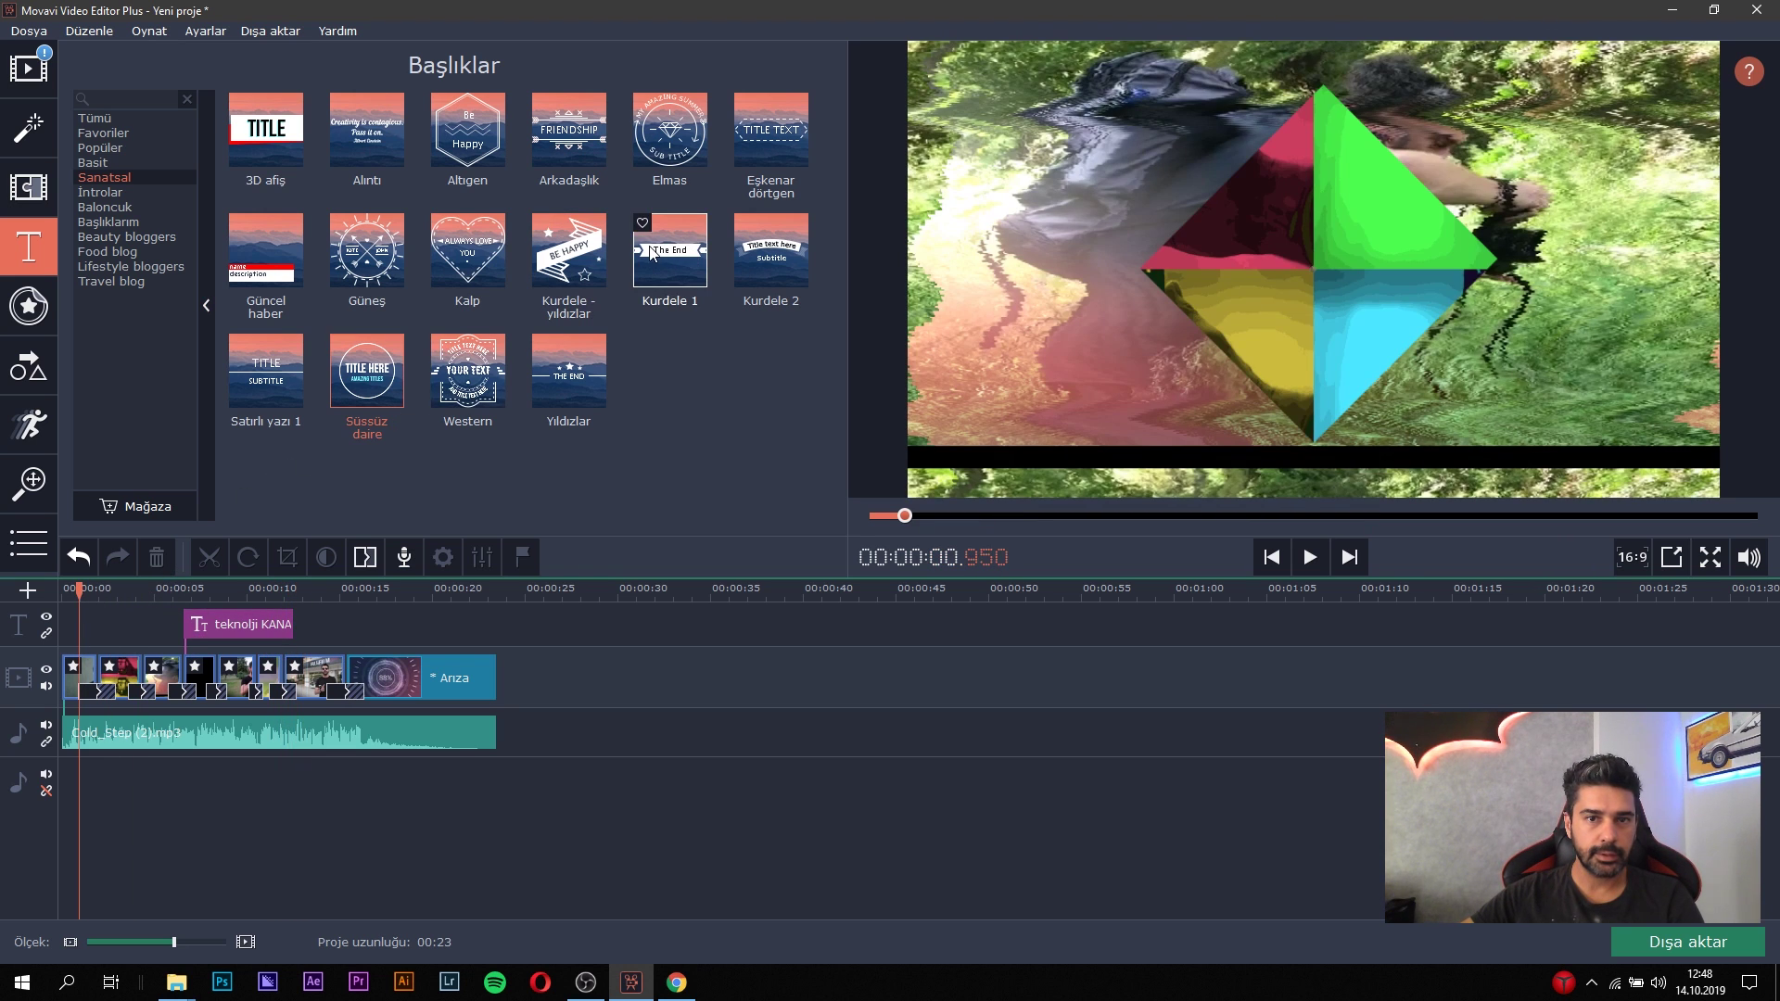
left_click(101, 192)
left_click(130, 266)
left_click(569, 251)
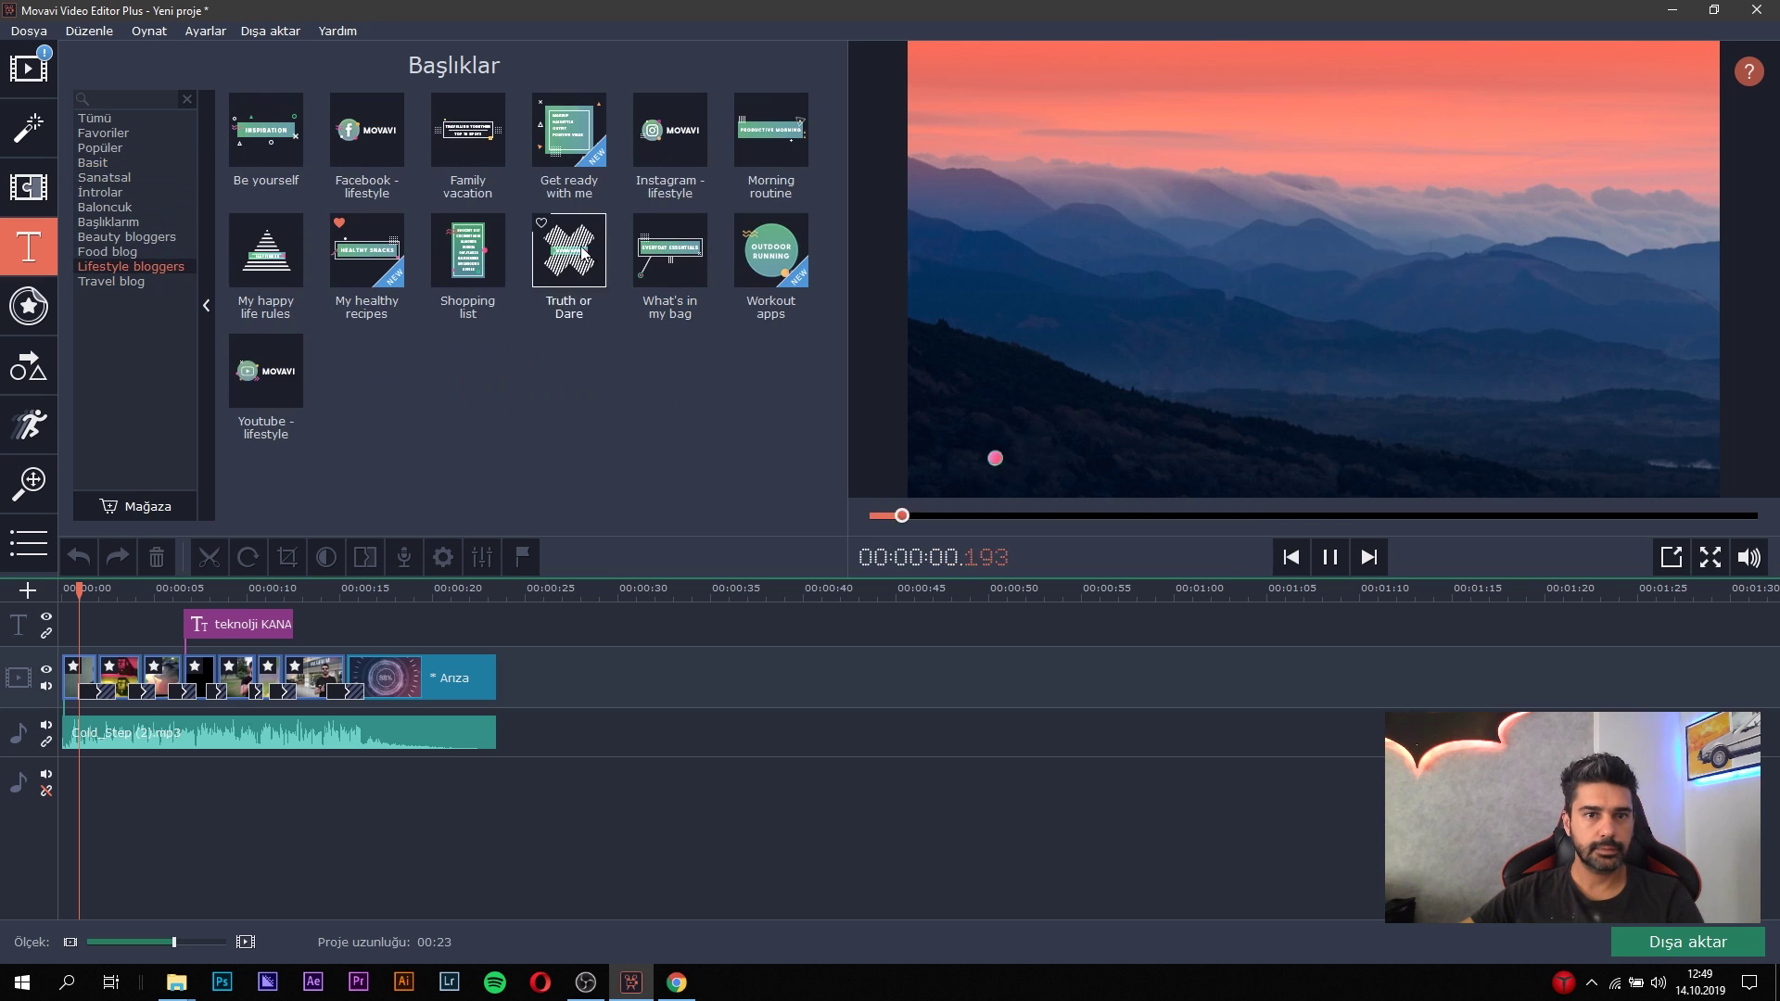
left_click_drag(575, 251, 91, 621)
Replace the Truth or Dare title's text with the channel owner's full name.
left_click(148, 587)
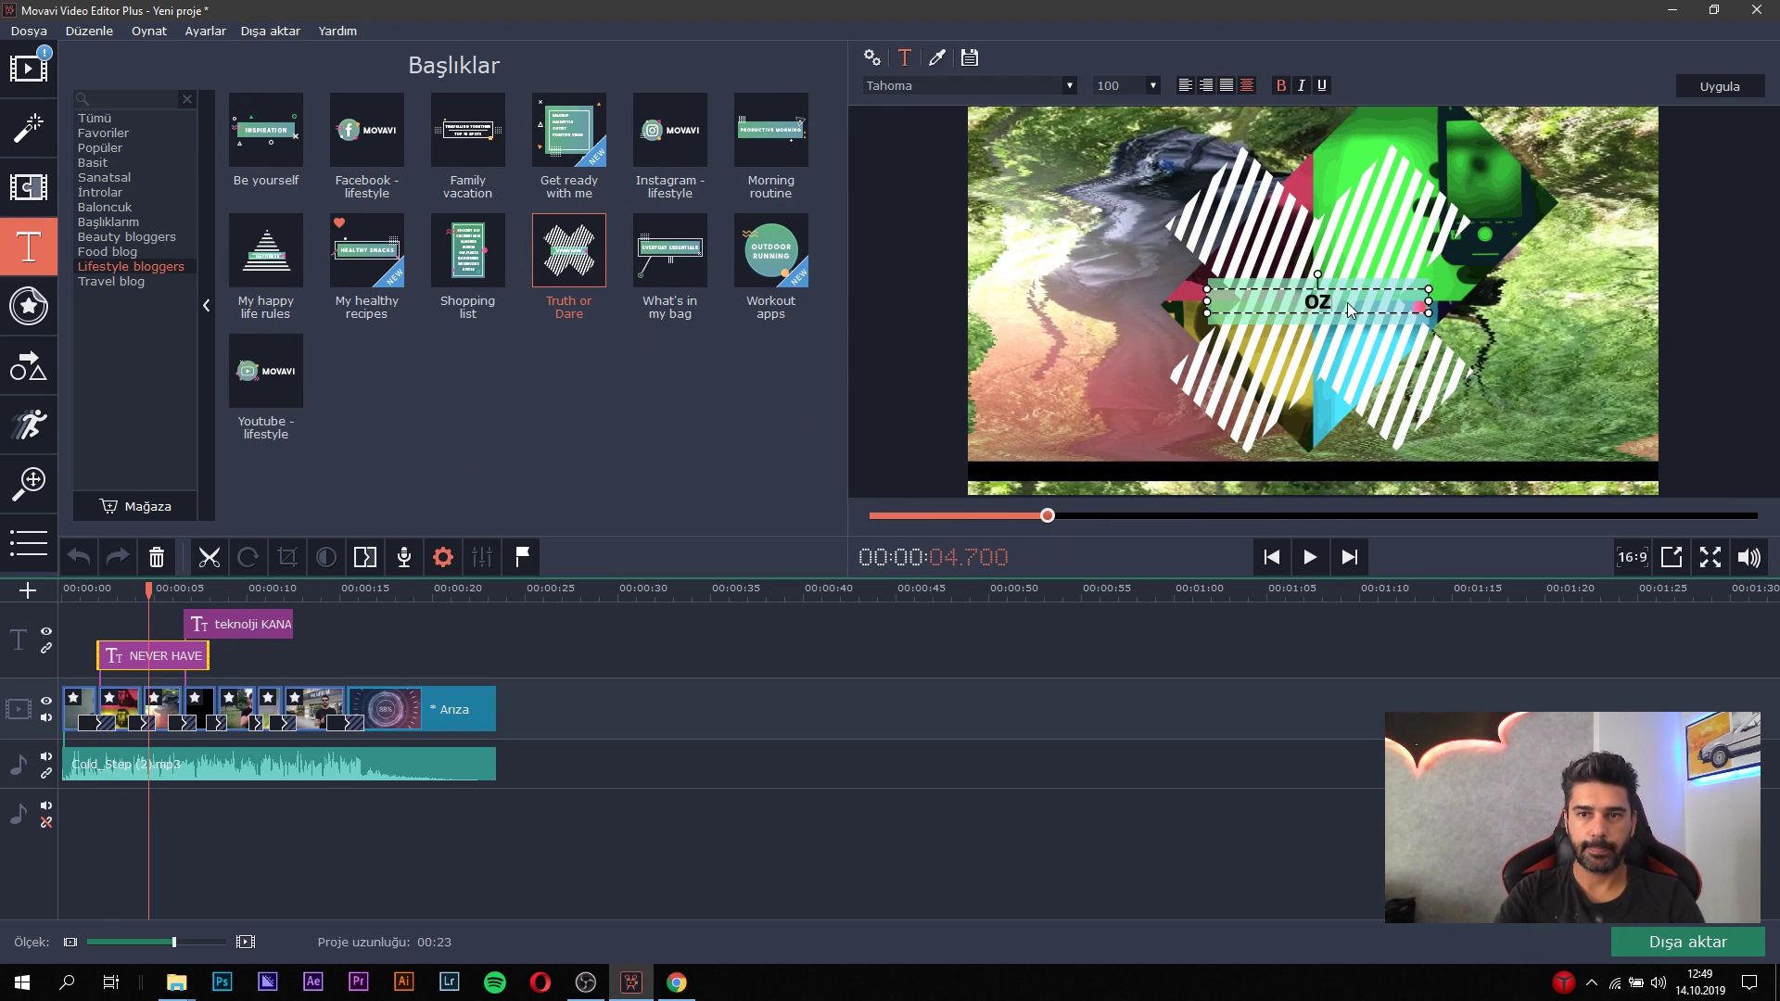
type("AN SİHAY")
left_click(151, 593)
left_click(102, 590)
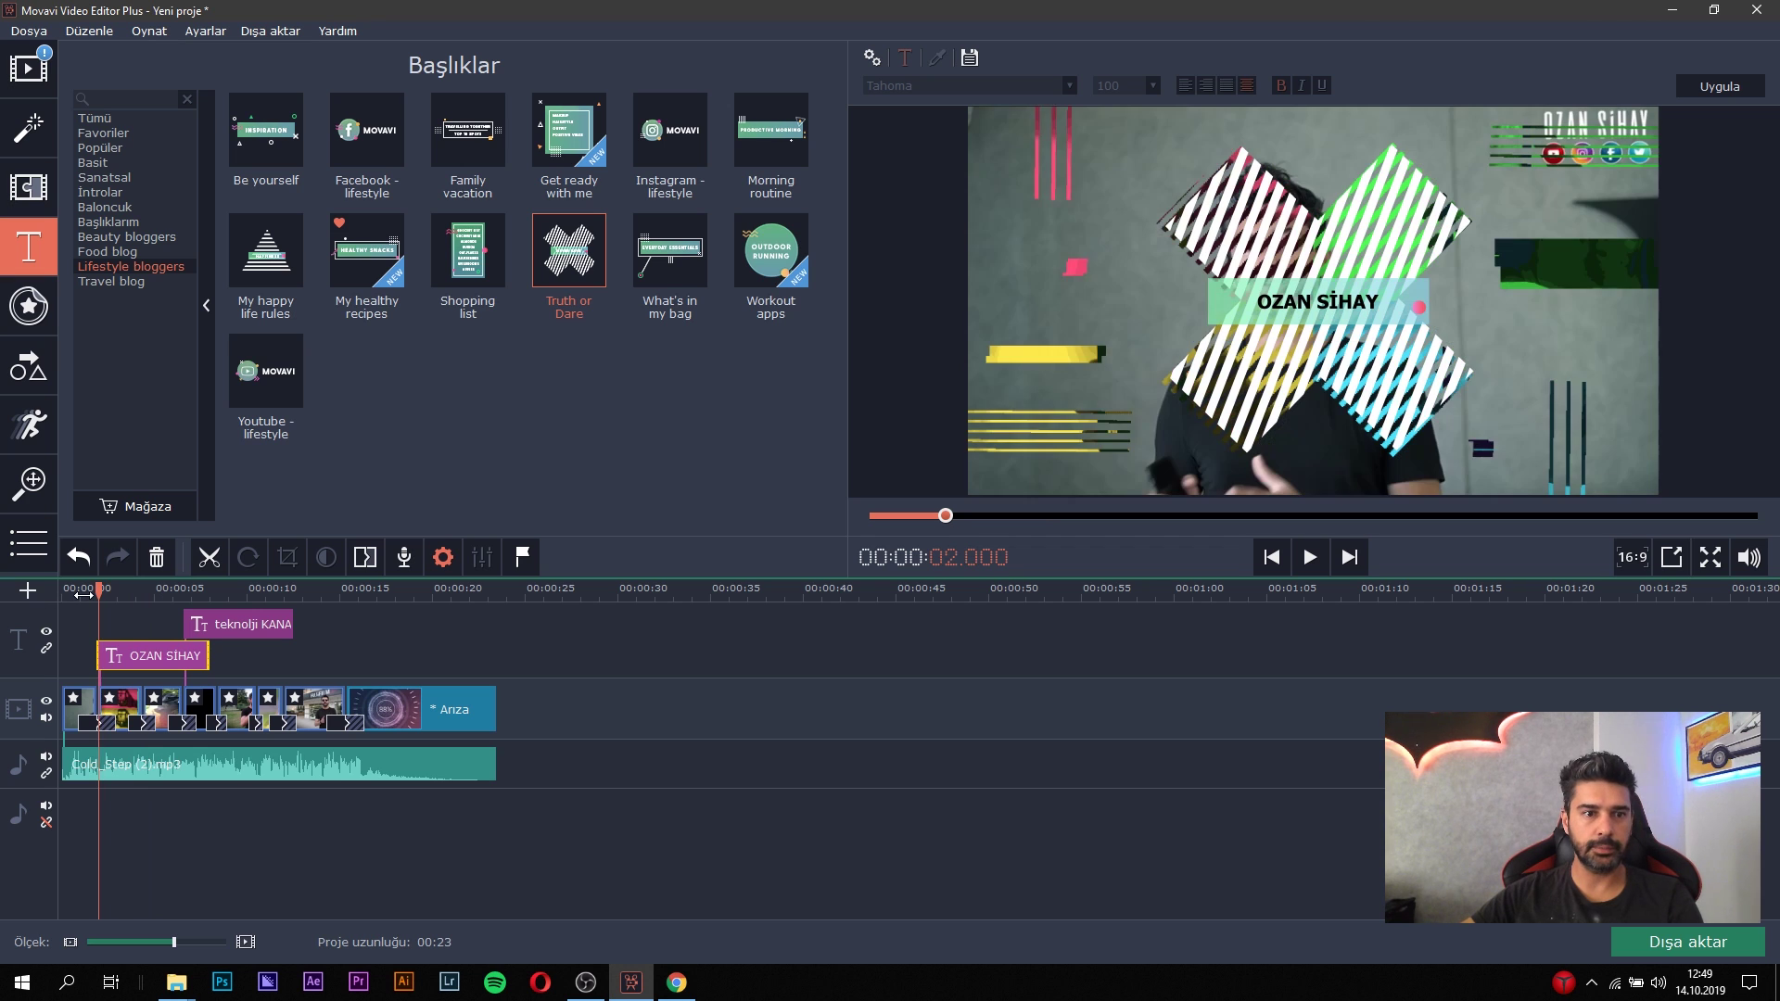
Play the project from the start to review the titles, and check the Arıza intro near the end.
left_click(53, 592)
key("space")
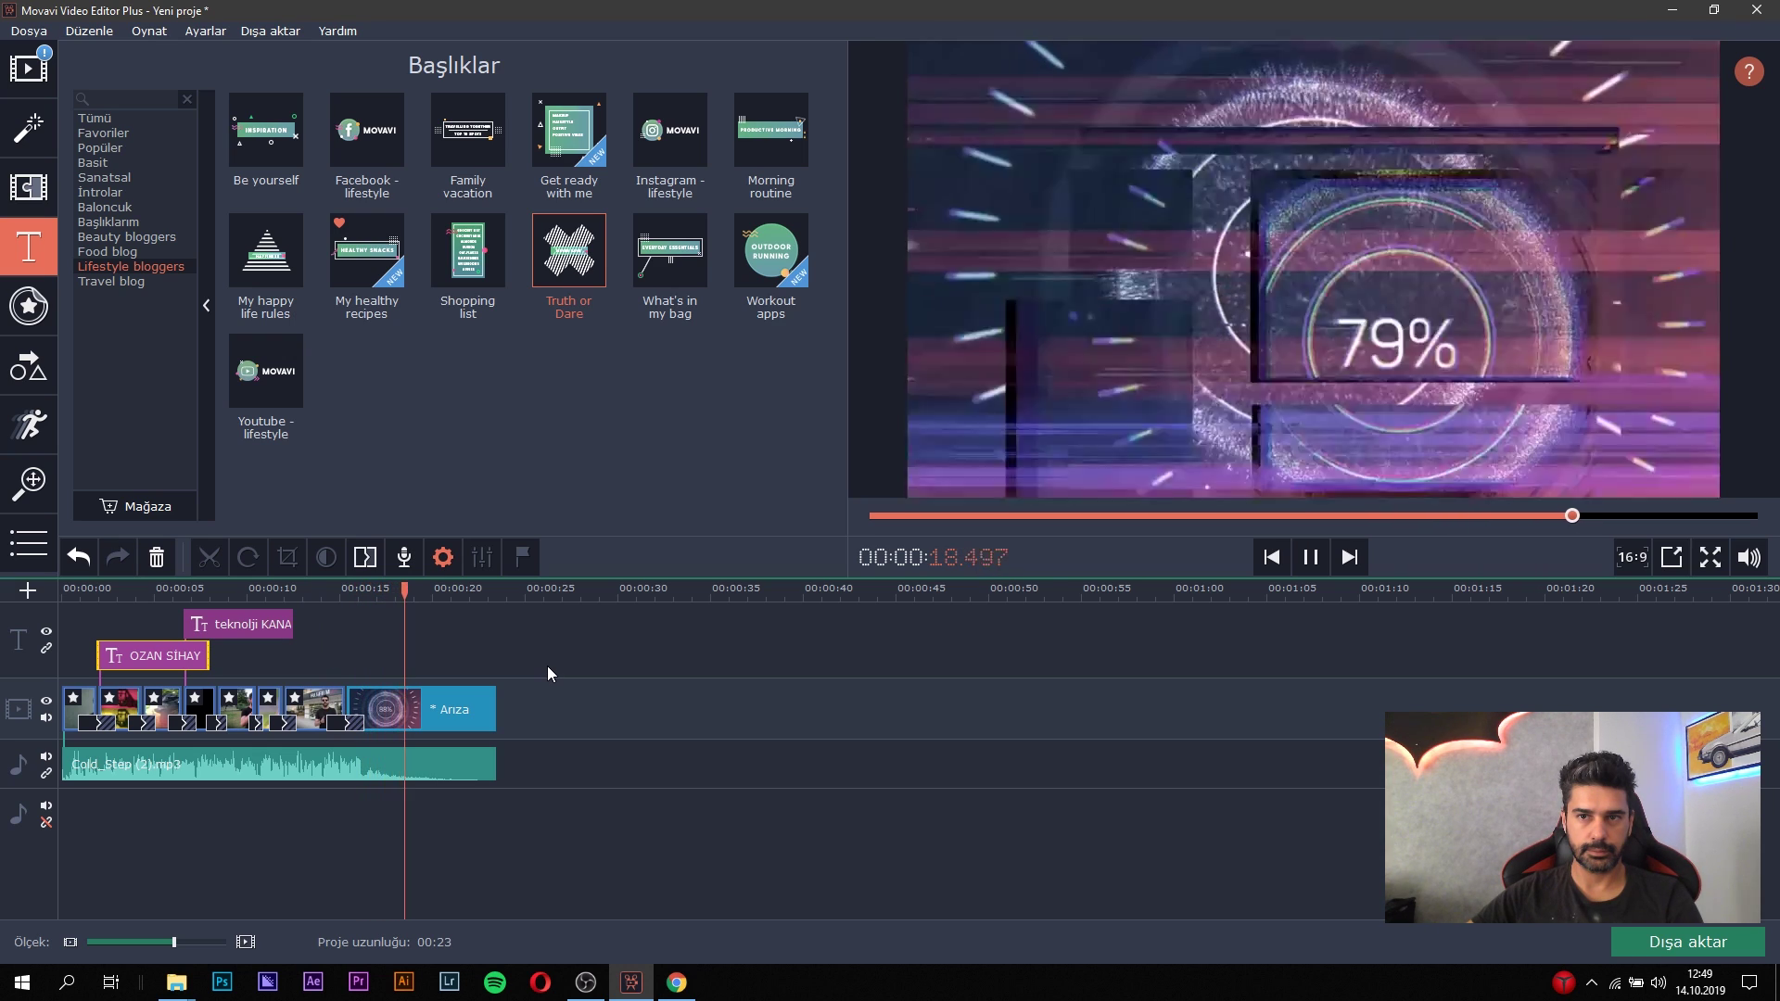
left_click(465, 588)
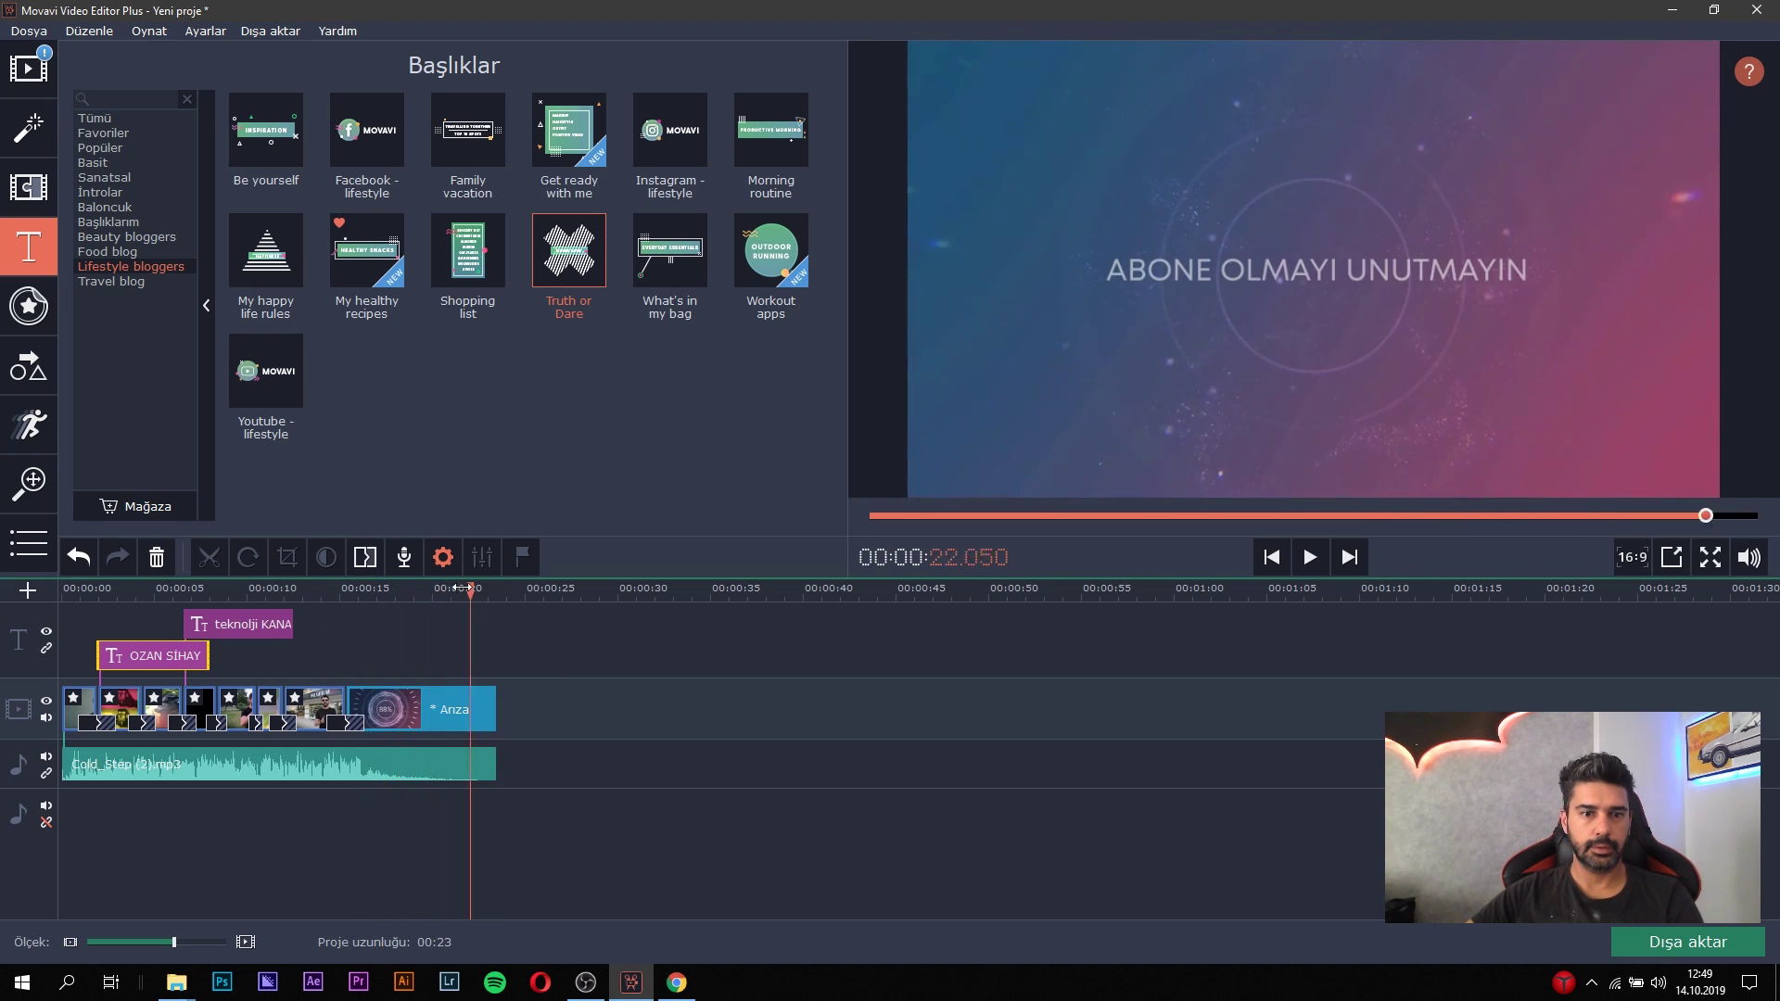
left_click(426, 701)
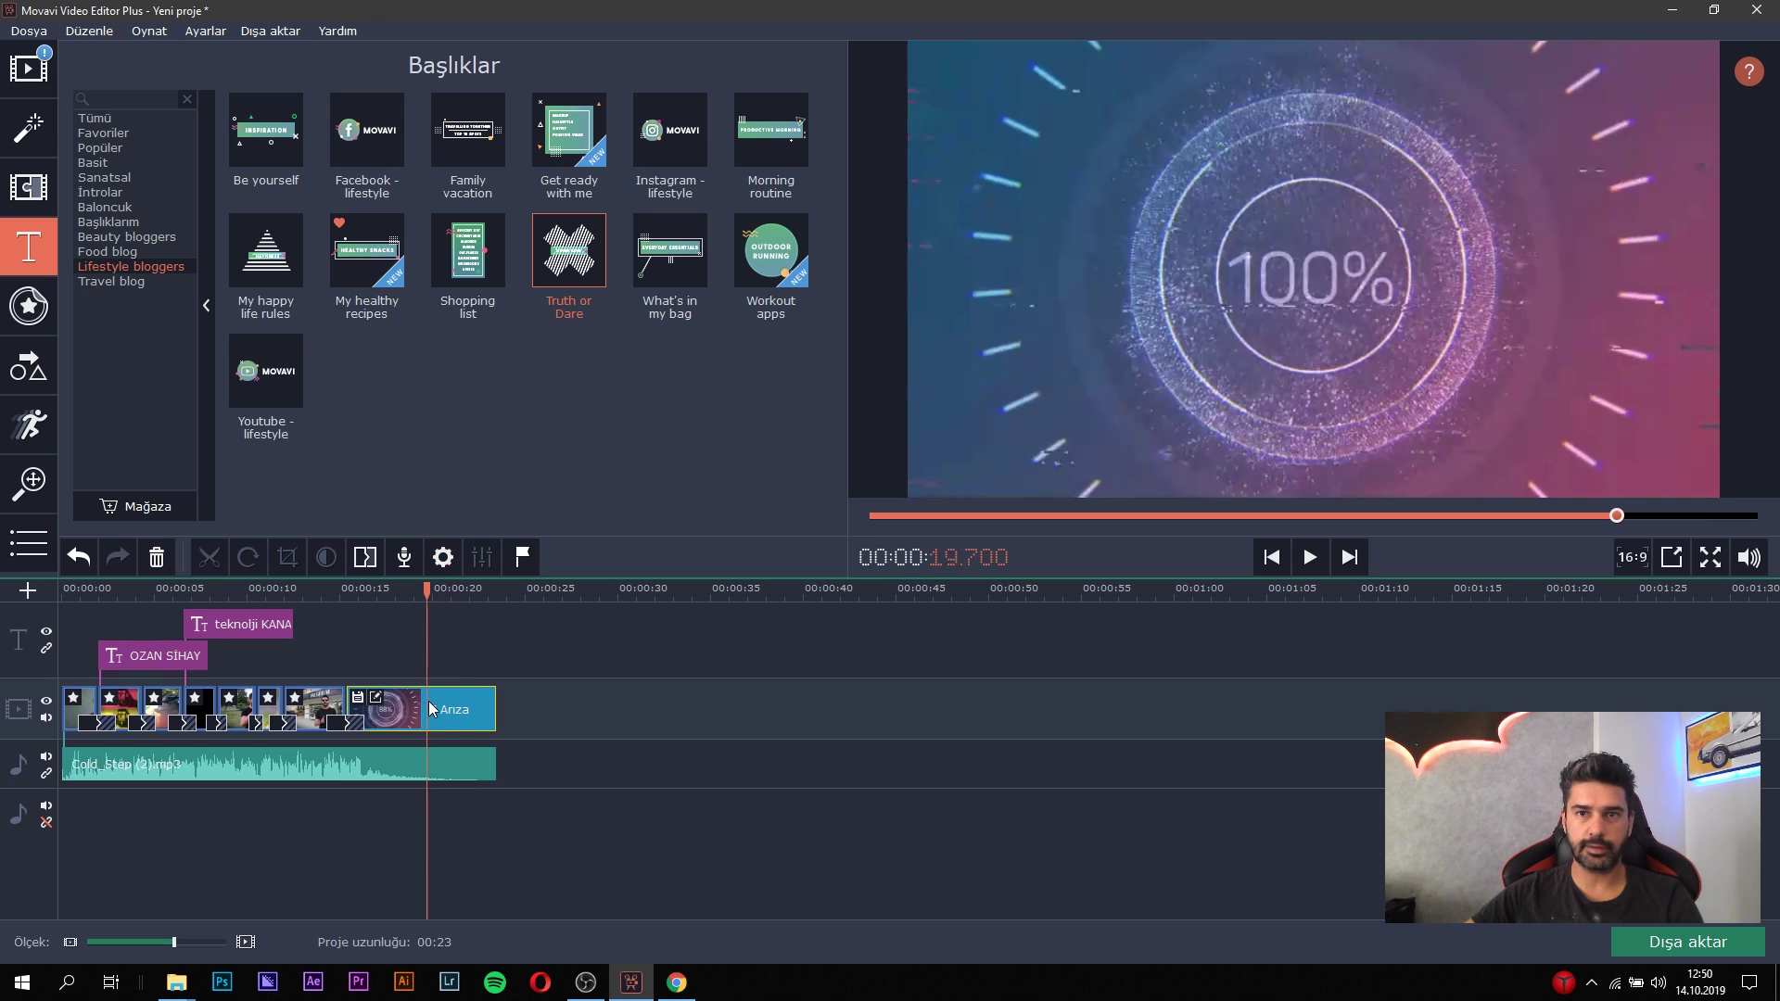
right_click(417, 715)
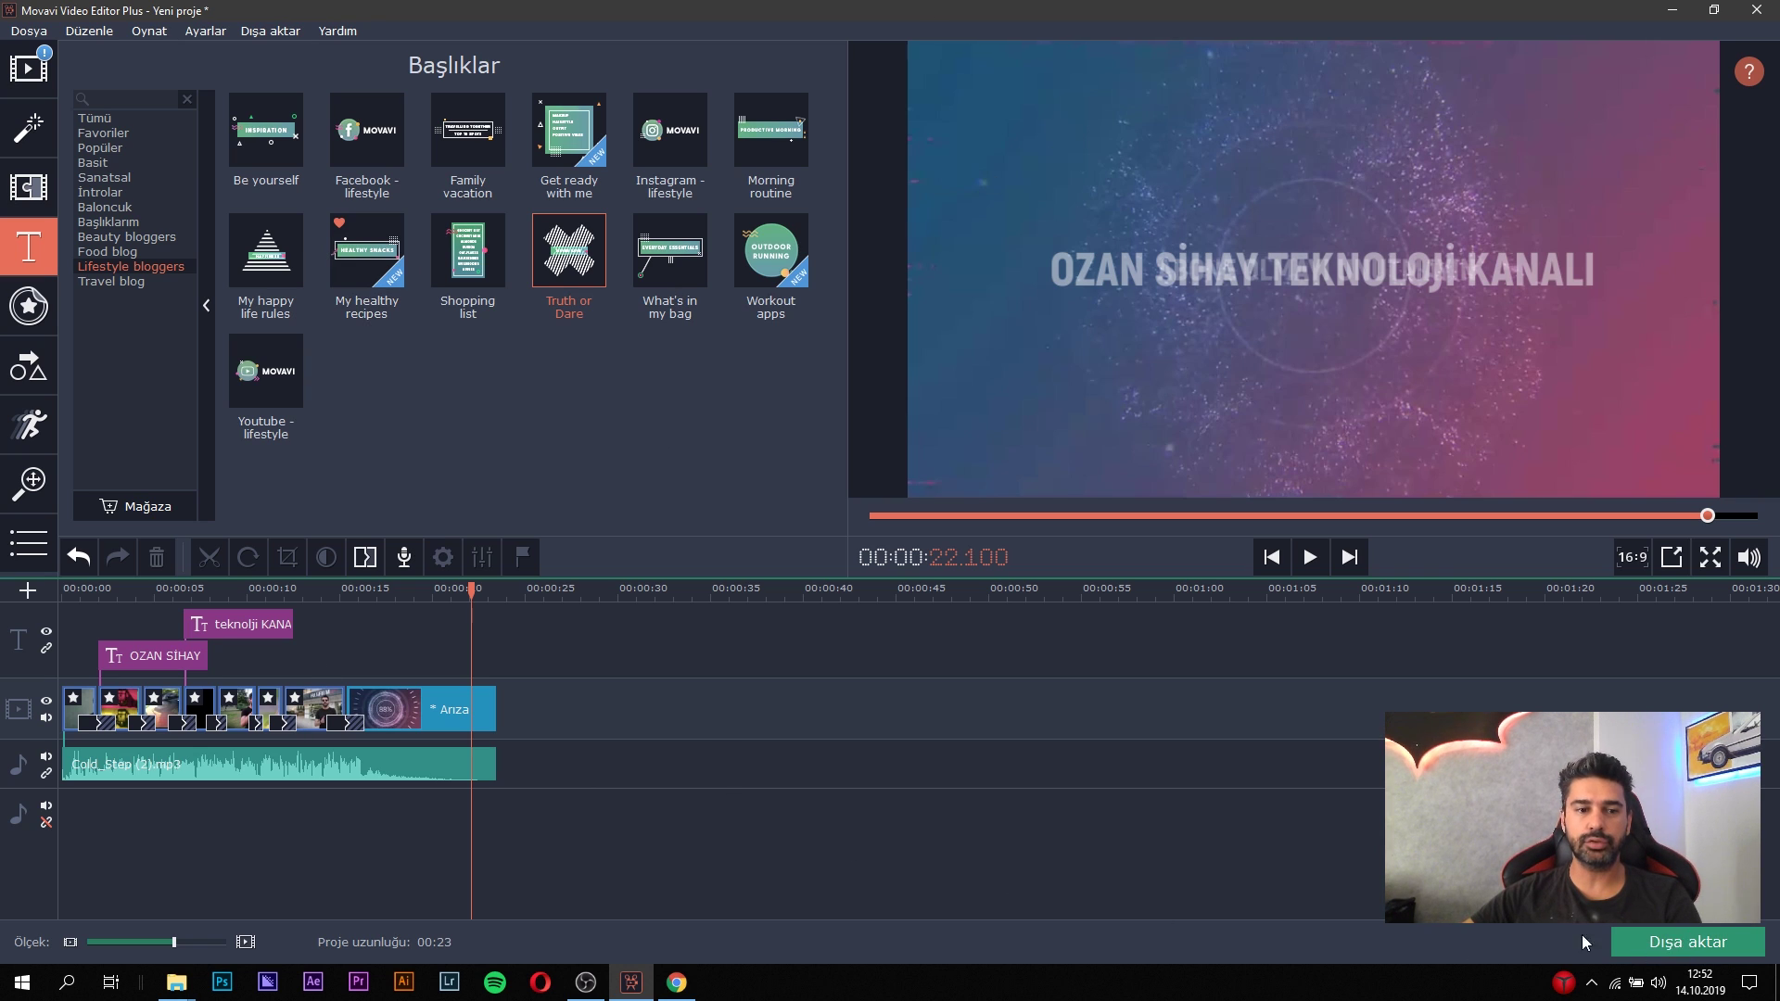
Export the project to the desktop as an MP4 of İyi quality, naming the file with the channel owner's name followed by Intro.
left_click(1654, 944)
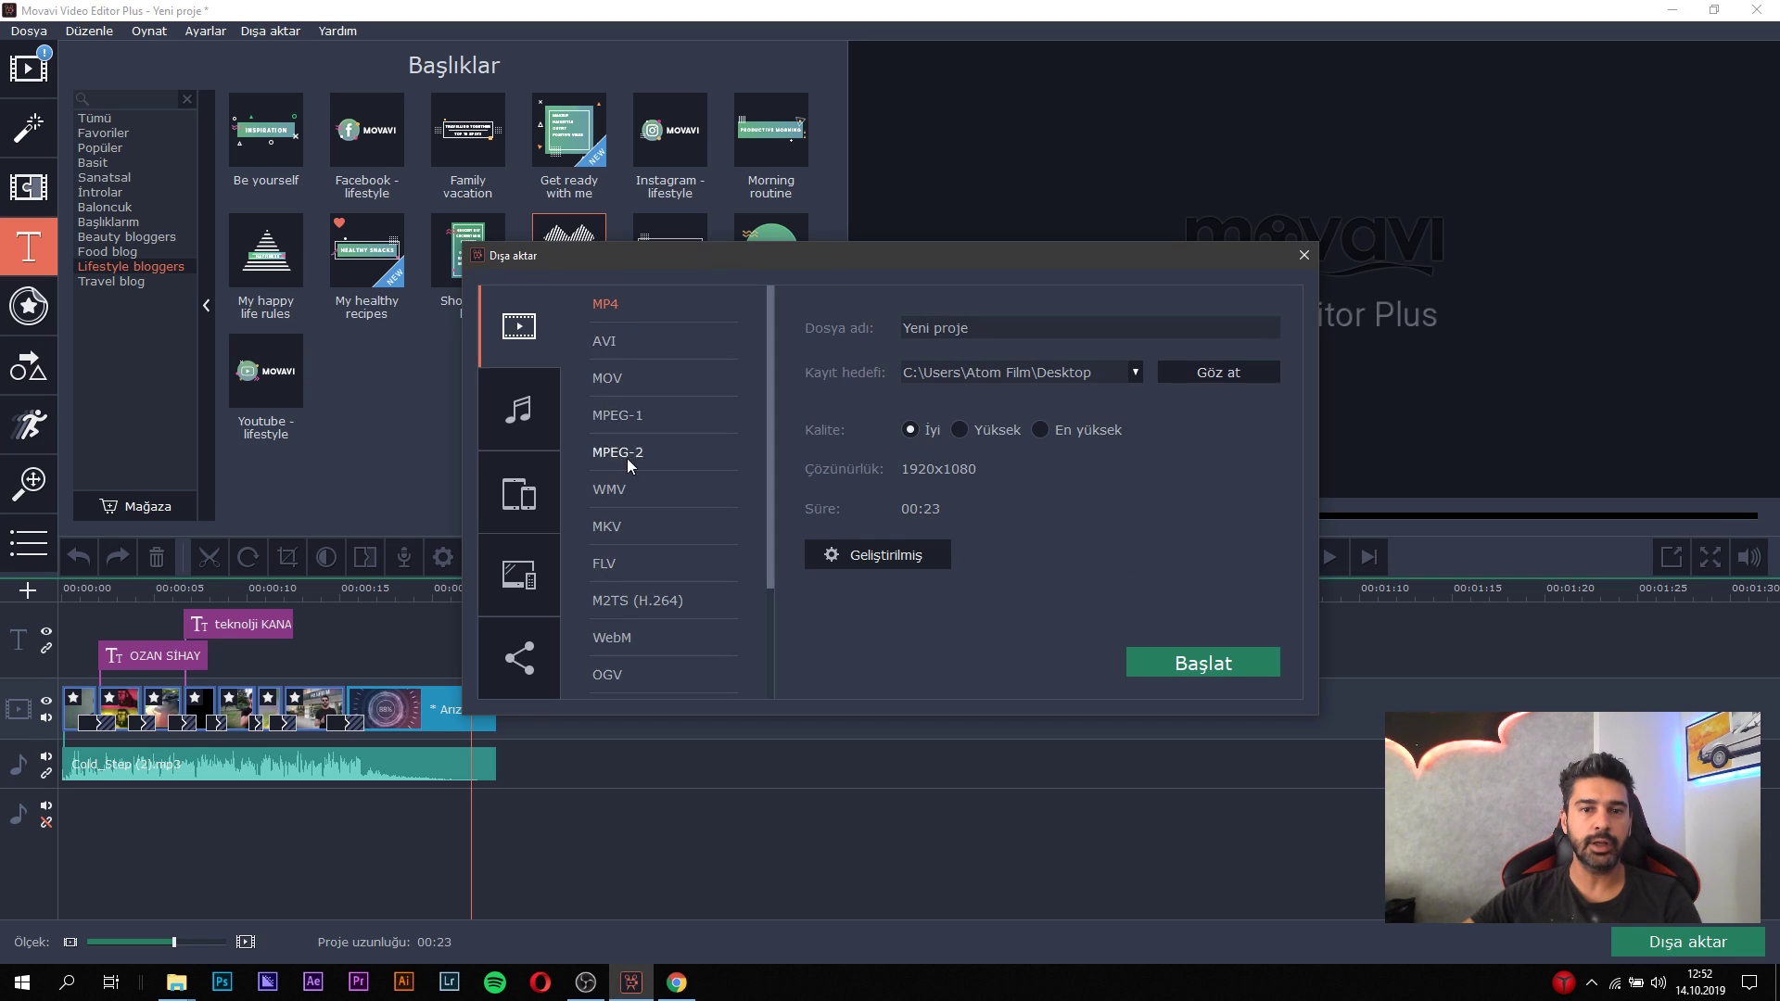
scroll(635, 492, "down", 1)
scroll(644, 523, "up", 1)
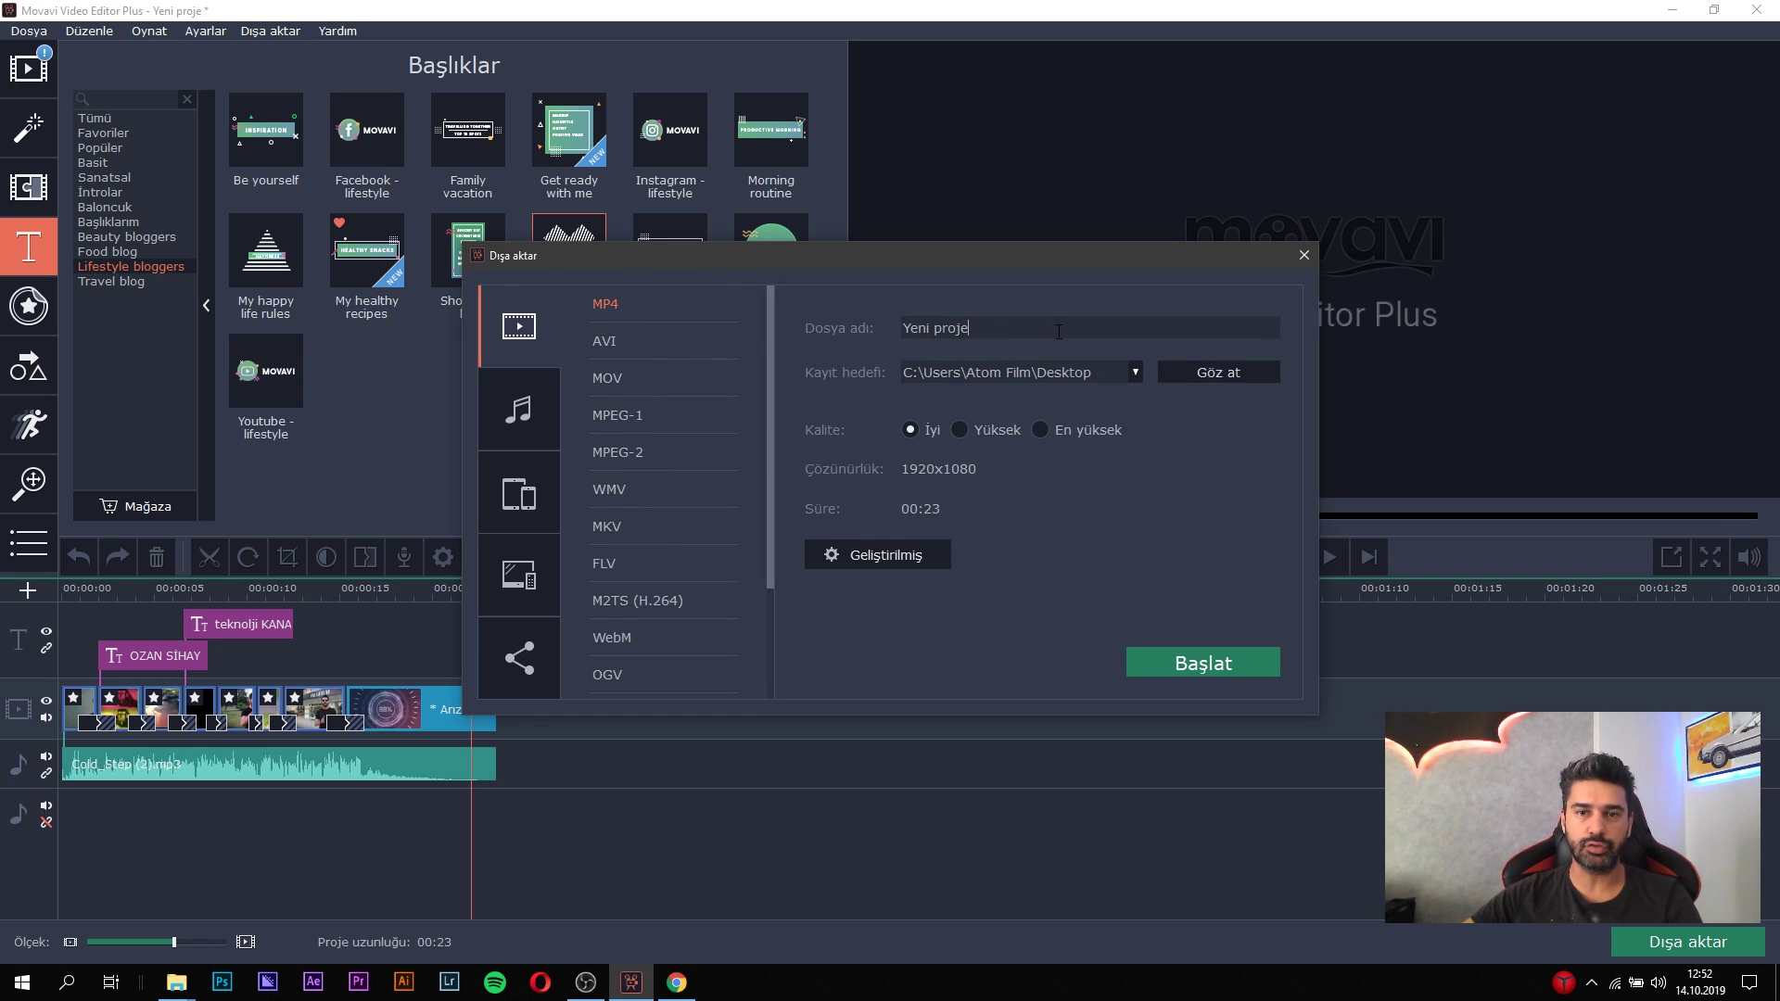
key("BackSpace")
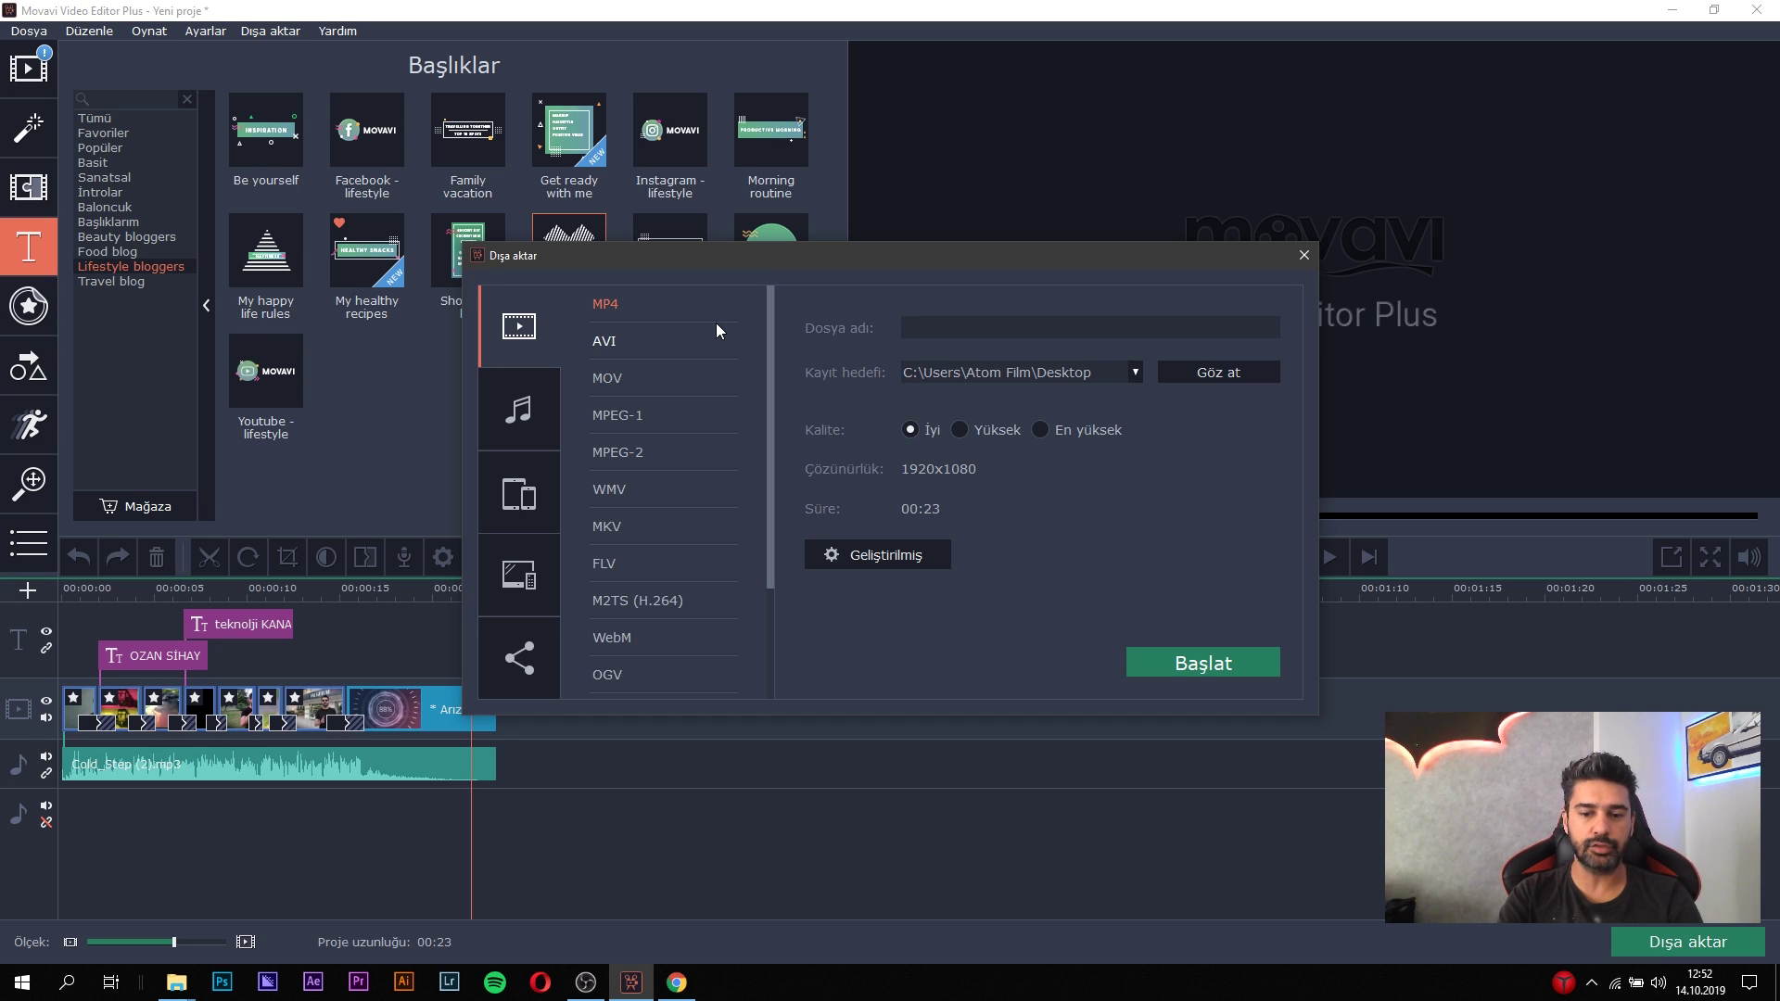
type("Ozan Sihay Intro")
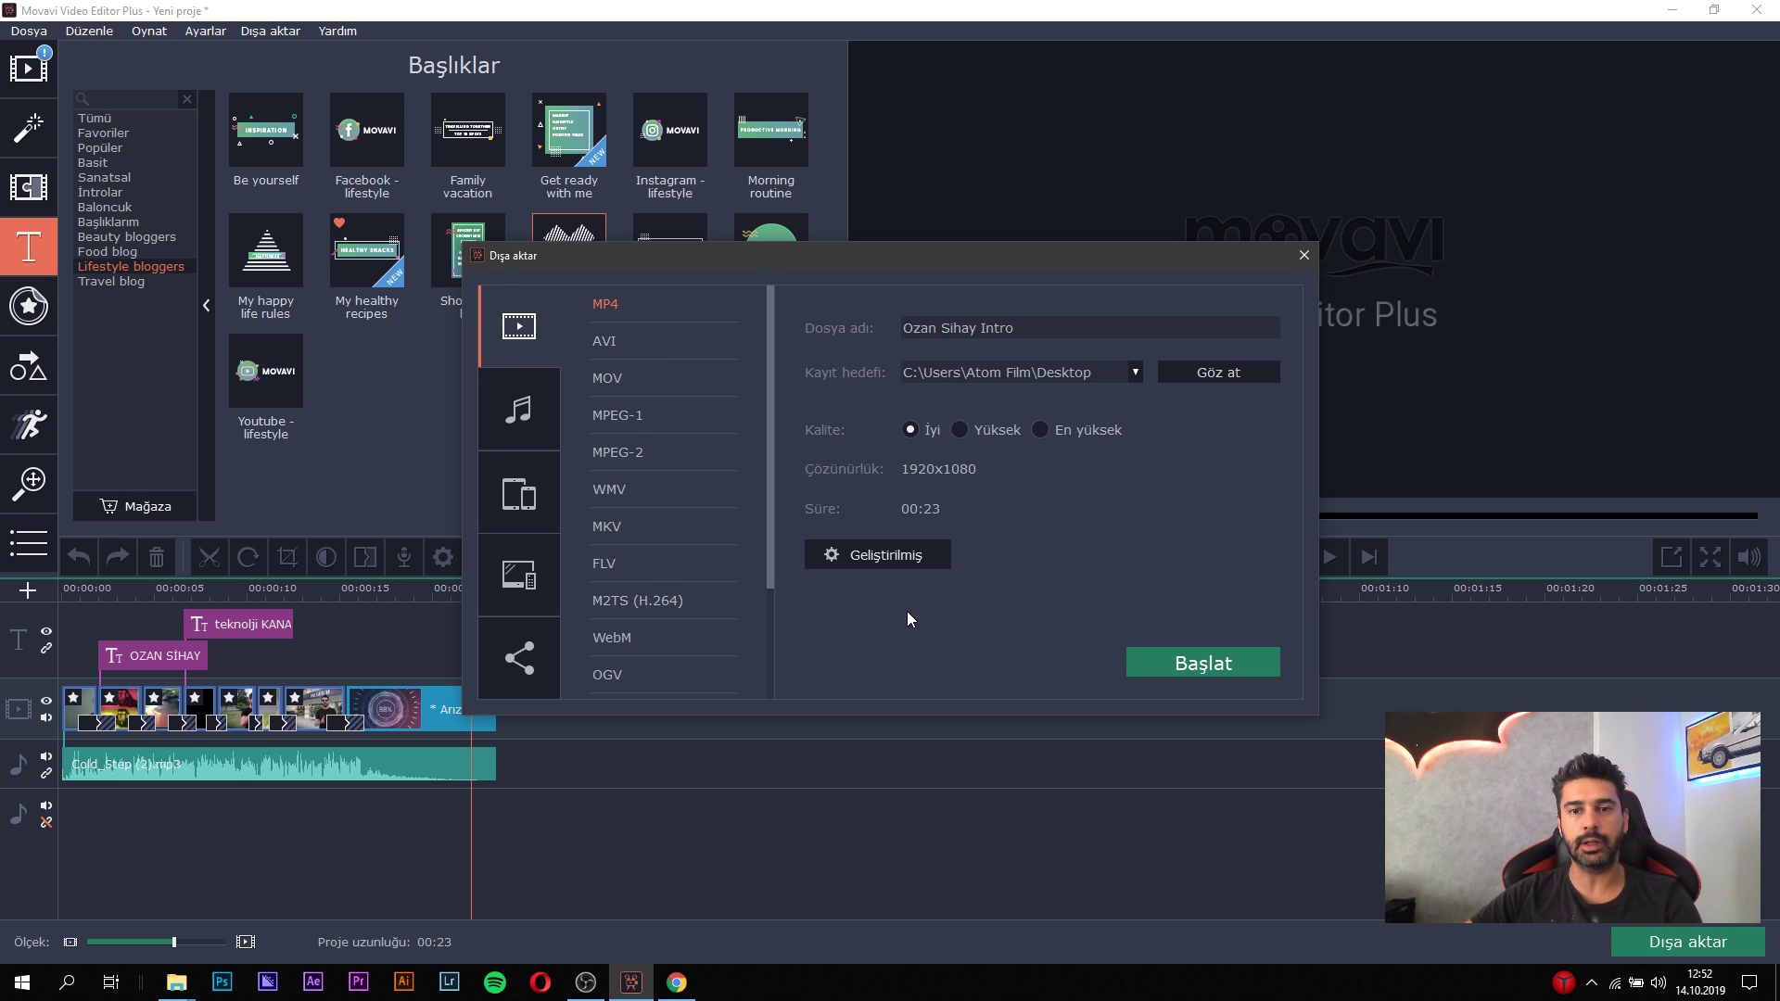
left_click(1179, 669)
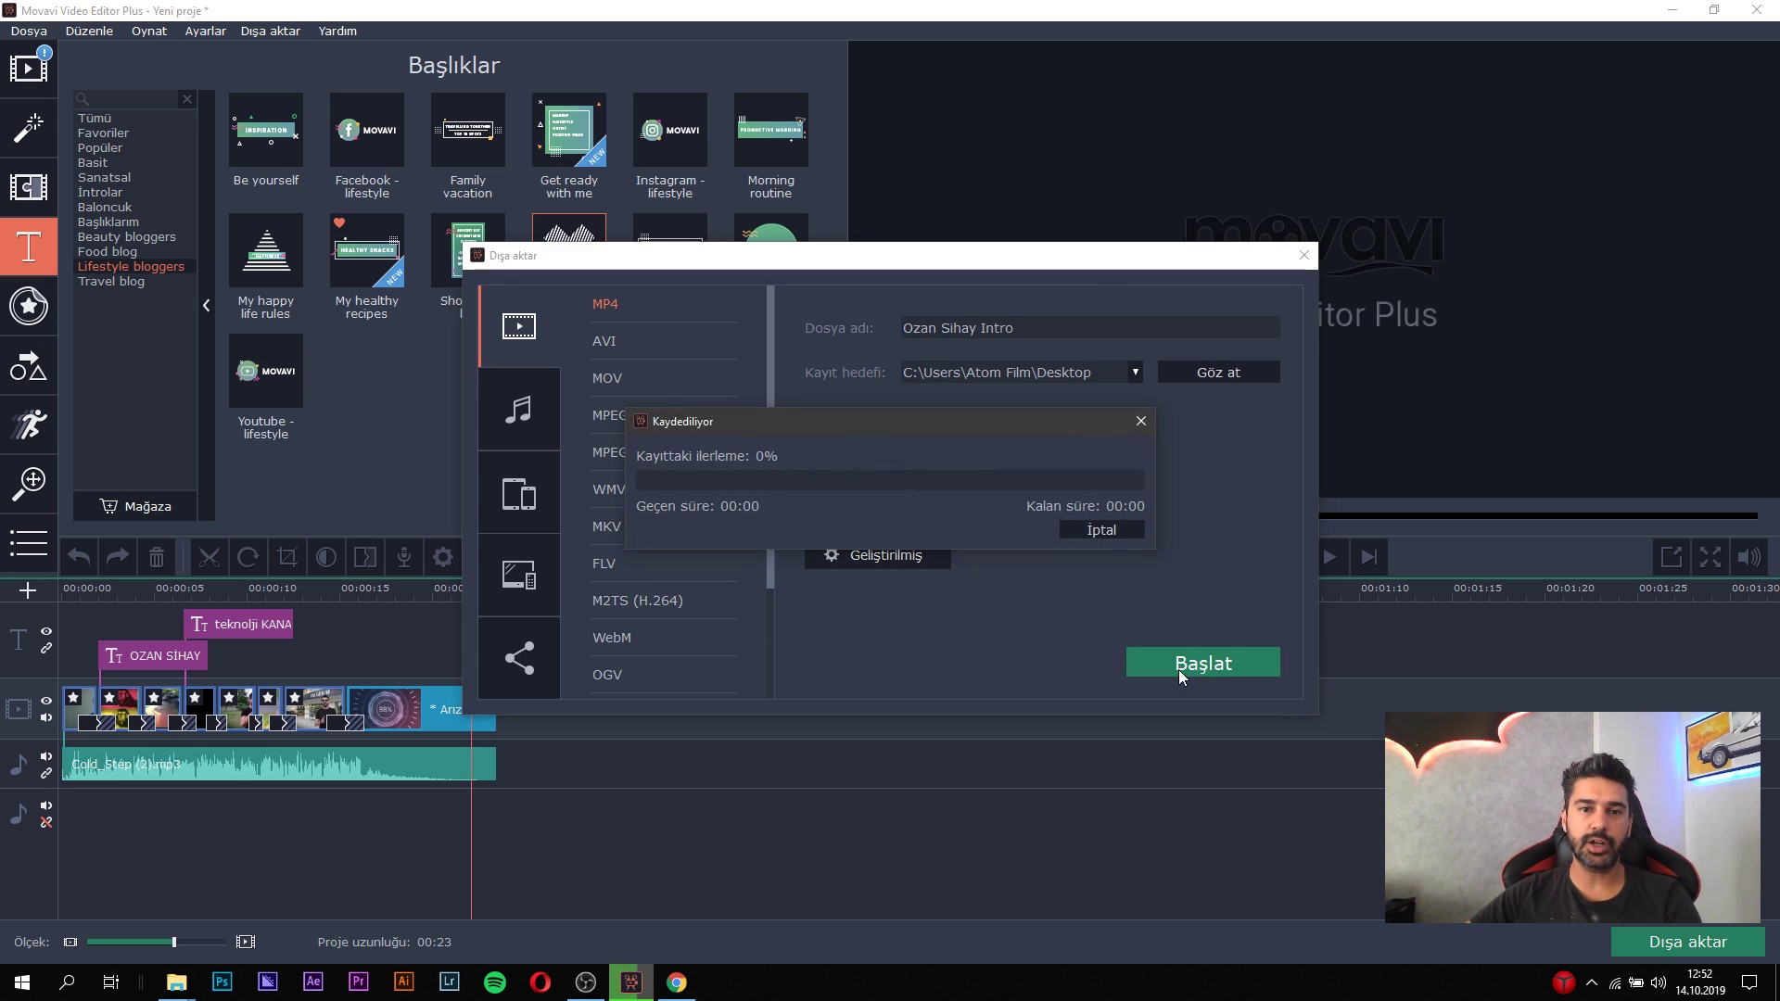